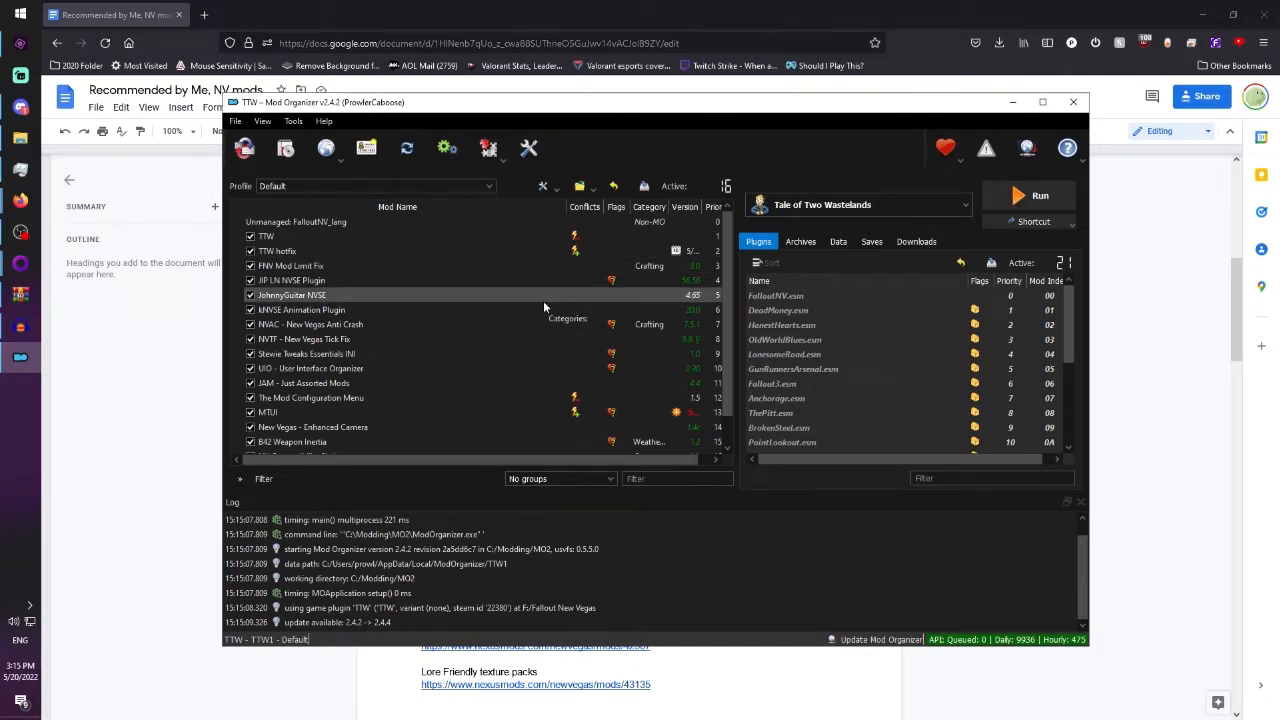
Review the "Recommended by Me, NV mods" document, from the must-have mods to the mouse settings at its end.
click(617, 7)
scroll(832, 393, down, 6)
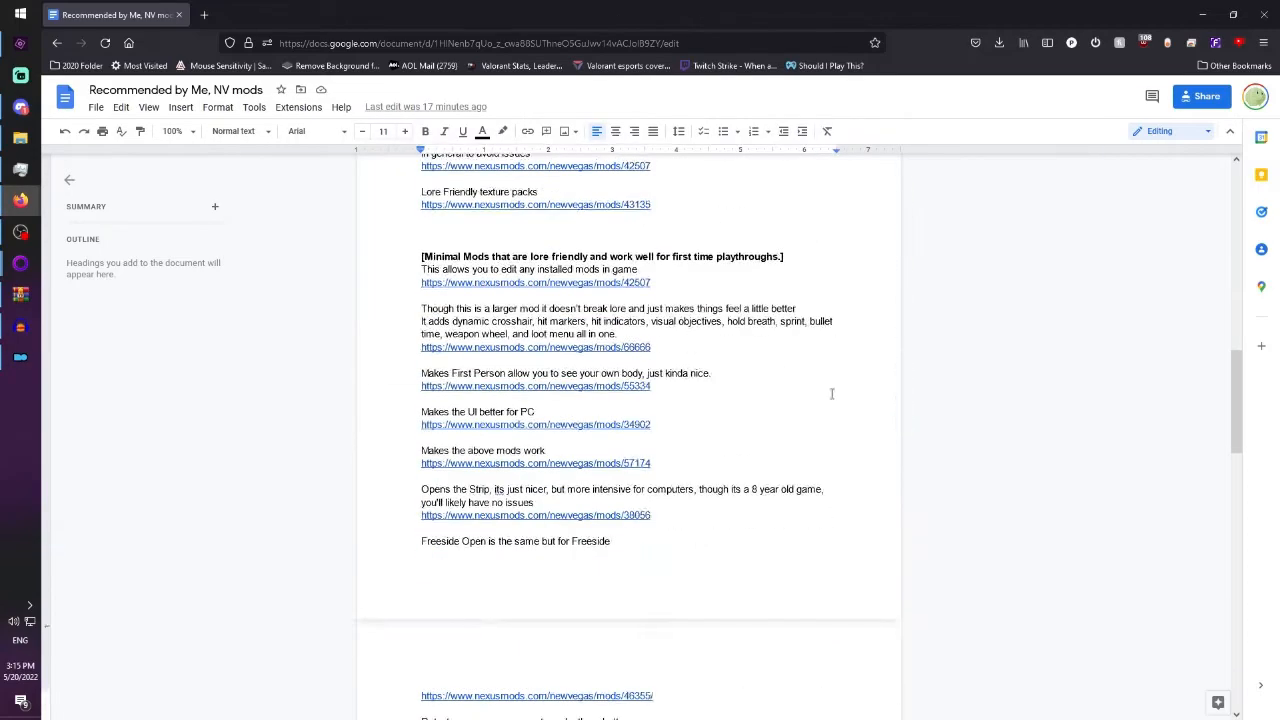
scroll(832, 393, down, 10)
scroll(1050, 490, down, 3)
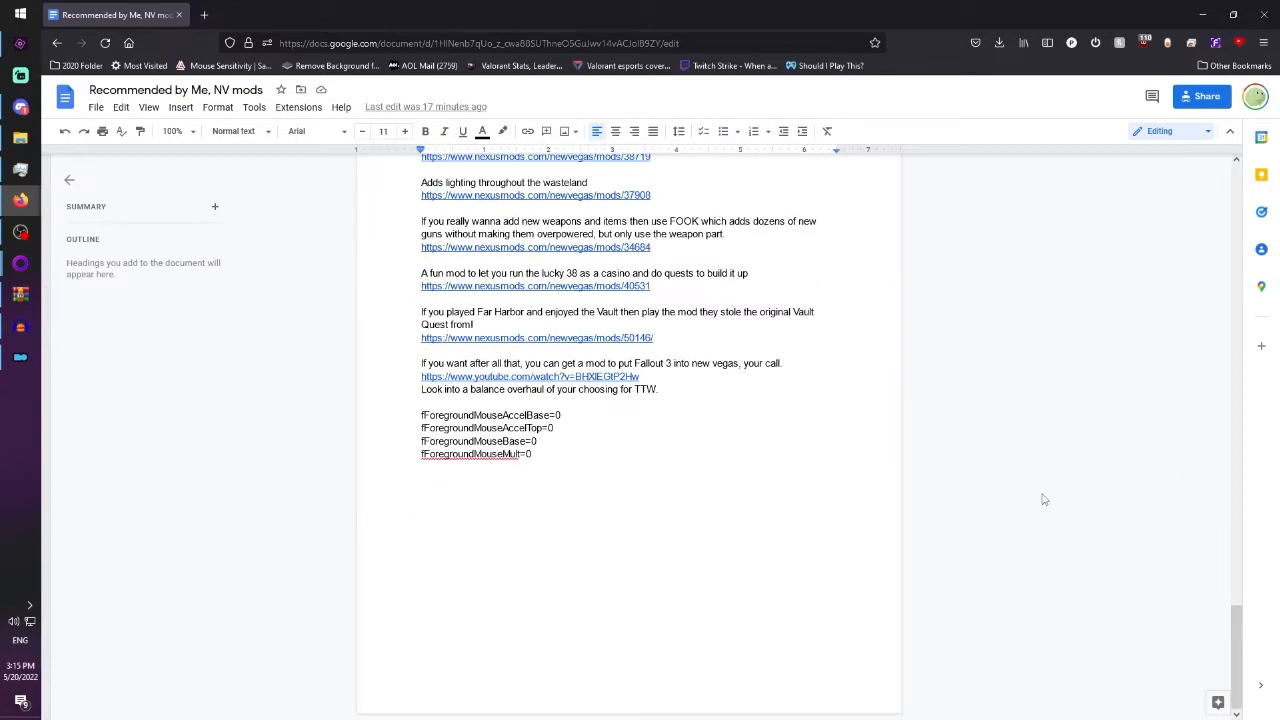
scroll(1043, 499, up, 20)
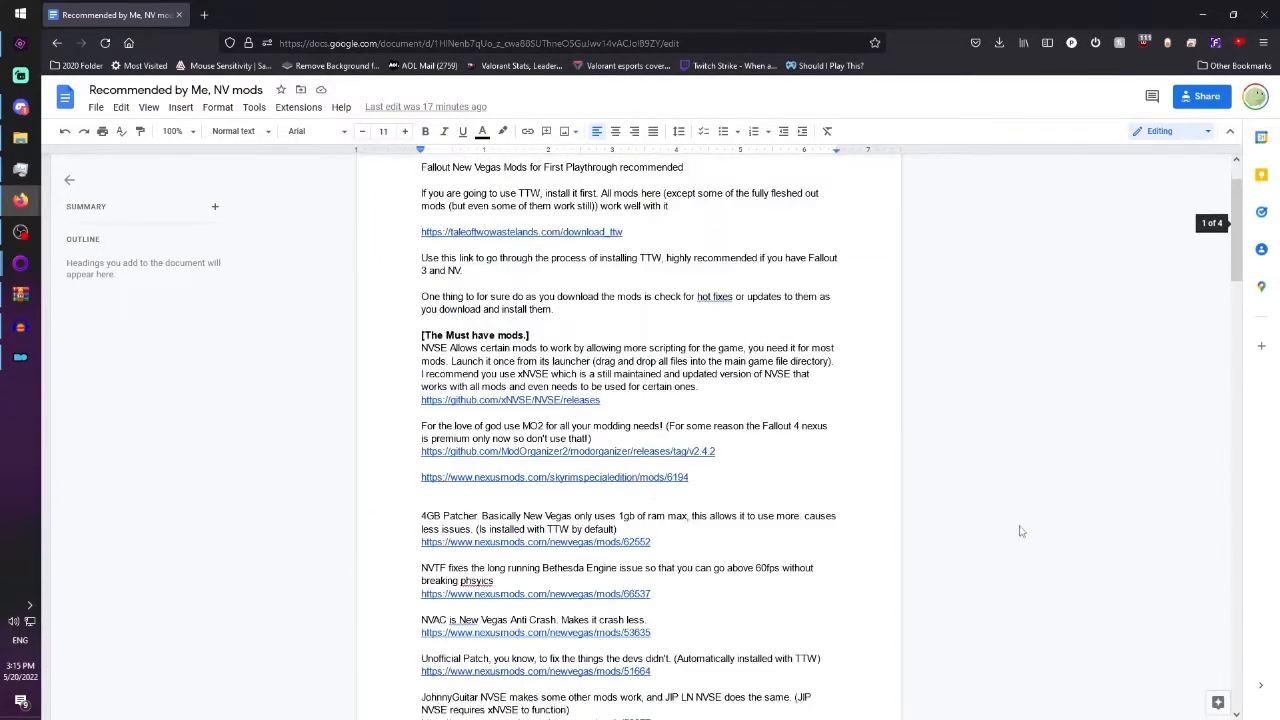
scroll(1020, 531, up, 1)
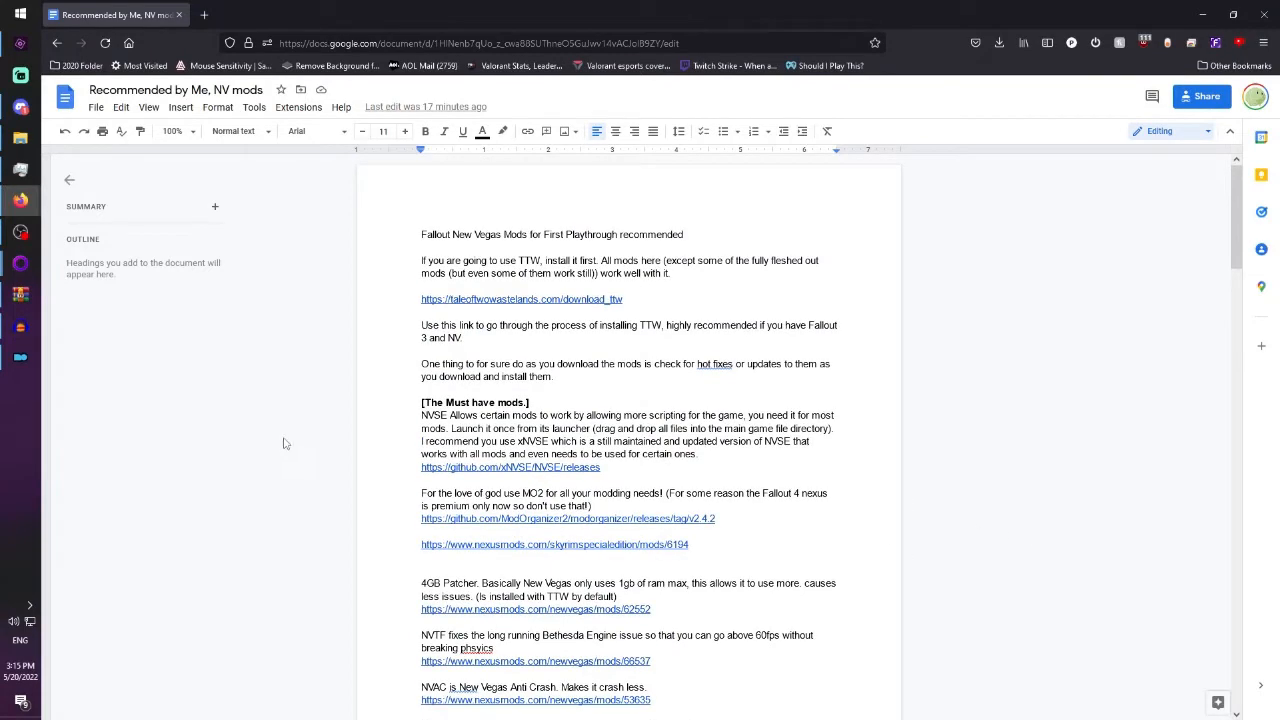
Switch to Mod Organizer and look through the installed mod list of the TTW instance.
click(20, 358)
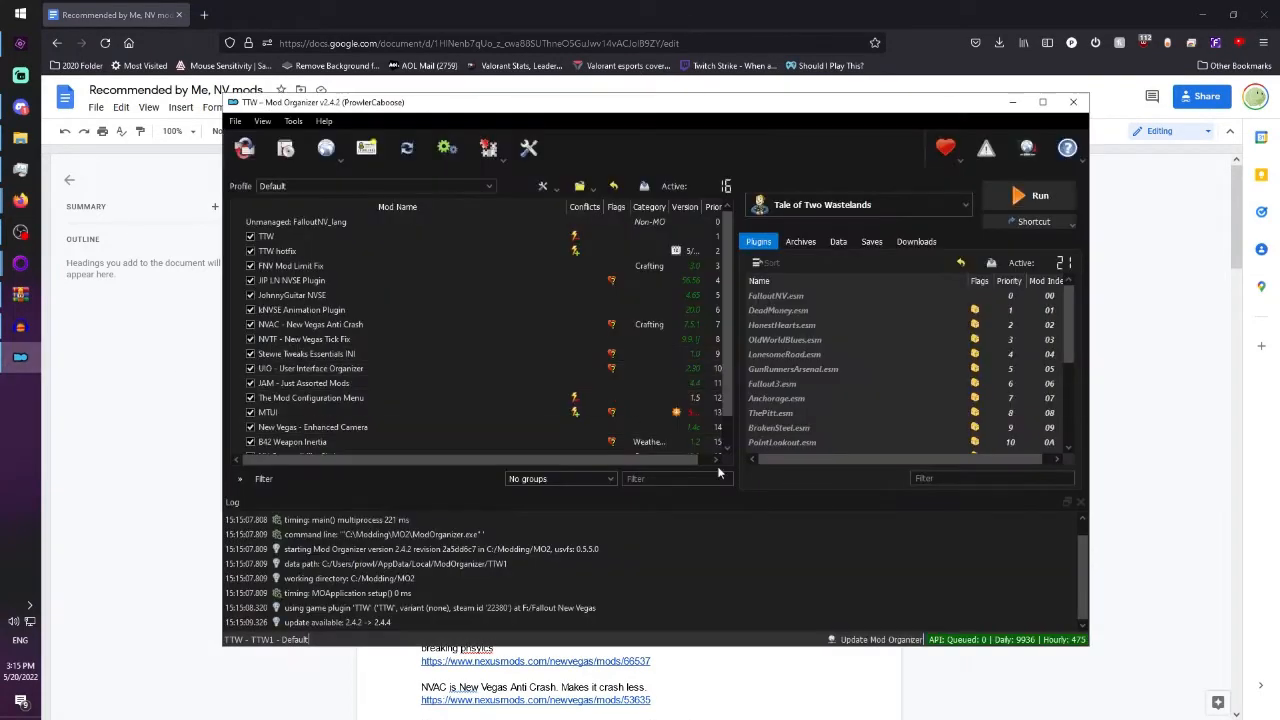
scroll(520, 400, down, 1)
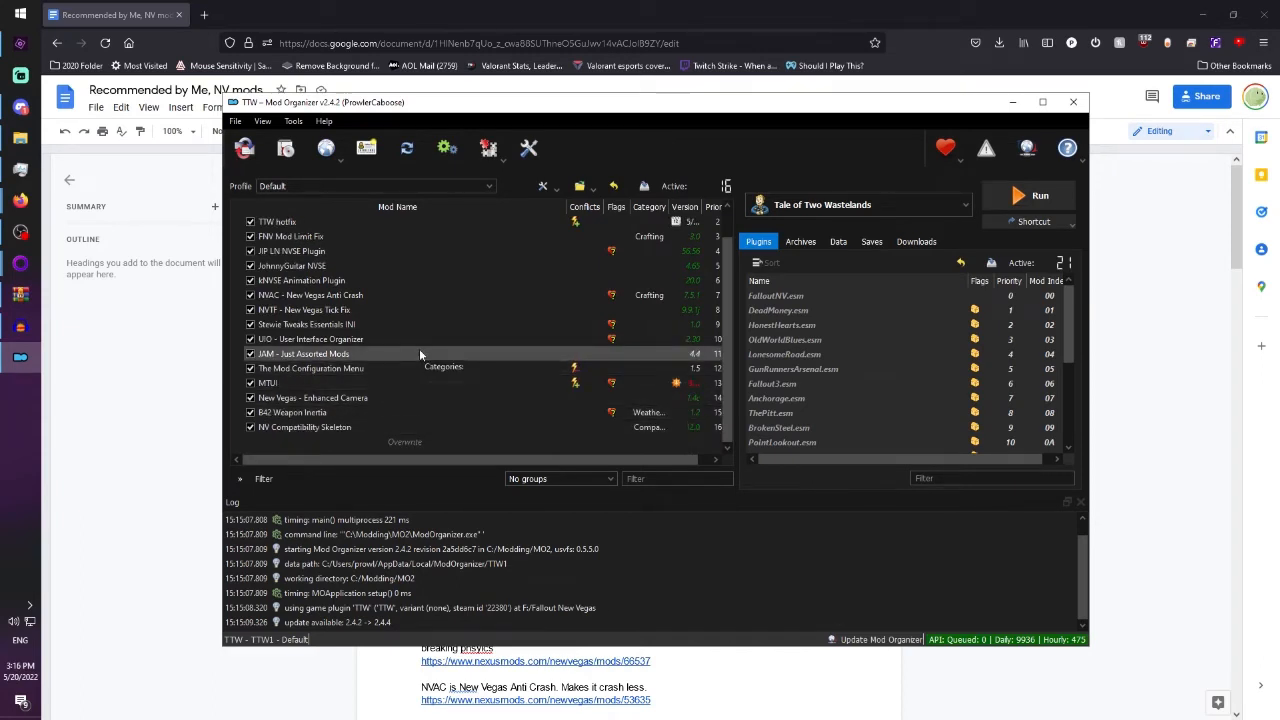
scroll(419, 348, up, 1)
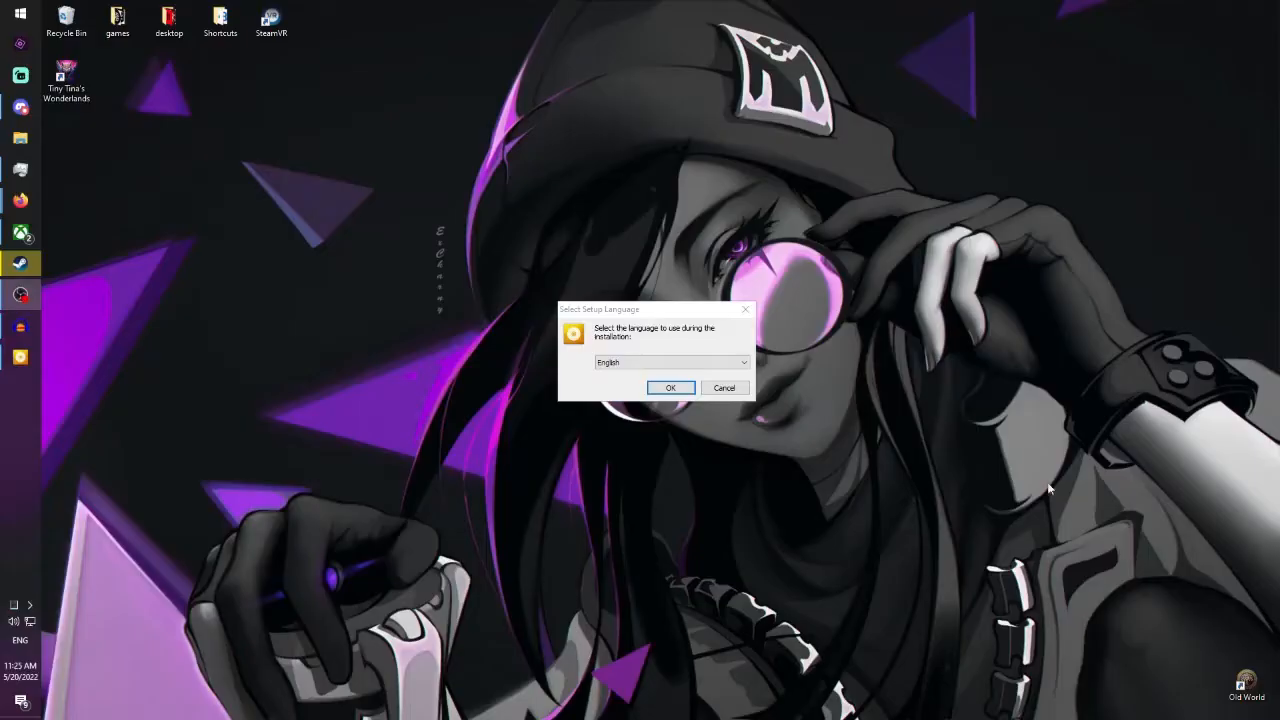
Install Fallout: New Vegas Ultimate Edition in English with the default settings, accepting the EULA.
click(674, 390)
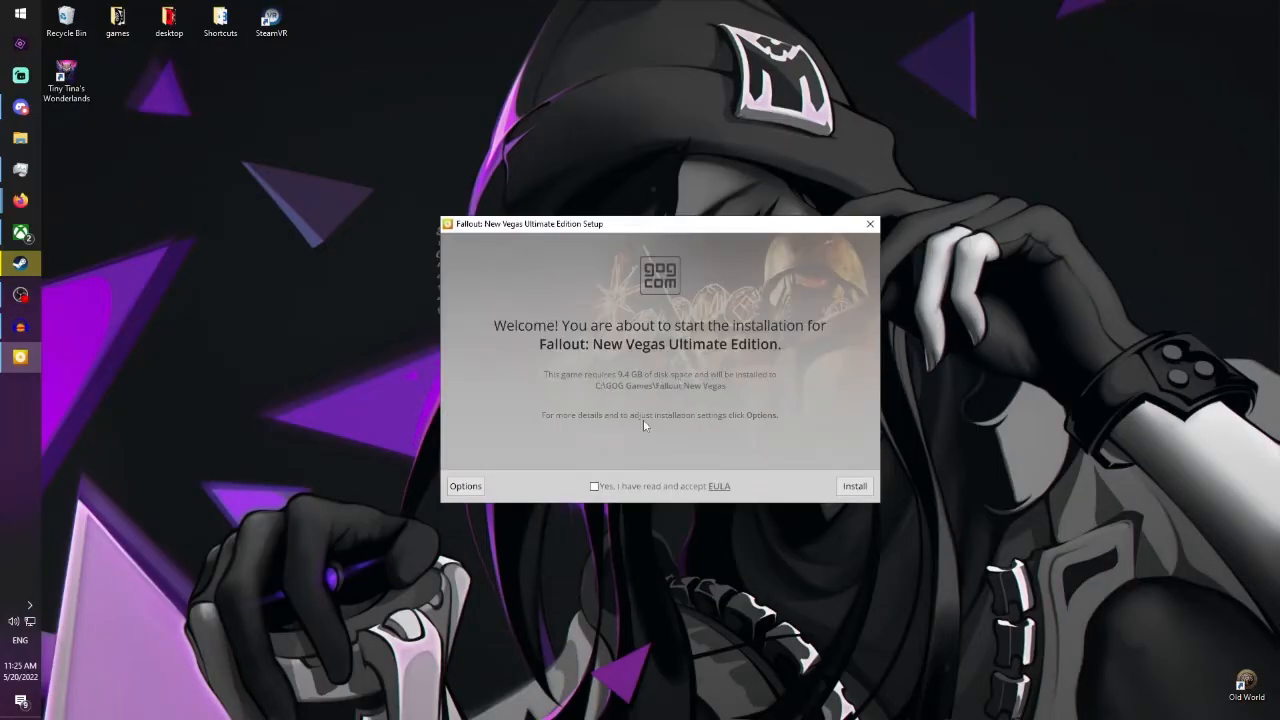
click(594, 486)
click(855, 486)
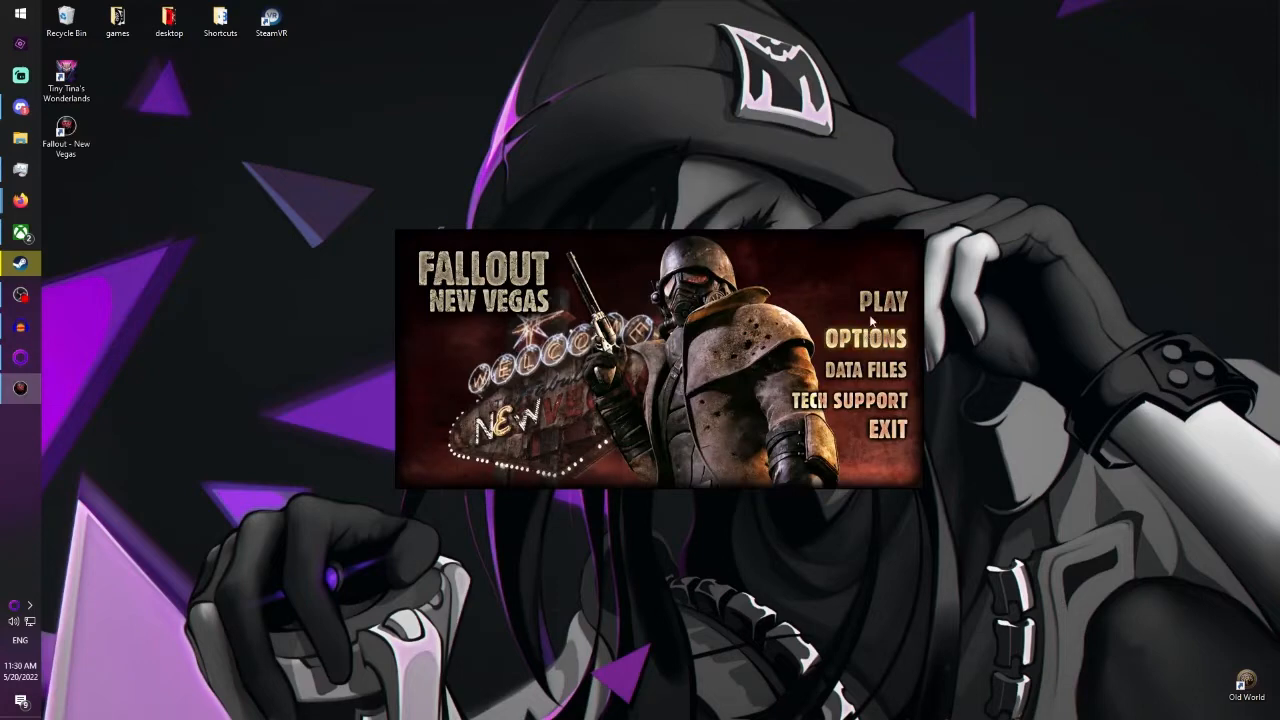
Run Fallout: New Vegas once up to its main menu, view the settings and saved games, and exit the game.
click(880, 304)
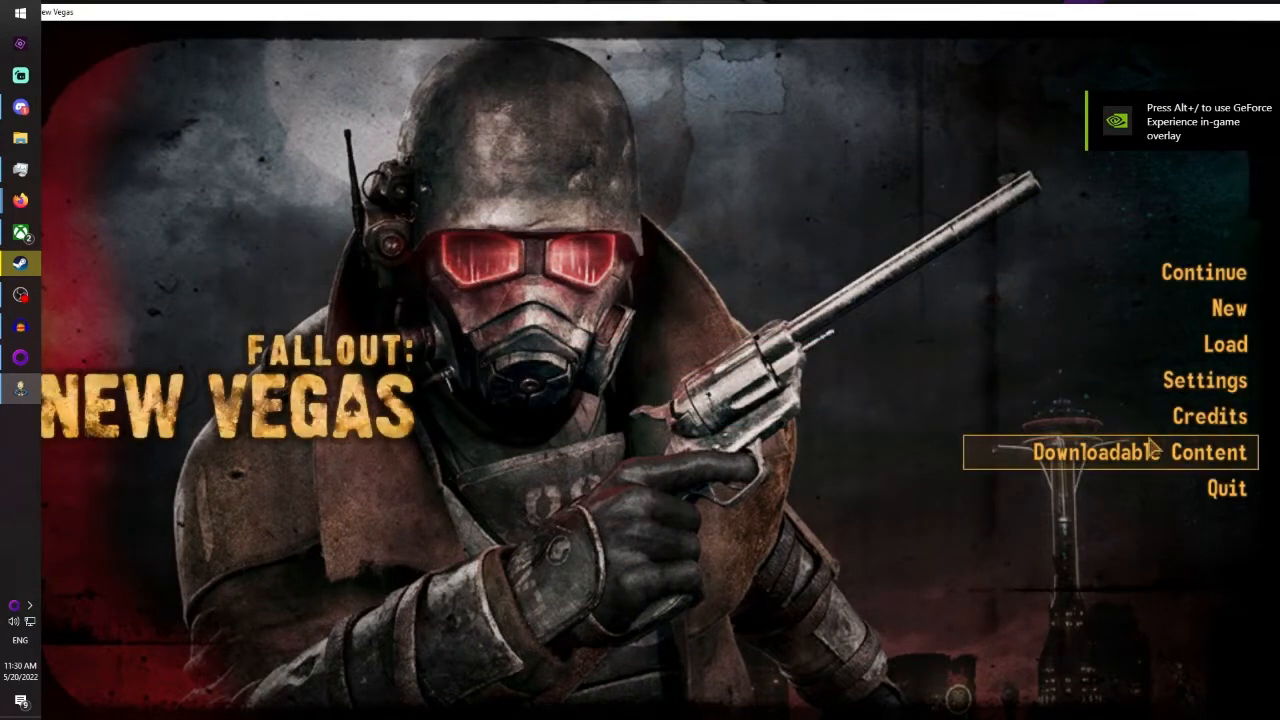
click(1100, 392)
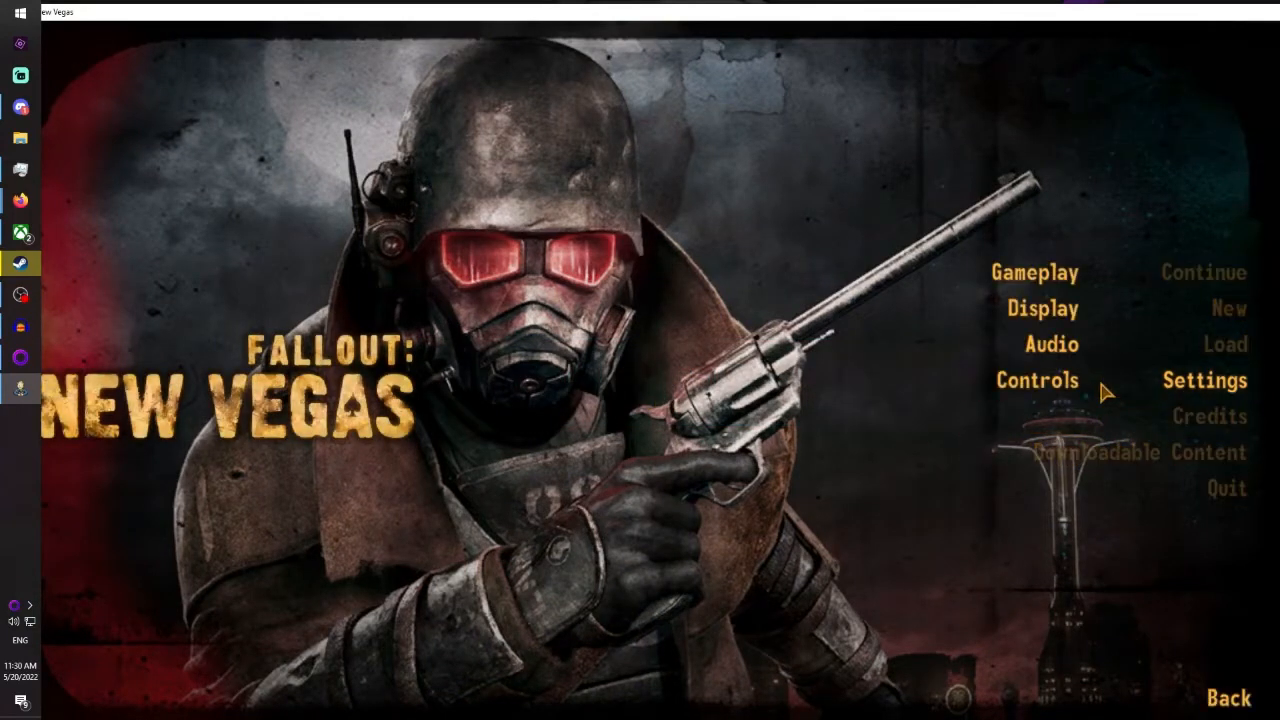
click(1228, 698)
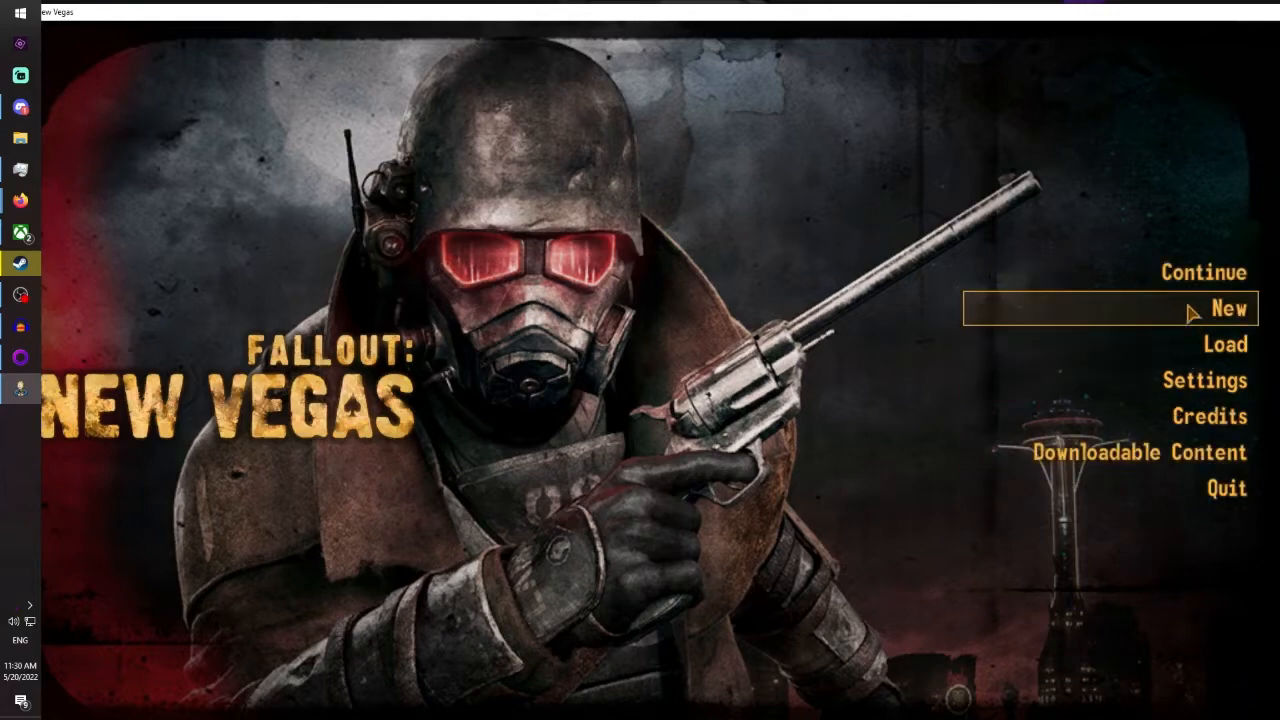
click(1145, 350)
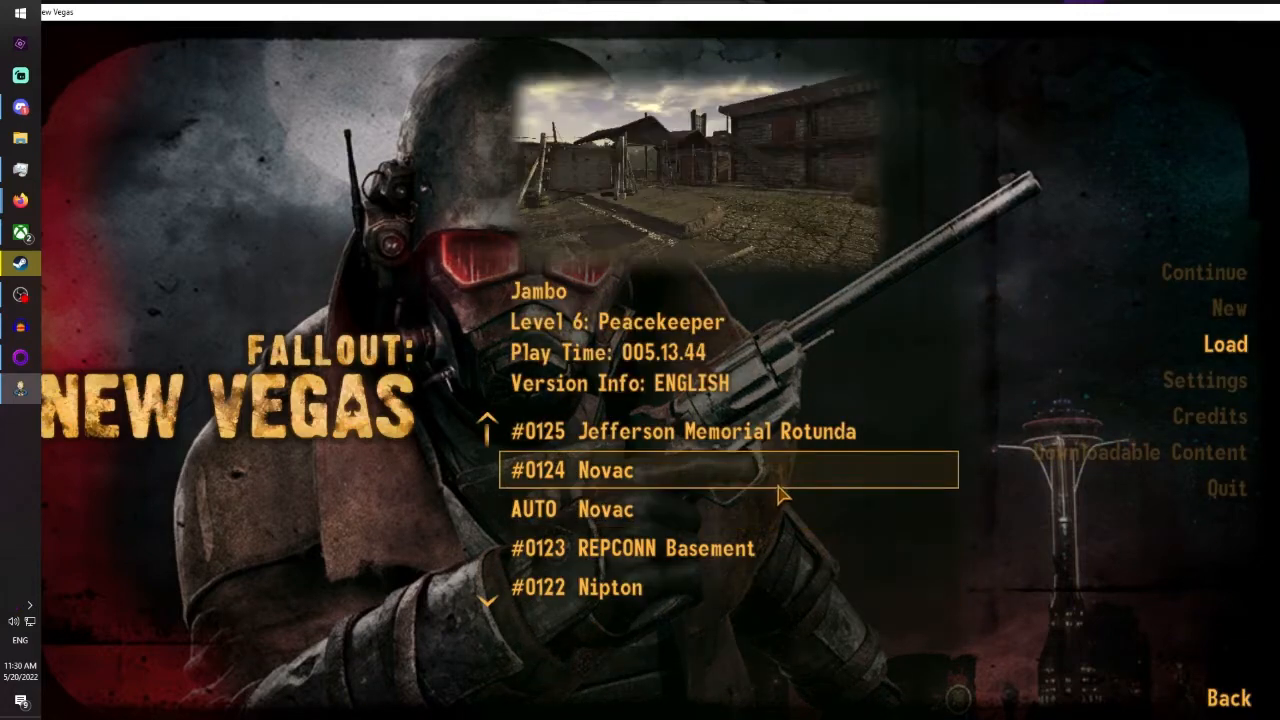
scroll(777, 531, down, 3)
scroll(800, 500, up, 3)
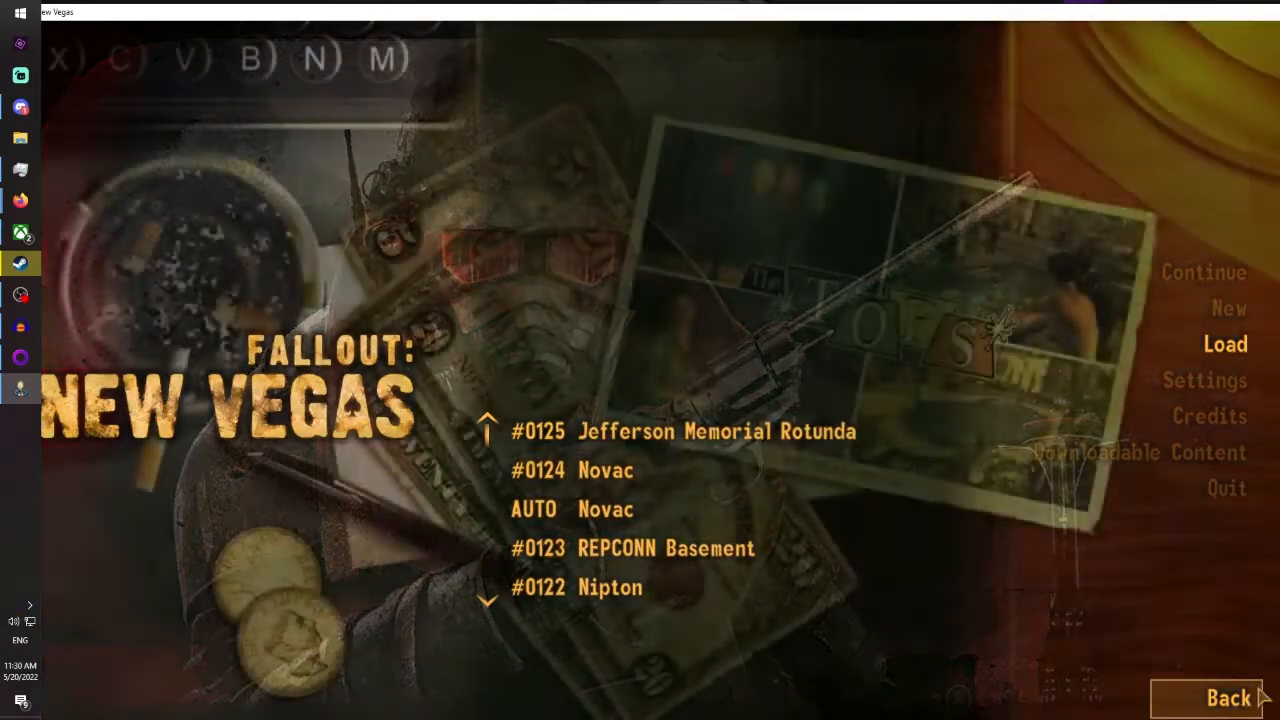
click(1228, 698)
click(1176, 506)
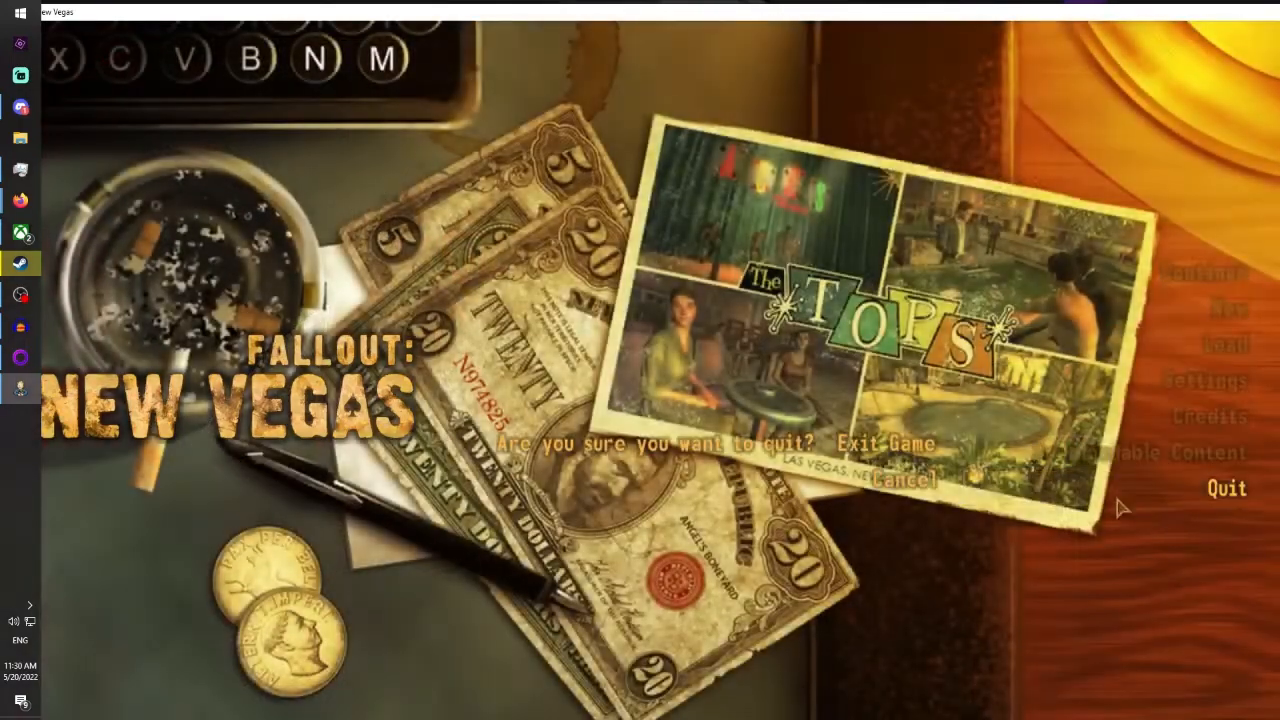
click(886, 444)
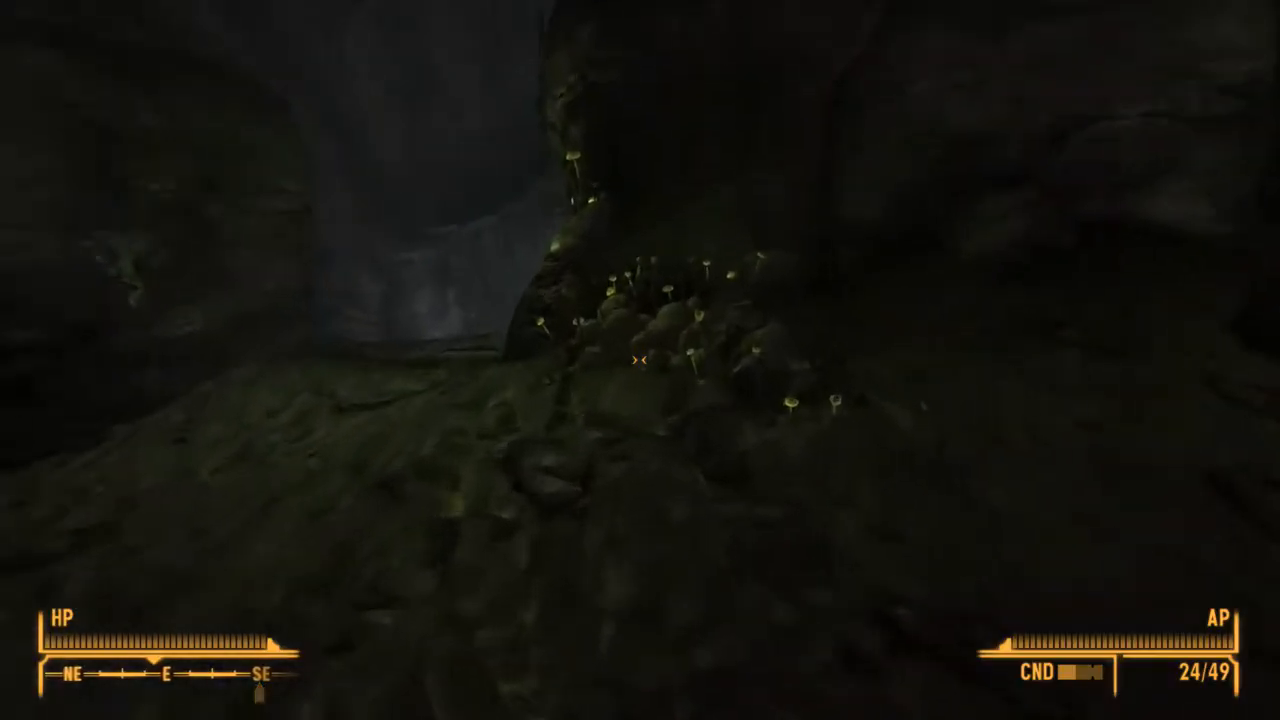
key(e)
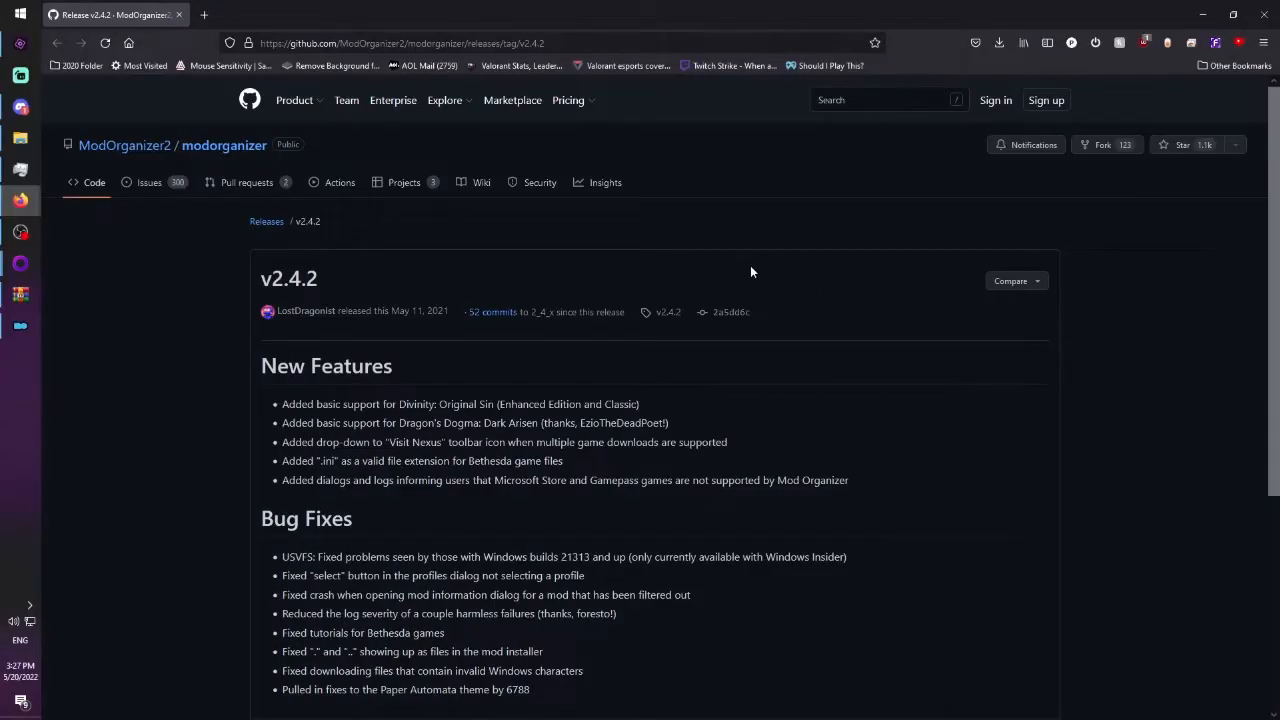
Examine the Mod Organizer v2.4.2 release page on GitHub, including its notes and downloadable assets.
scroll(354, 296, down, 3)
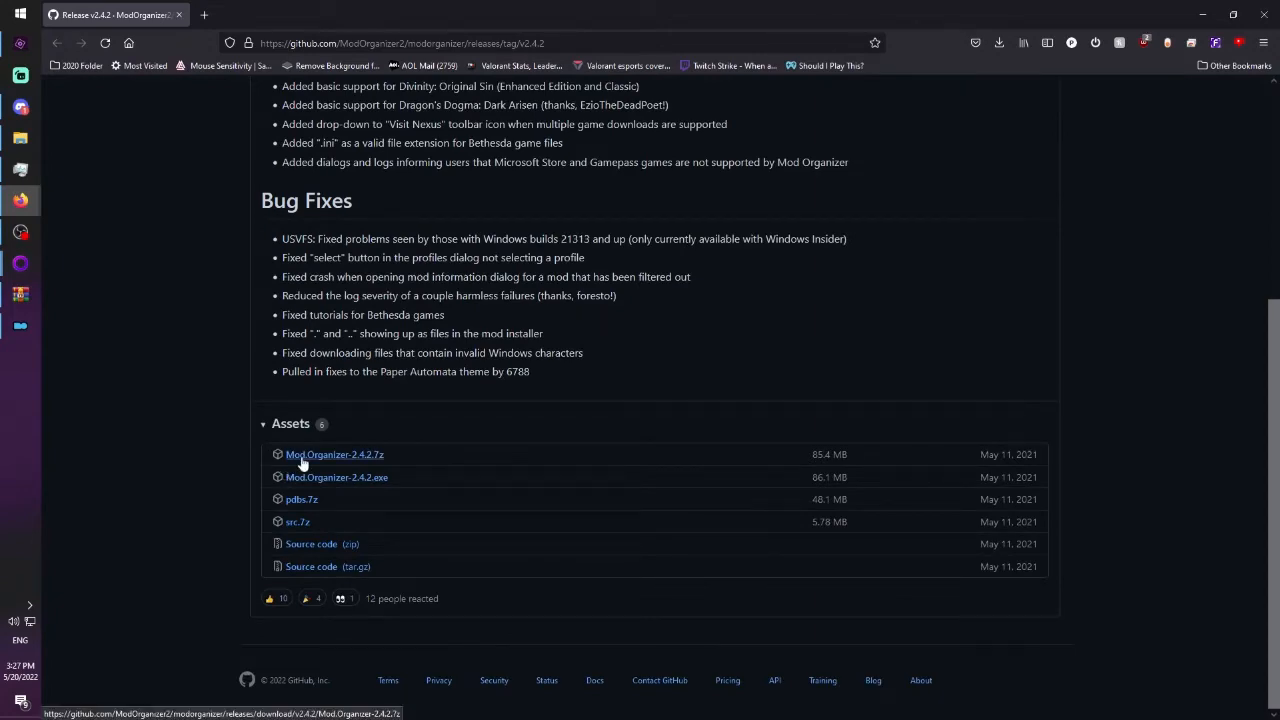
scroll(699, 432, up, 3)
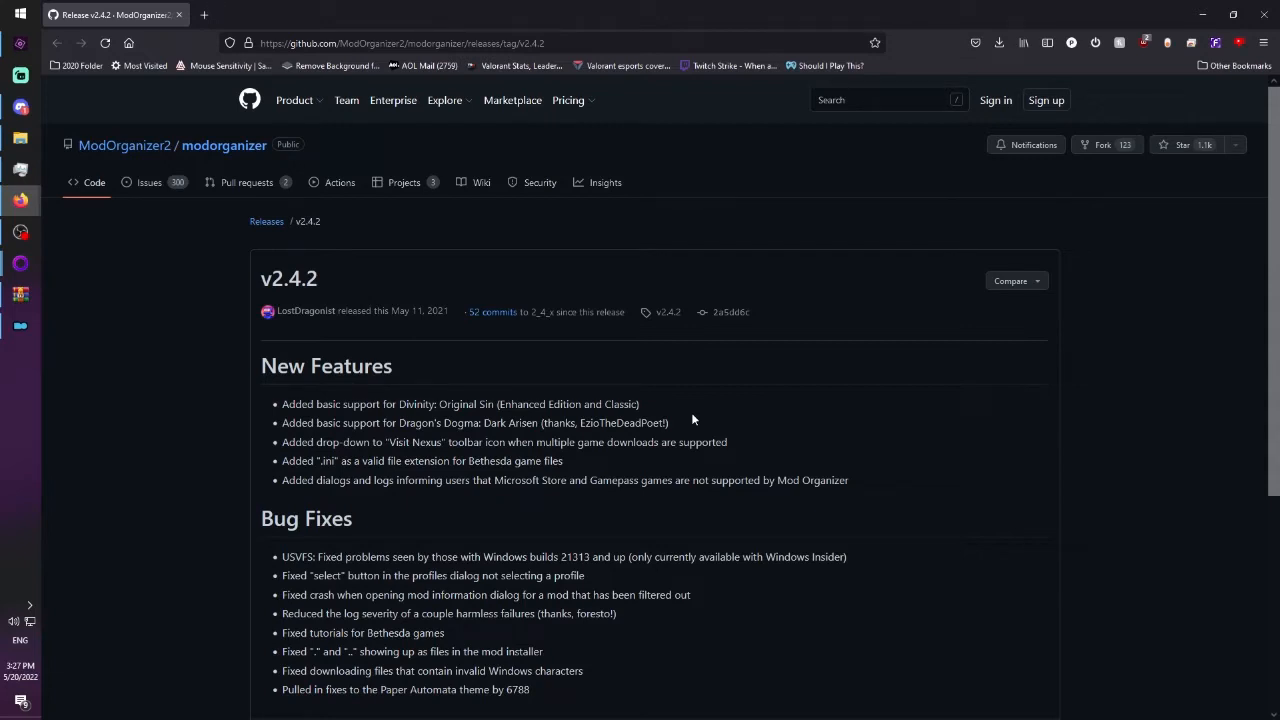
scroll(840, 340, down, 3)
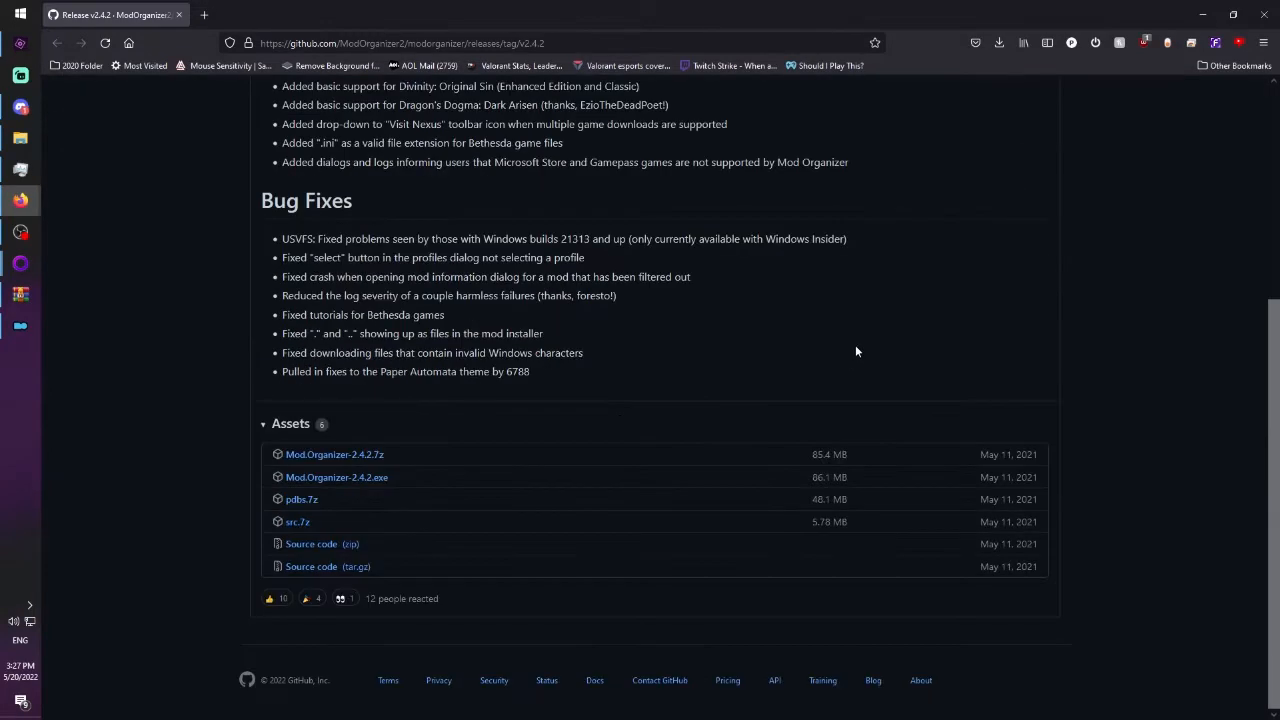
scroll(838, 399, up, 3)
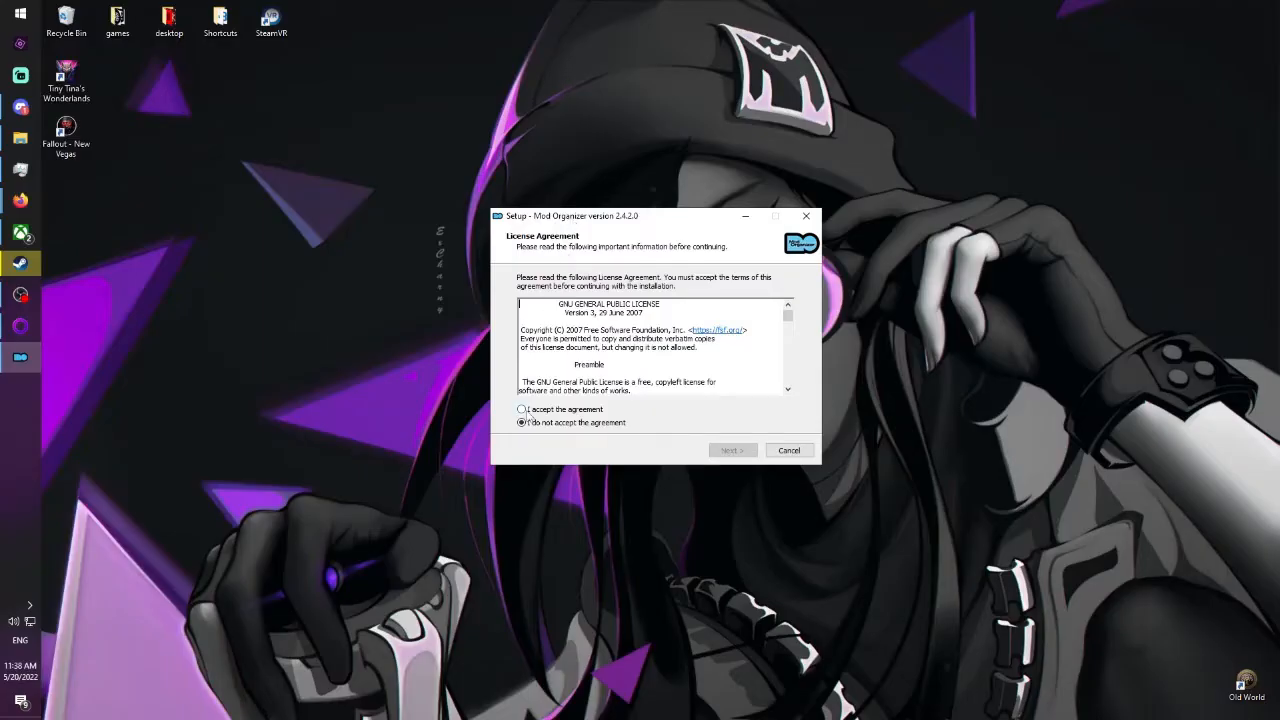
Accept the Mod Organizer 2.4.2 licence and keep the C:\Modding\MO2 destination with the Recommended Install components.
click(521, 409)
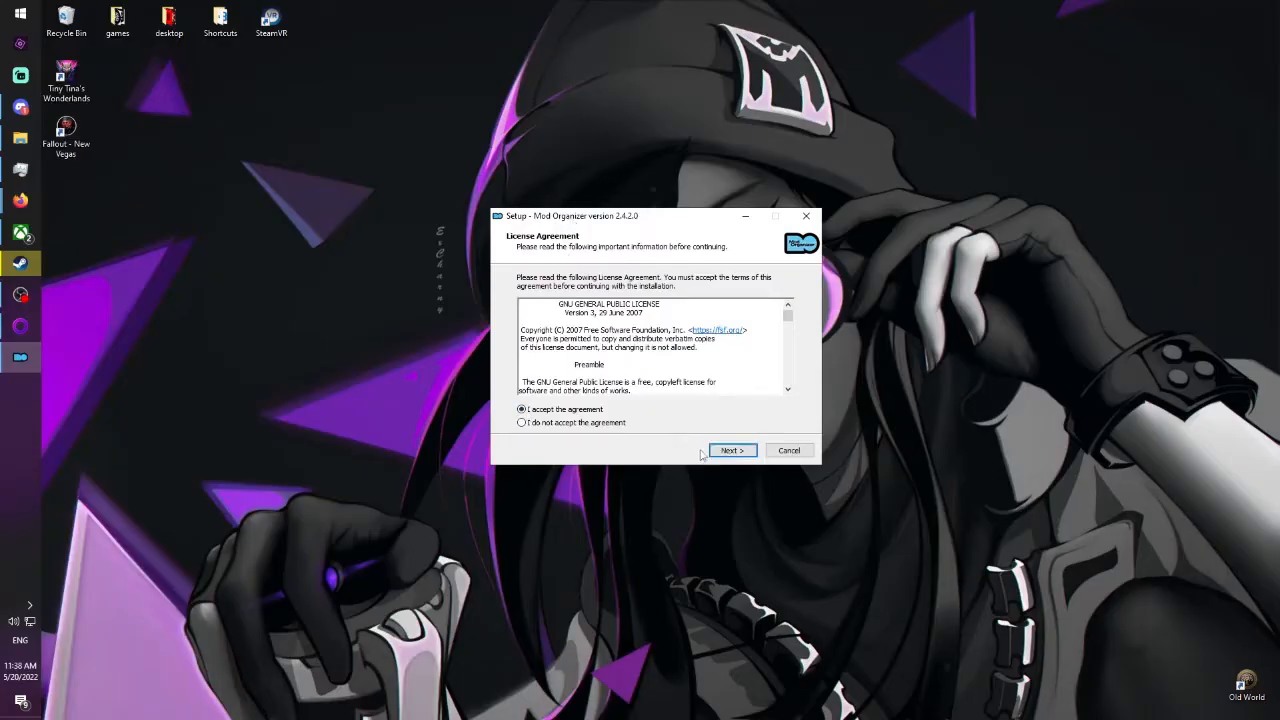
click(732, 450)
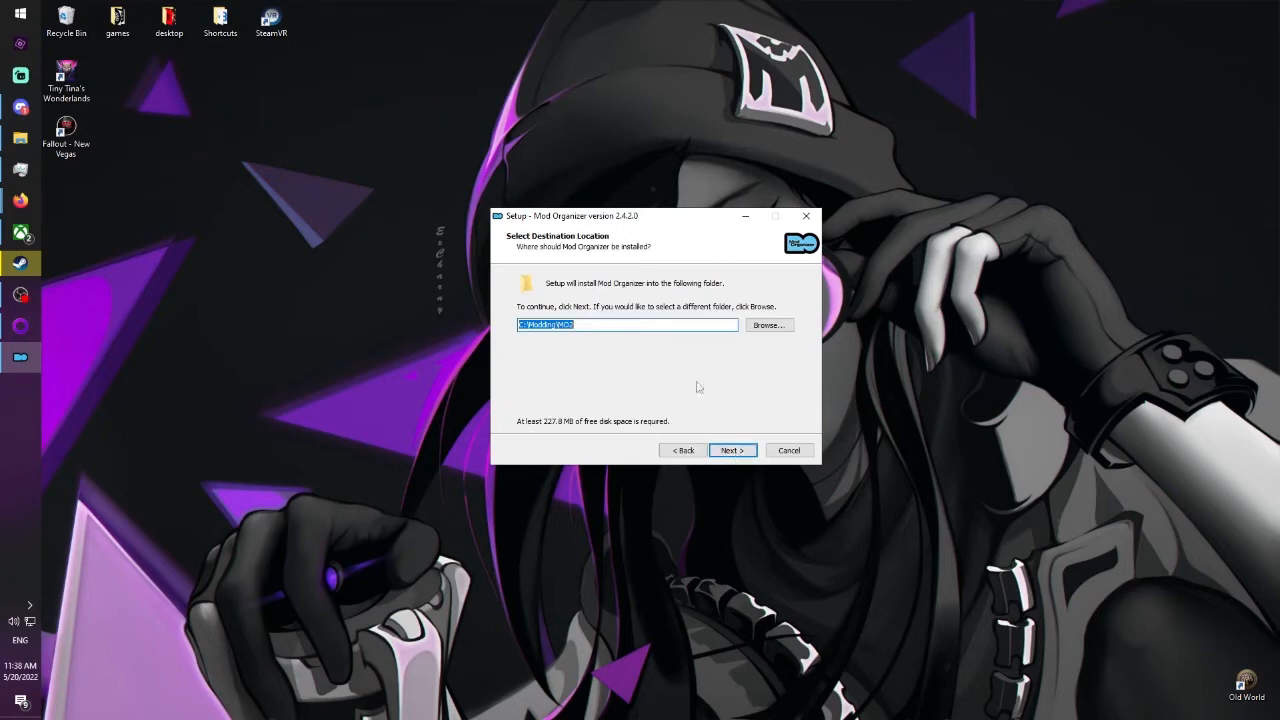
click(729, 451)
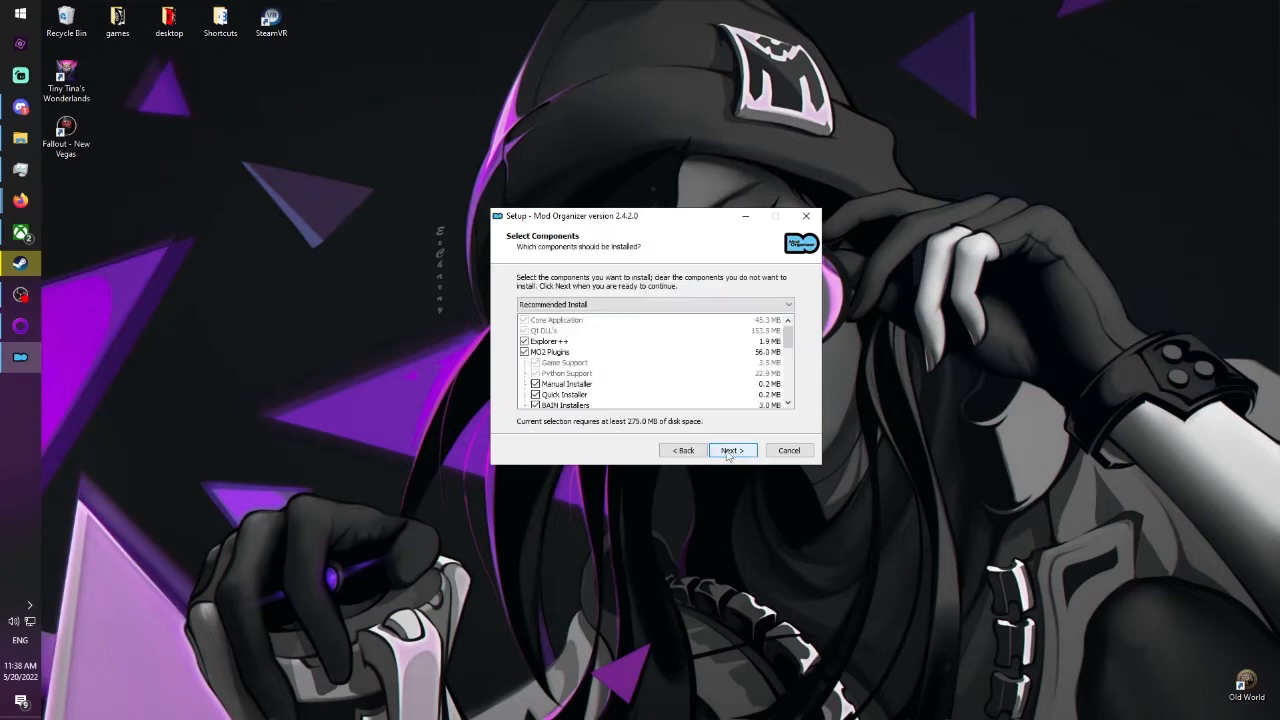
drag(786, 340, 787, 395)
click(733, 450)
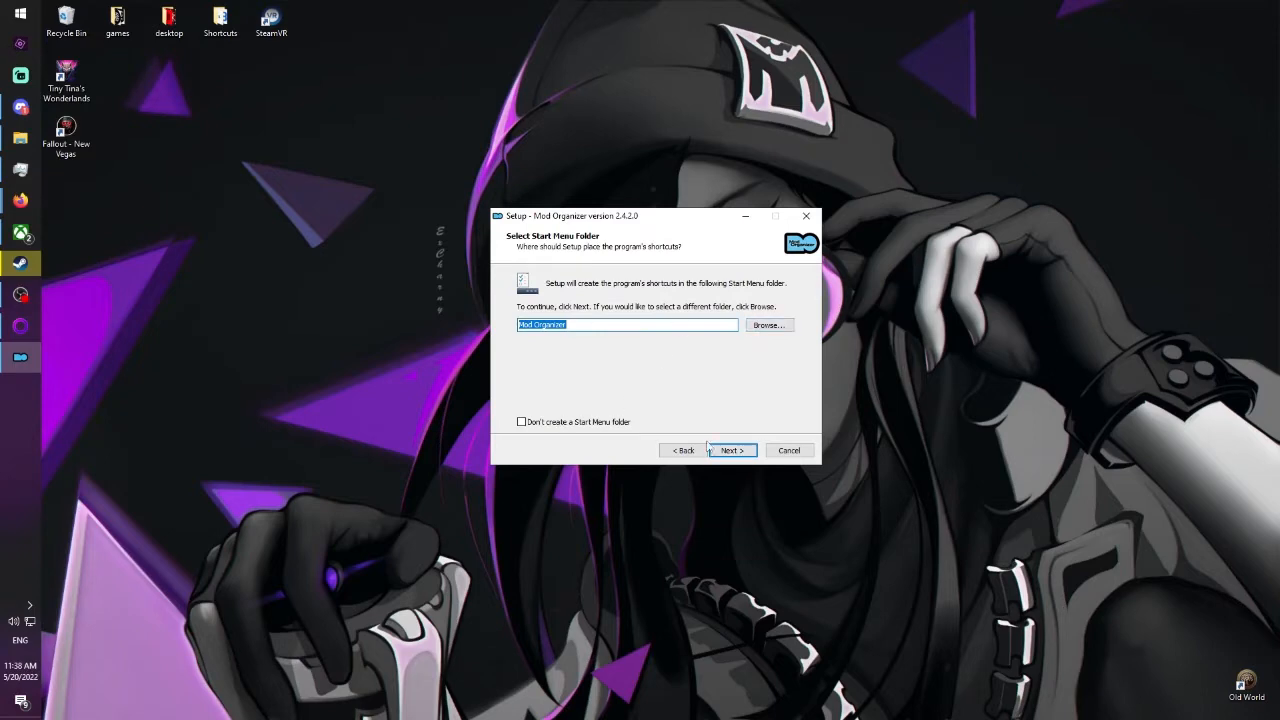
Install Mod Organizer with the default Start Menu folder and a desktop shortcut, and launch it on finishing.
click(718, 451)
click(562, 321)
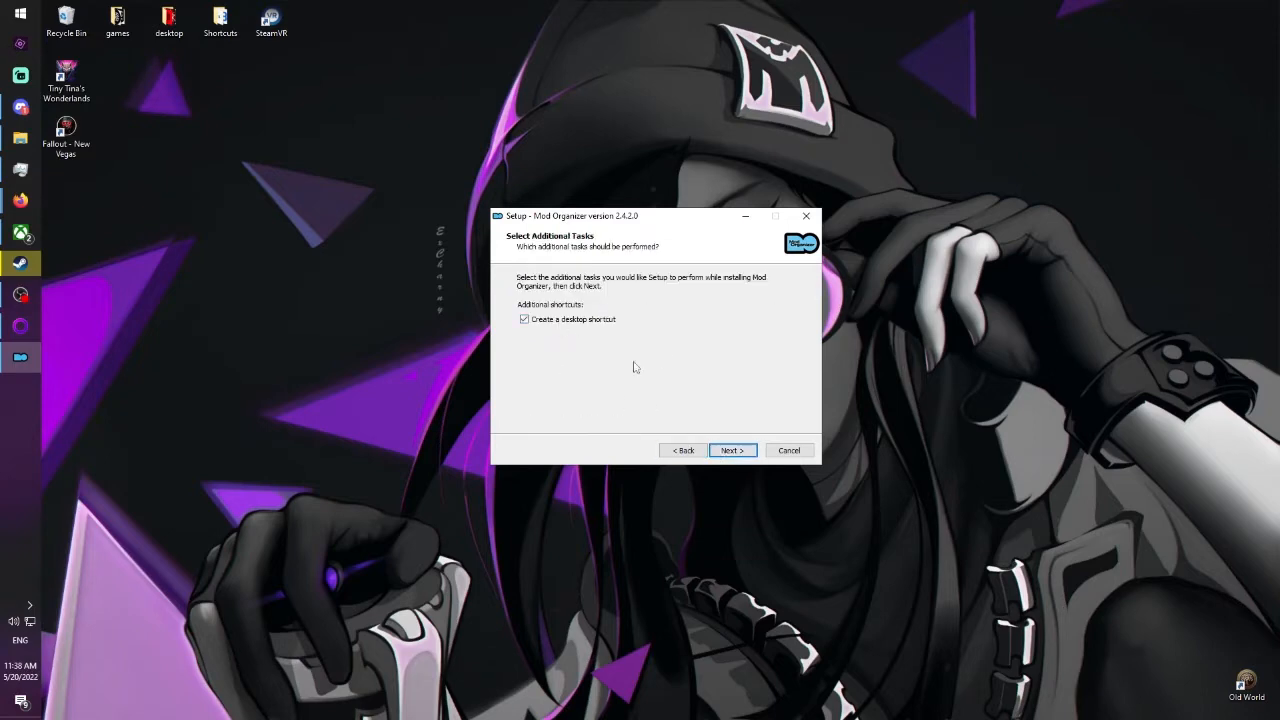
click(730, 451)
click(732, 451)
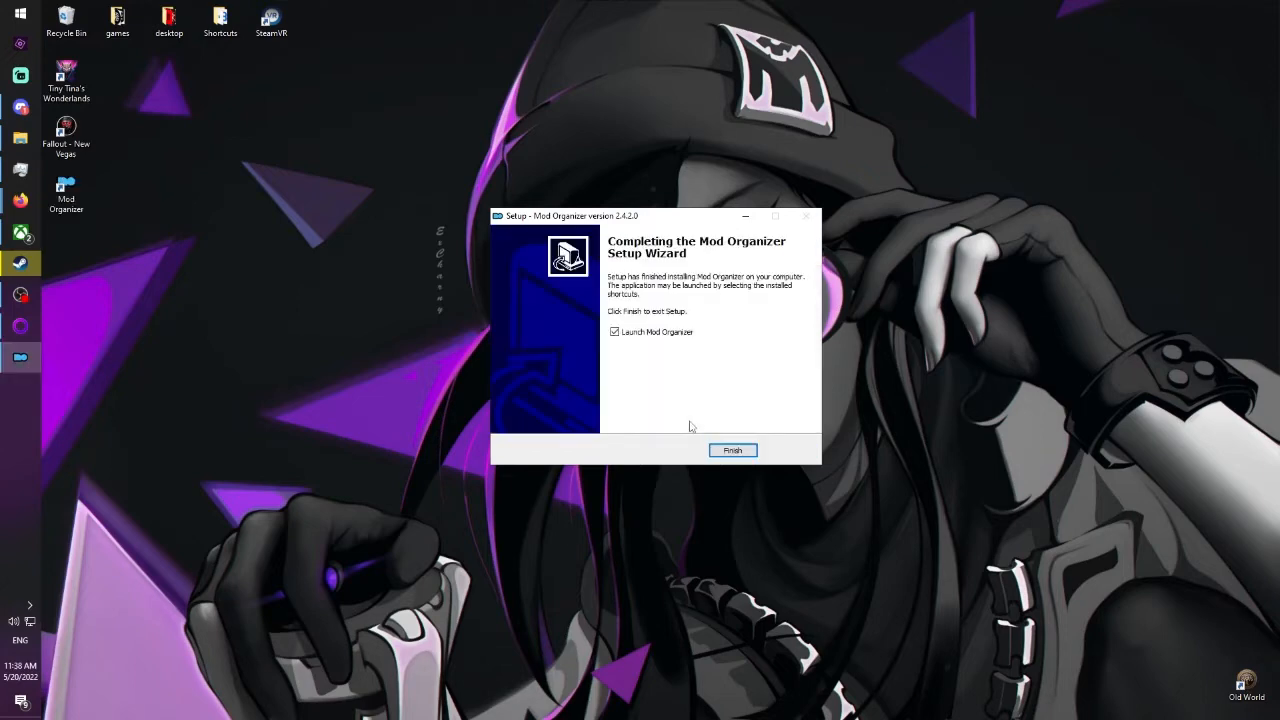
click(733, 450)
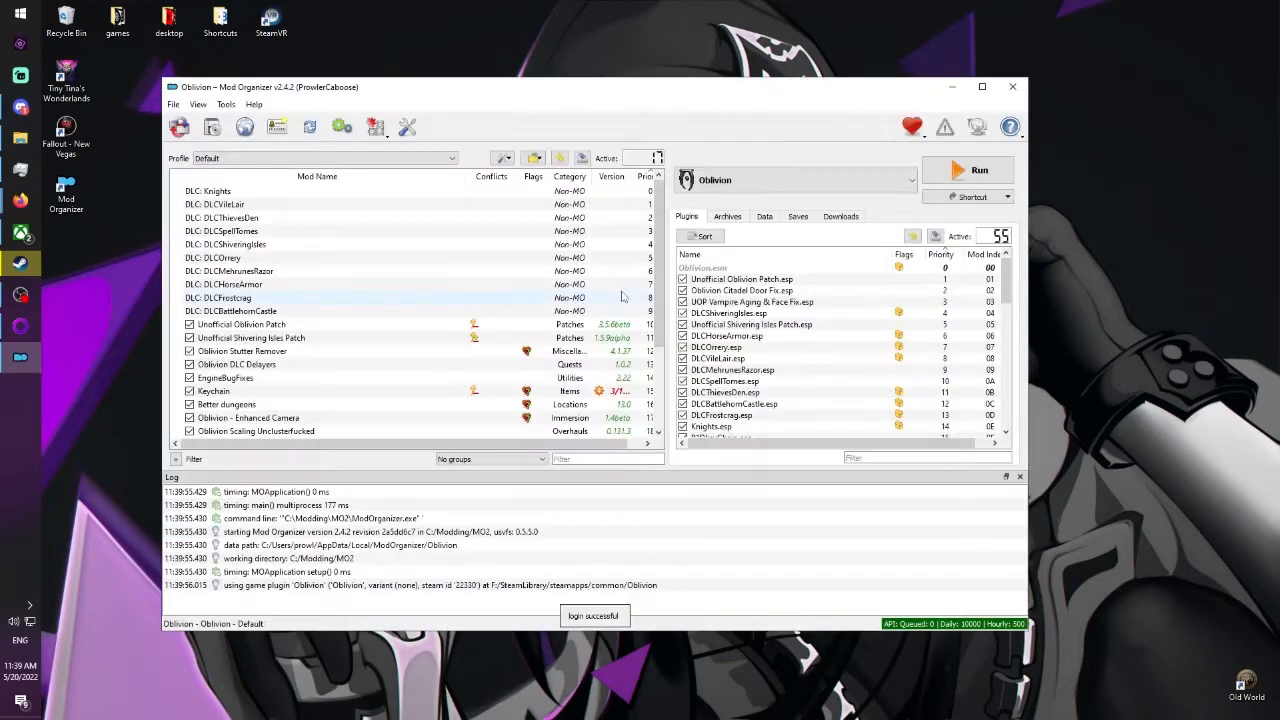
Start creating a new global instance from the instance manager.
scroll(660, 300, down, 3)
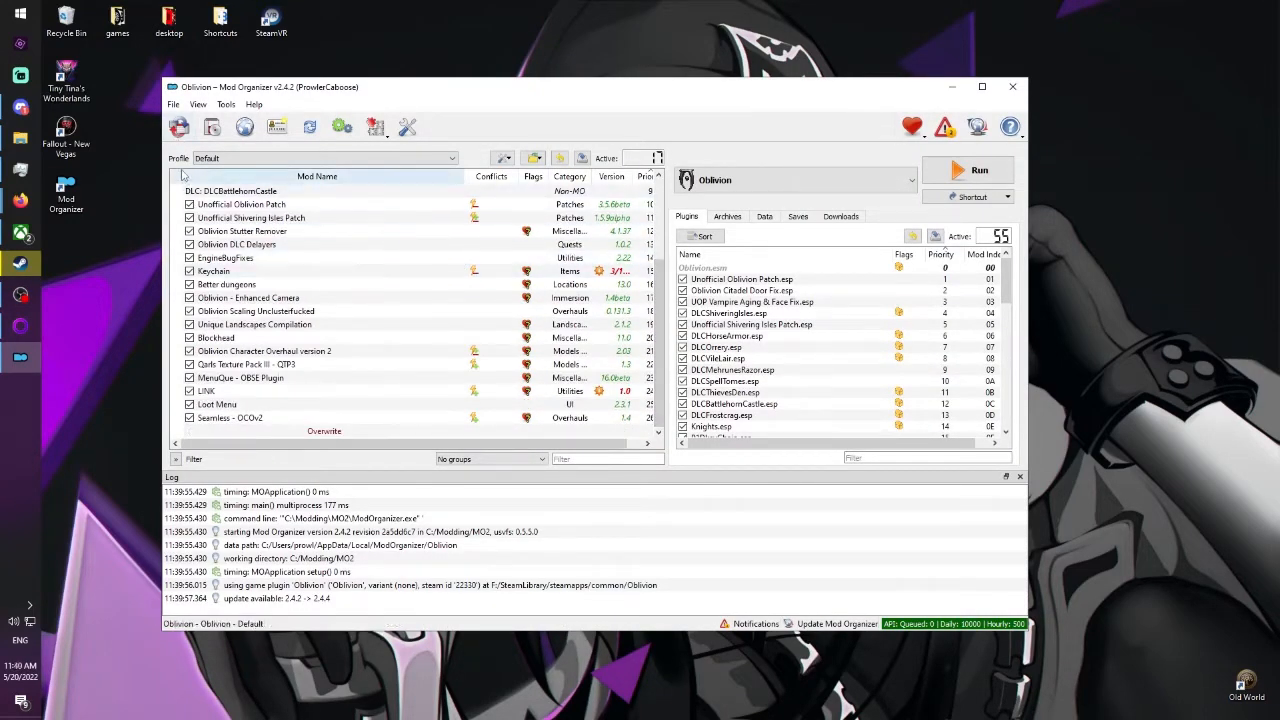
click(179, 127)
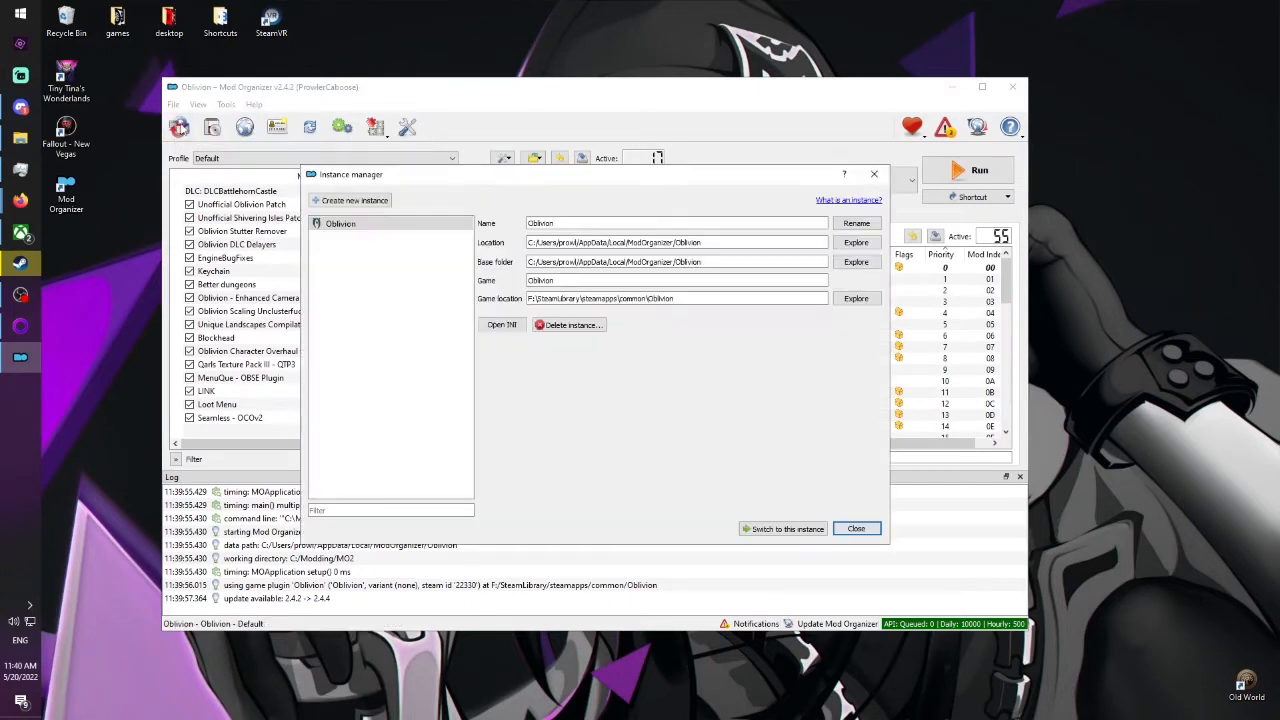
click(349, 201)
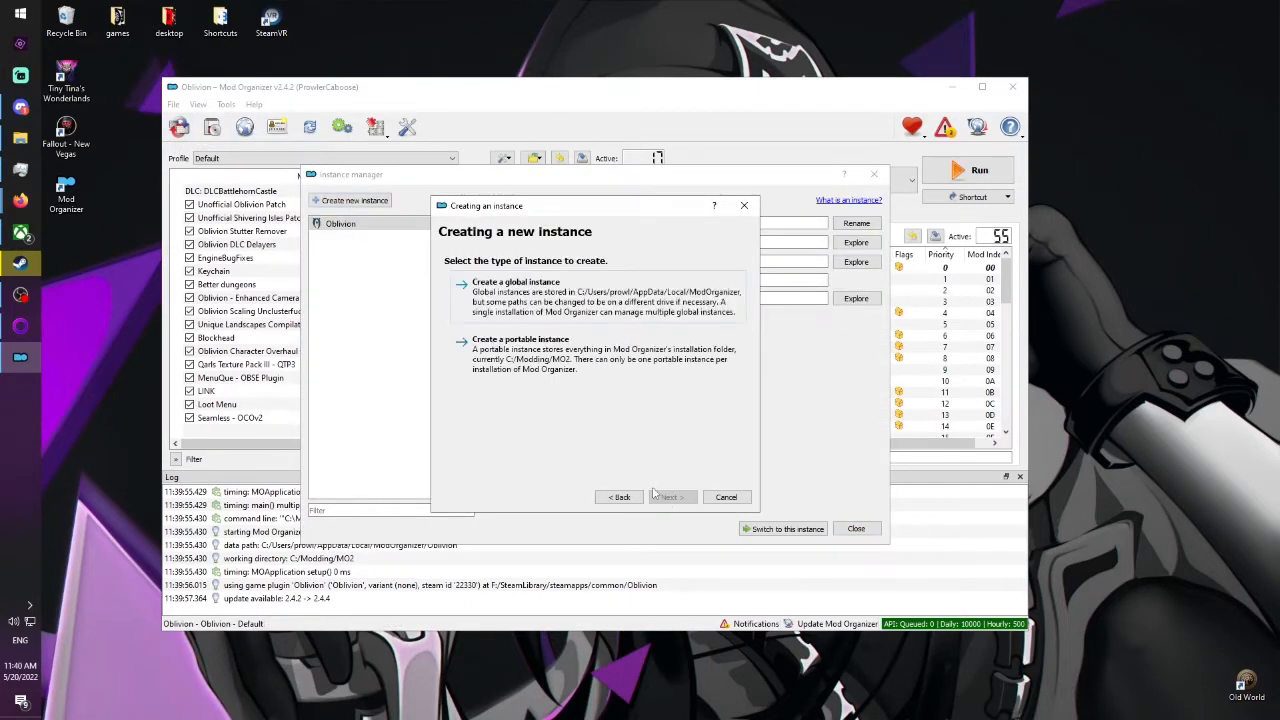
click(588, 300)
Choose TTW in C:/GOG Games/Fallout New Vegas as the game to manage and accept TTW as the instance name.
scroll(740, 340, down, 2)
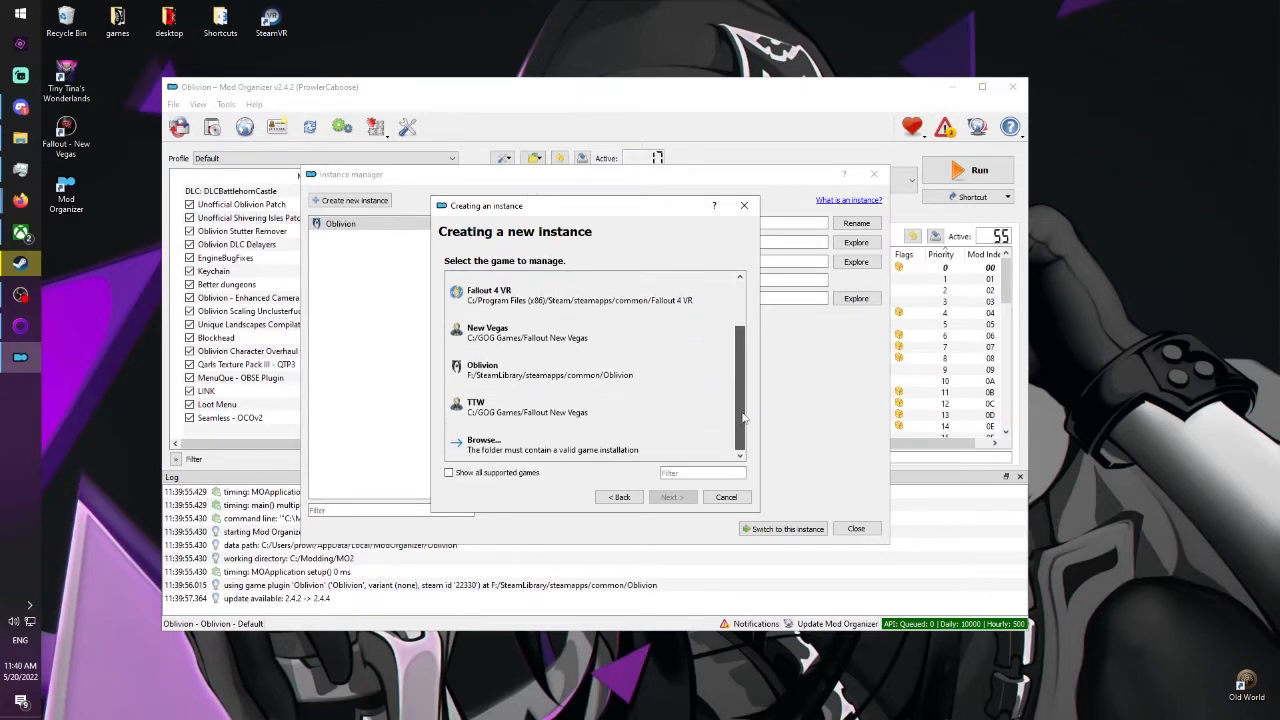
scroll(745, 320, up, 2)
scroll(752, 312, down, 2)
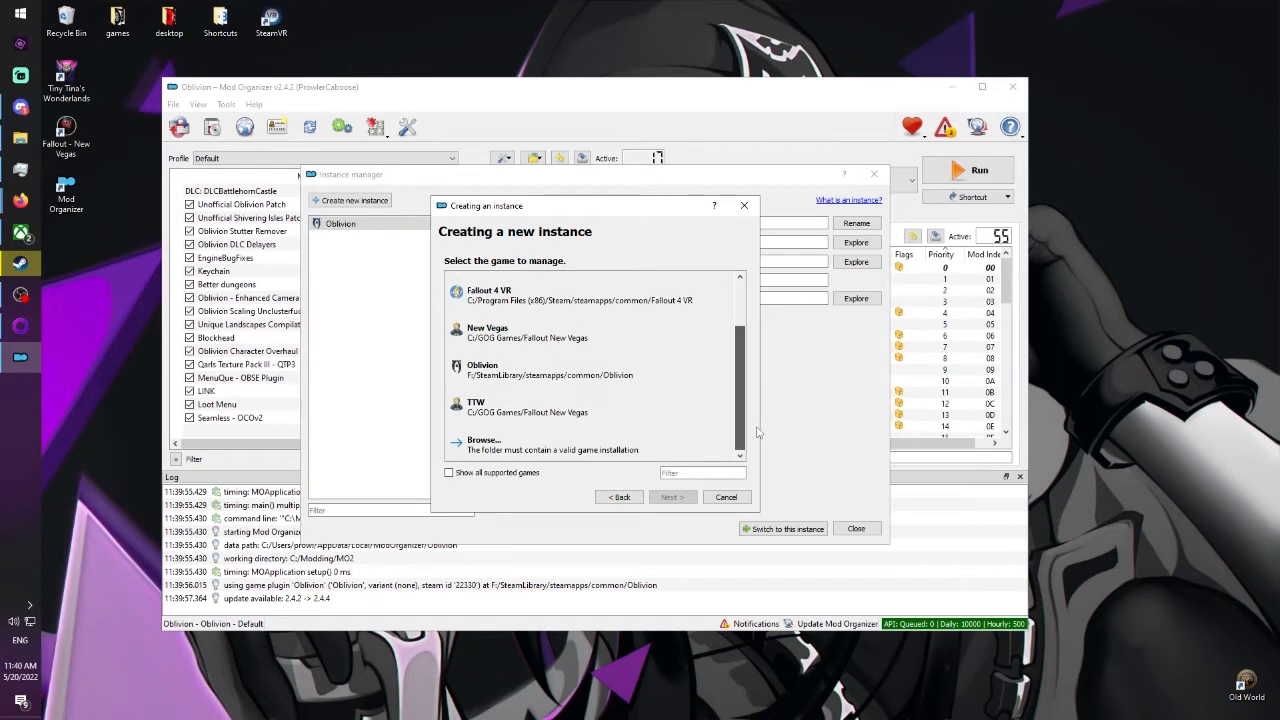
double_click(558, 413)
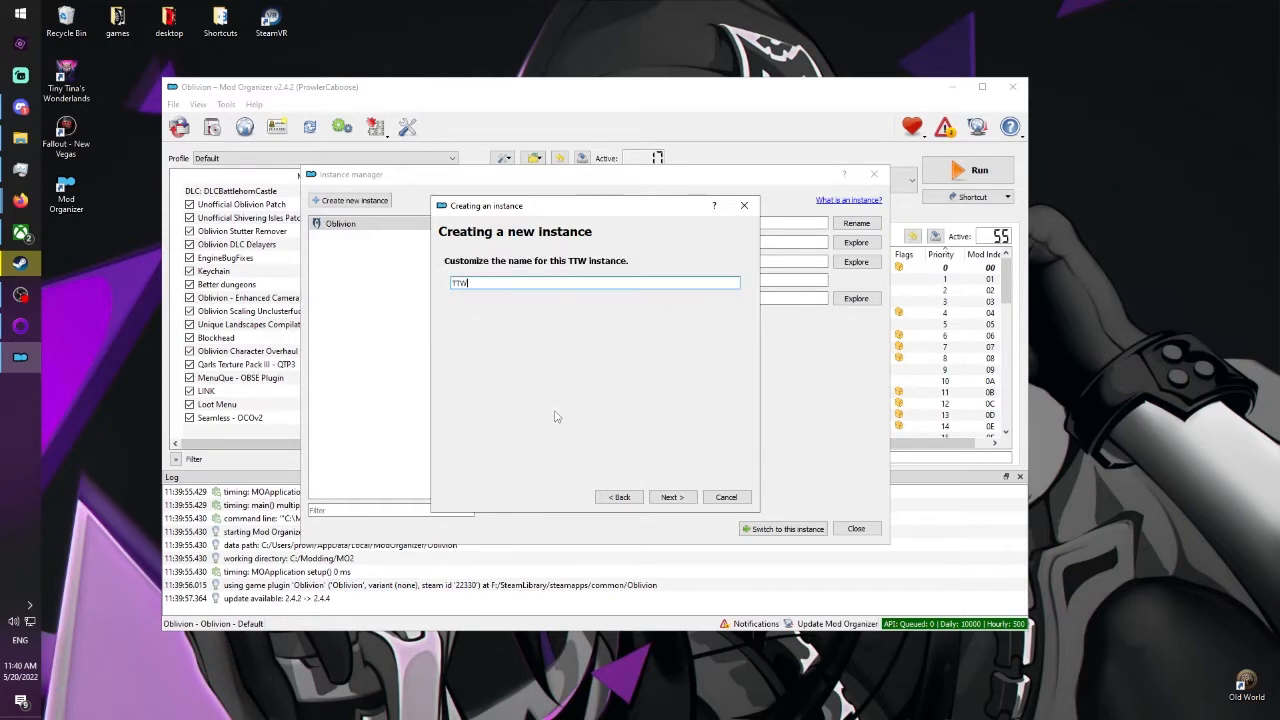
click(670, 497)
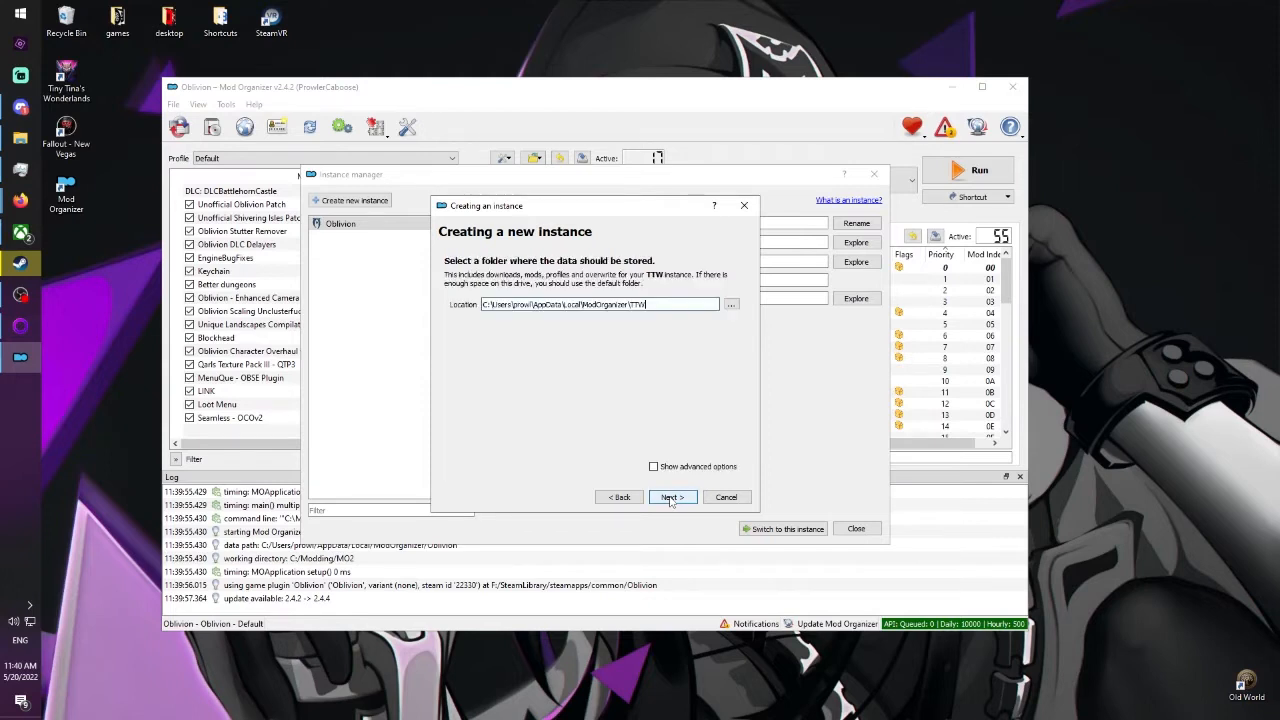
Create the TTW instance in its default AppData folder and launch it without showing the tutorial.
click(650, 305)
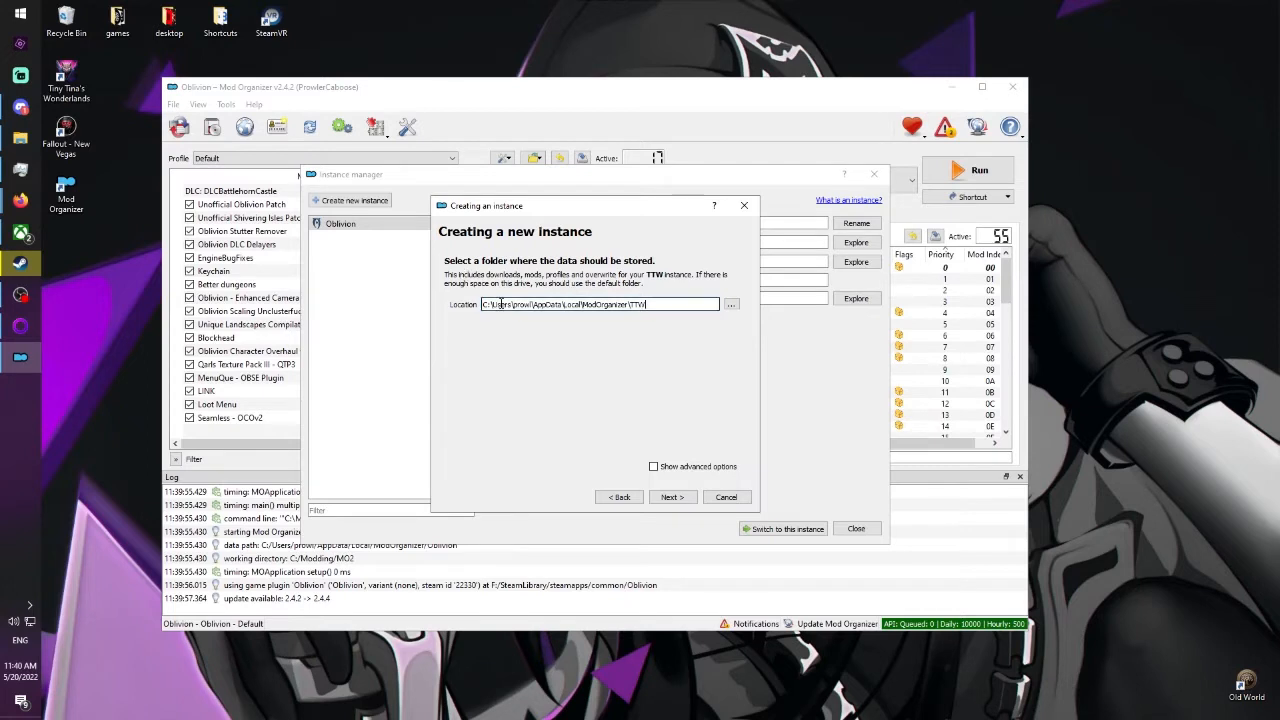
drag(583, 308, 627, 308)
click(627, 308)
key(BackSpace)
click(676, 499)
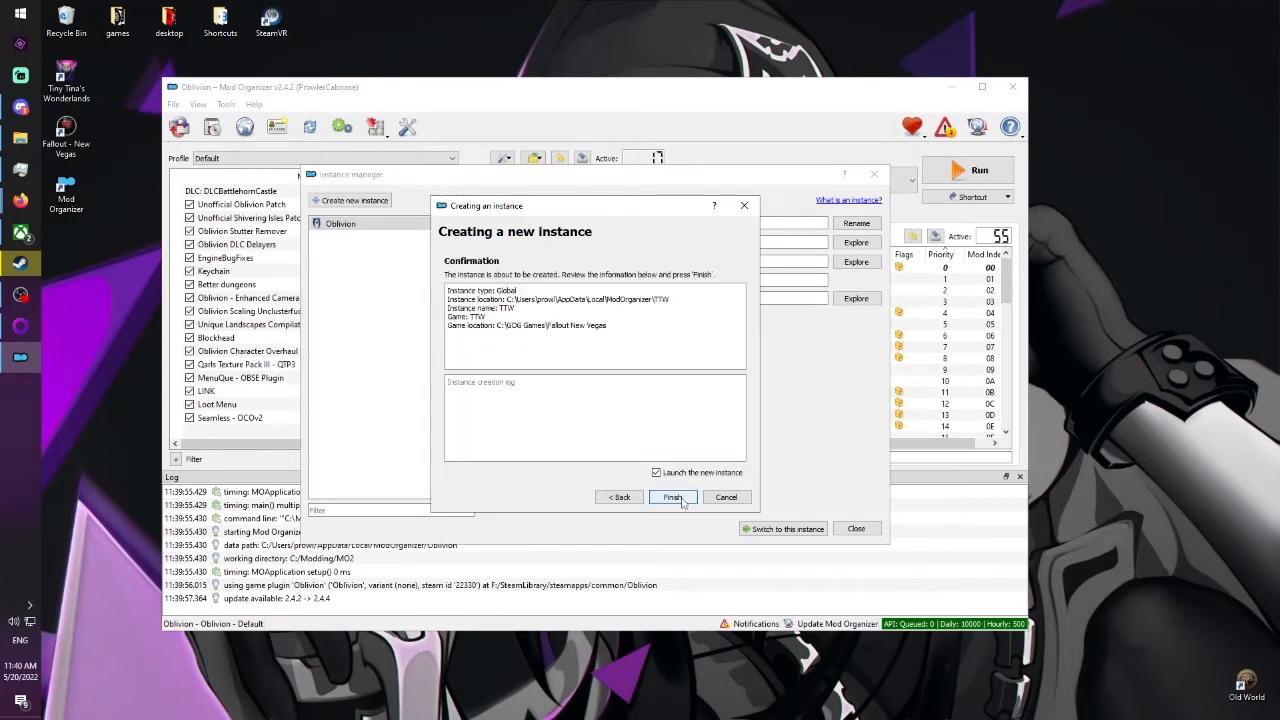
click(674, 499)
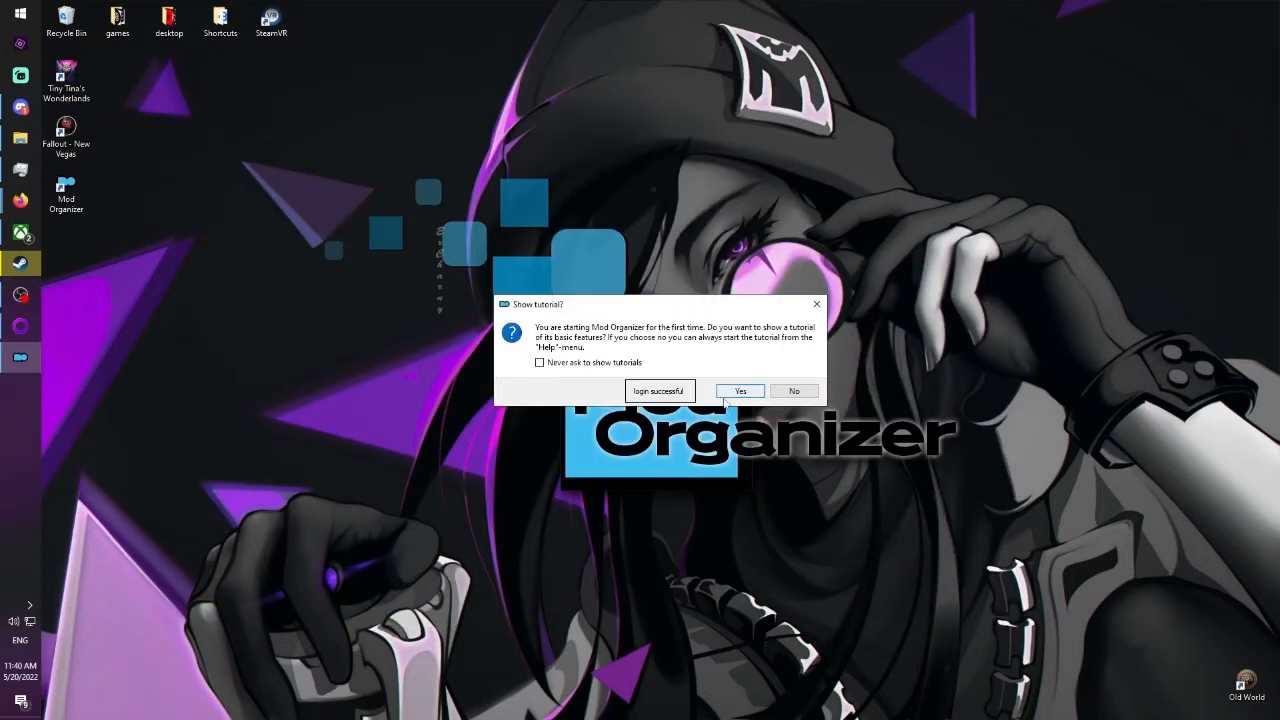
click(774, 395)
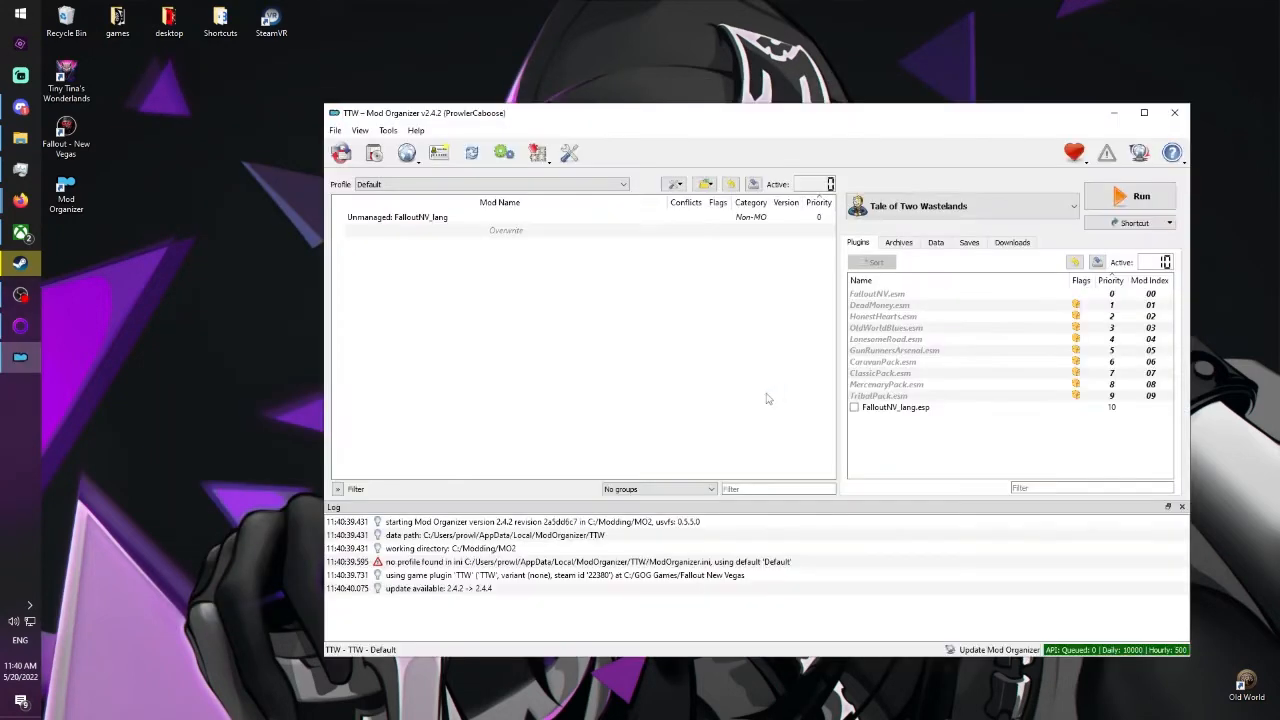
Set the interface theme style to 1809 Dark Mode in the Mod Organizer settings.
drag(645, 115, 543, 124)
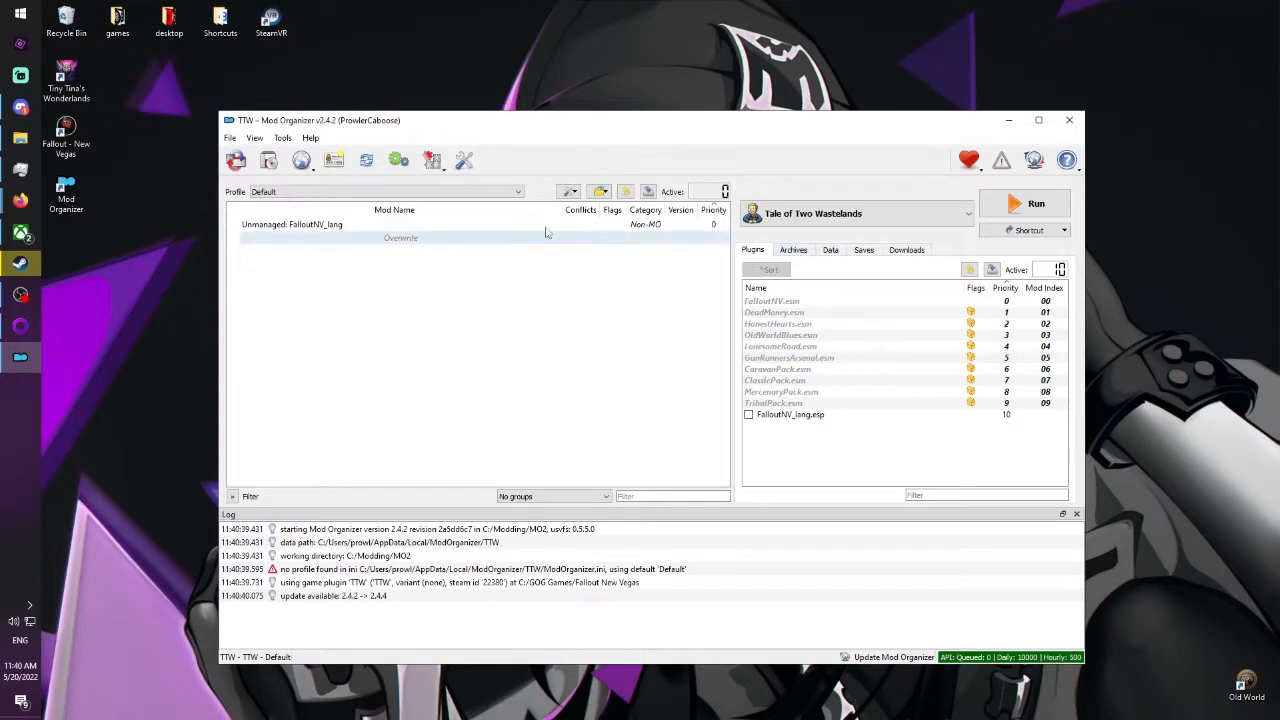
click(283, 137)
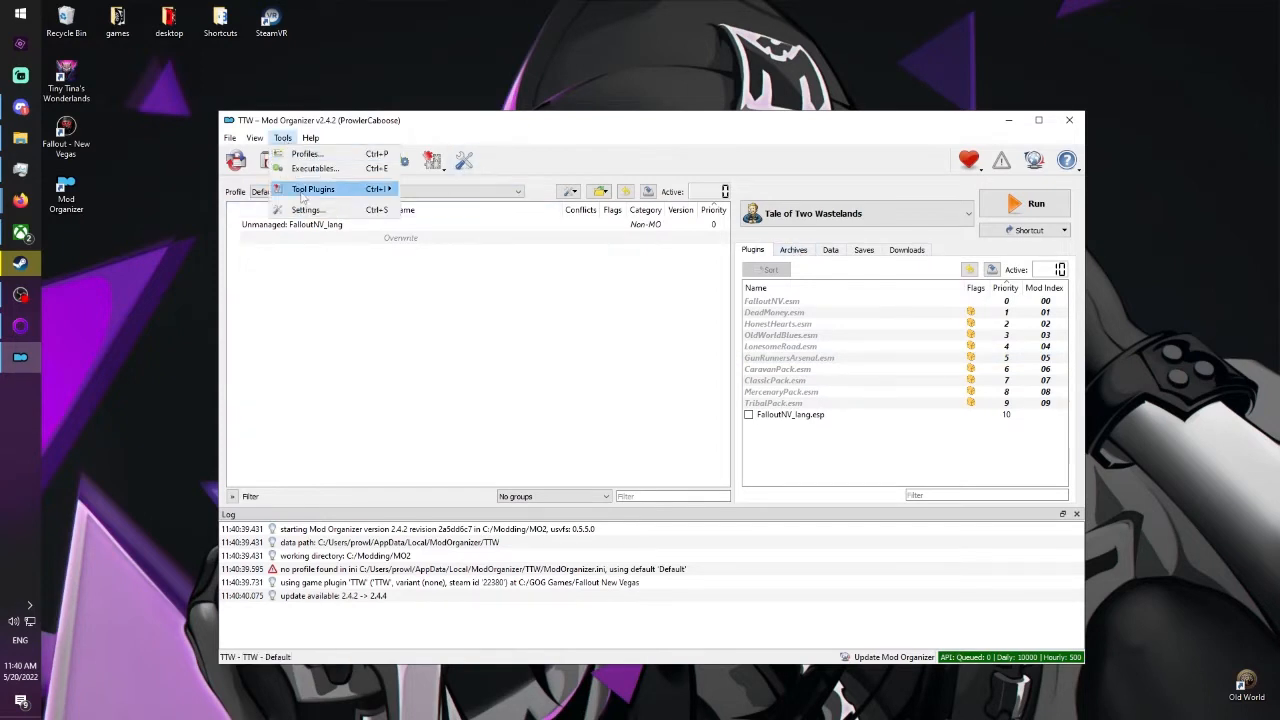
click(307, 209)
click(452, 218)
click(455, 251)
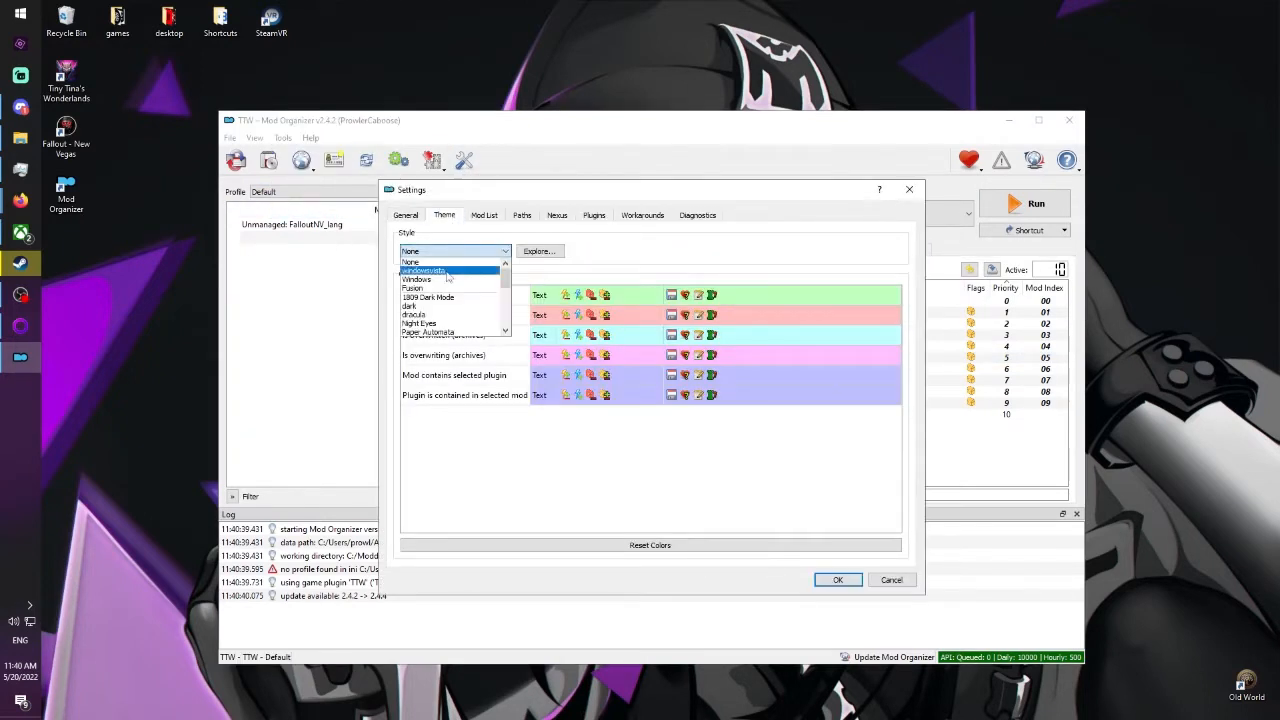
click(441, 299)
click(836, 580)
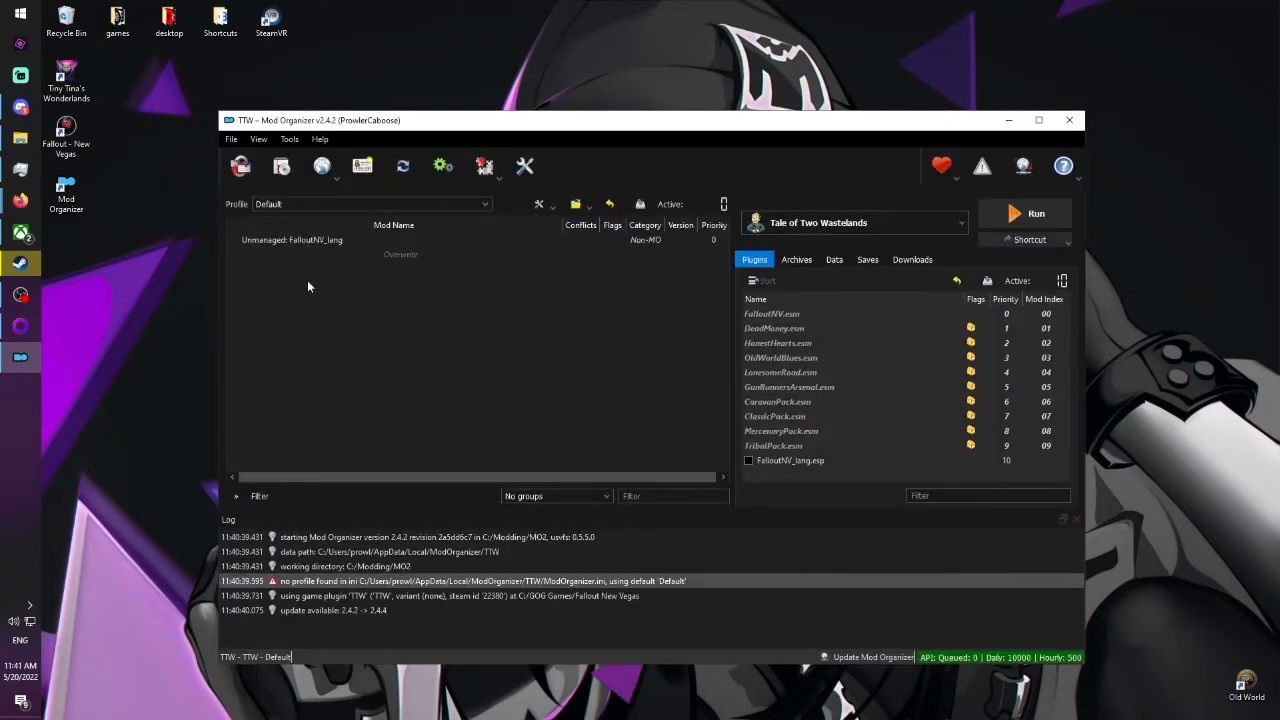
Look over the instance manager and the file chooser for installing a mod from an archive, leaving both without changes.
click(244, 170)
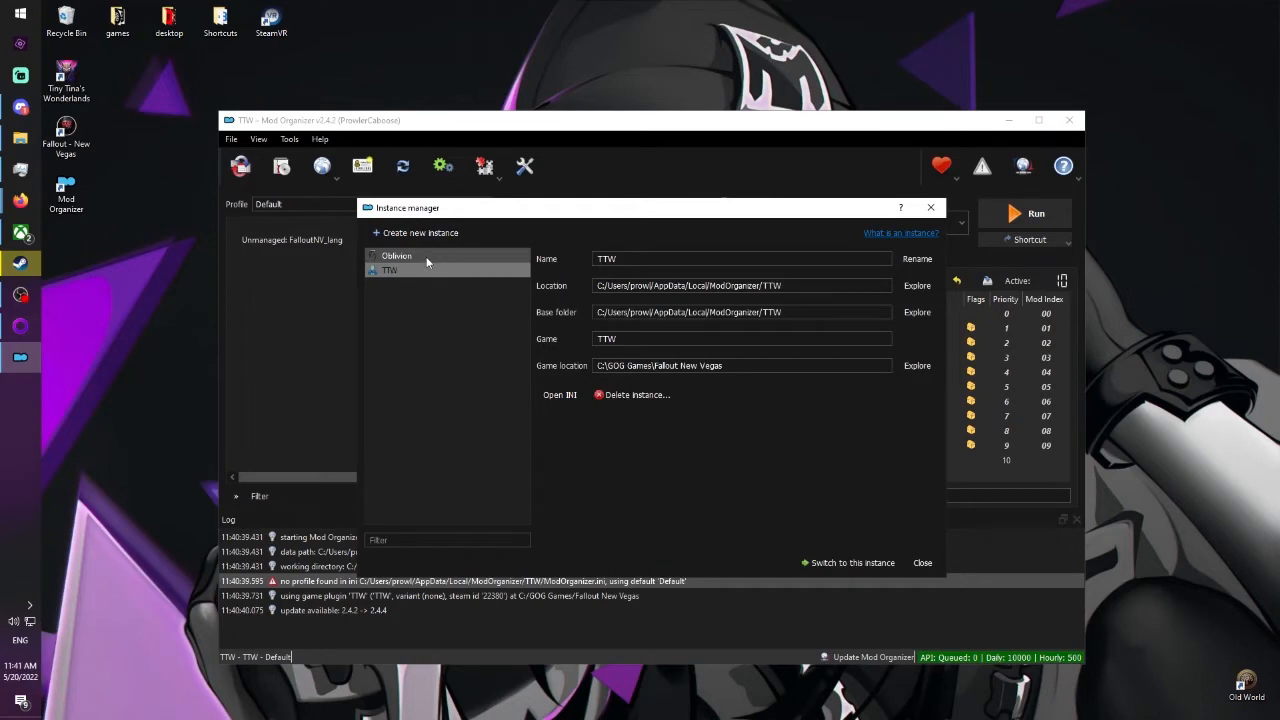
click(931, 208)
click(280, 168)
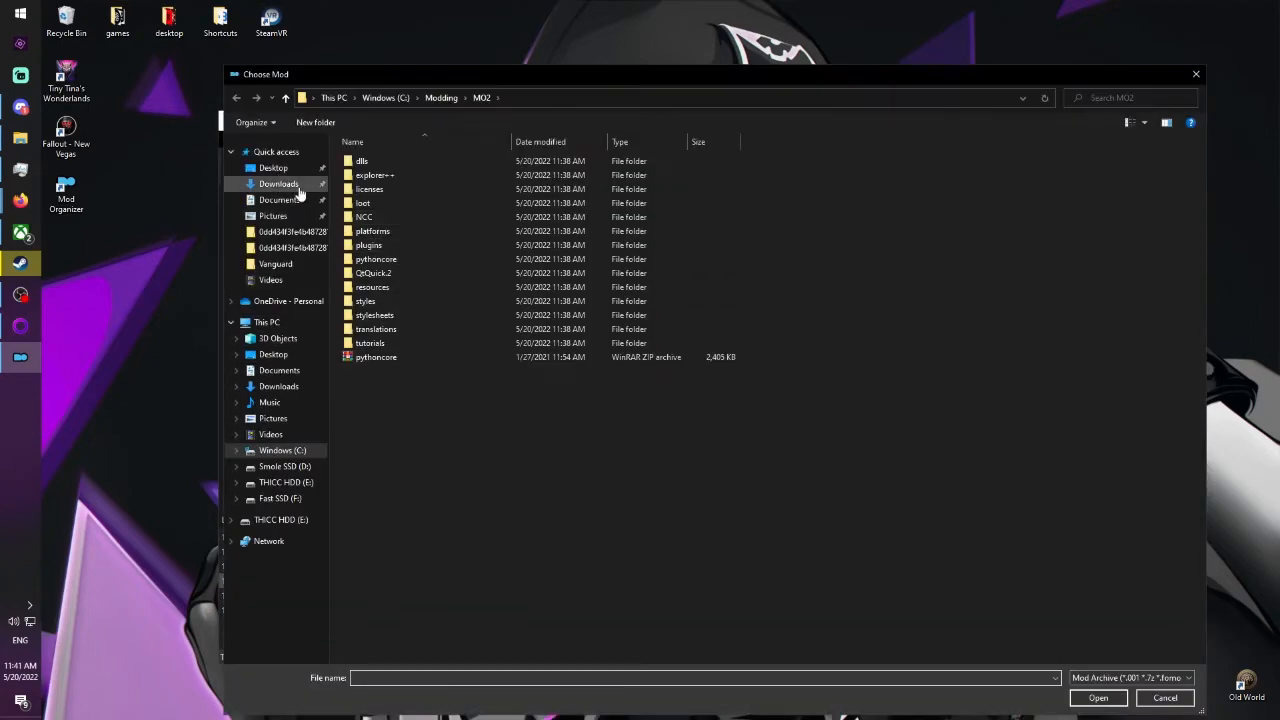
click(1194, 74)
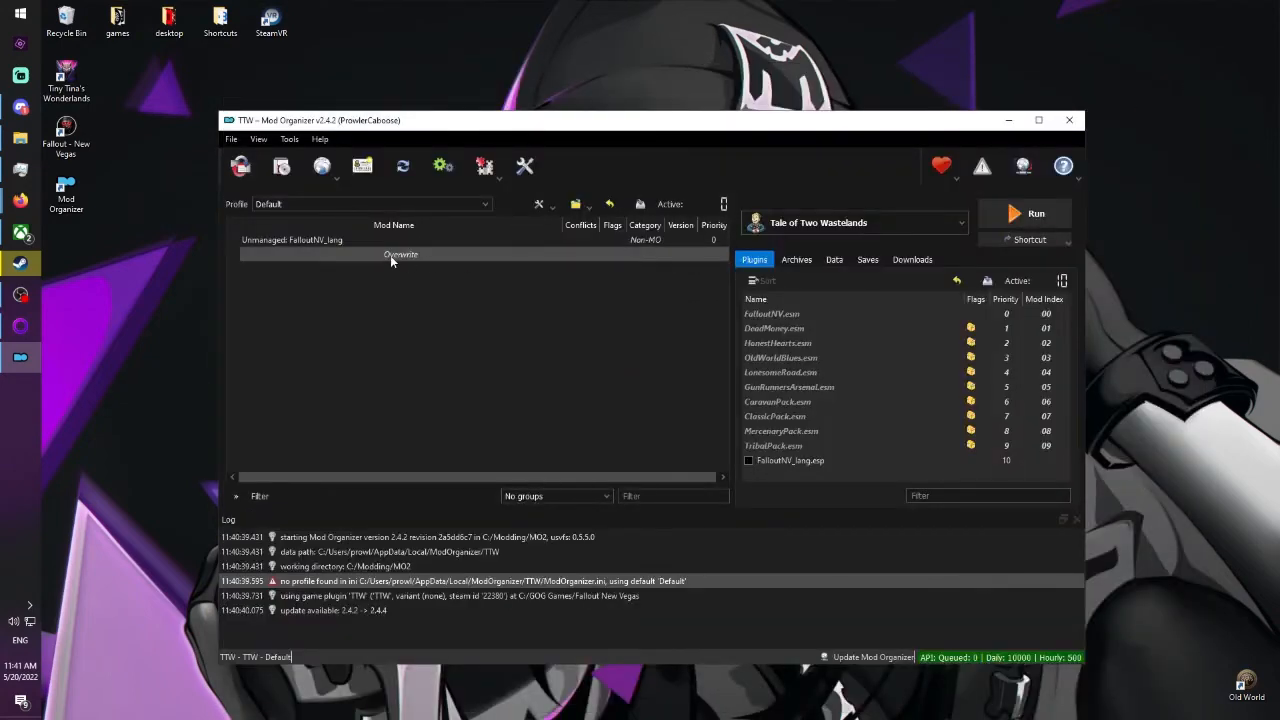
Check the Nexus account connection in the settings and leave them without saving changes.
click(289, 139)
click(310, 211)
click(572, 217)
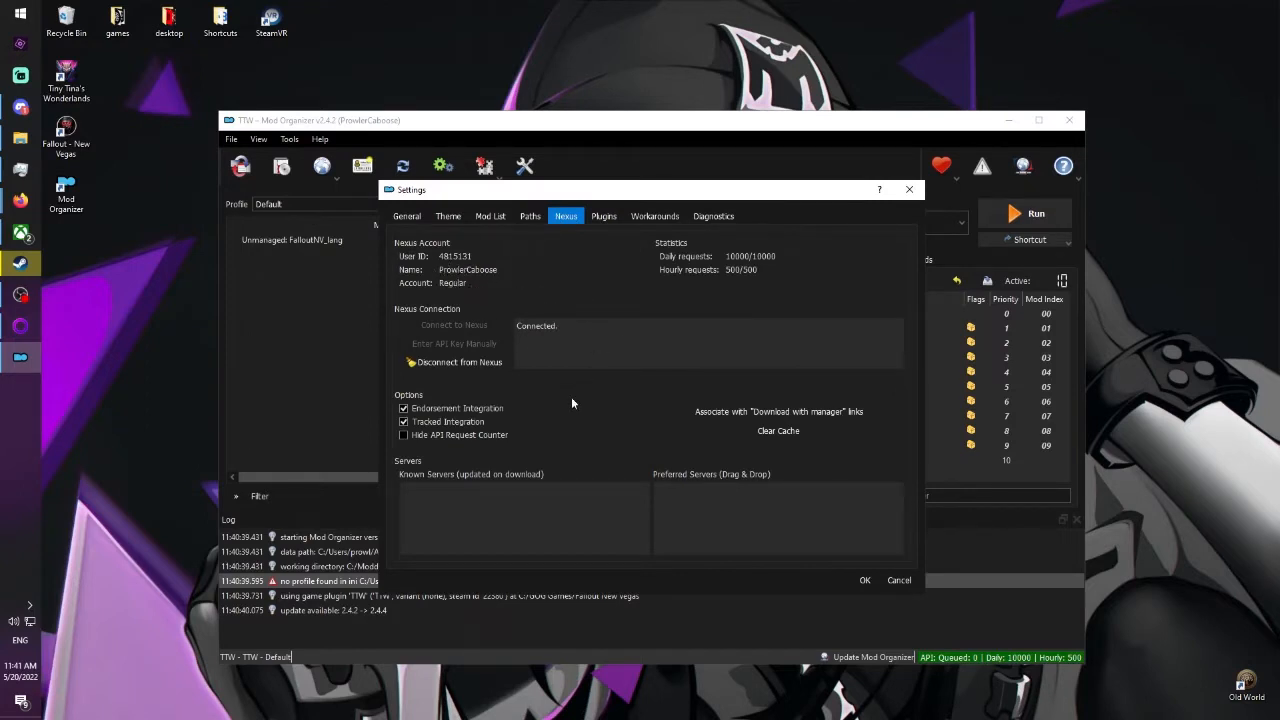
click(909, 189)
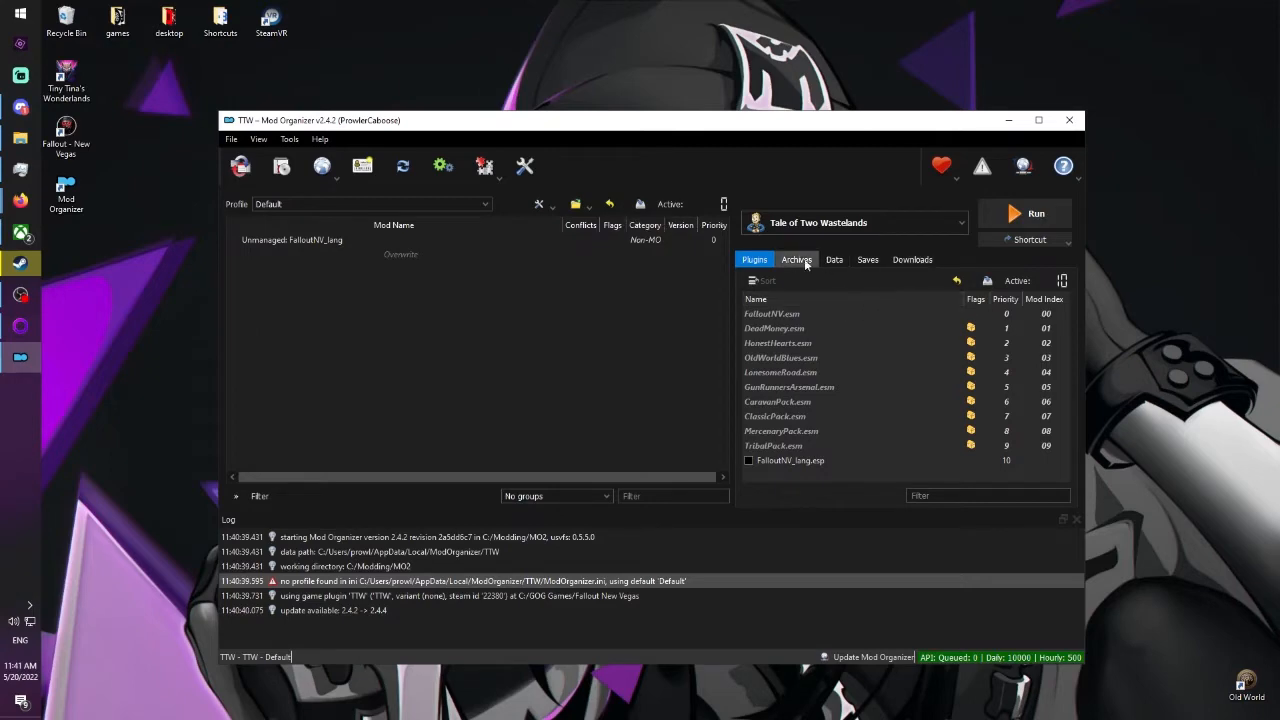
Look through the TTW instance's downloads, saves, data and archives, and return to the plugin list.
click(908, 259)
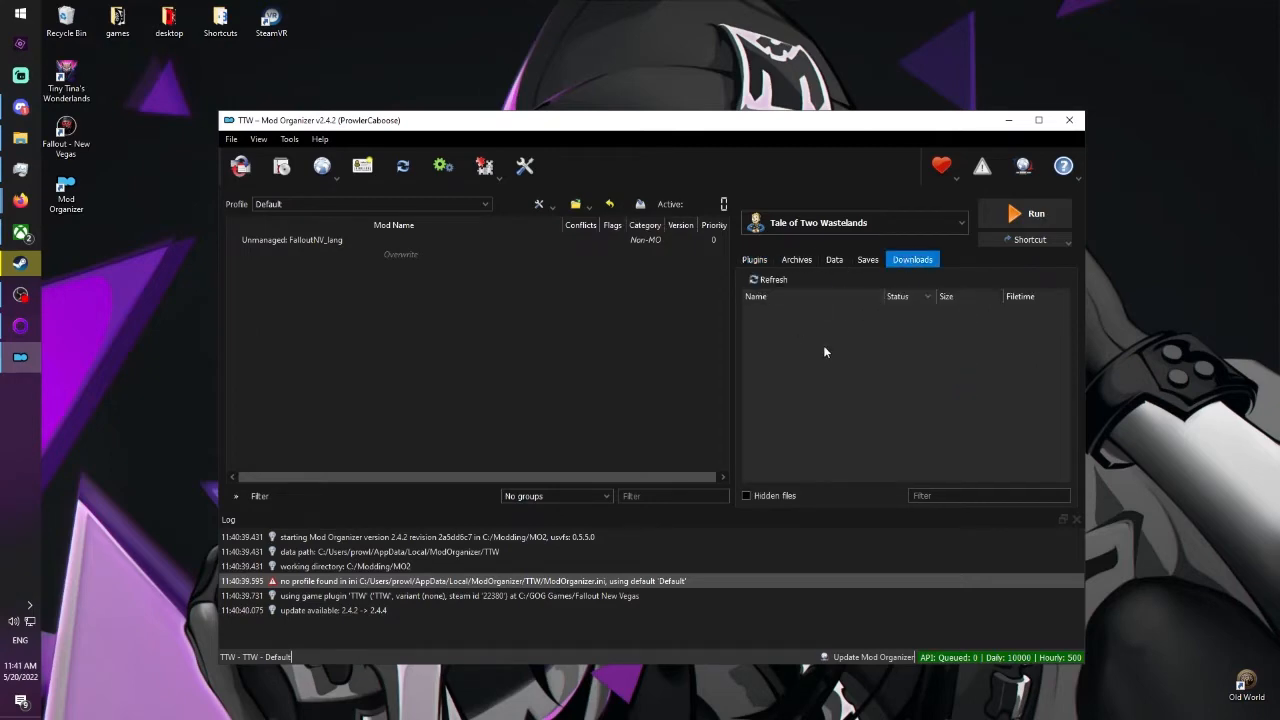
click(868, 260)
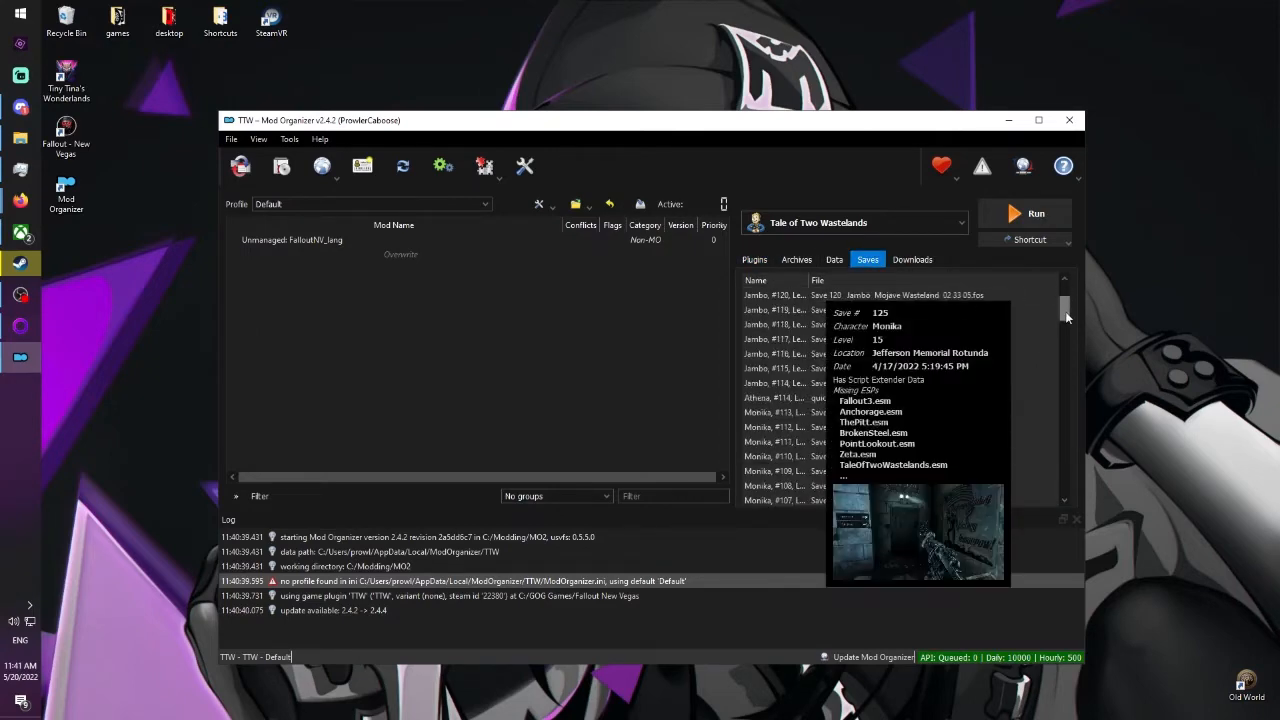
mouse_move(1056, 368)
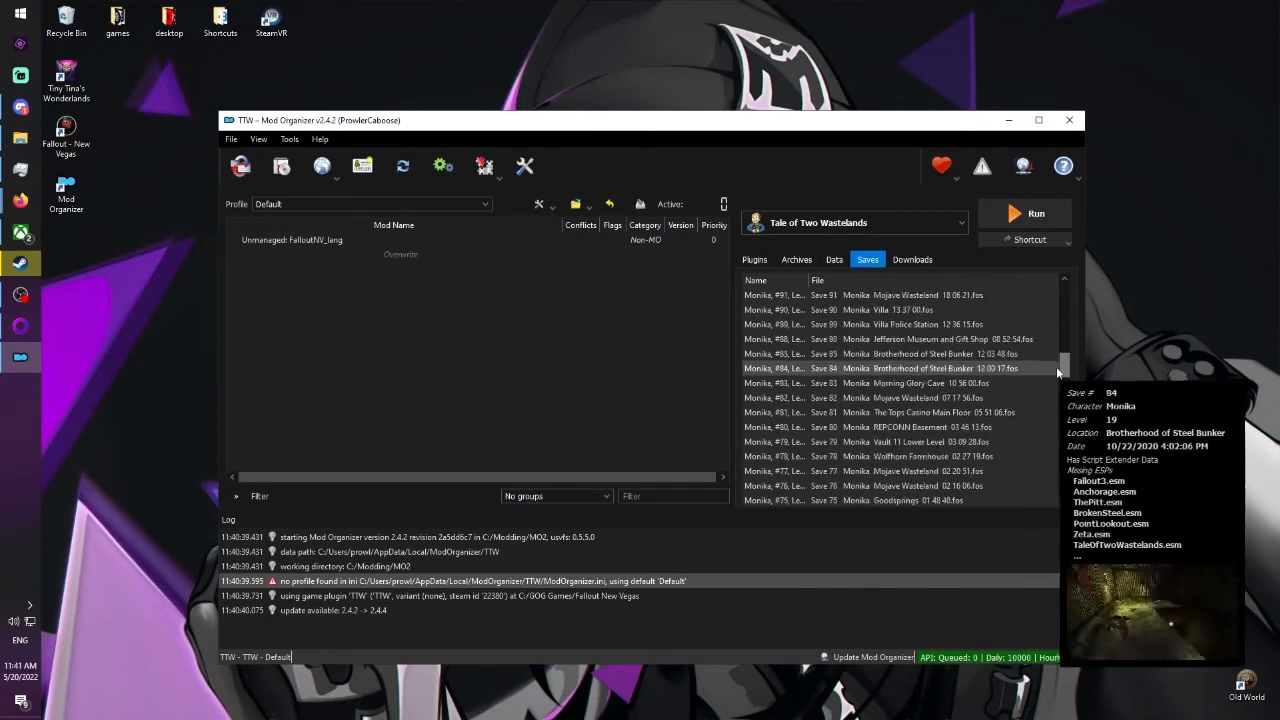
click(836, 261)
click(797, 260)
click(755, 260)
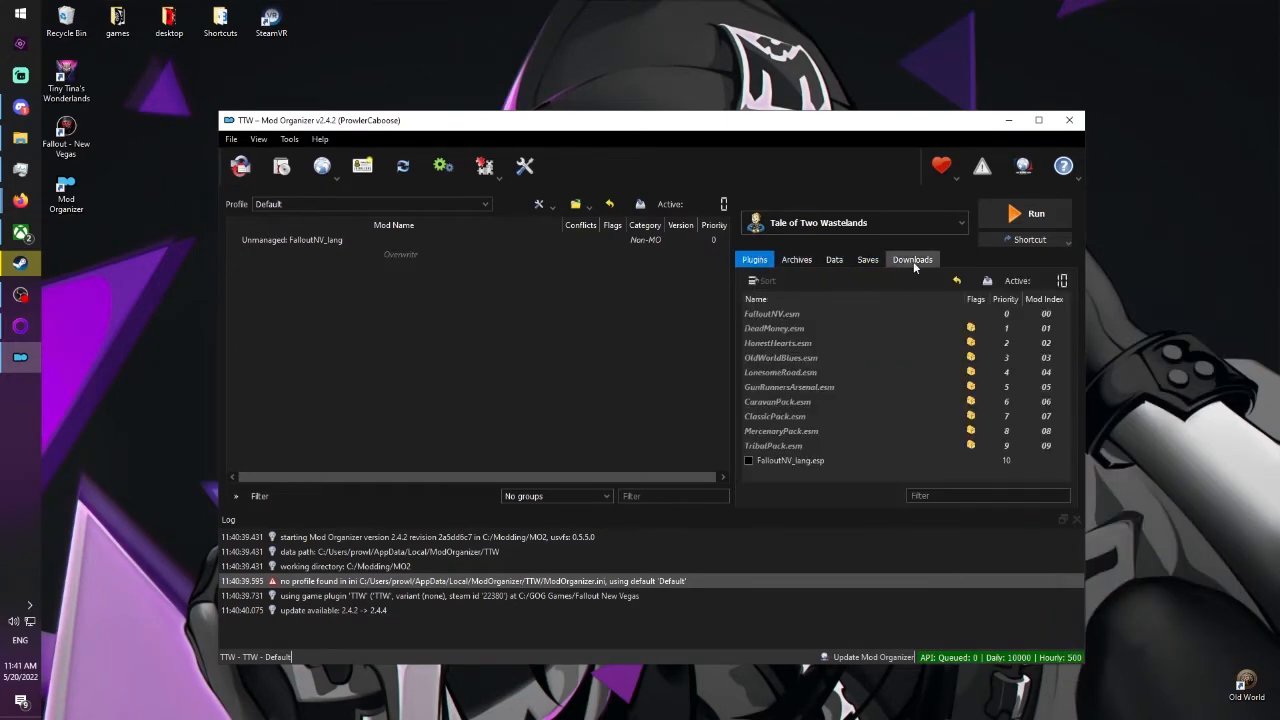
Create a desktop shortcut for Tale of Two Wastelands and view the available executables.
click(1009, 243)
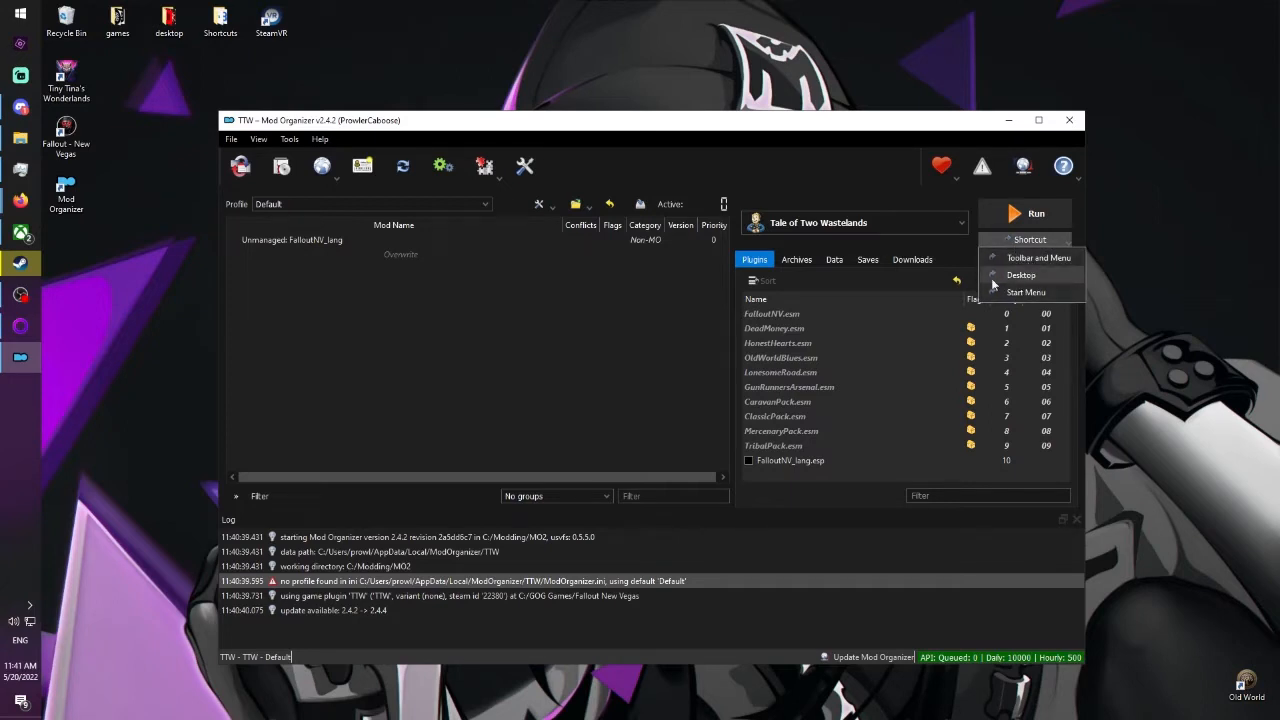
click(1007, 278)
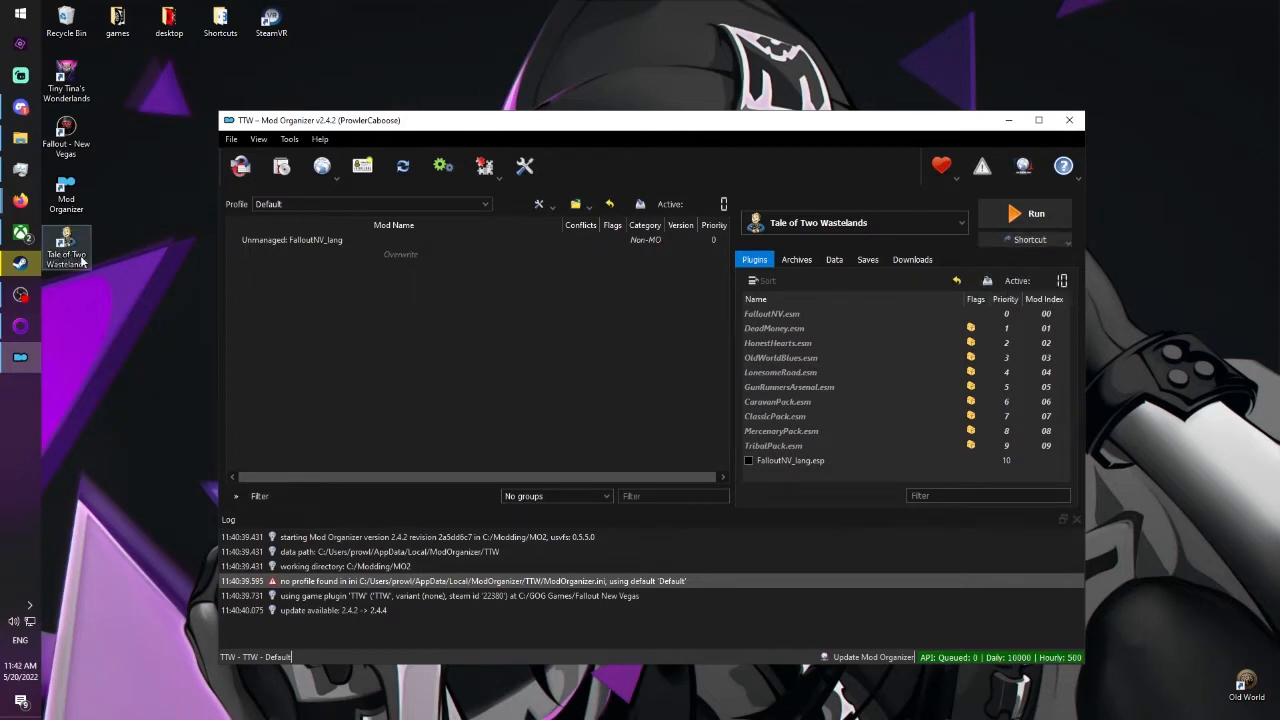
click(874, 222)
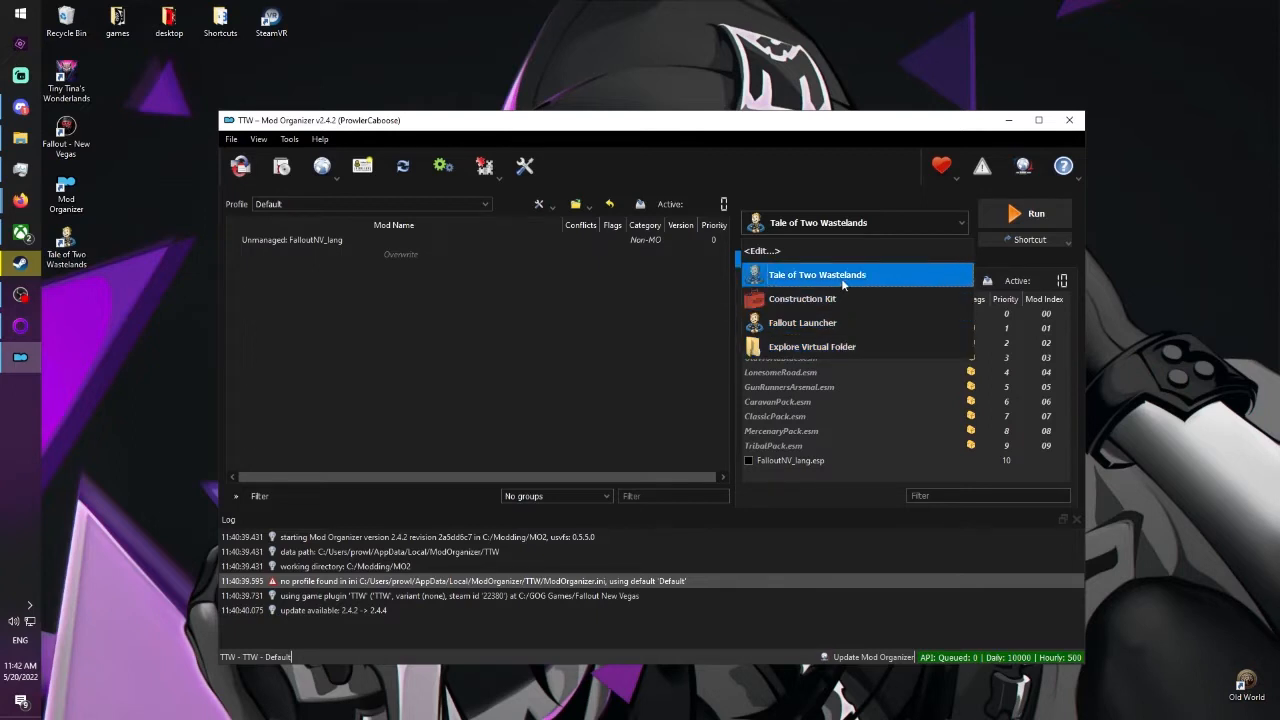
click(816, 200)
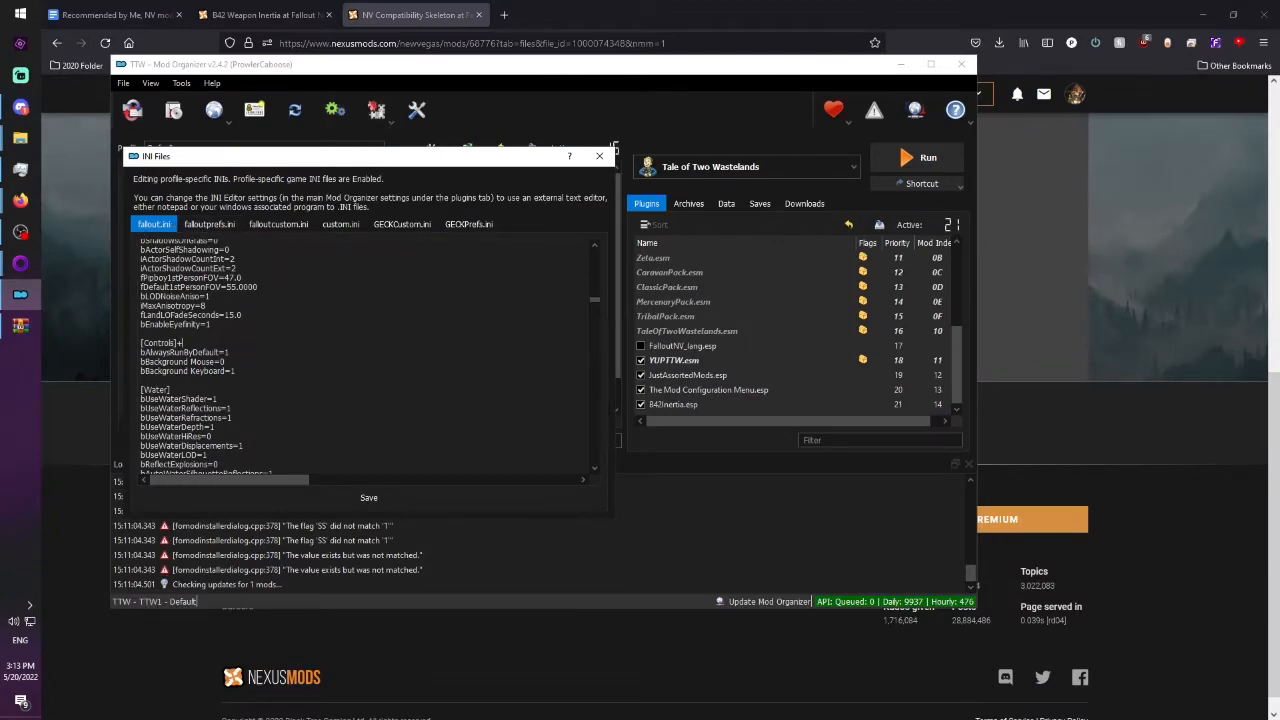
Add fForegroundMouseAccelBase, fForegroundMouseAccelTop, fForegroundMouseBase and fForegroundMouseMult, all set to 0, under [Controls] in fallout.ini and save the file.
key(Return)
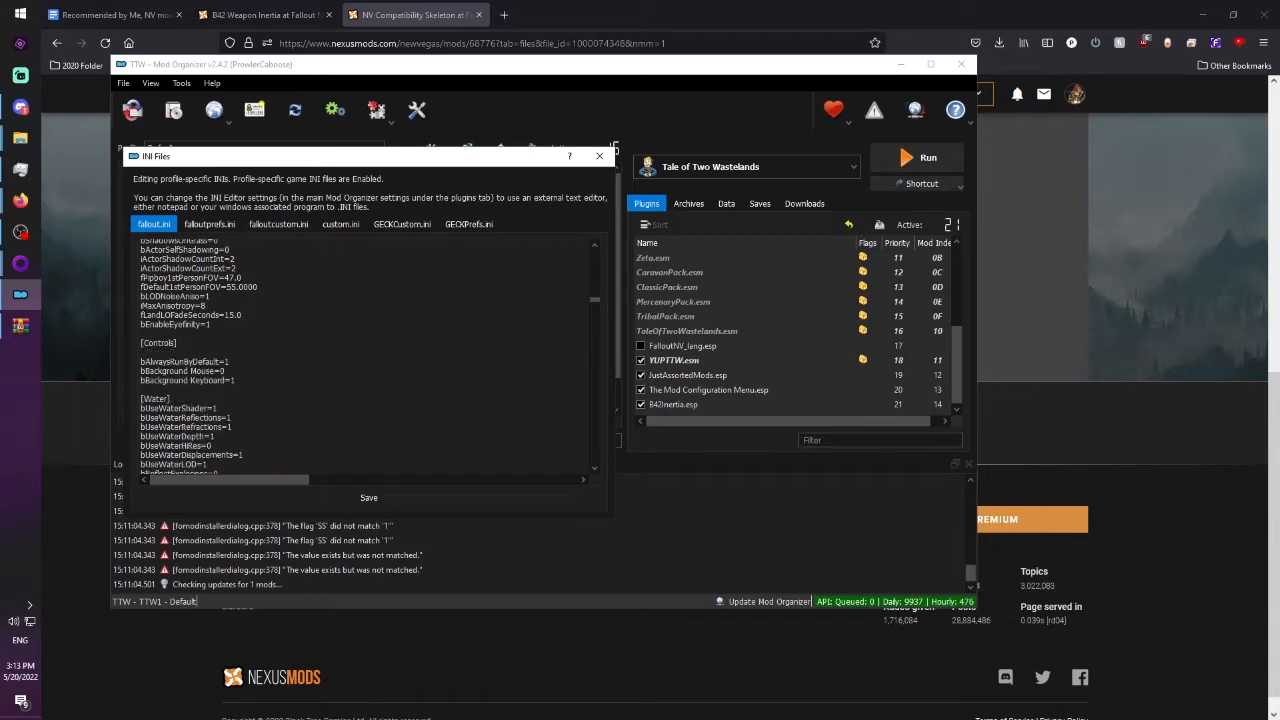
text(fForegroundMouseAccelBase=0 fForegroundMouseAccelTop=0 fForegroundMouseBase=0 fForegroundMouseMult=0)
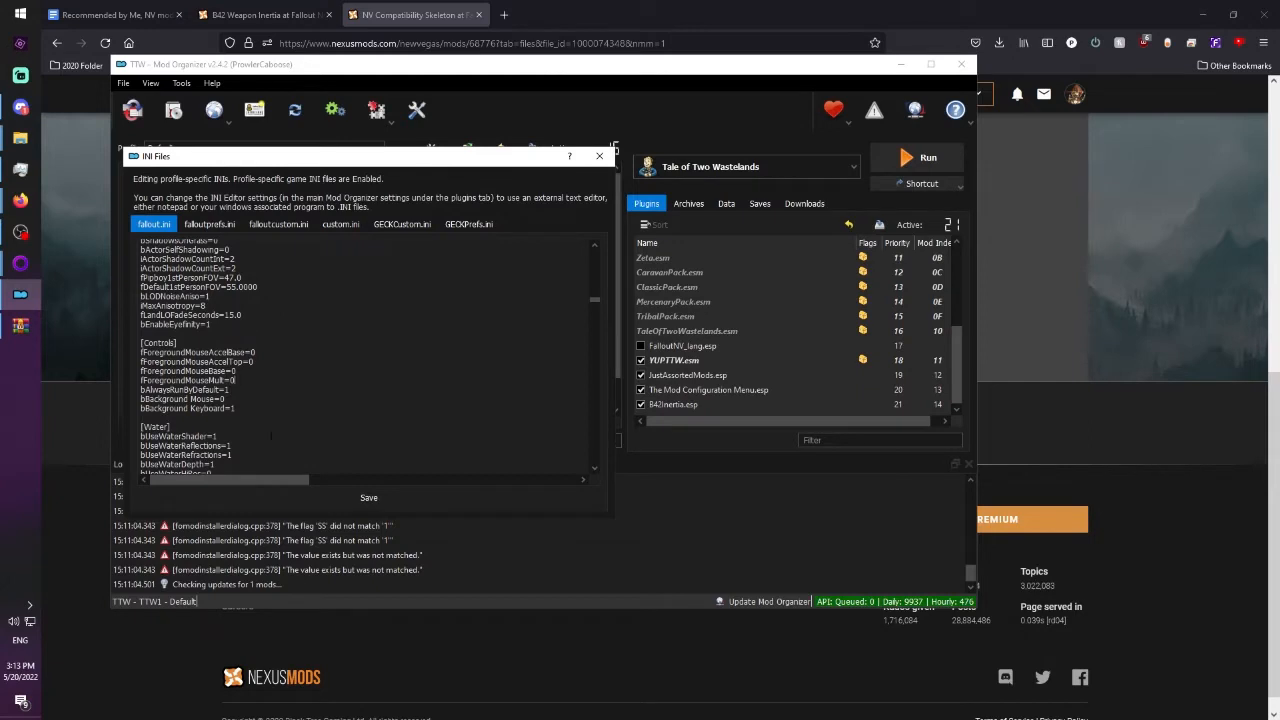
click(351, 498)
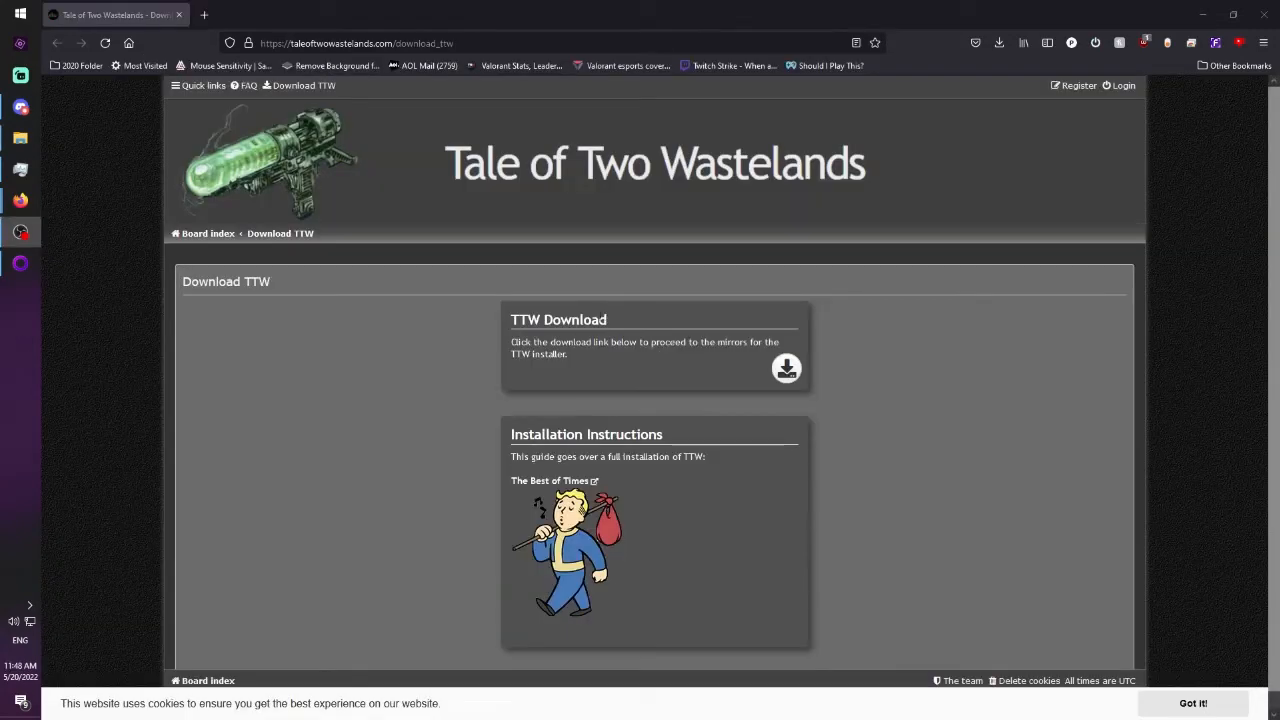
Download the TTW 3.3.1 Installer and 3.3.1 Hotfix 1 from their North America direct links.
click(788, 370)
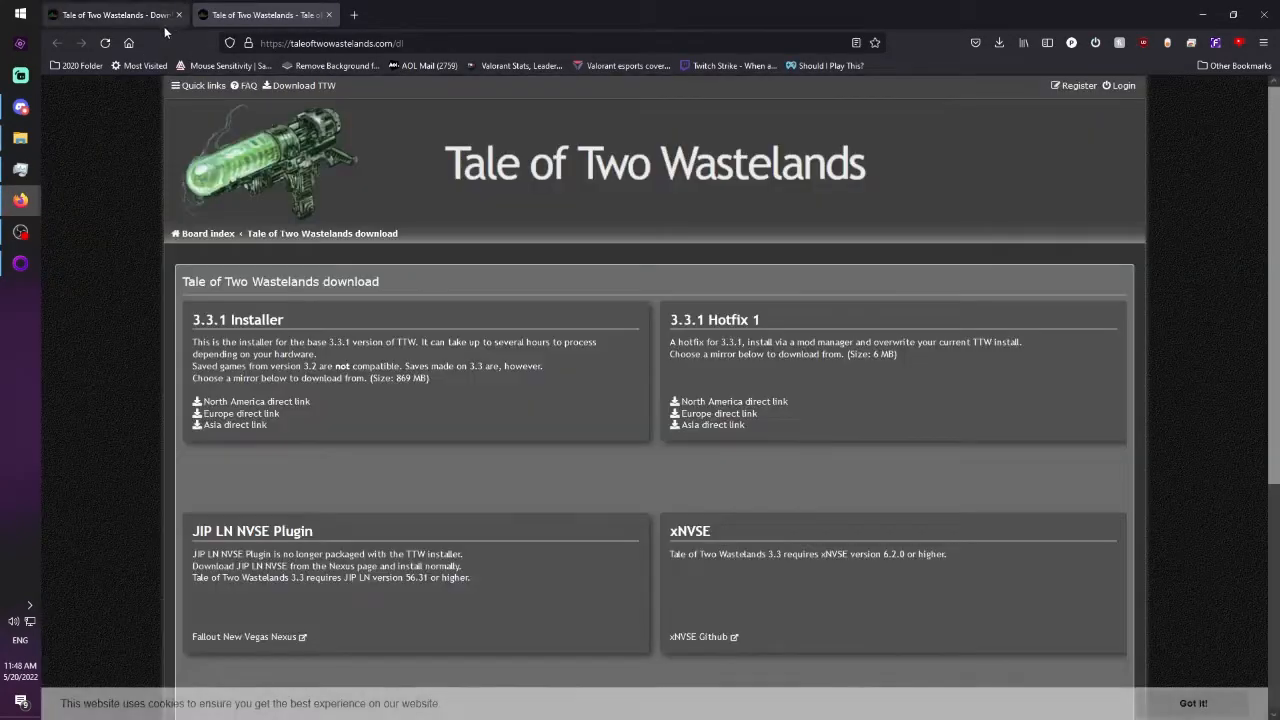
scroll(437, 291, down, 1)
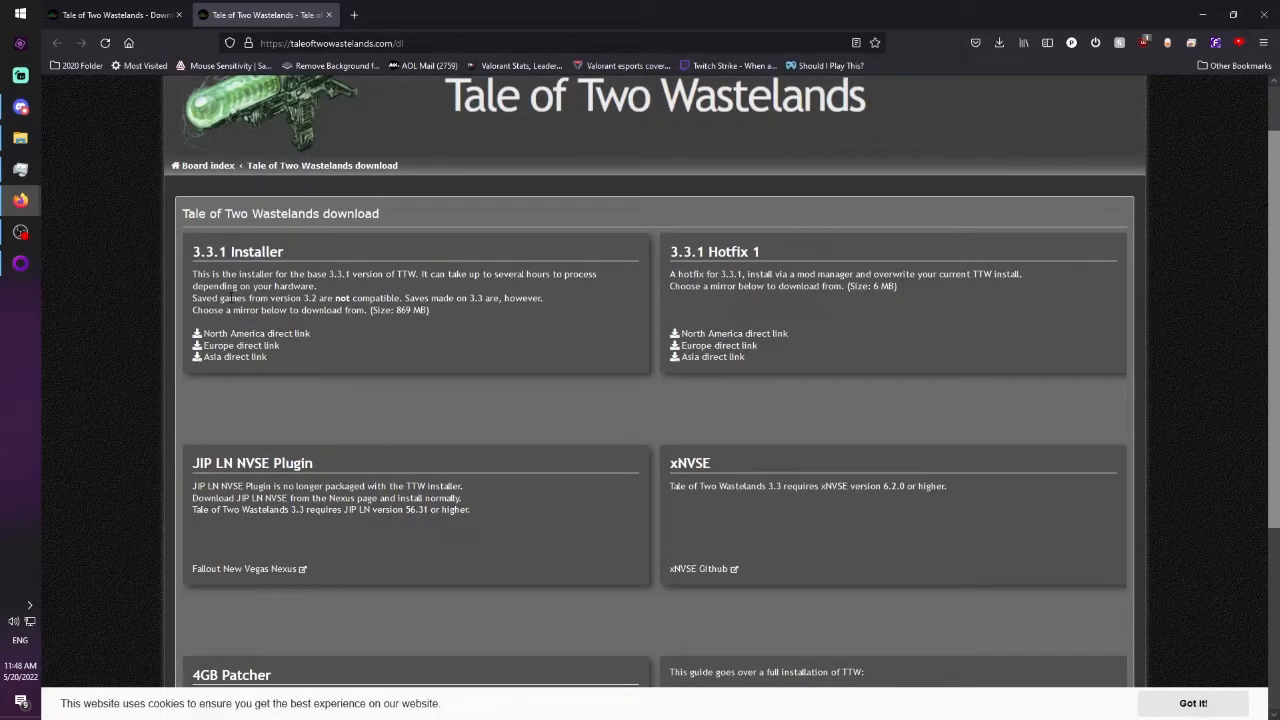
click(238, 334)
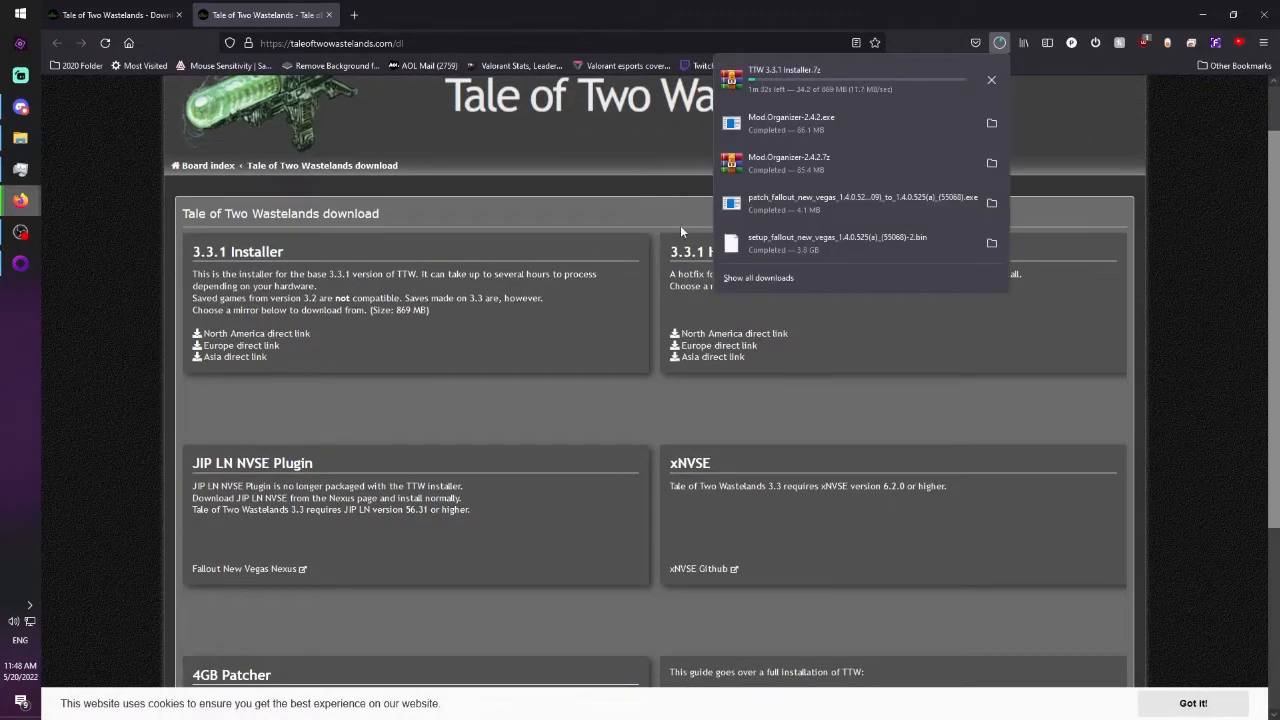
scroll(680, 230, up, 2)
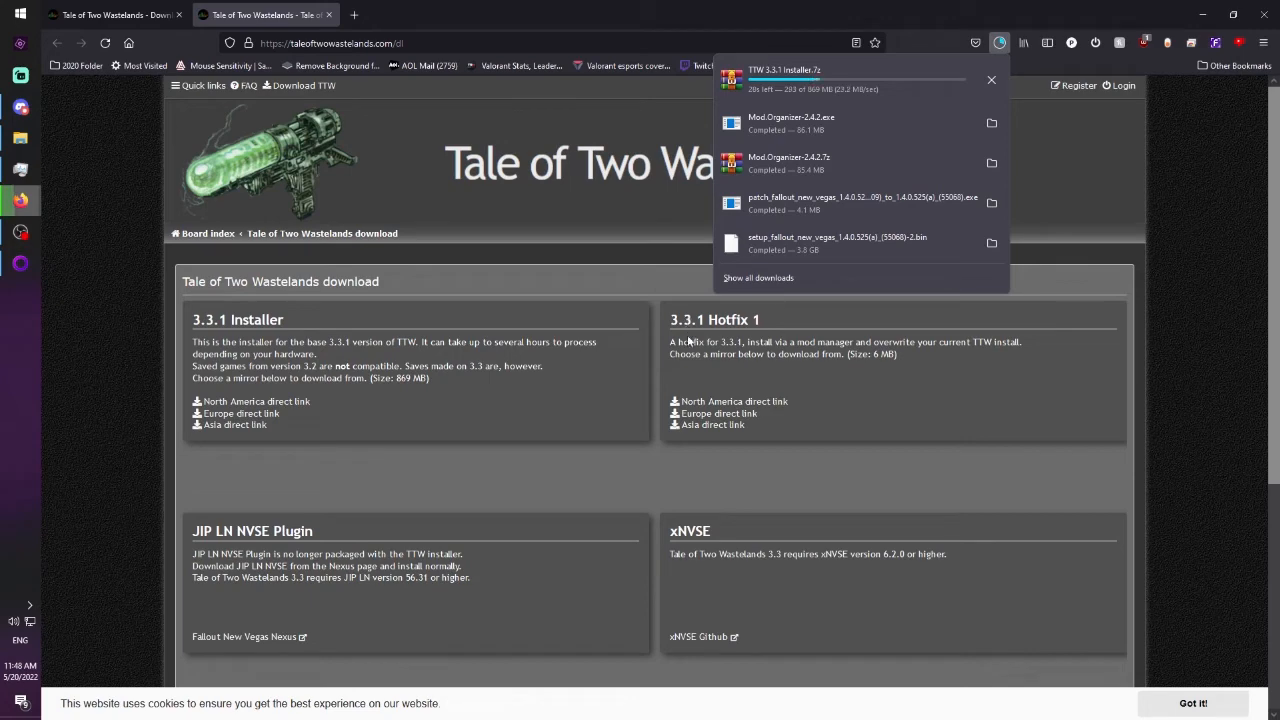
click(705, 404)
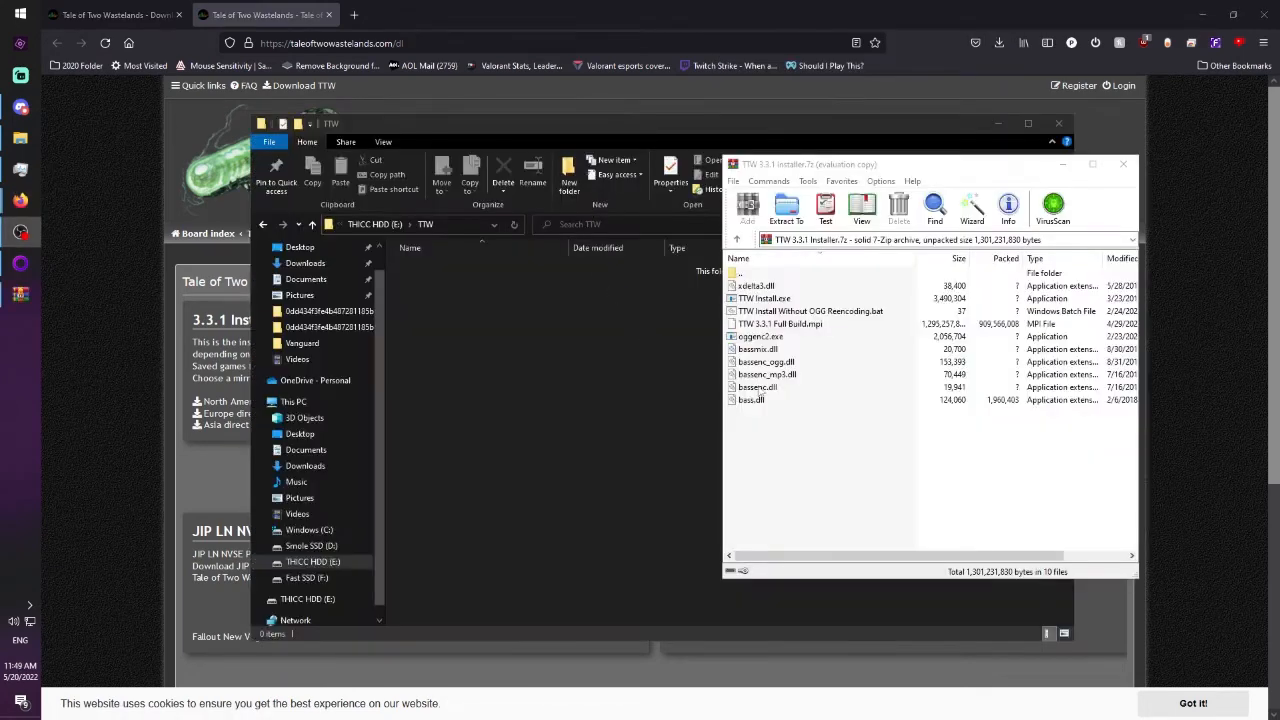
Extract the TTW 3.3.1 Installer archive's contents into the TTW folder on drive E: and launch the installer.
drag(785, 445, 561, 369)
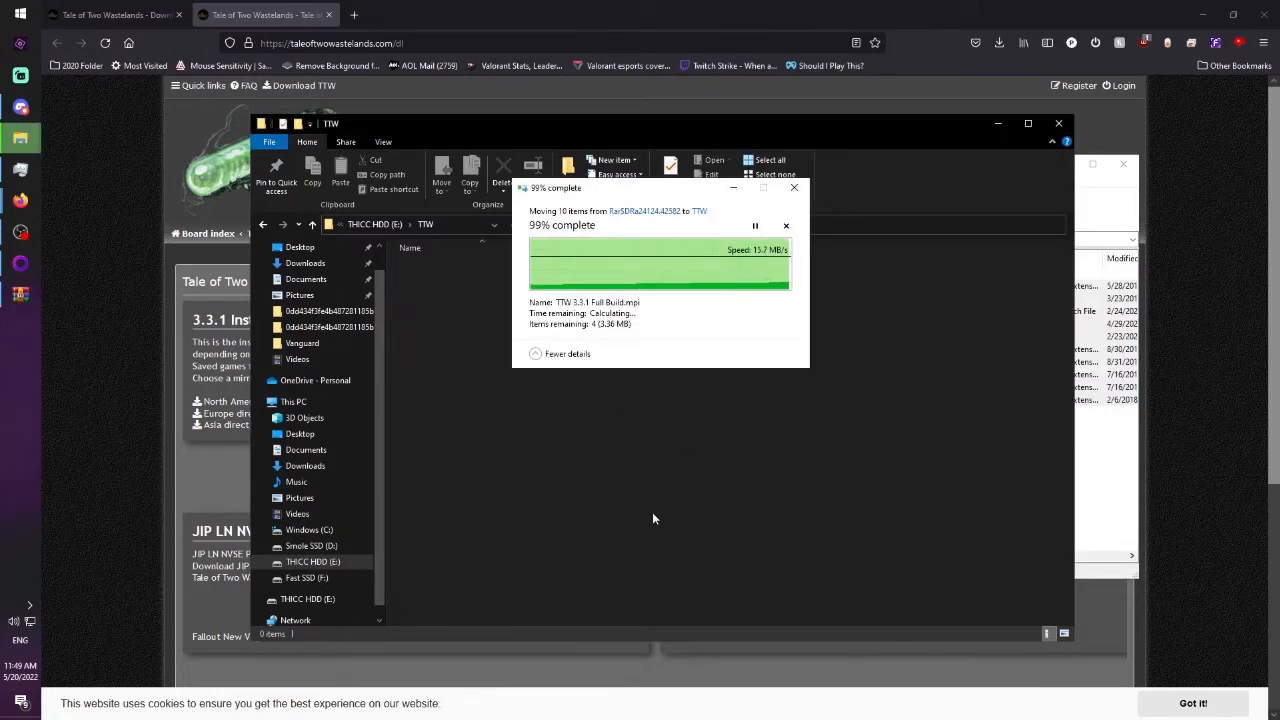
click(449, 387)
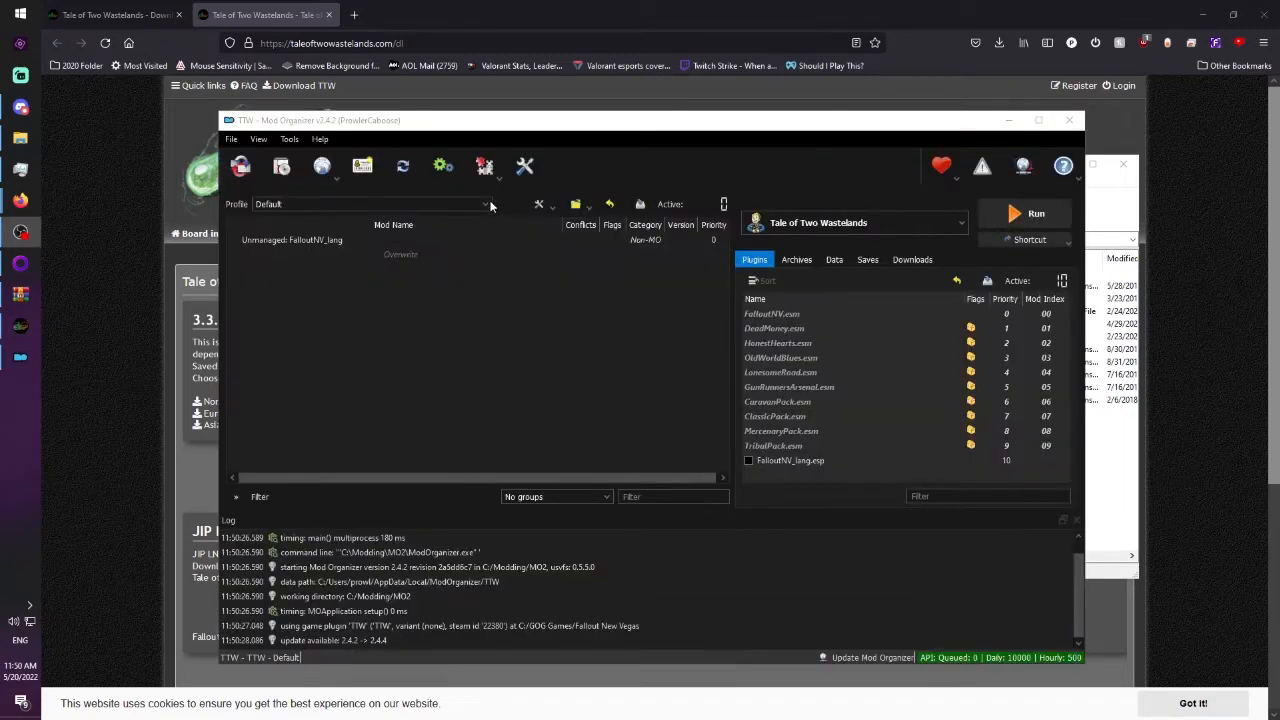
Switch to Mod Organizer and create a new profile named Tale of Two Wastelands.
click(485, 203)
click(449, 226)
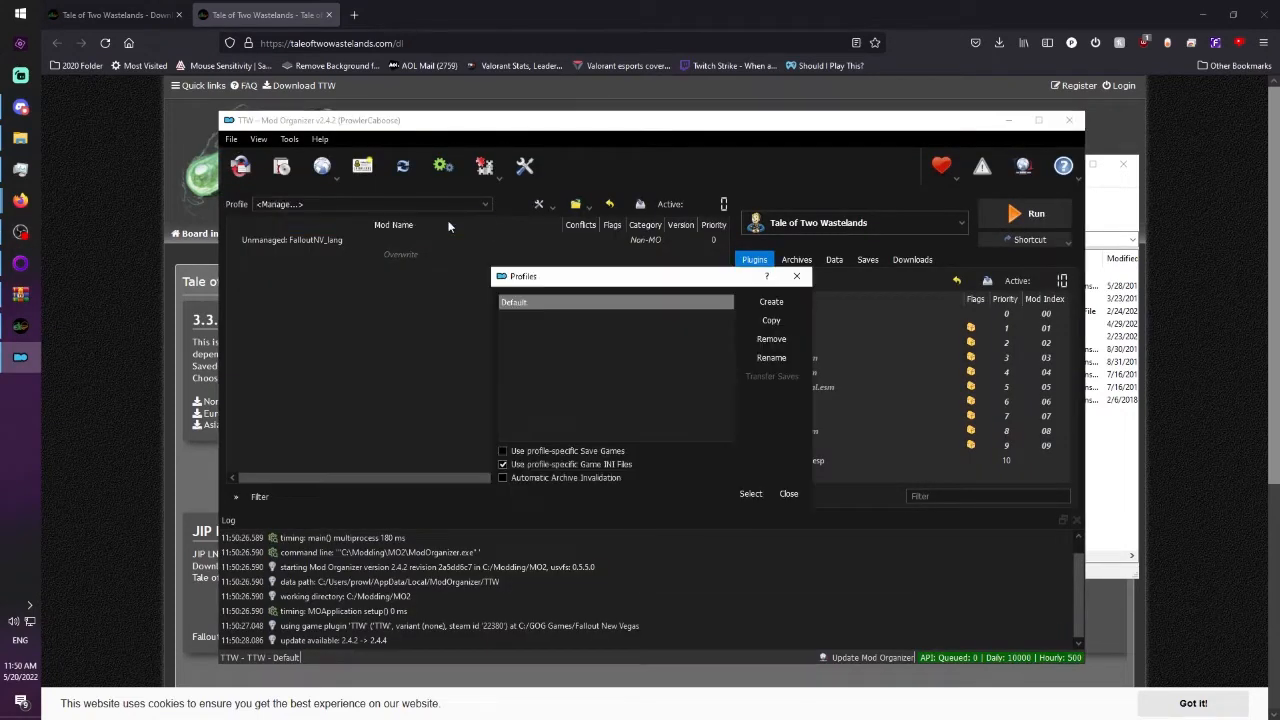
click(765, 305)
text(Tale of T)
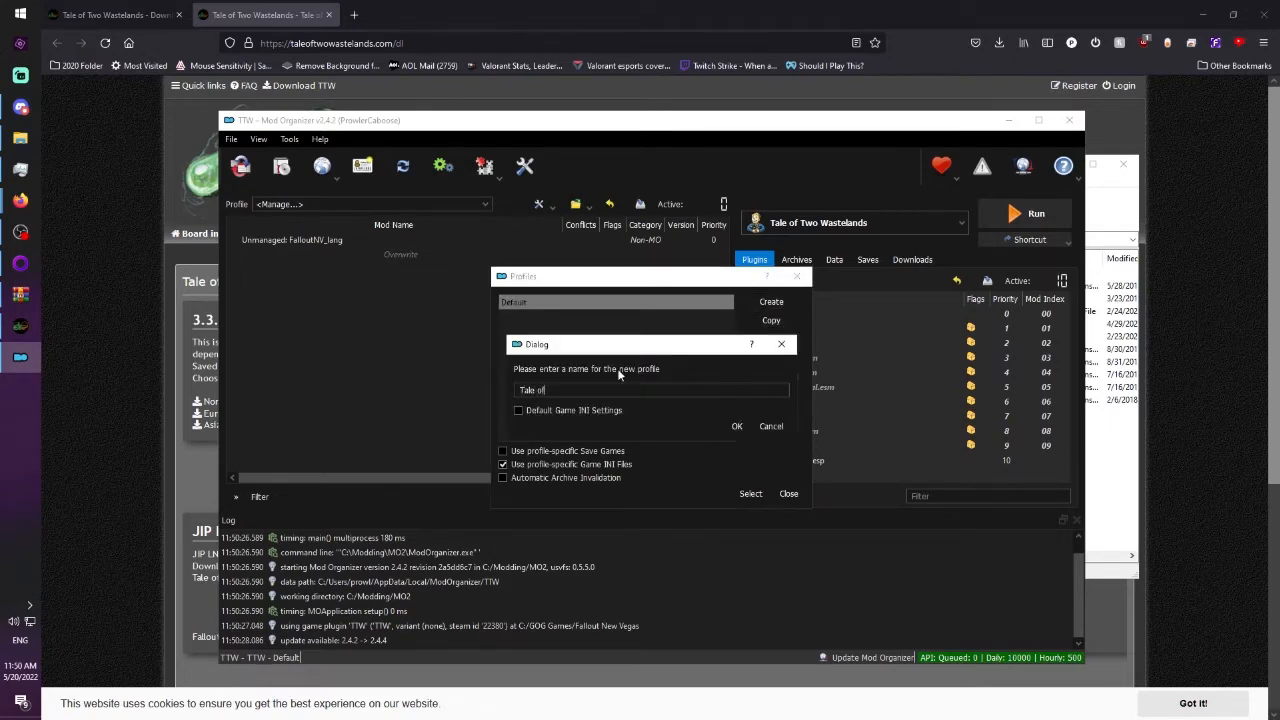
text(wo Wastelands)
click(736, 427)
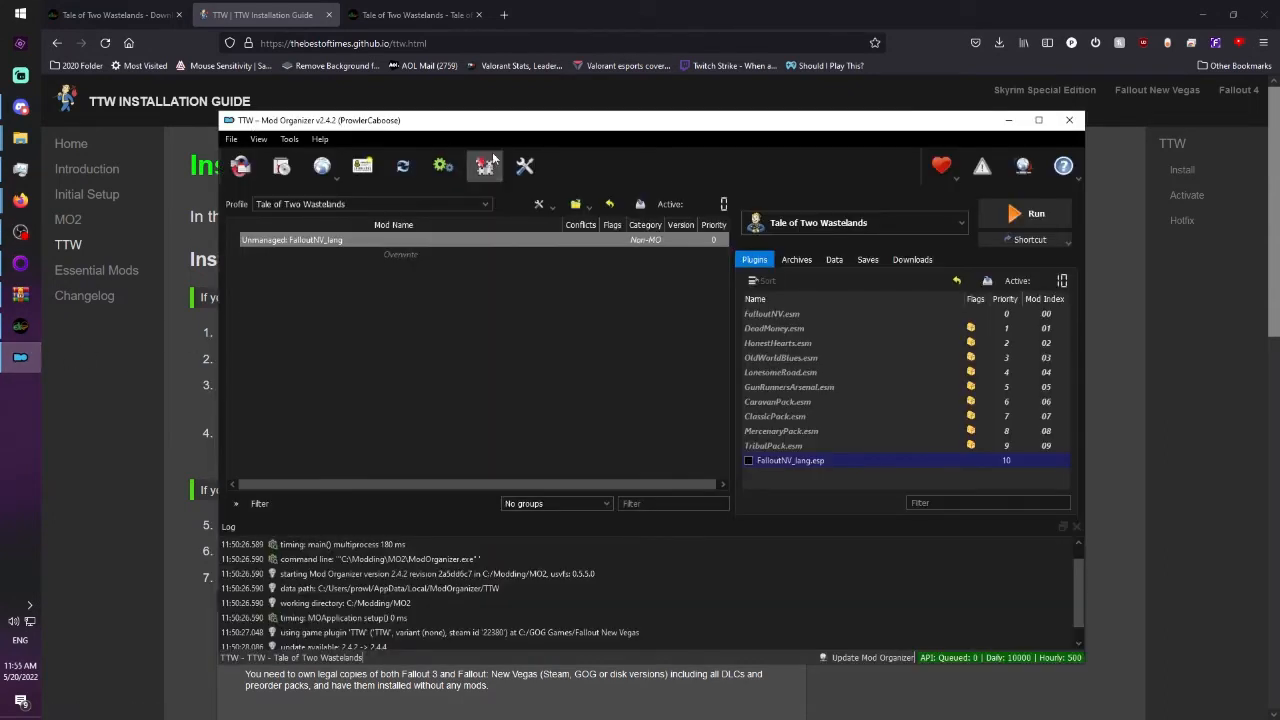
Open the Mod Organizer settings for the TTW instance.
click(303, 146)
click(315, 214)
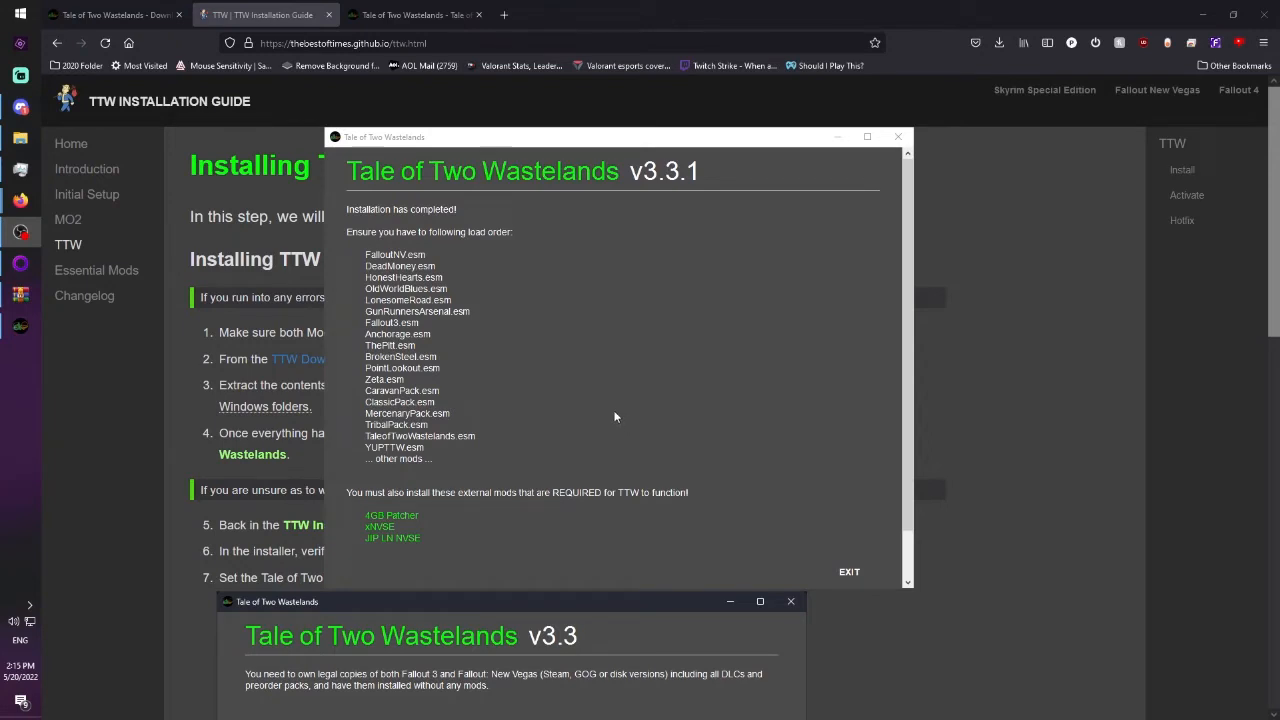
Review the required load order and external mods listed by the Tale of Two Wastelands installer, and exit it.
scroll(618, 409, down, 1)
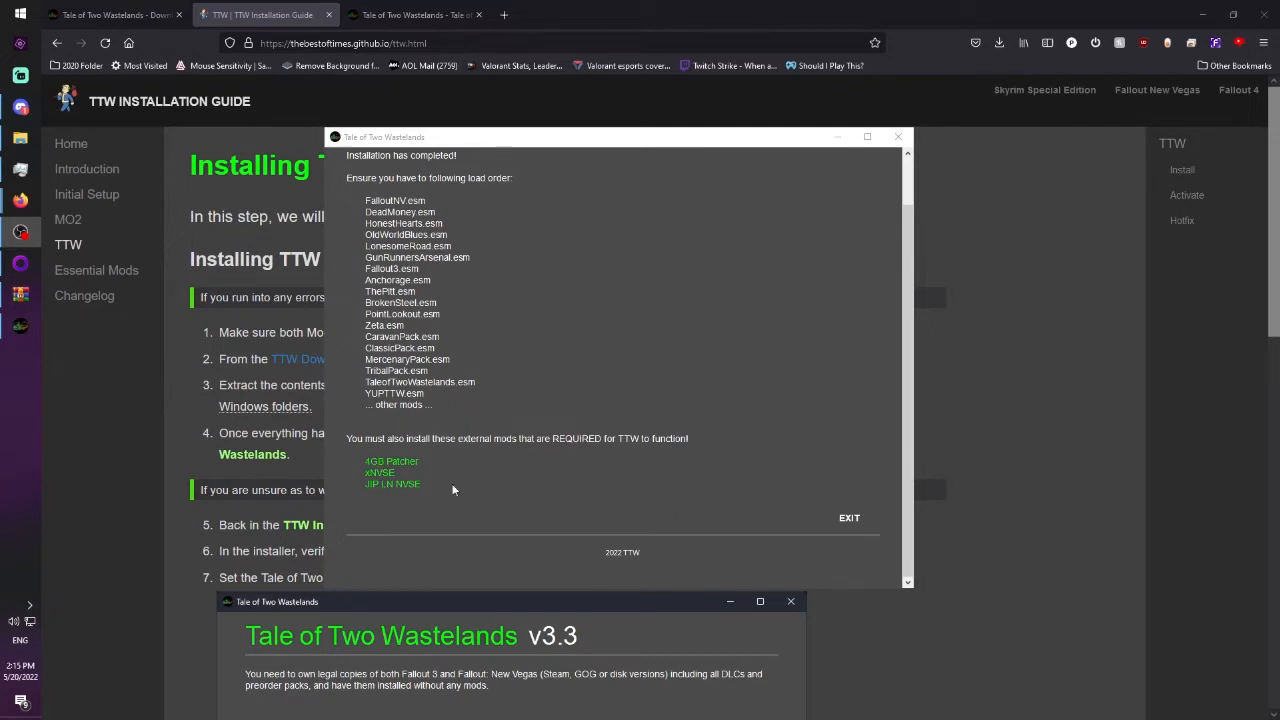
scroll(624, 470, up, 1)
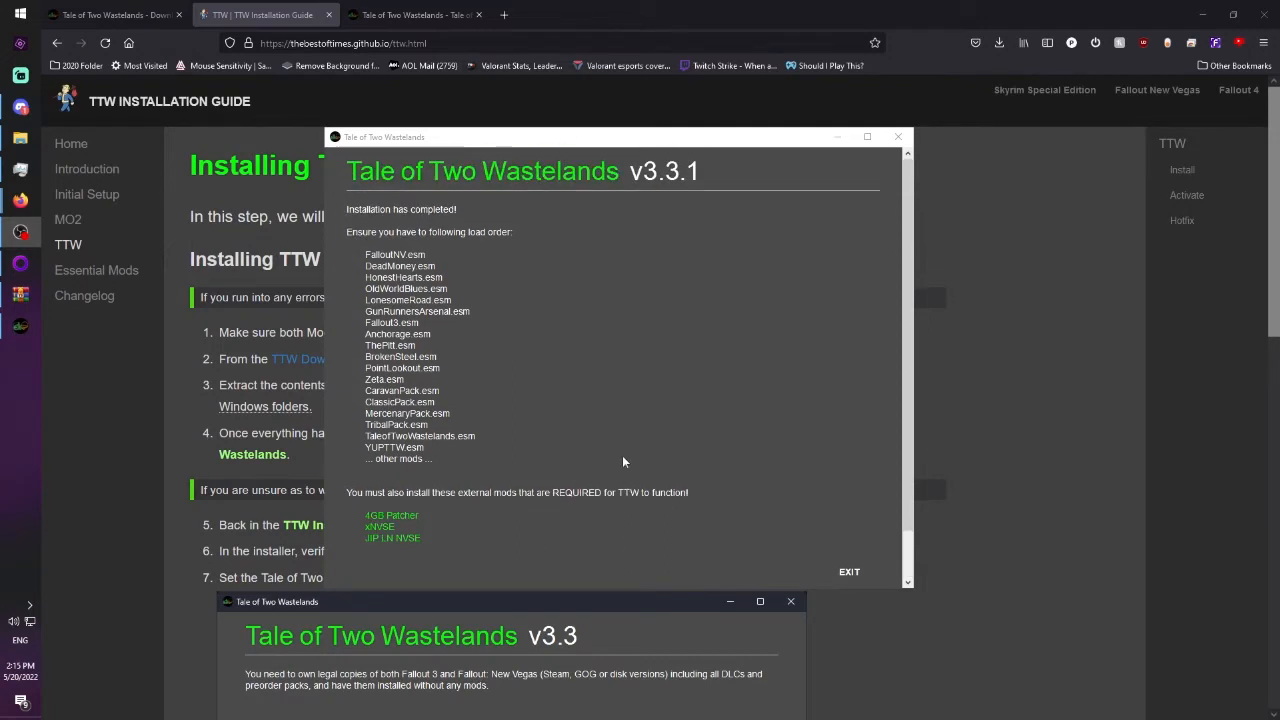
click(848, 571)
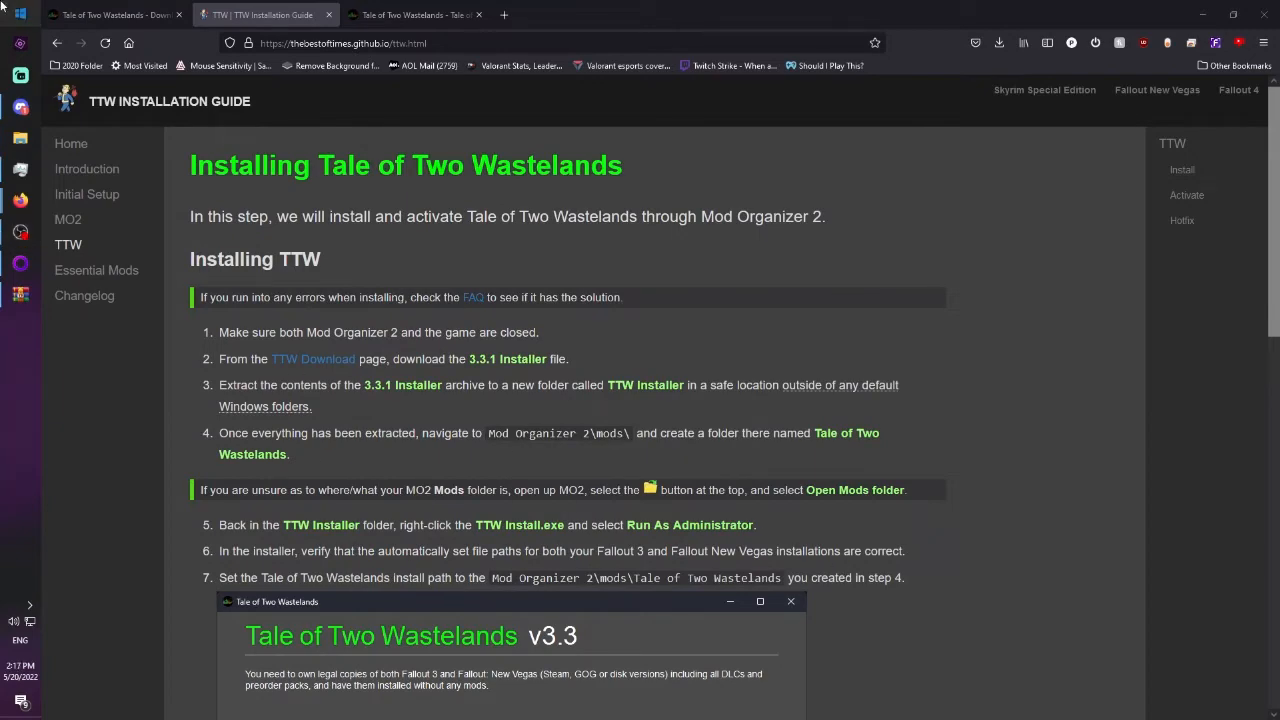
Search Windows for "mod" and launch Mod Organizer.
click(18, 13)
text(mod)
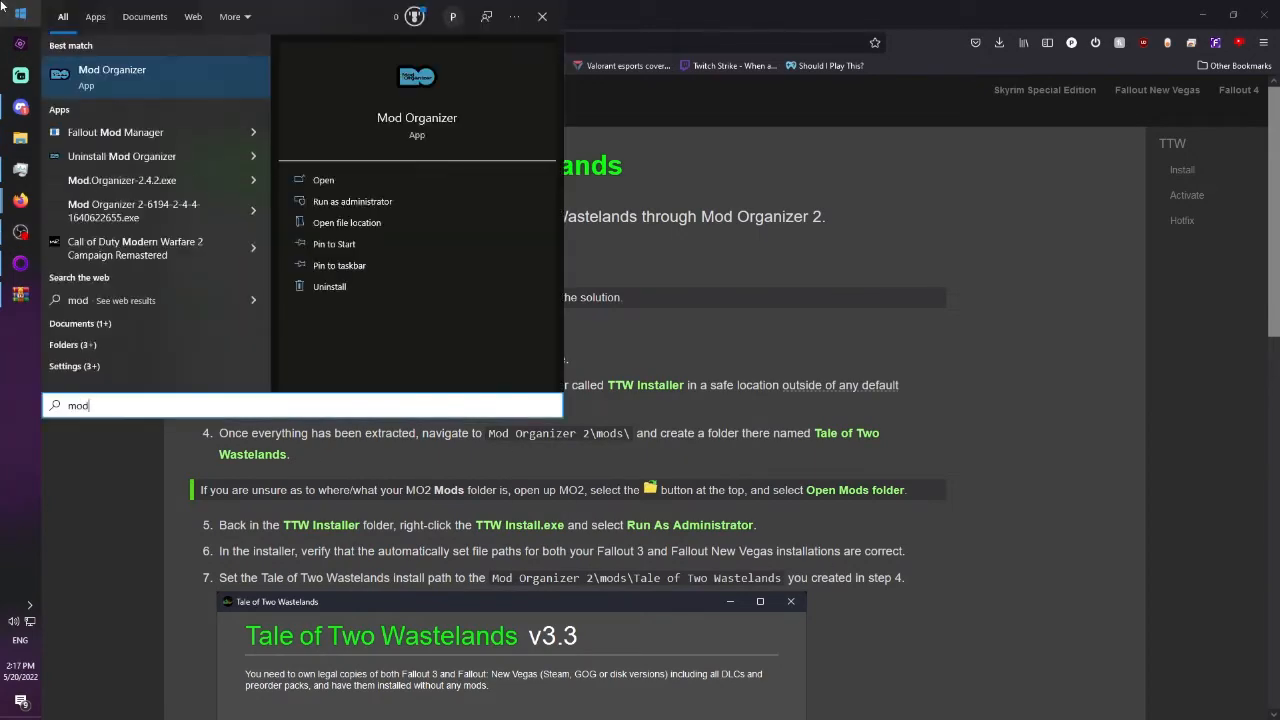
click(112, 72)
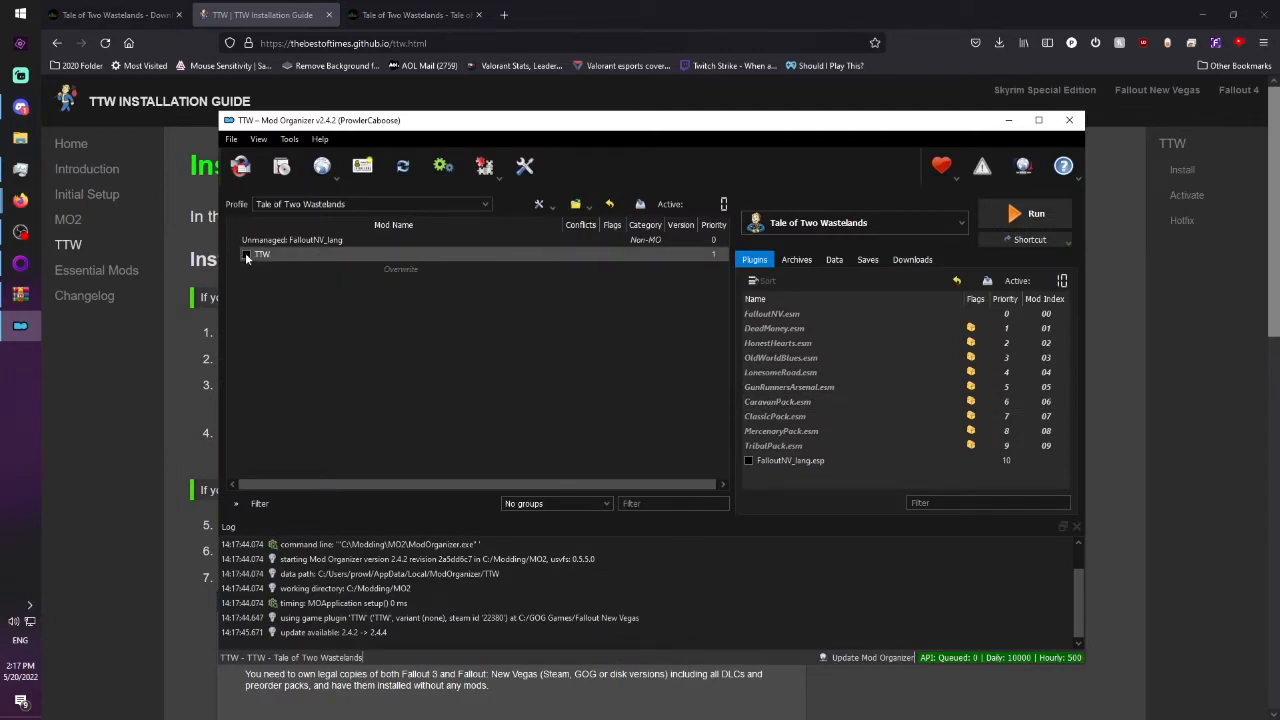
Open the instance's mods folder, inspect the files in its TTW subfolder and the parent instance folder, and close the window.
click(576, 205)
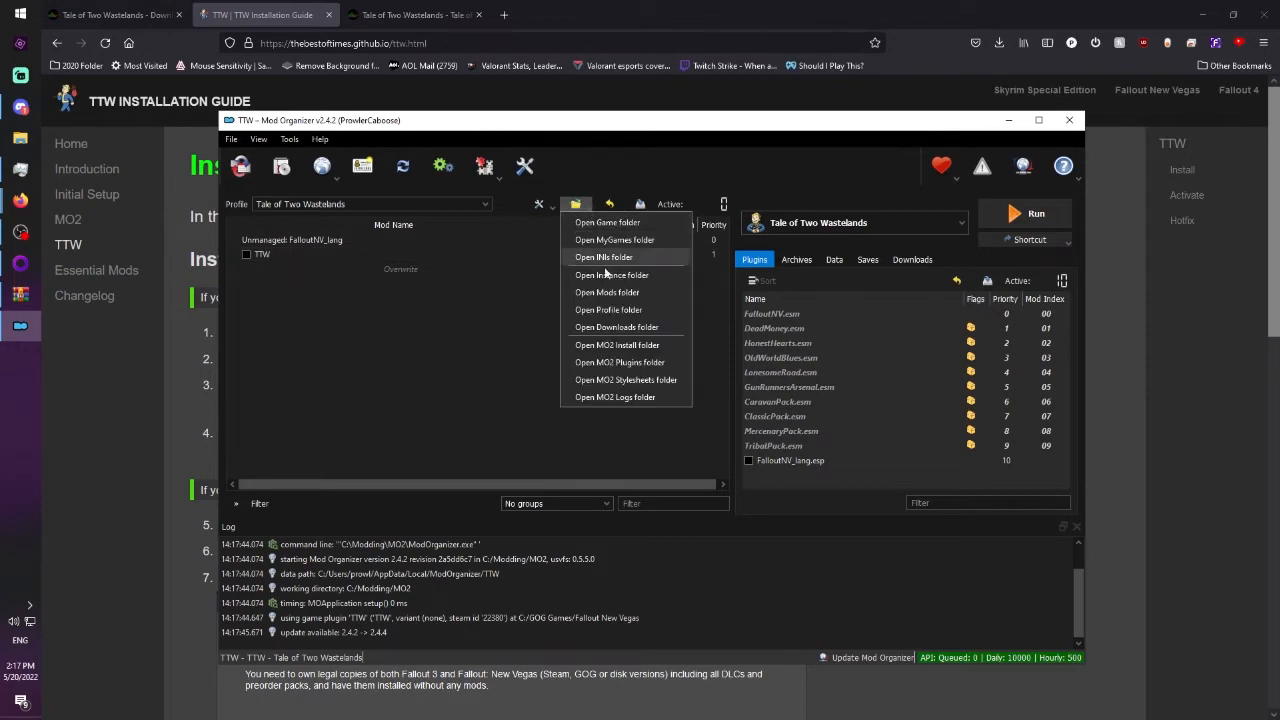
click(601, 292)
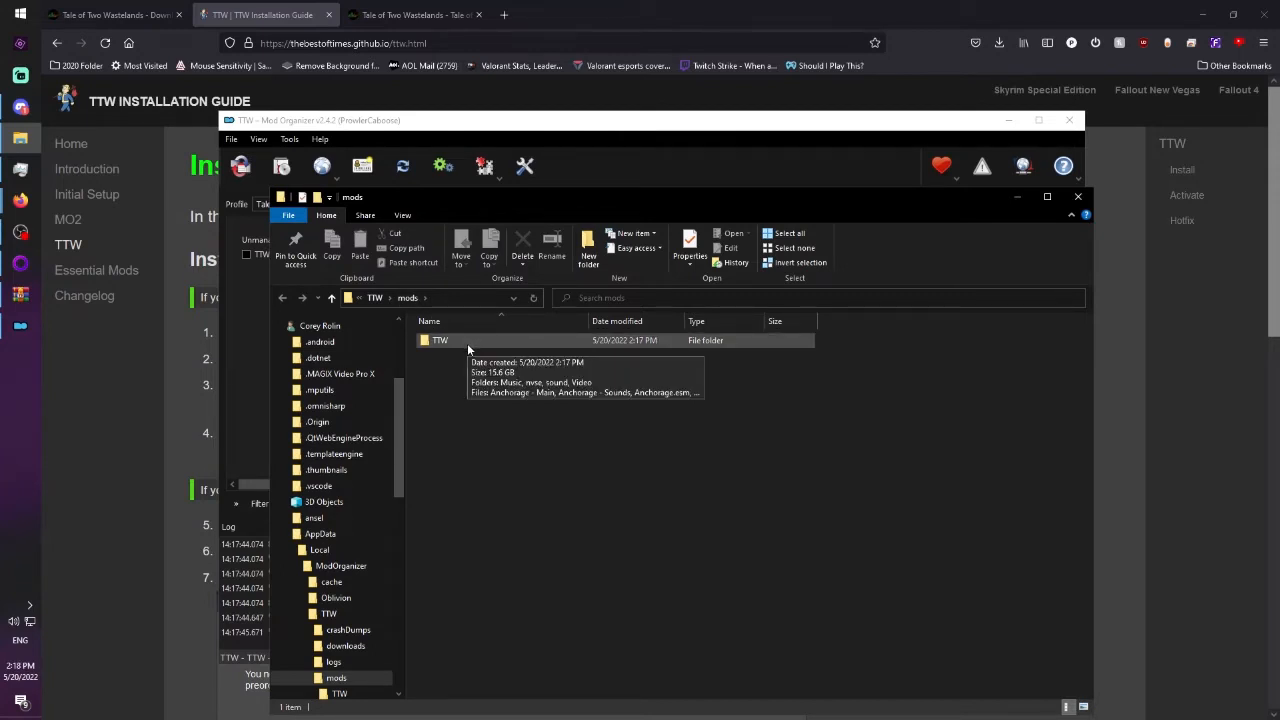
double_click(467, 345)
scroll(613, 438, down, 5)
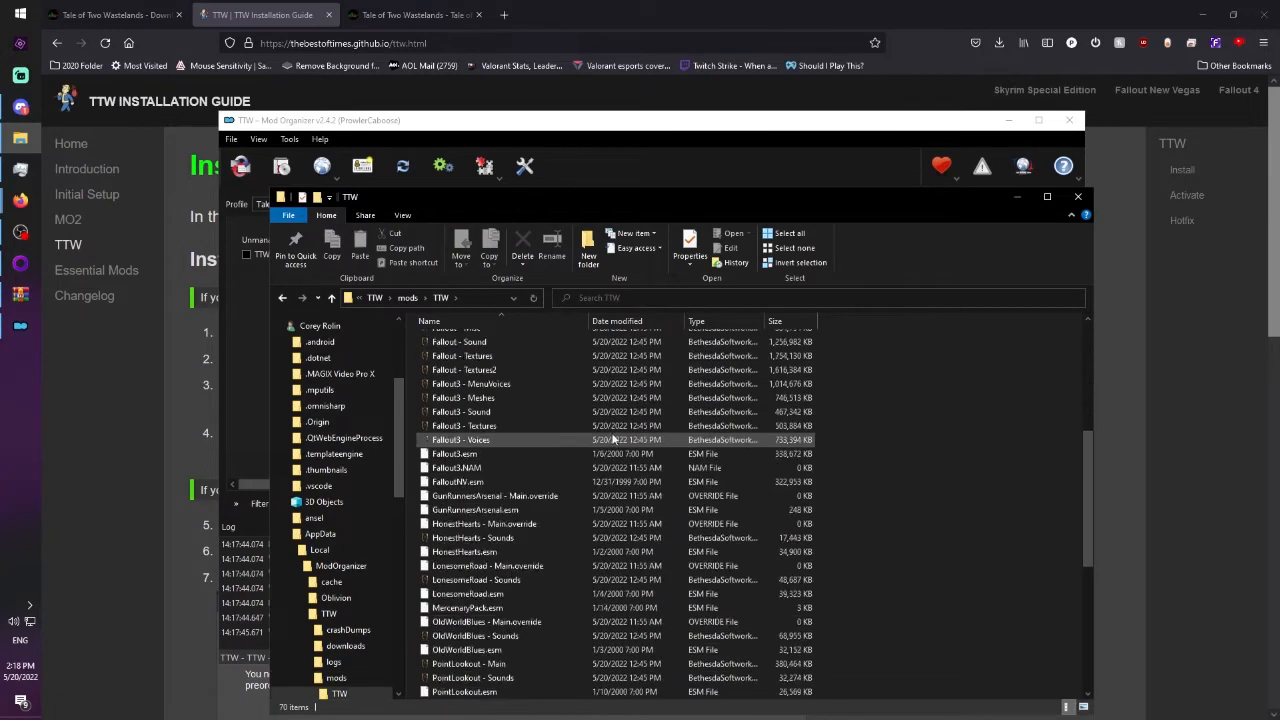
scroll(613, 438, up, 5)
key(alt+Left)
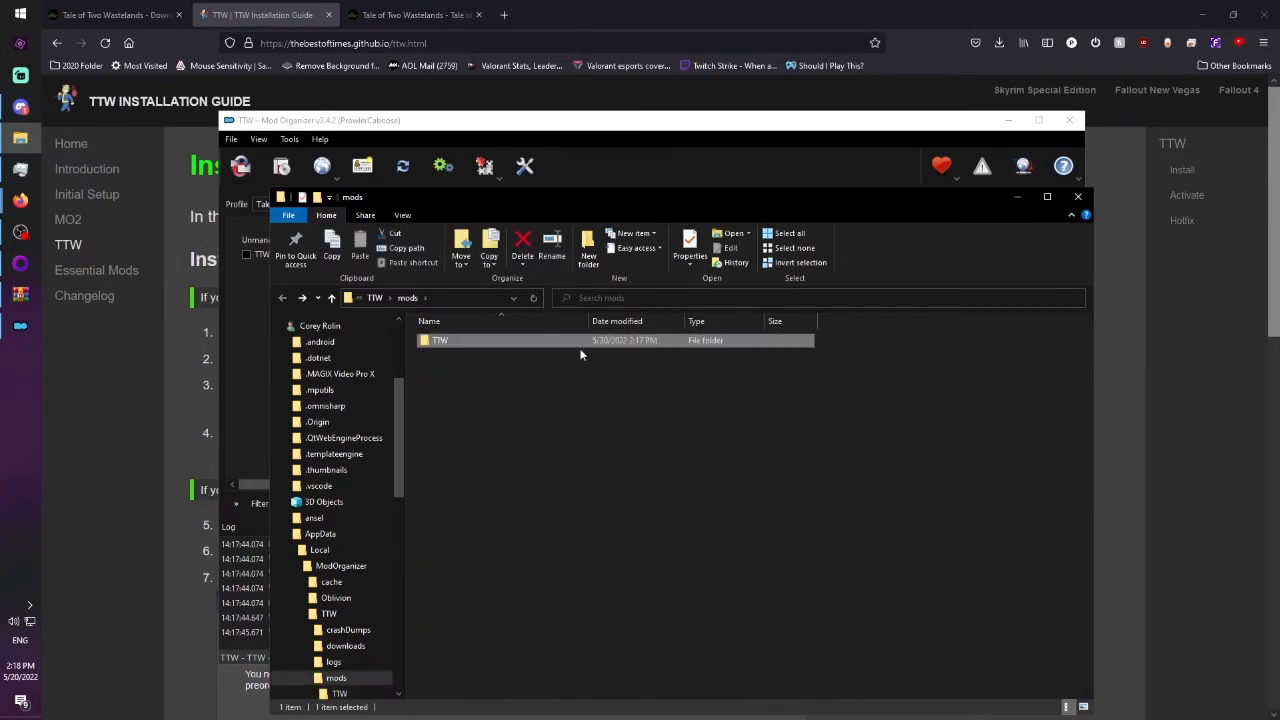
click(375, 297)
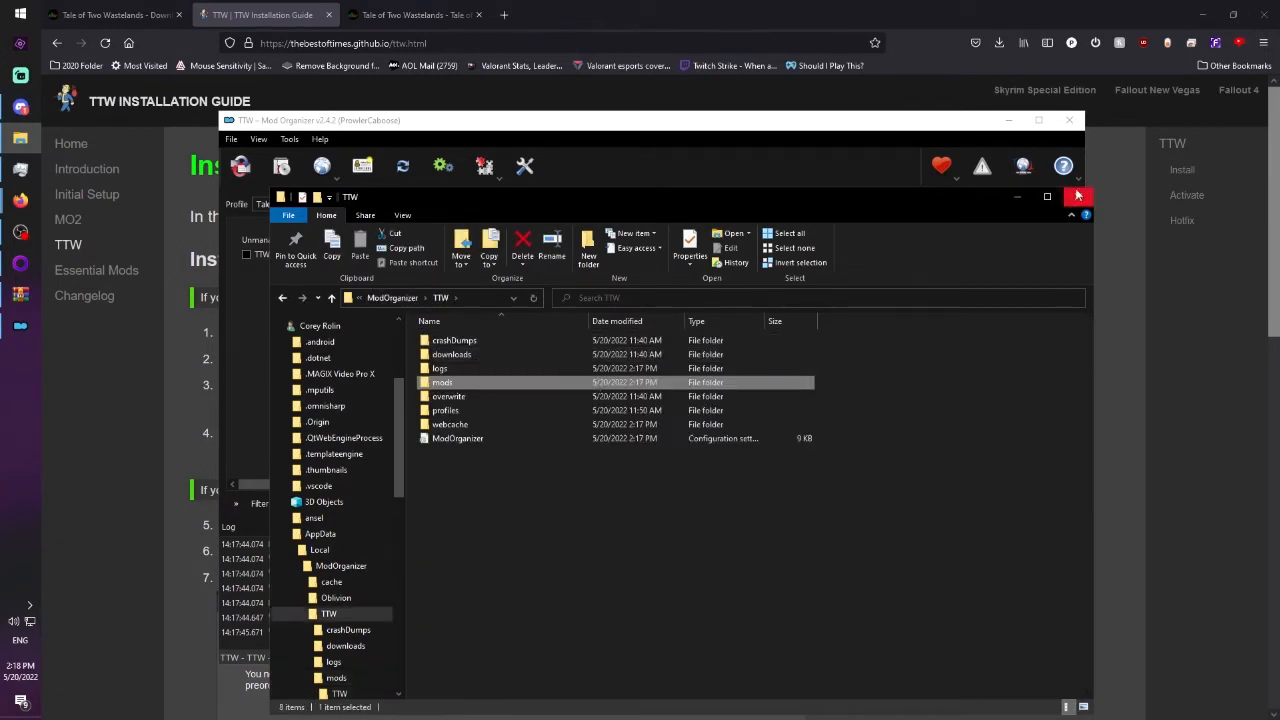
click(1078, 195)
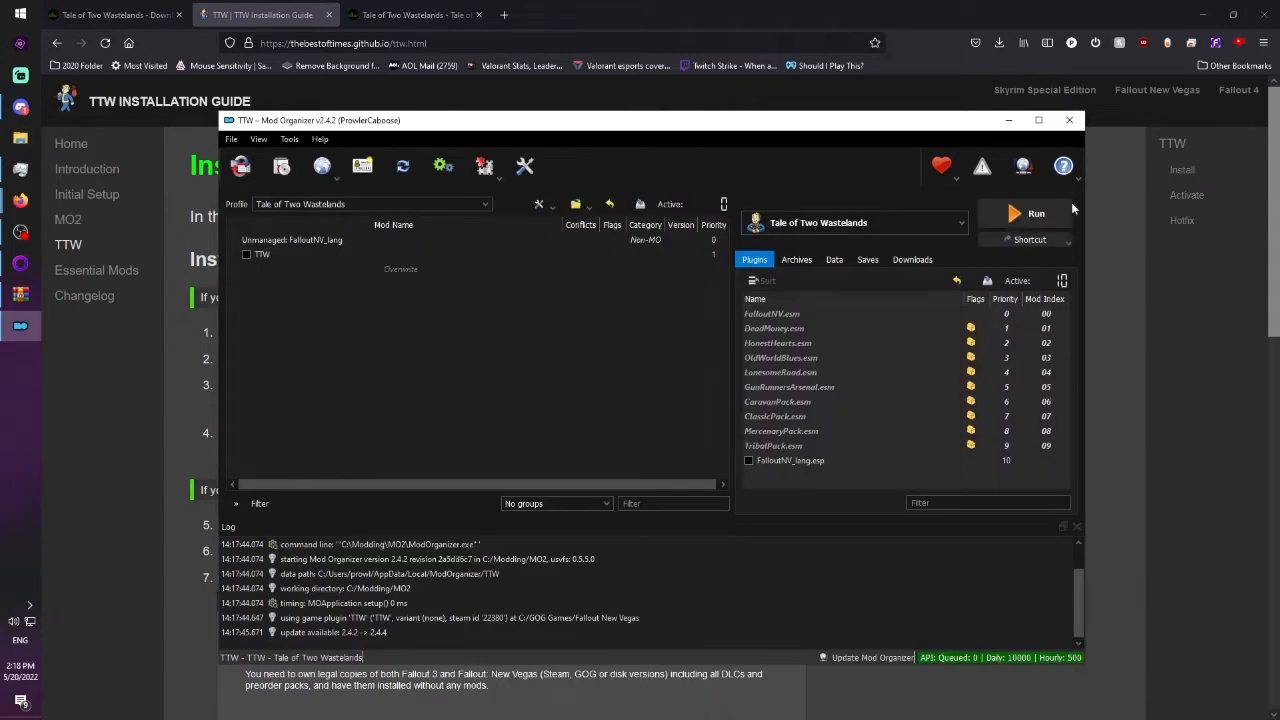
Enable the TTW mod in the Tale of Two Wastelands profile and check the resulting plugin load order.
click(246, 254)
scroll(1045, 418, down, 3)
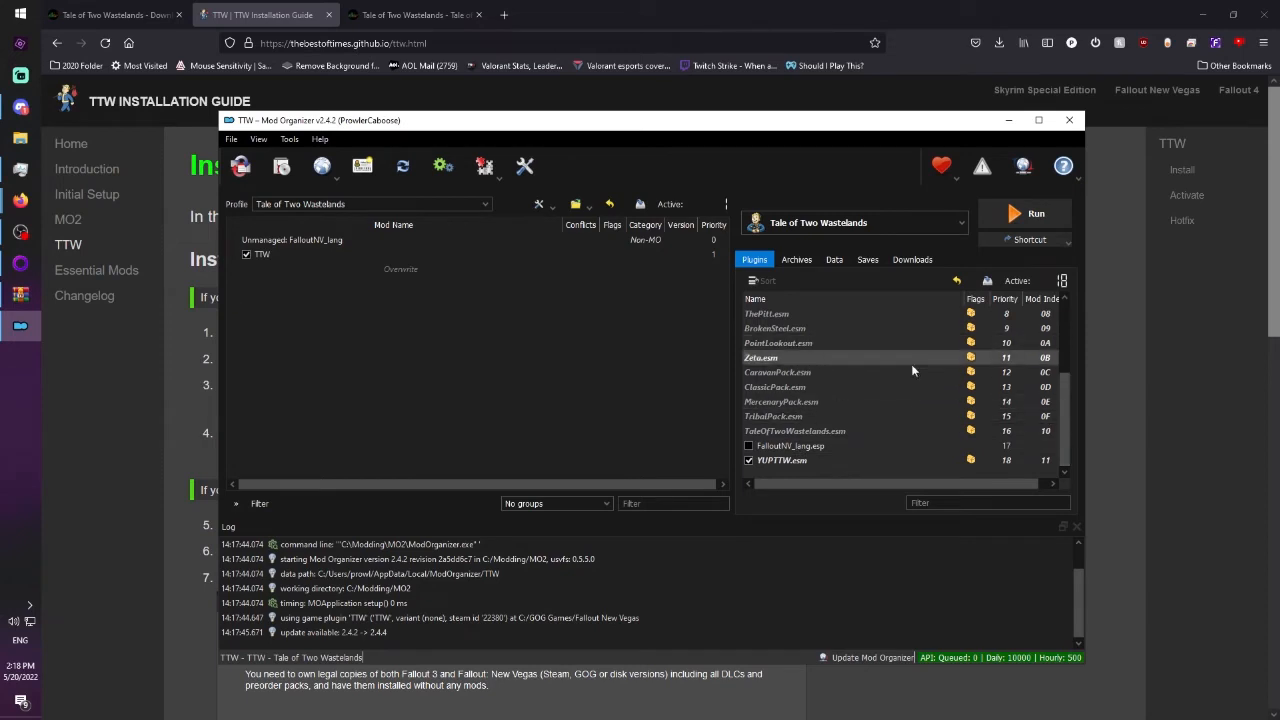
scroll(800, 400, up, 1)
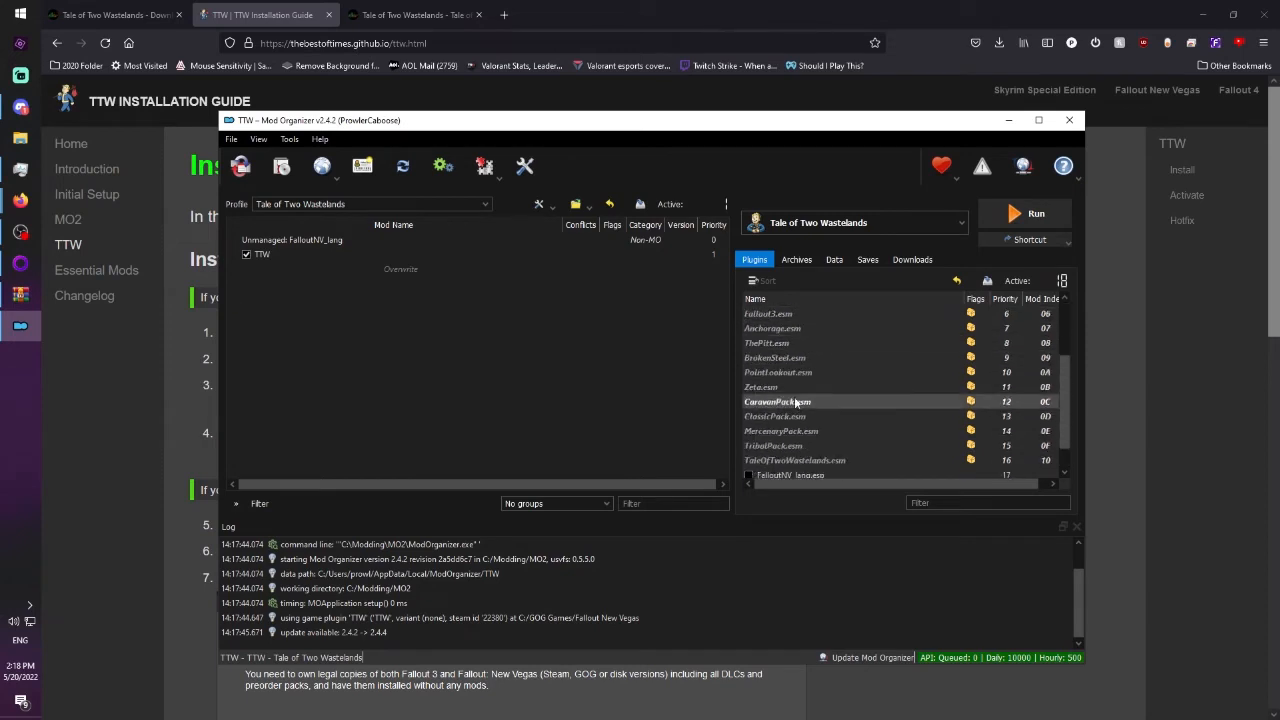
scroll(790, 420, up, 2)
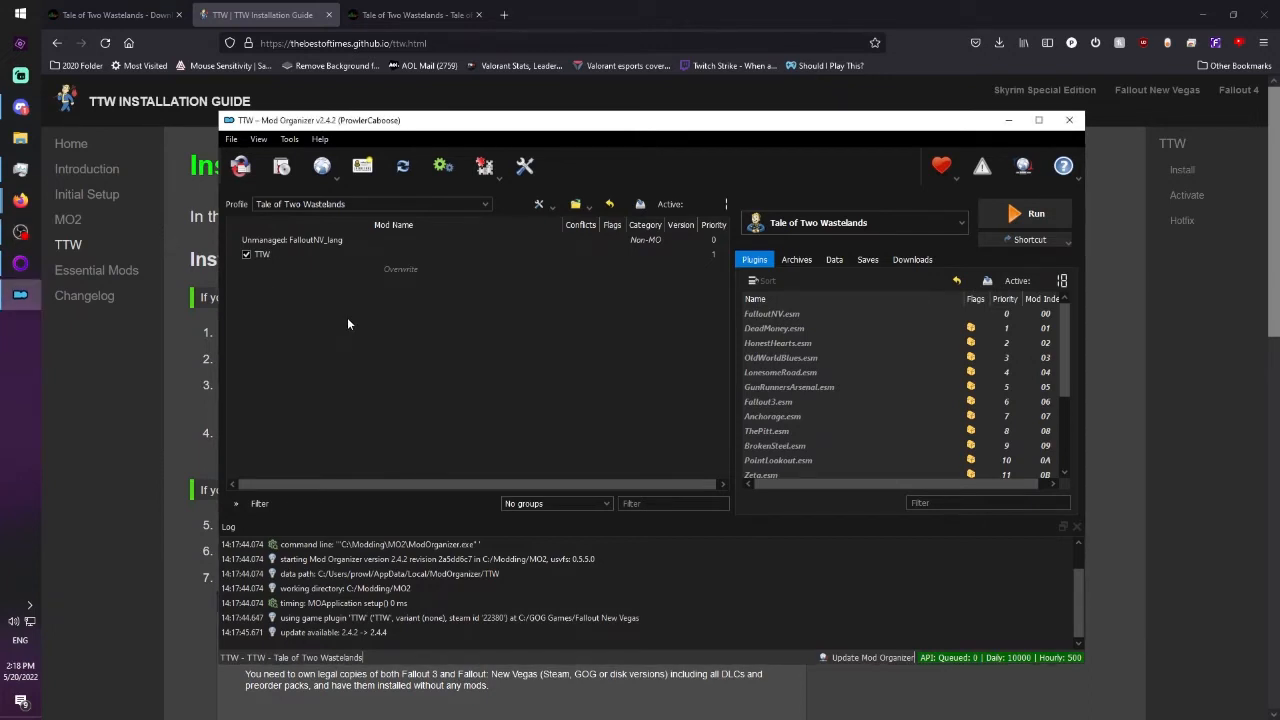
Install the TTW 3.3.1 Hotfix 1 archive from Downloads as a mod named "TTW hotfix".
click(281, 167)
click(295, 184)
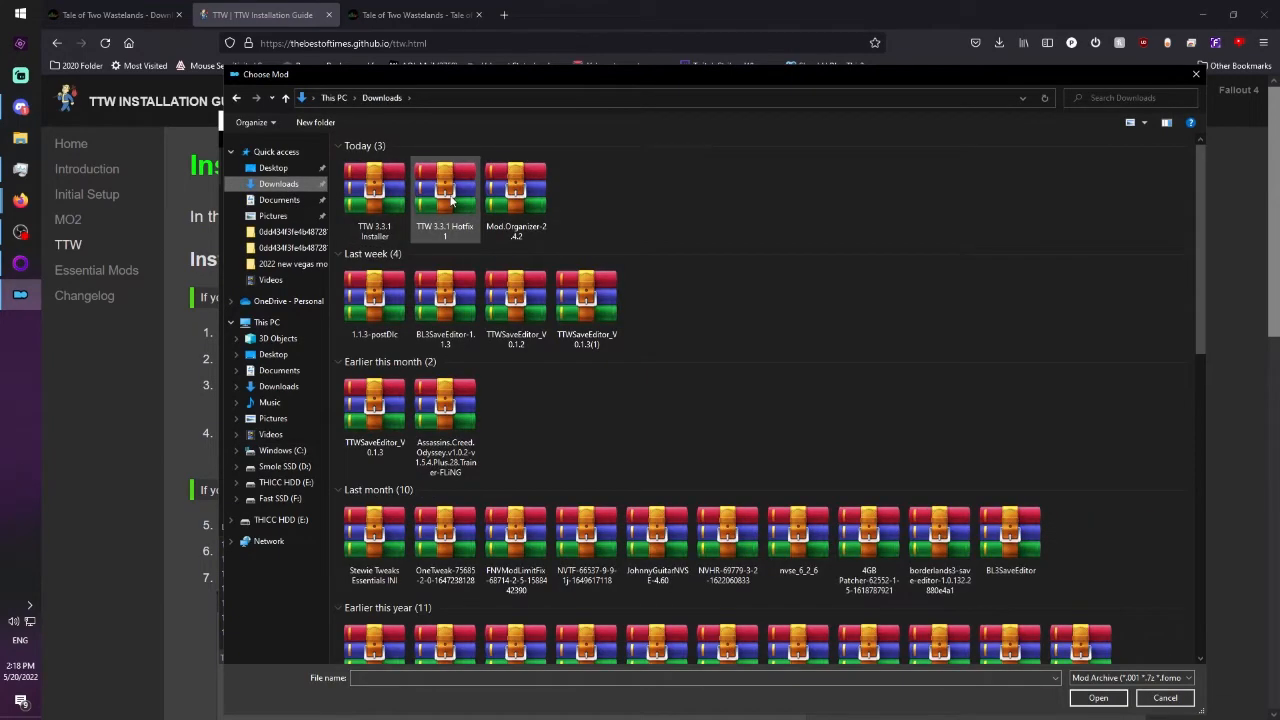
double_click(446, 192)
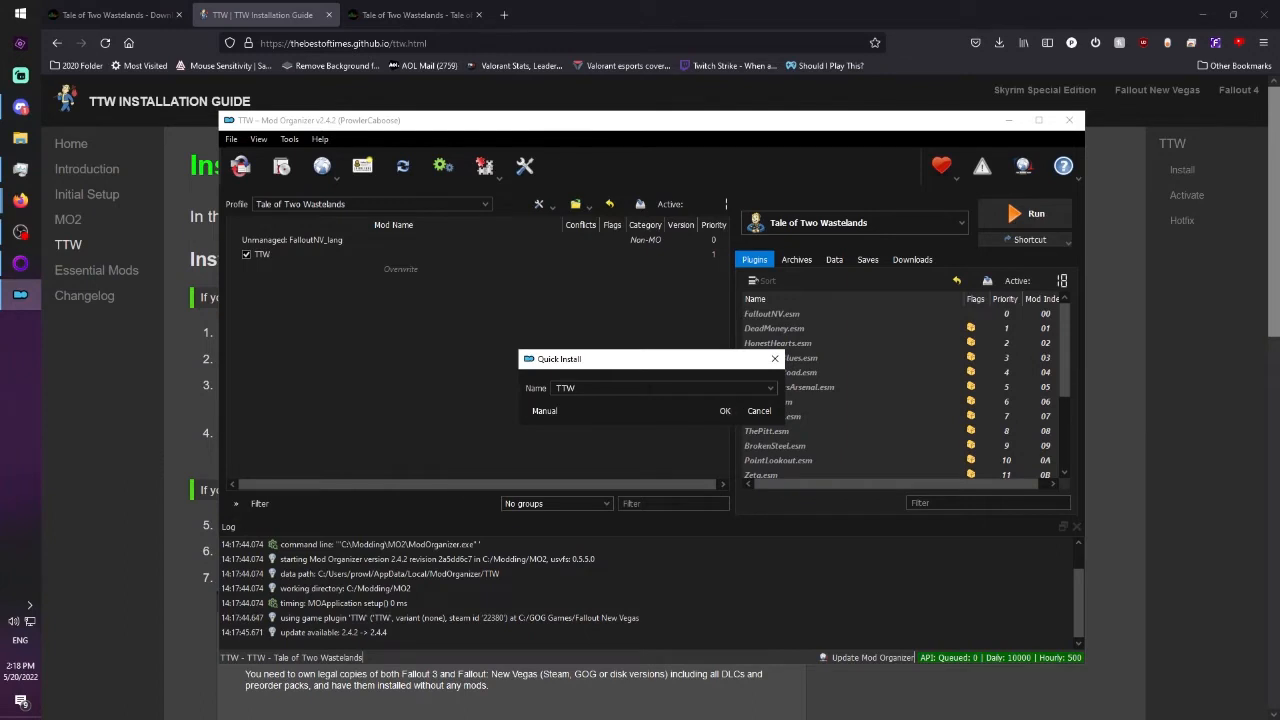
text(hotfix)
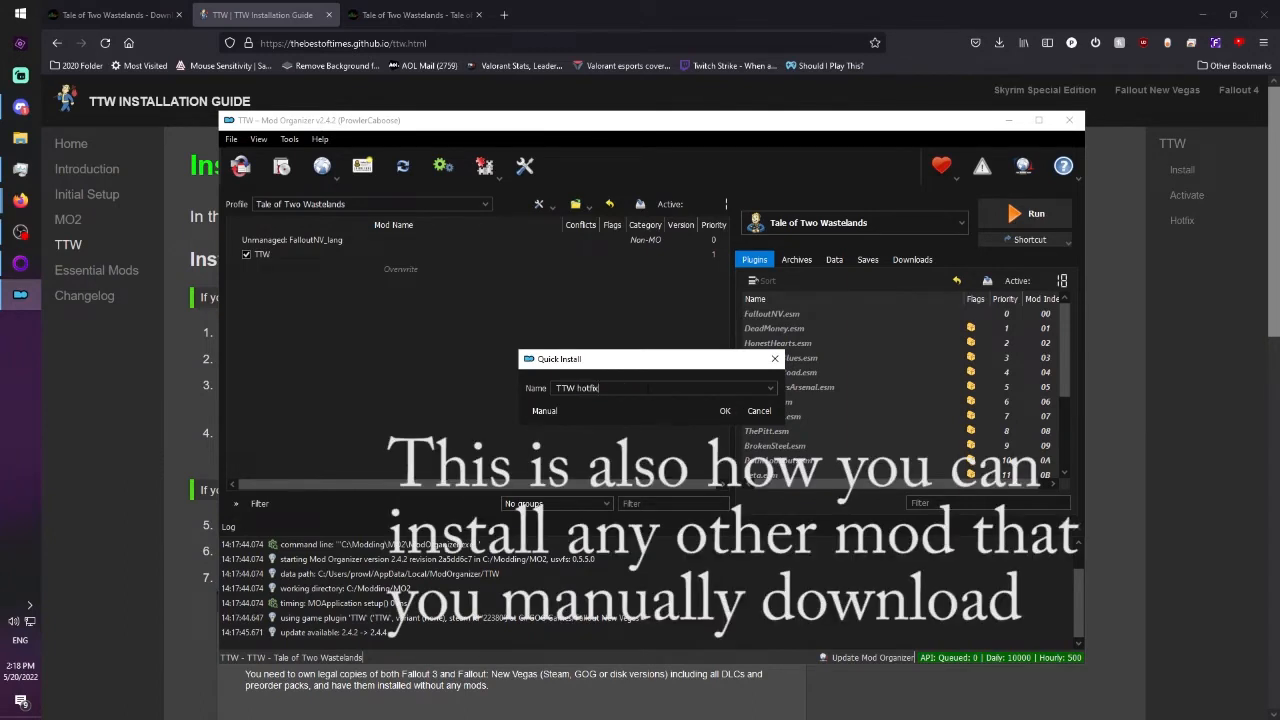
click(731, 411)
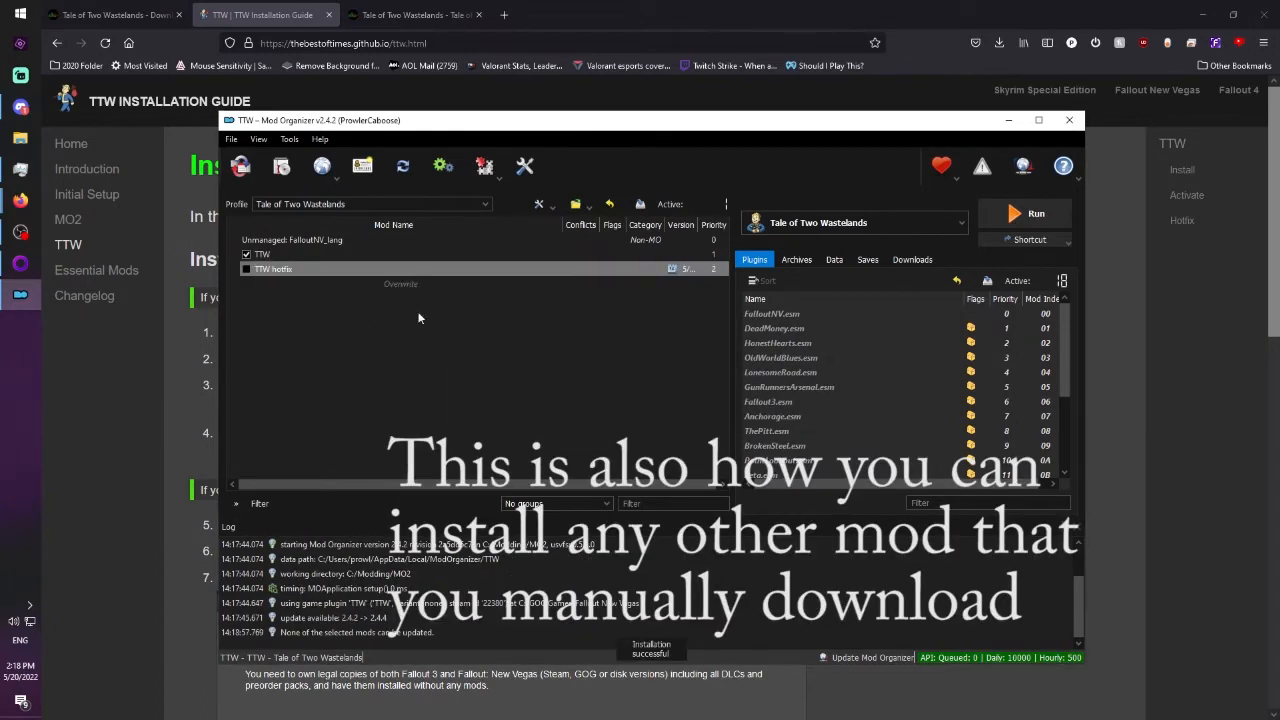
Enable the TTW hotfix mod and review the plugin list.
click(246, 269)
scroll(1063, 350, down, 1)
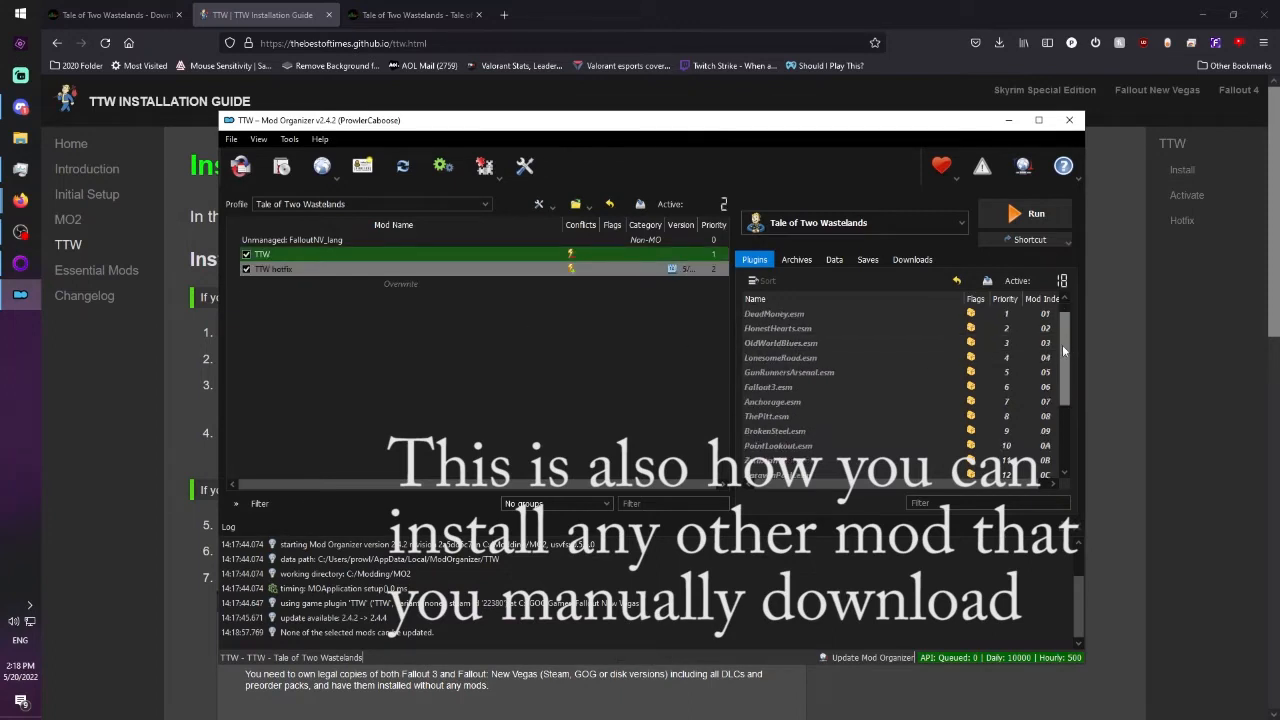
scroll(1063, 350, down, 3)
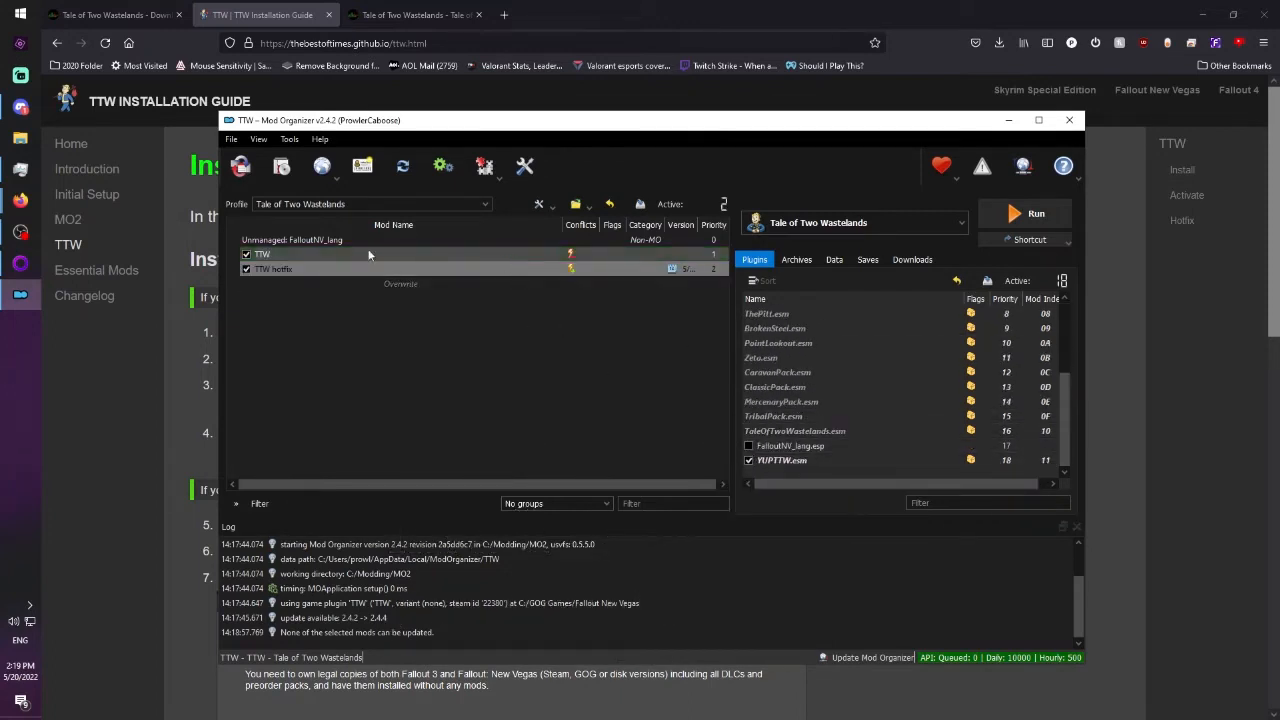
click(566, 256)
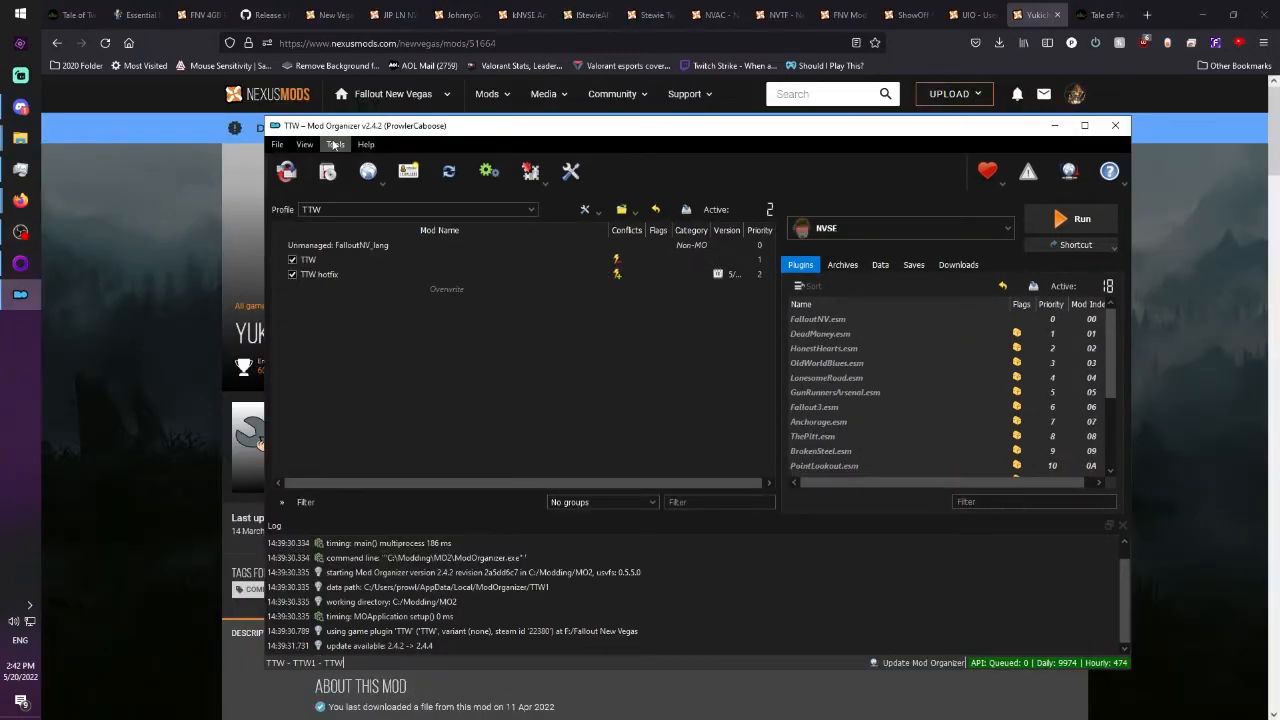
Paste the custom Audio, BackgroundLoad, Controls, Display, General and Grass settings into the profile's falloutcustom.ini, save it and close the INI editor.
click(530, 170)
click(548, 220)
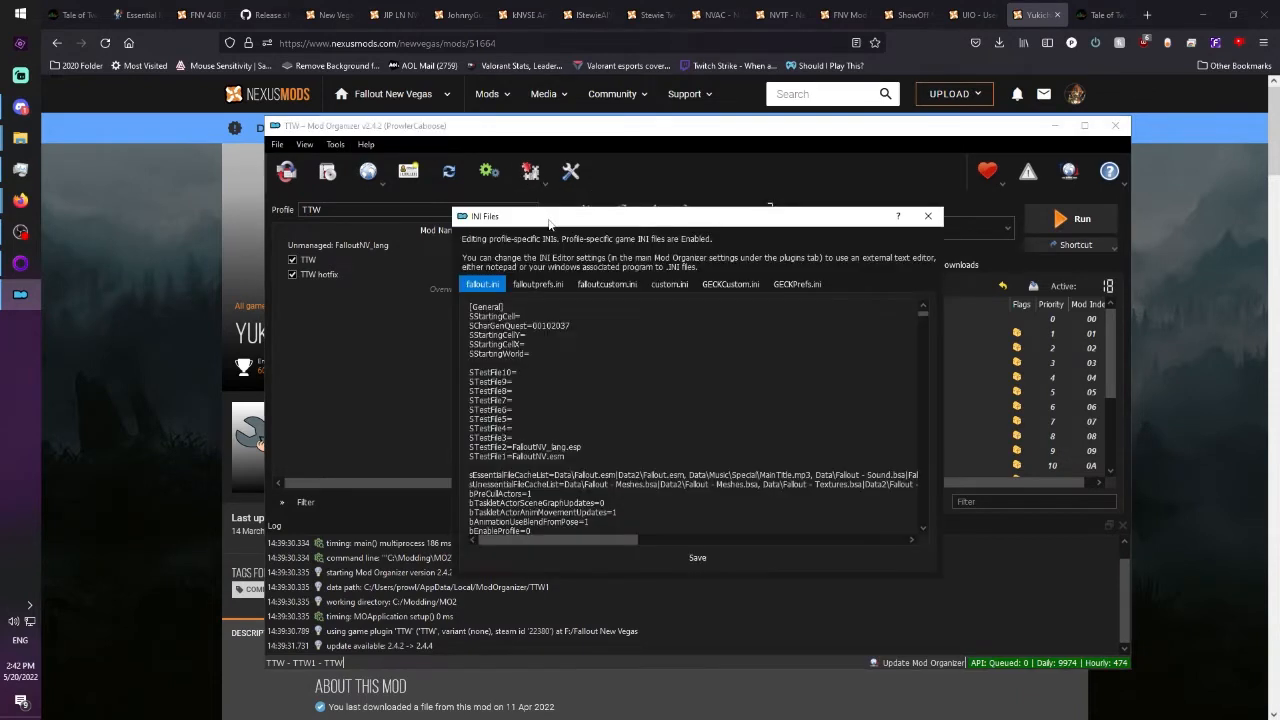
click(606, 284)
drag(584, 503, 387, 237)
key(ctrl+v)
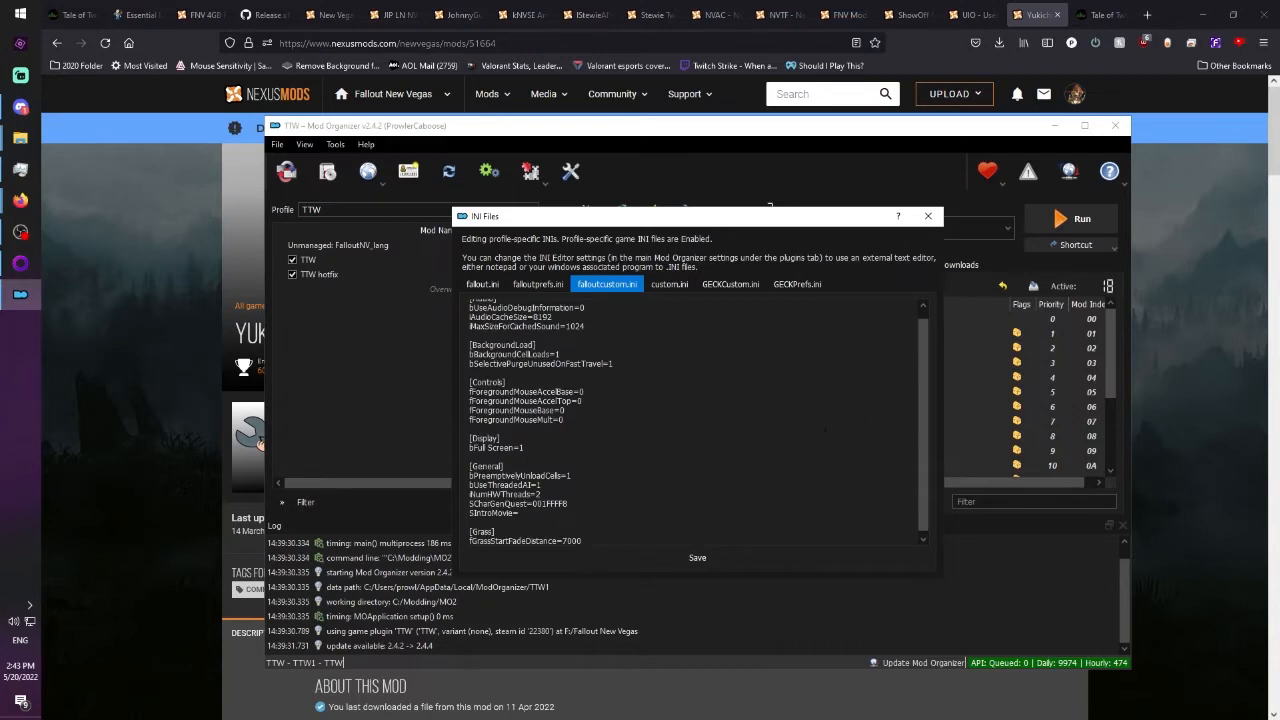
scroll(690, 420, up, 1)
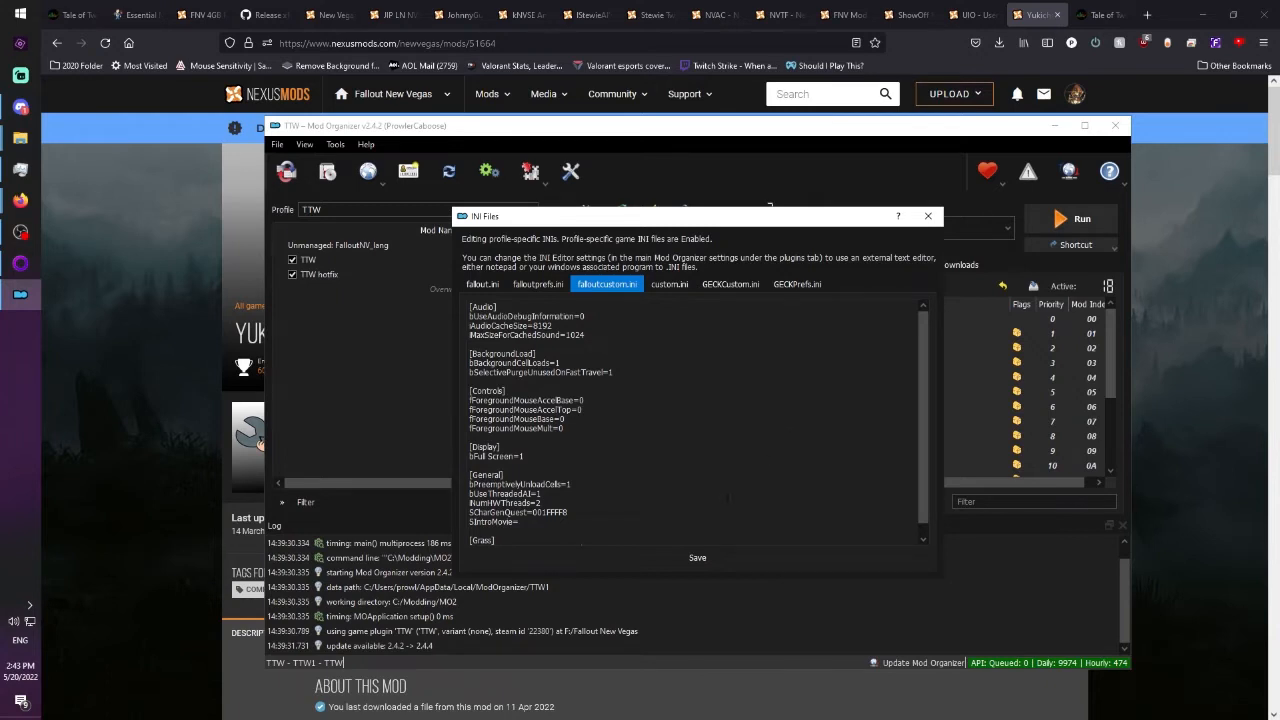
scroll(690, 420, down, 1)
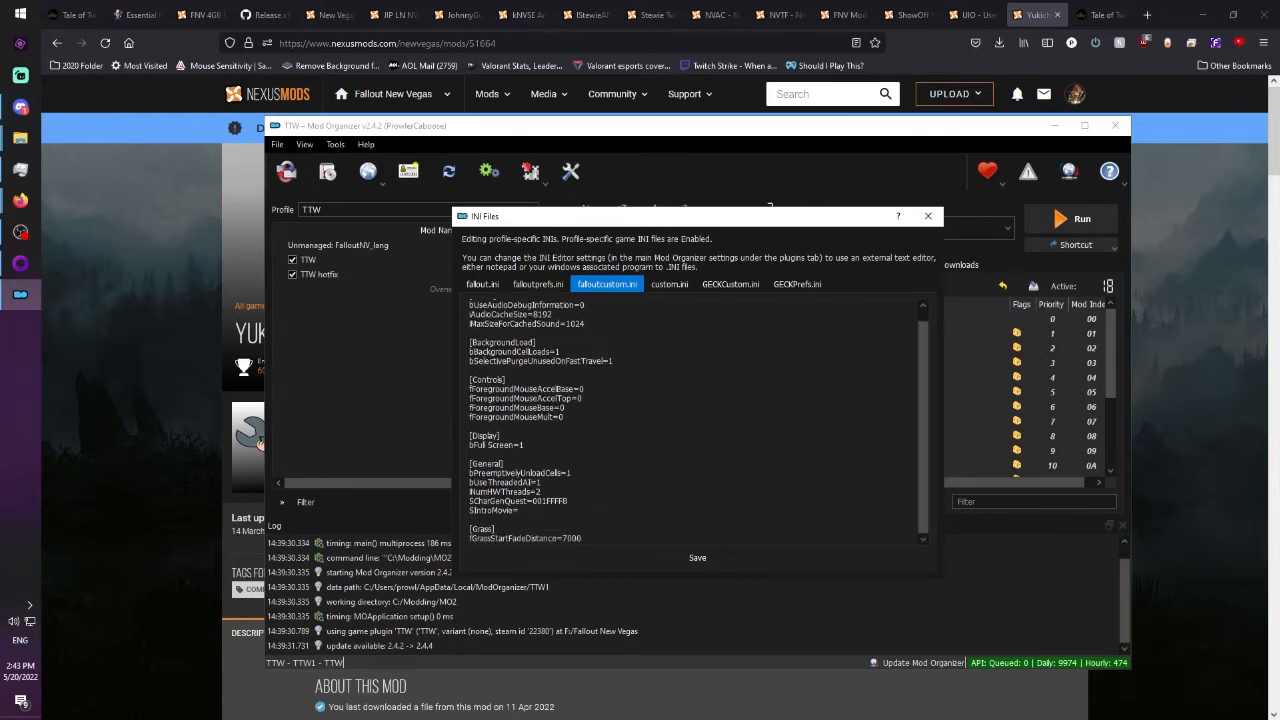
click(688, 563)
click(927, 216)
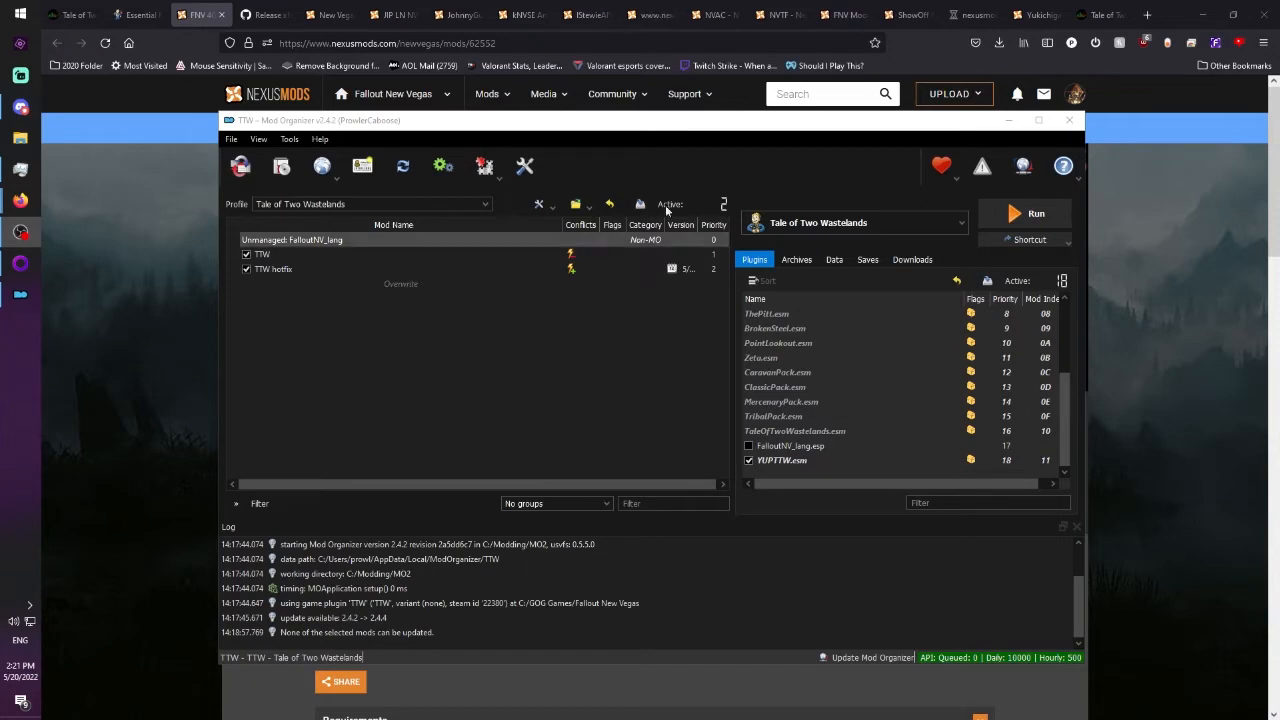
Copy FNVpatch.exe from the 4GB Patcher archive into the Fallout New Vegas folder, run it to patch the game, and close the archive.
click(146, 279)
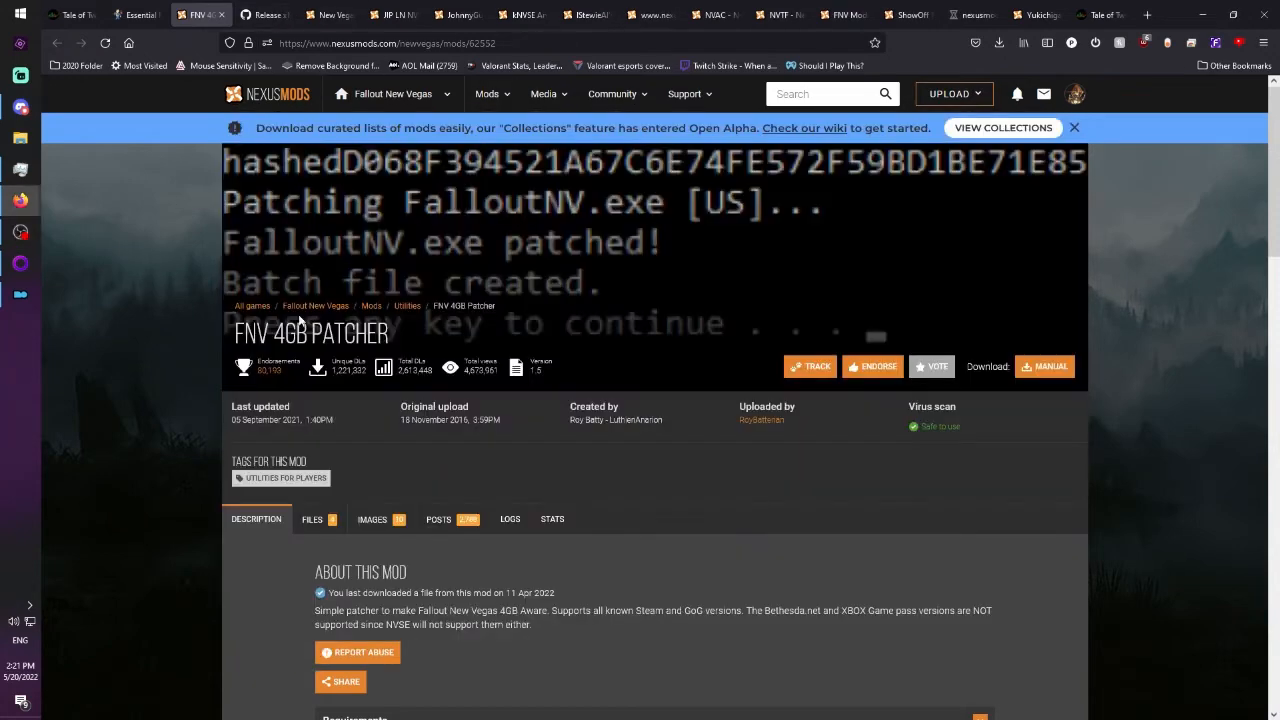
scroll(365, 329, down, 5)
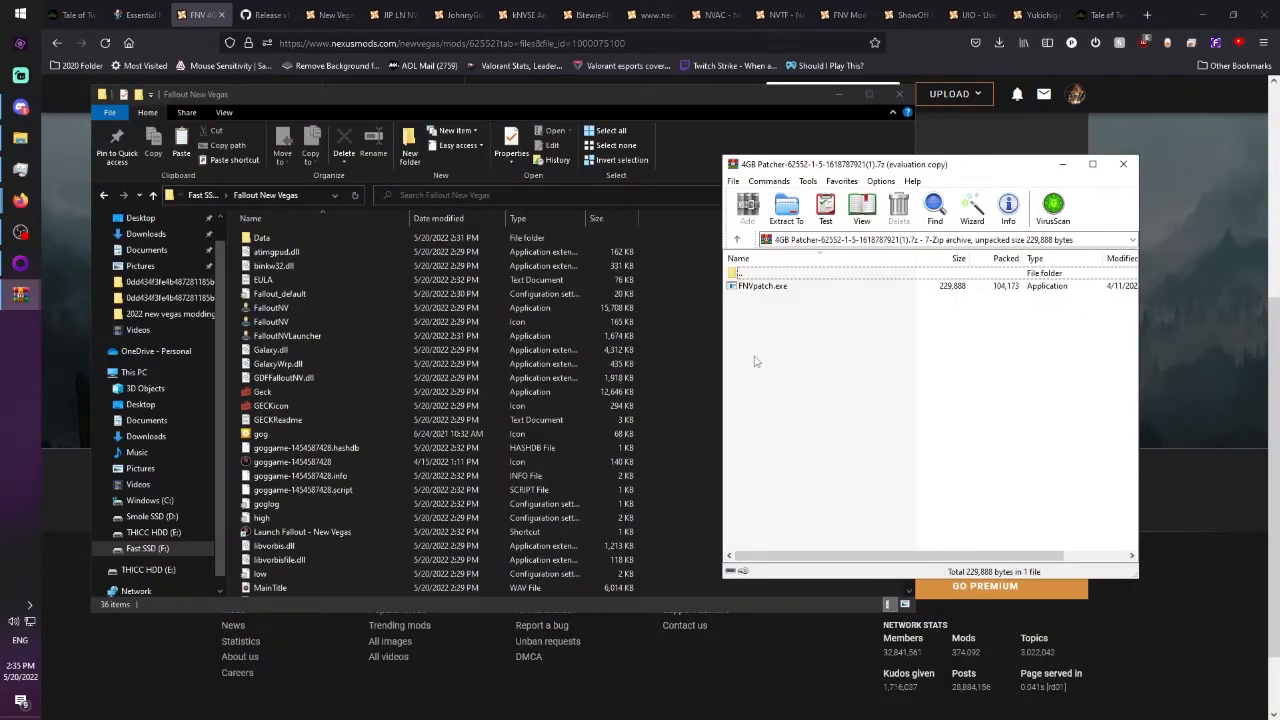
drag(782, 289, 234, 359)
double_click(279, 350)
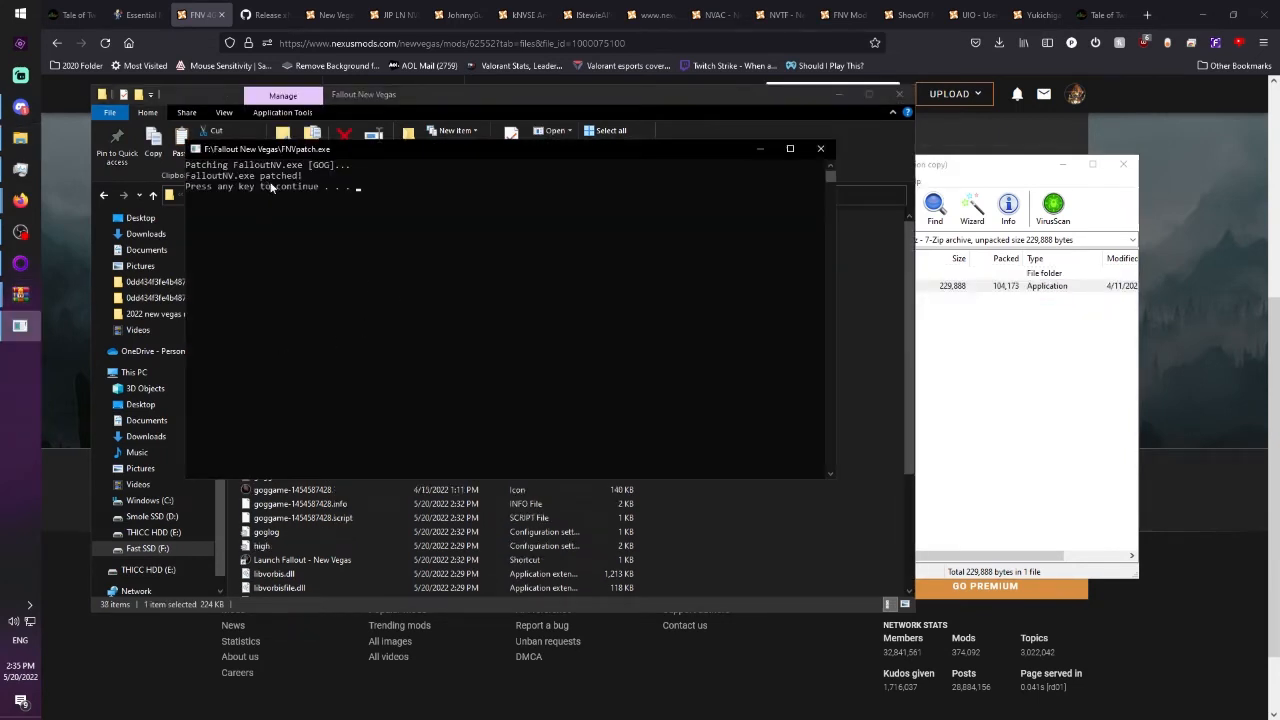
key(Return)
click(746, 366)
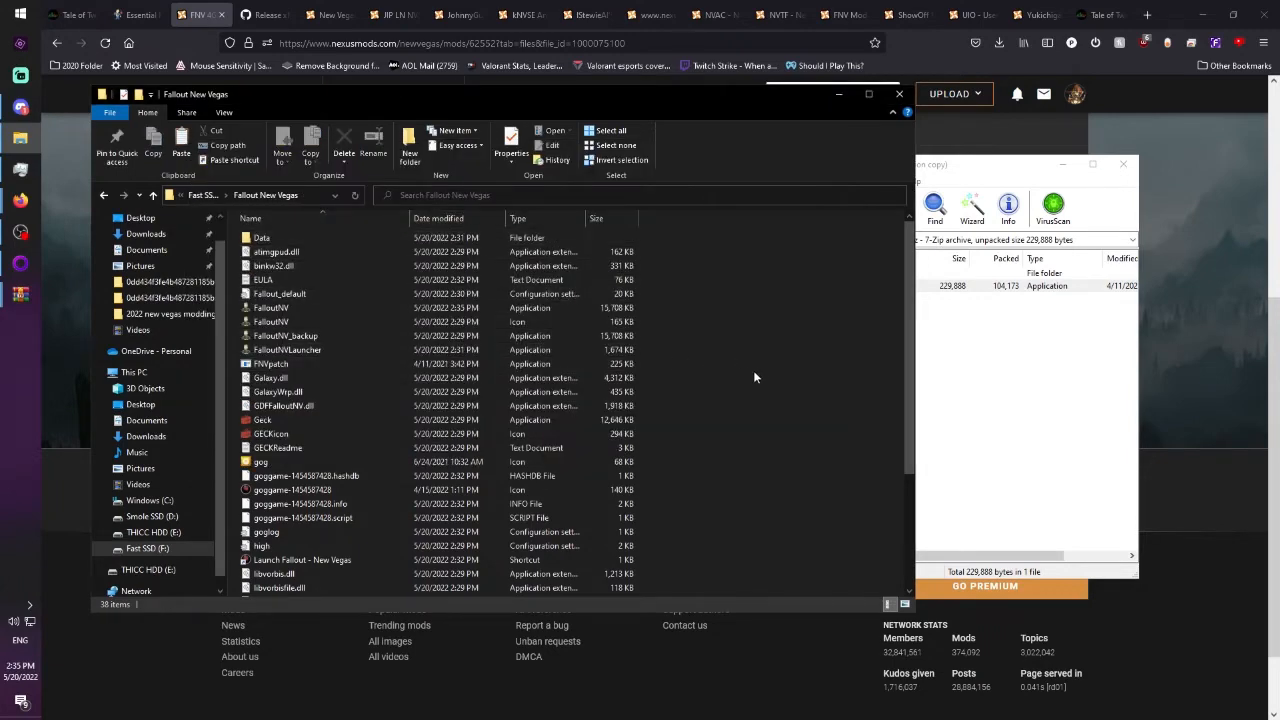
click(1123, 163)
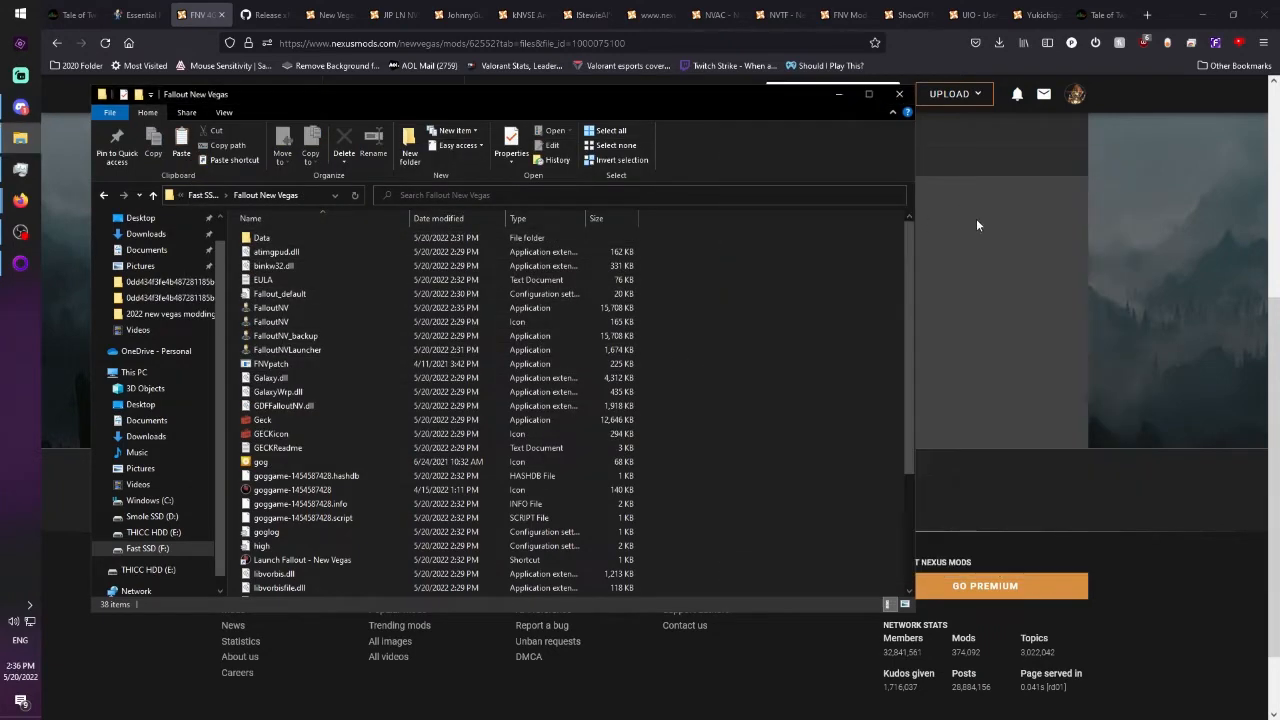
Download nvse_6_2_7.7z from the xNVSE 6.2.7 GitHub release page and show the file in its Downloads folder.
click(977, 226)
key(ctrl+Tab)
scroll(871, 346, down, 2)
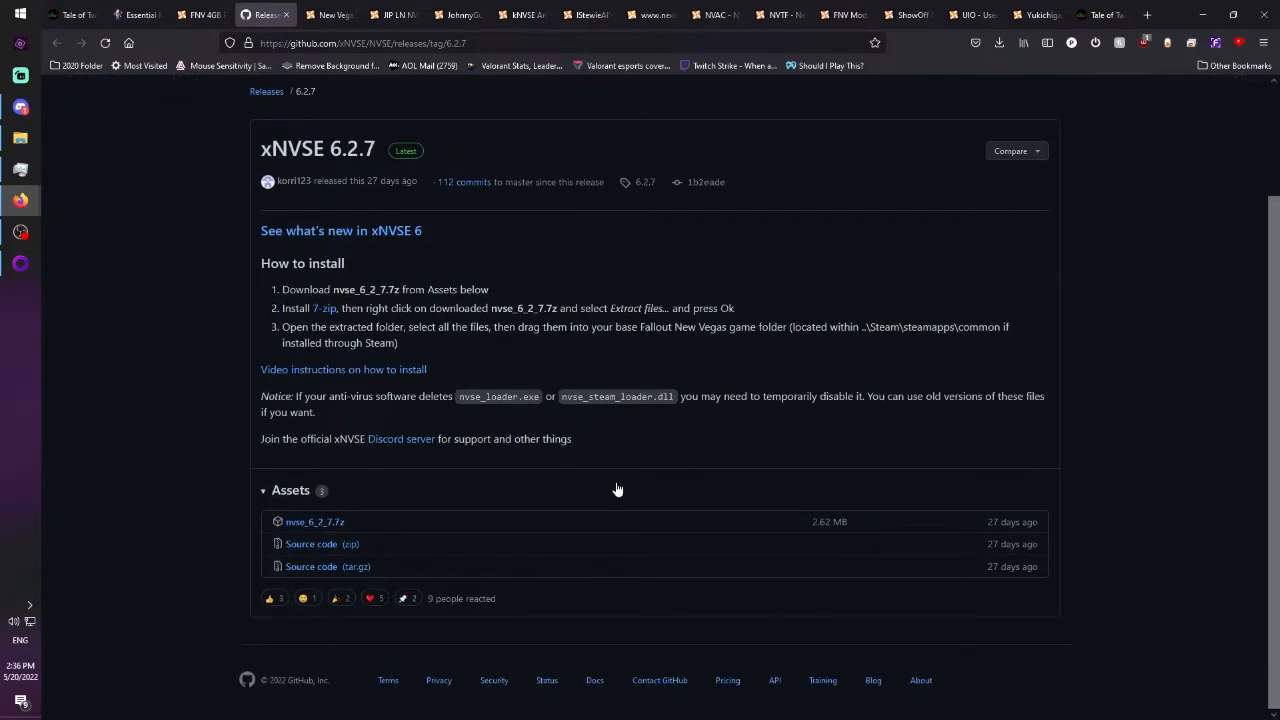
click(320, 523)
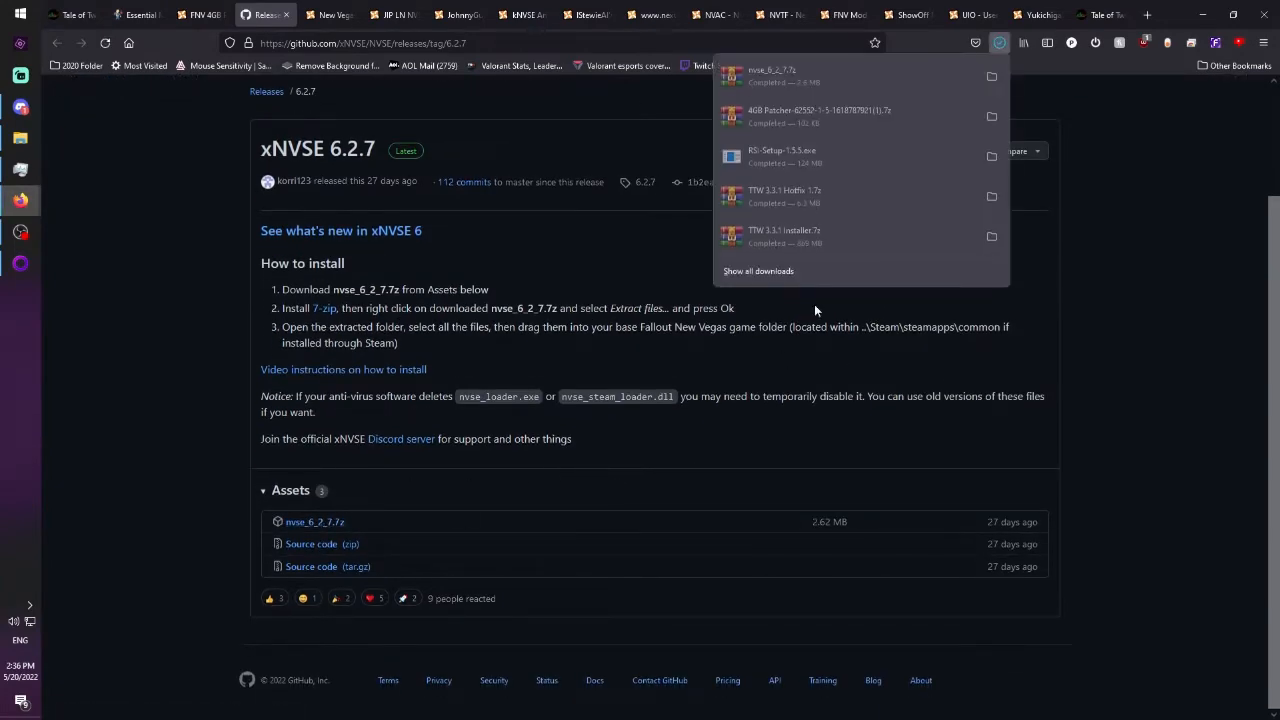
click(991, 76)
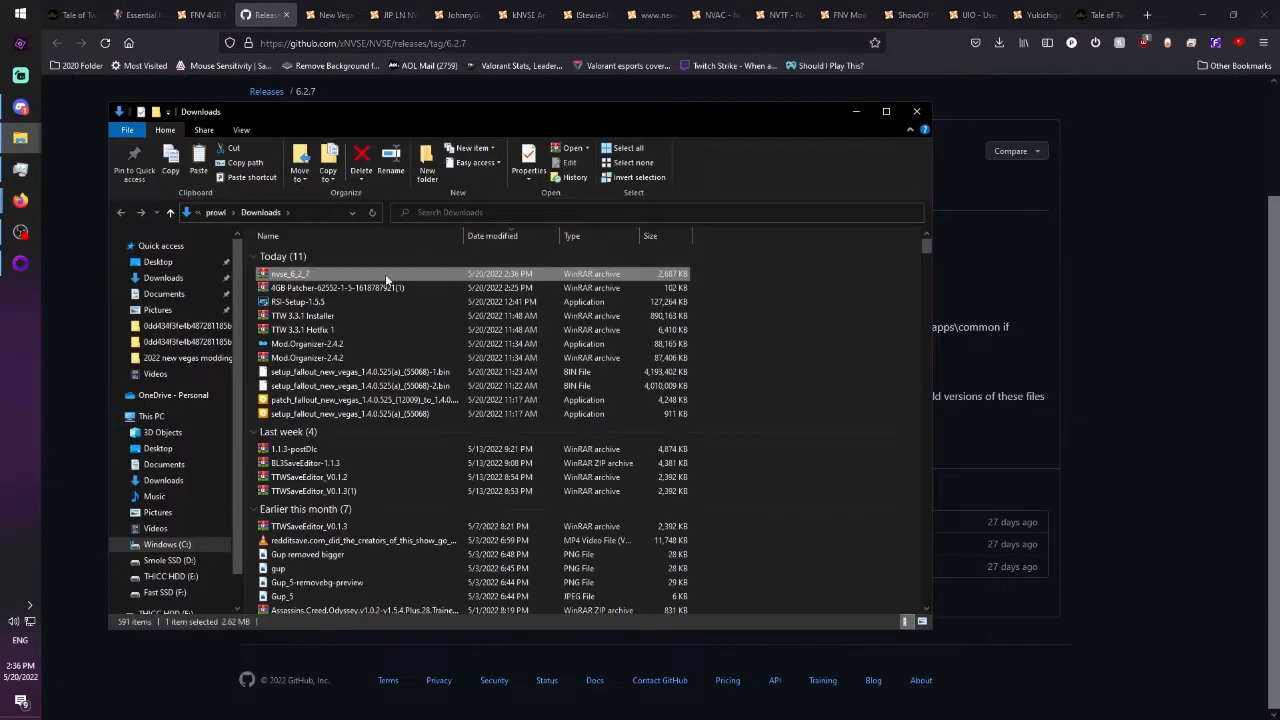
Copy the Data folder and all NVSE files from the nvse_6_2_7.7z archive into the Fallout New Vegas folder and check they arrived.
click(386, 274)
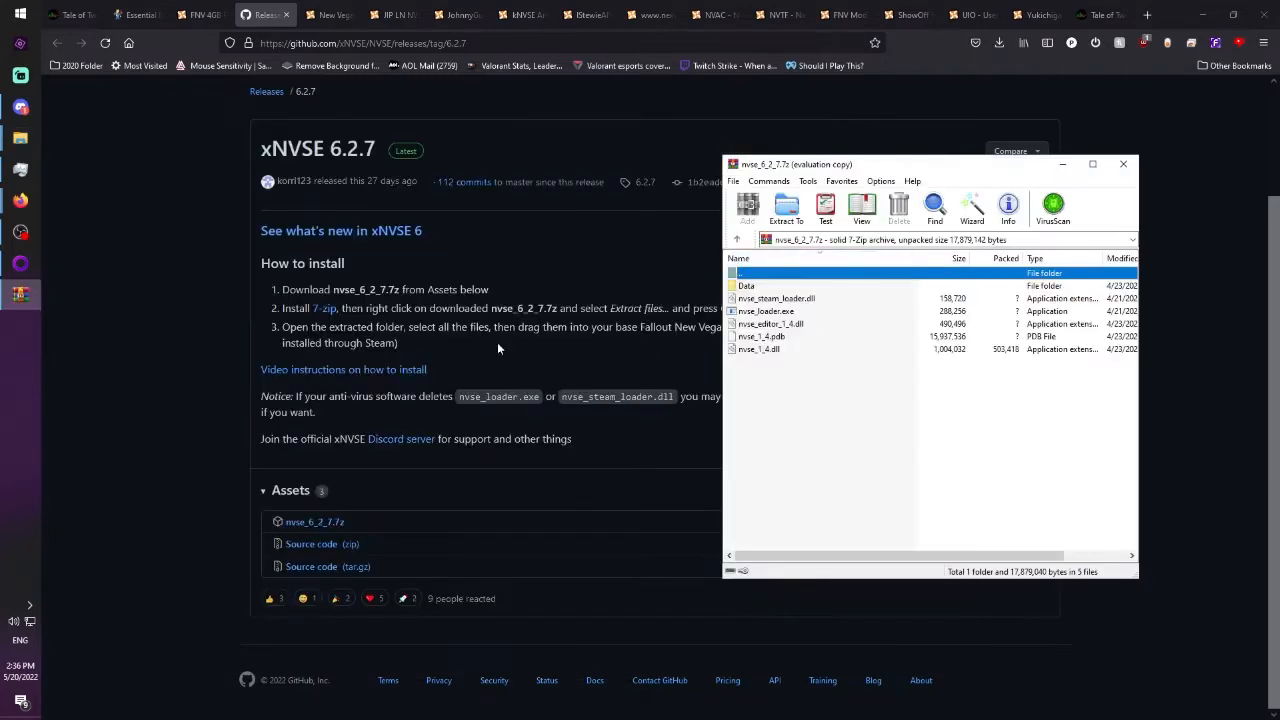
mouse_move(20, 138)
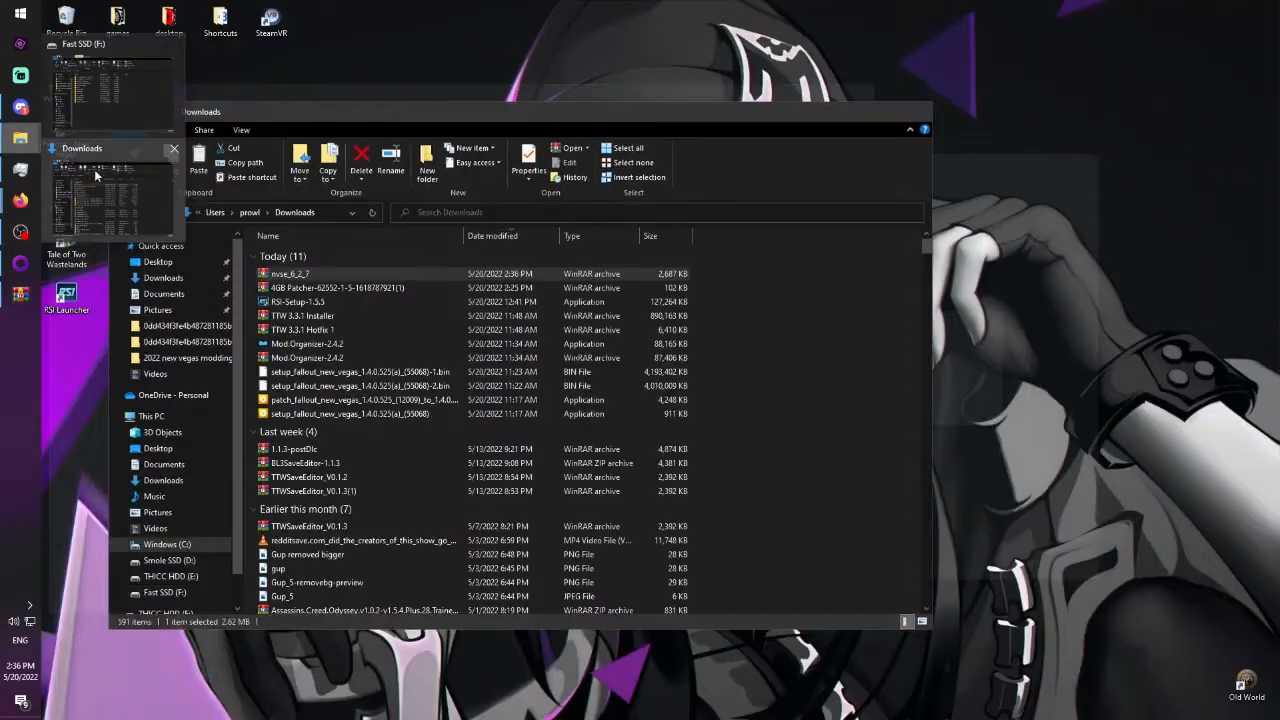
click(110, 100)
double_click(285, 294)
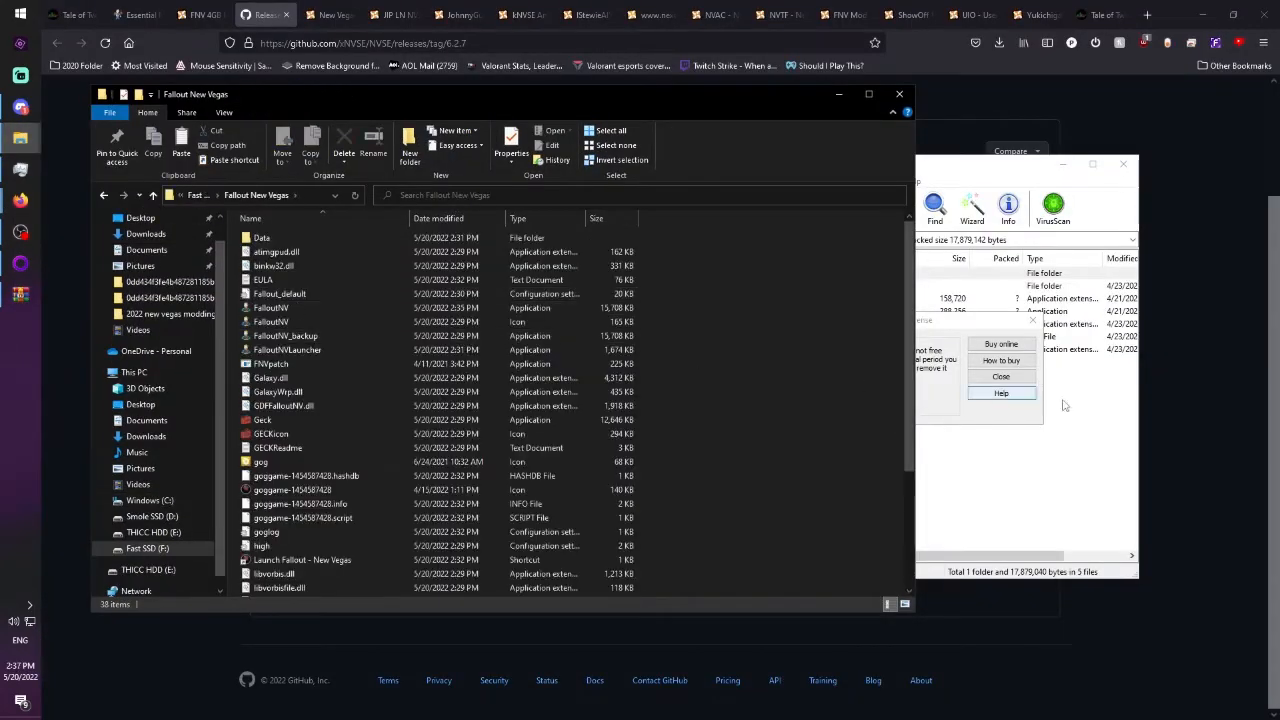
click(1001, 376)
drag(800, 424, 868, 305)
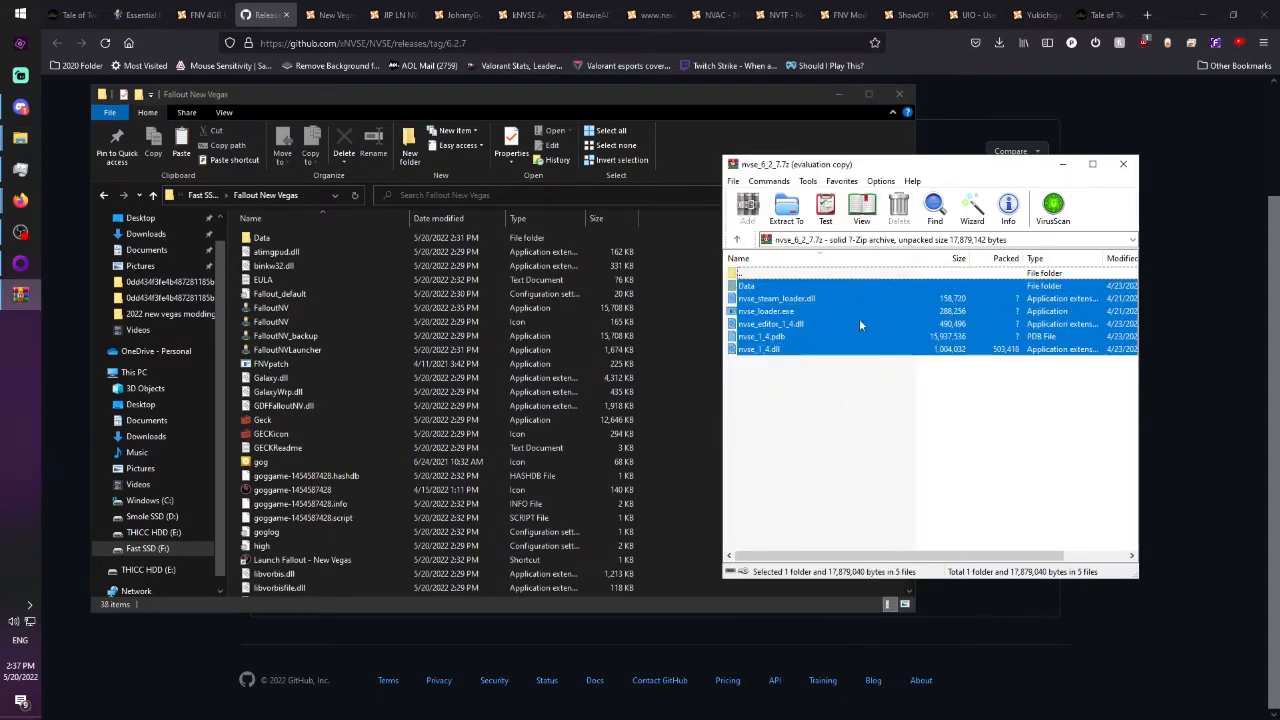
drag(211, 403, 244, 410)
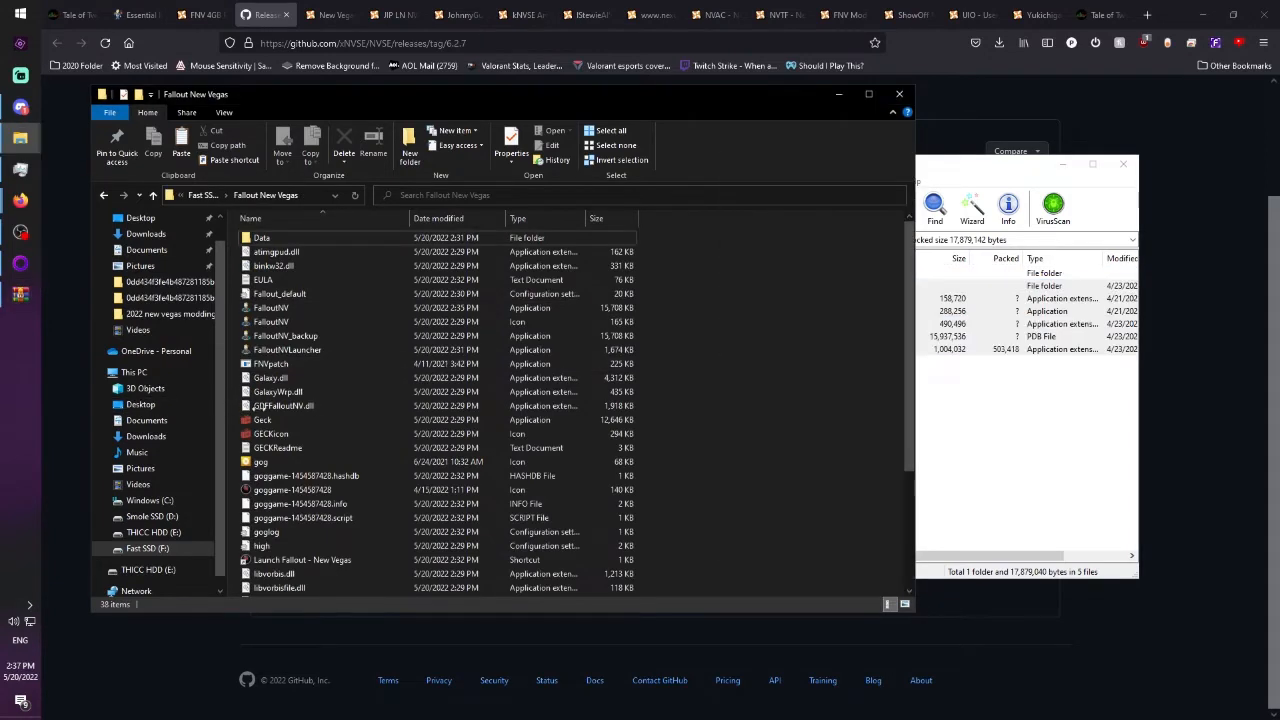
scroll(292, 412, down, 5)
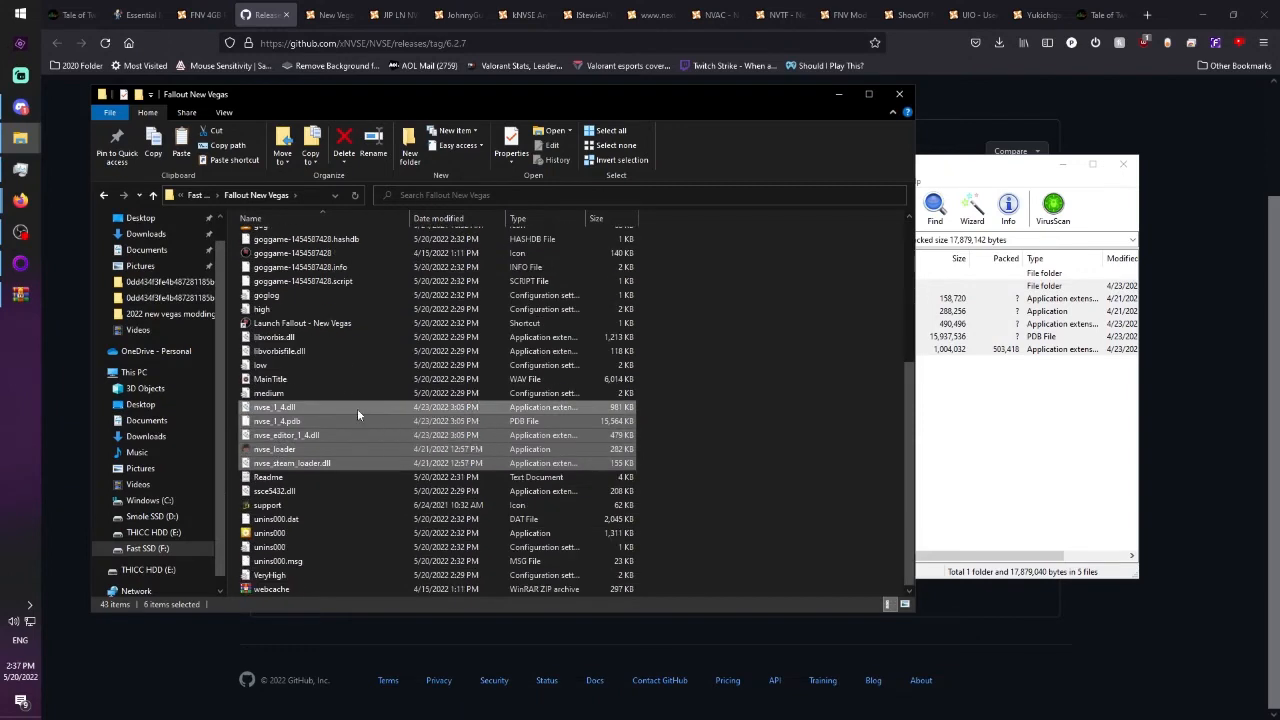
click(683, 455)
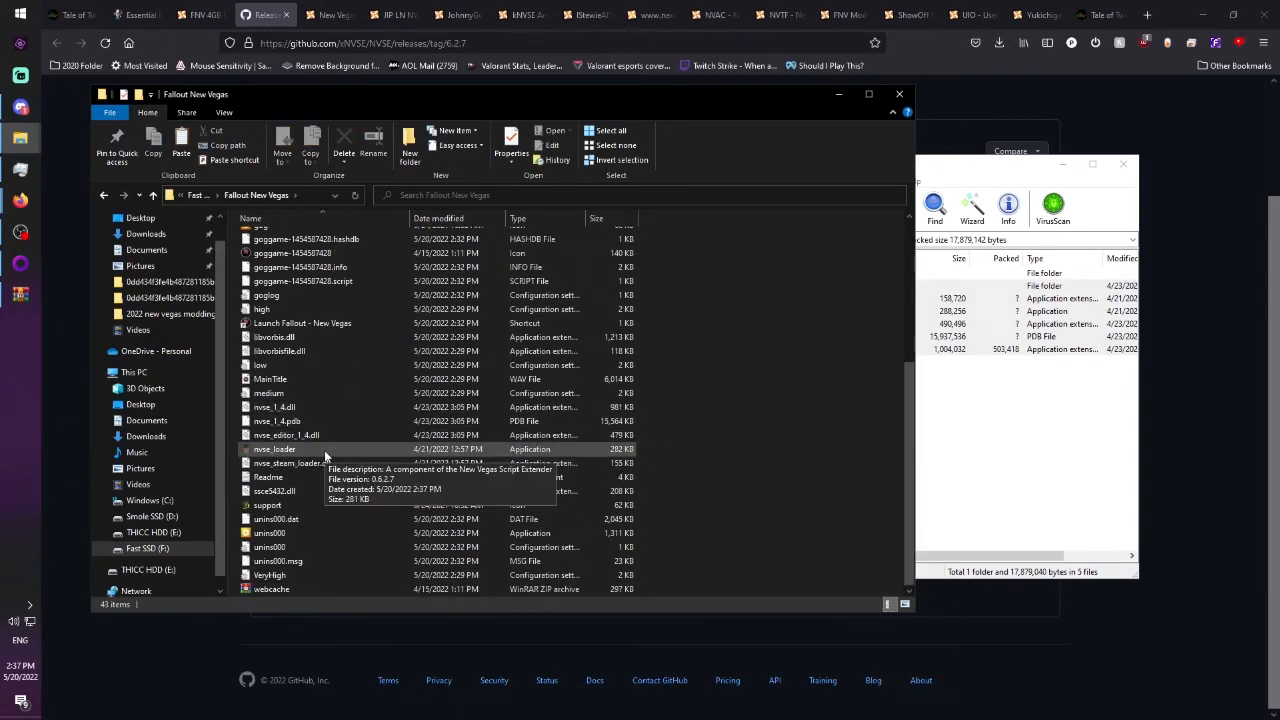
Launch Mod Organizer 2 and choose NVSE as the executable to run in place of Tale of Two Wastelands.
click(5, 7)
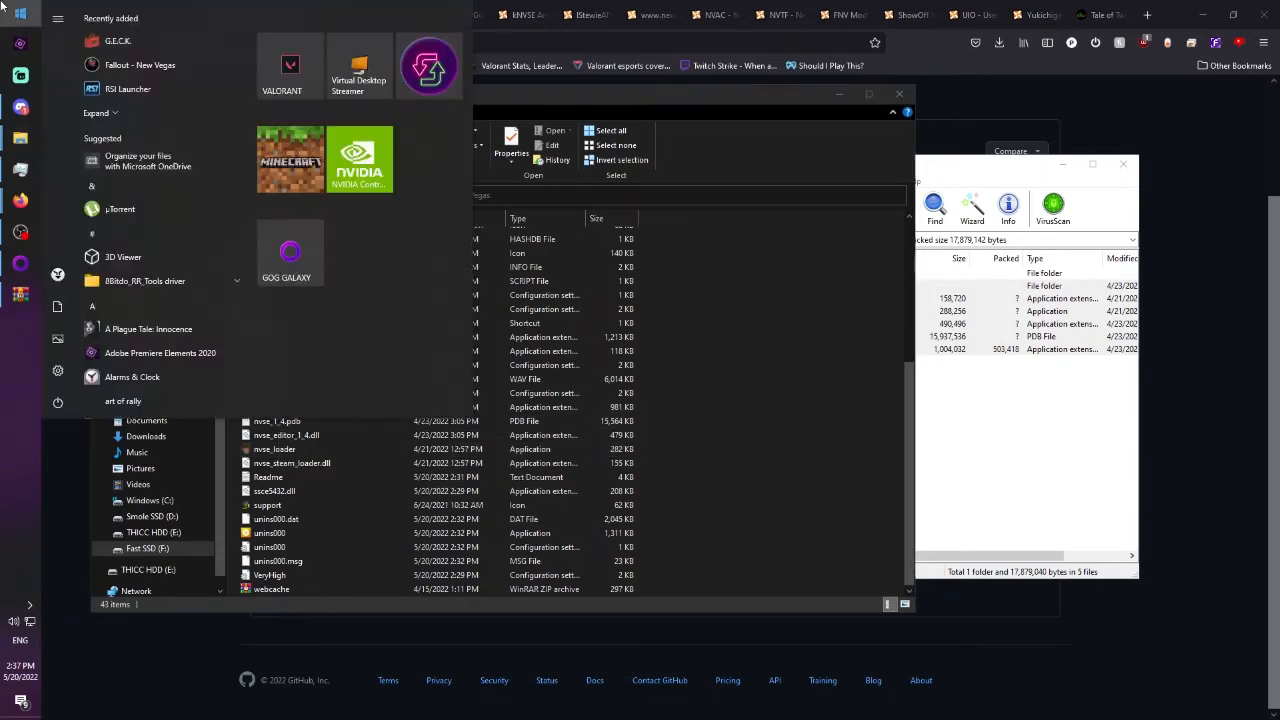
text(mod)
key(Escape)
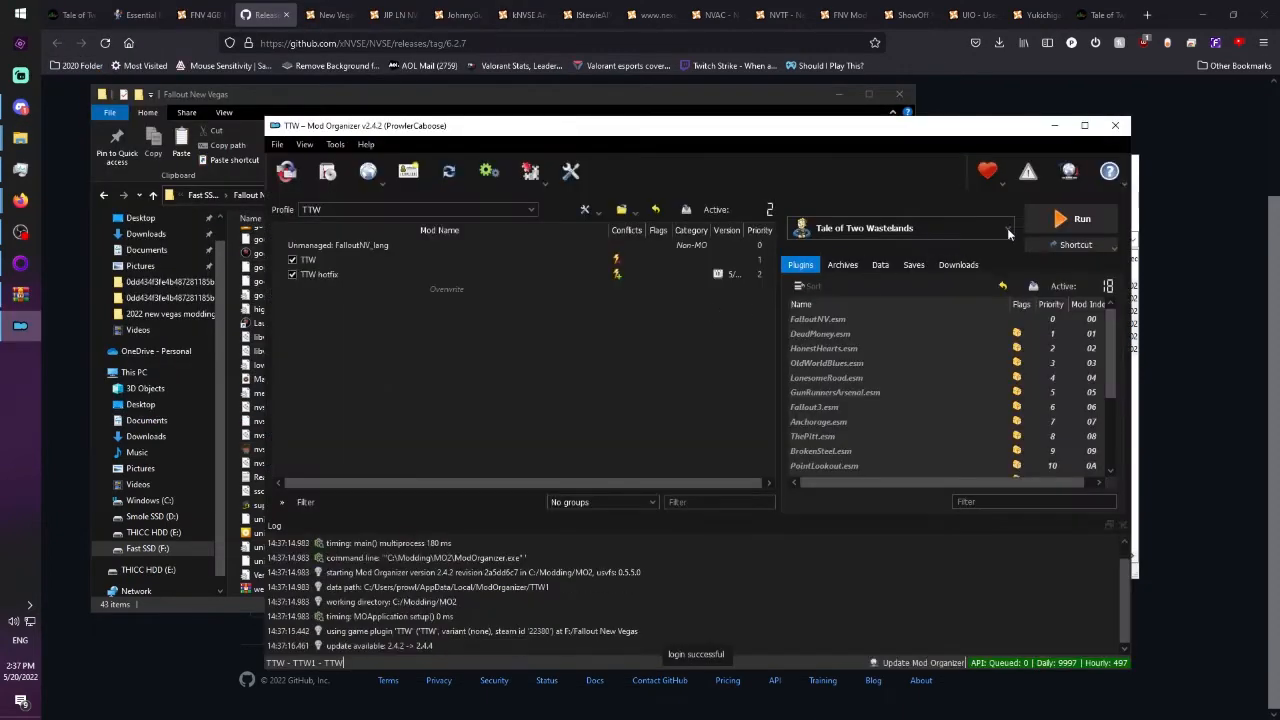
click(1007, 229)
click(860, 376)
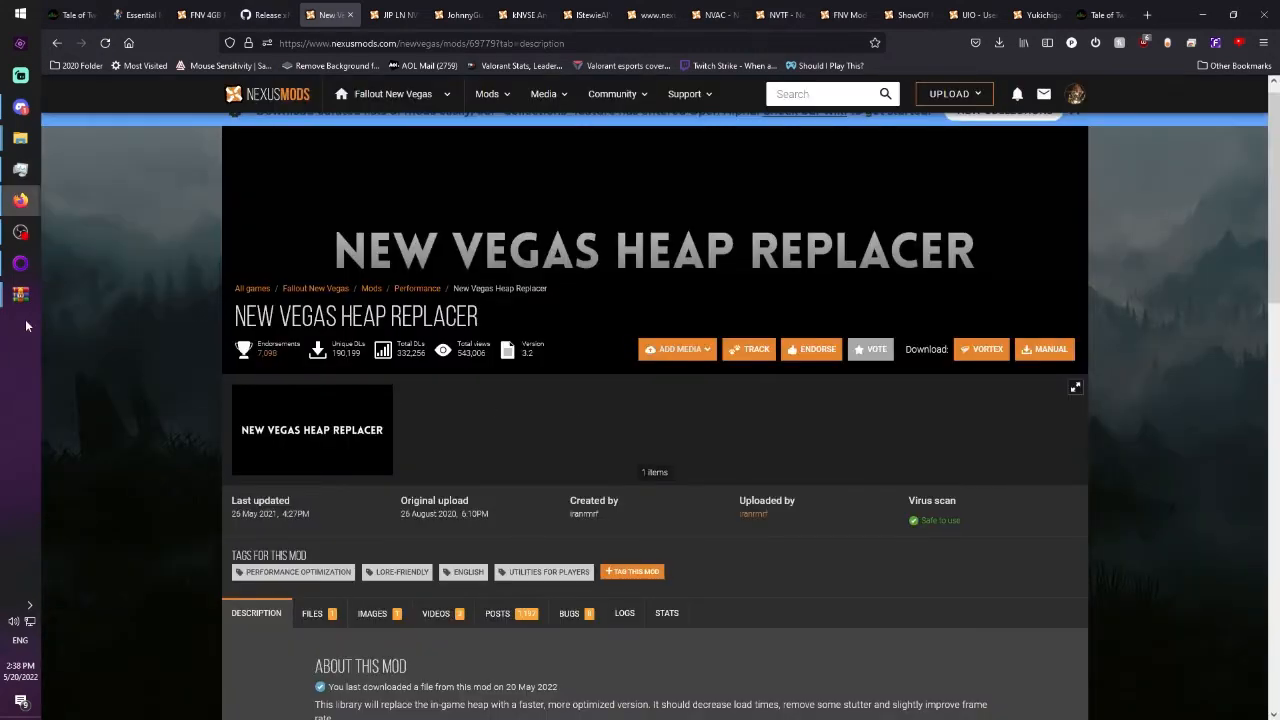
Run cpu_info.exe from the downloaded New Vegas Heap Replacer archive to check which instruction set the CPU supports, and dismiss its console.
mouse_move(20, 294)
click(113, 353)
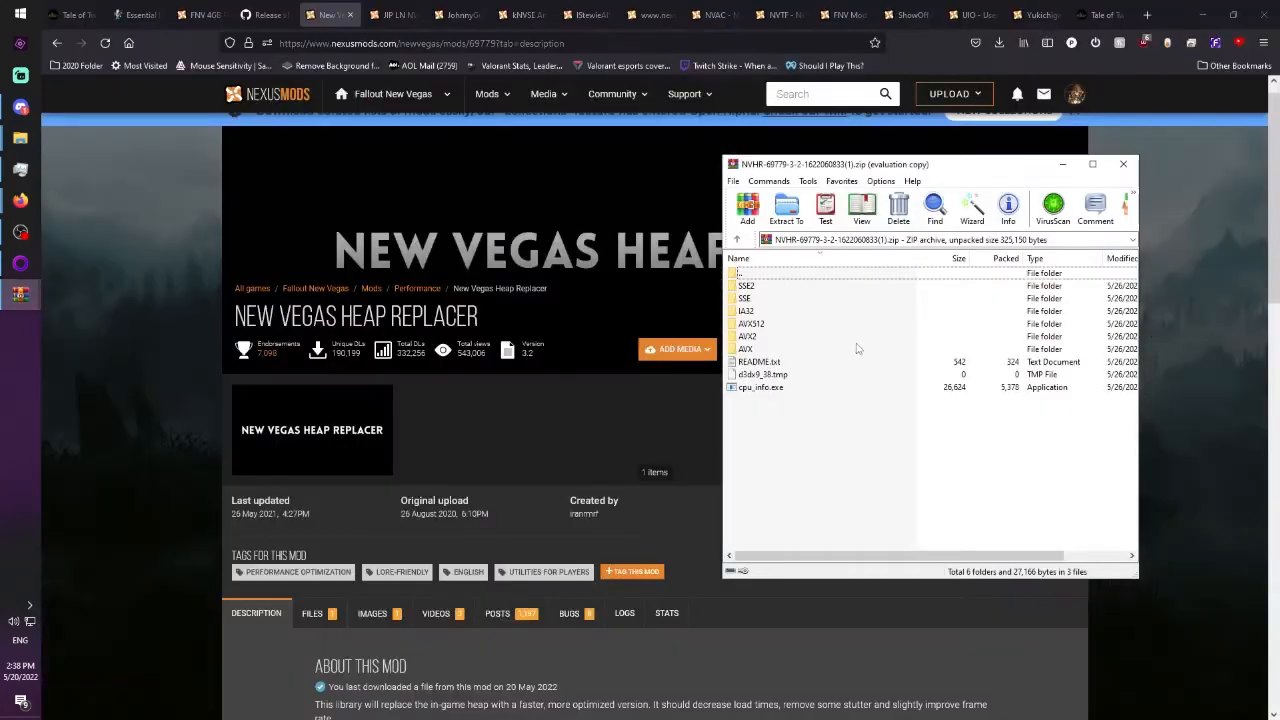
click(790, 364)
double_click(762, 388)
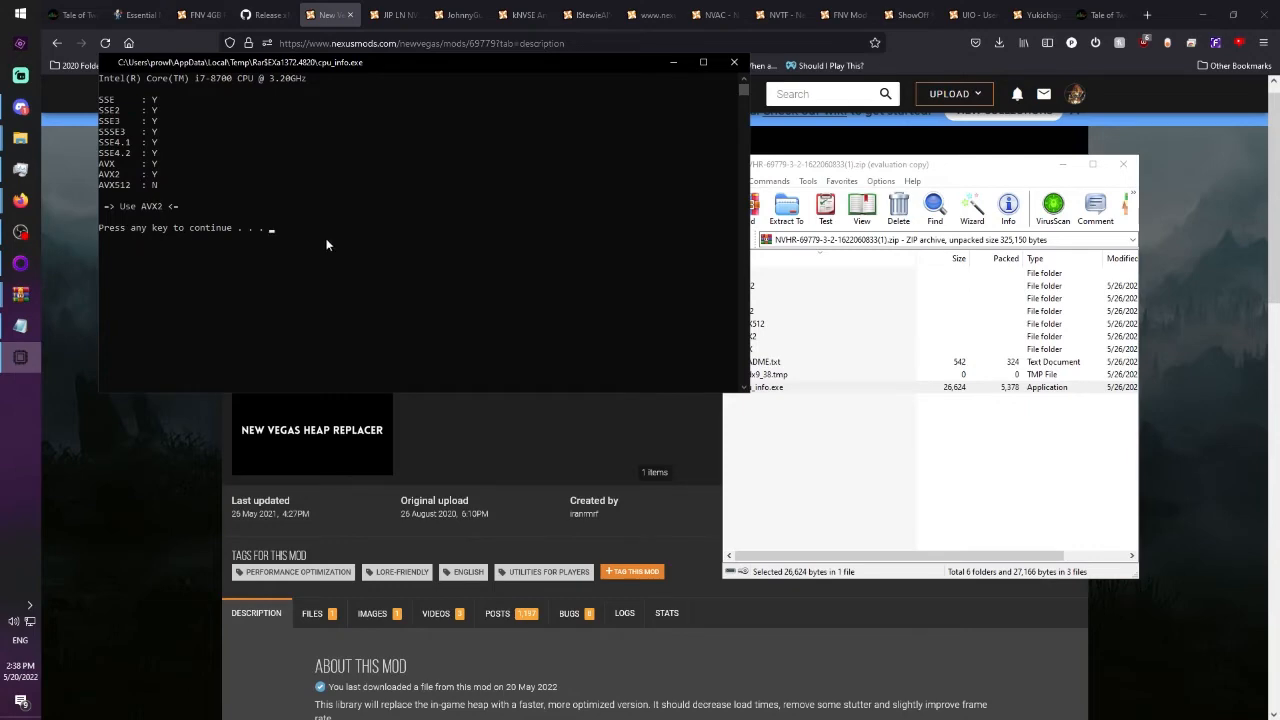
key(Return)
Copy d3dx9_38.dll from the heap replacer archive's AVX2 folder into the Fallout New Vegas folder and return to the archive's root.
double_click(755, 337)
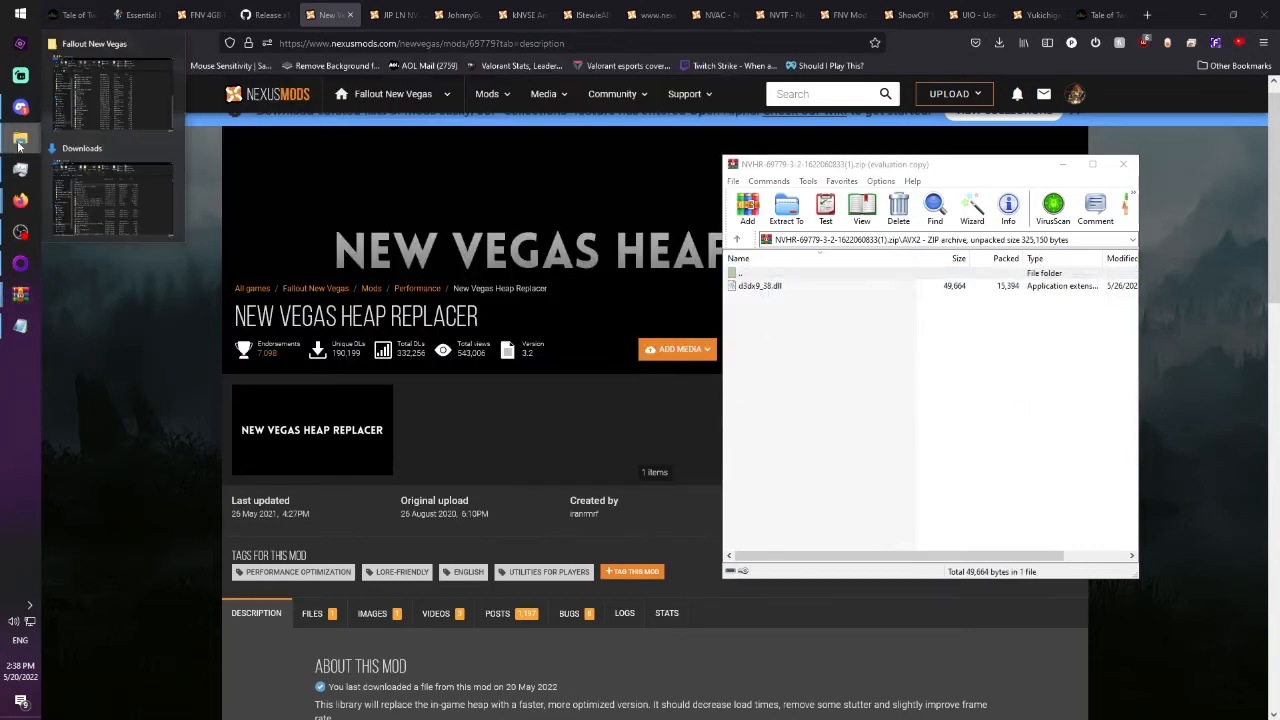
click(110, 85)
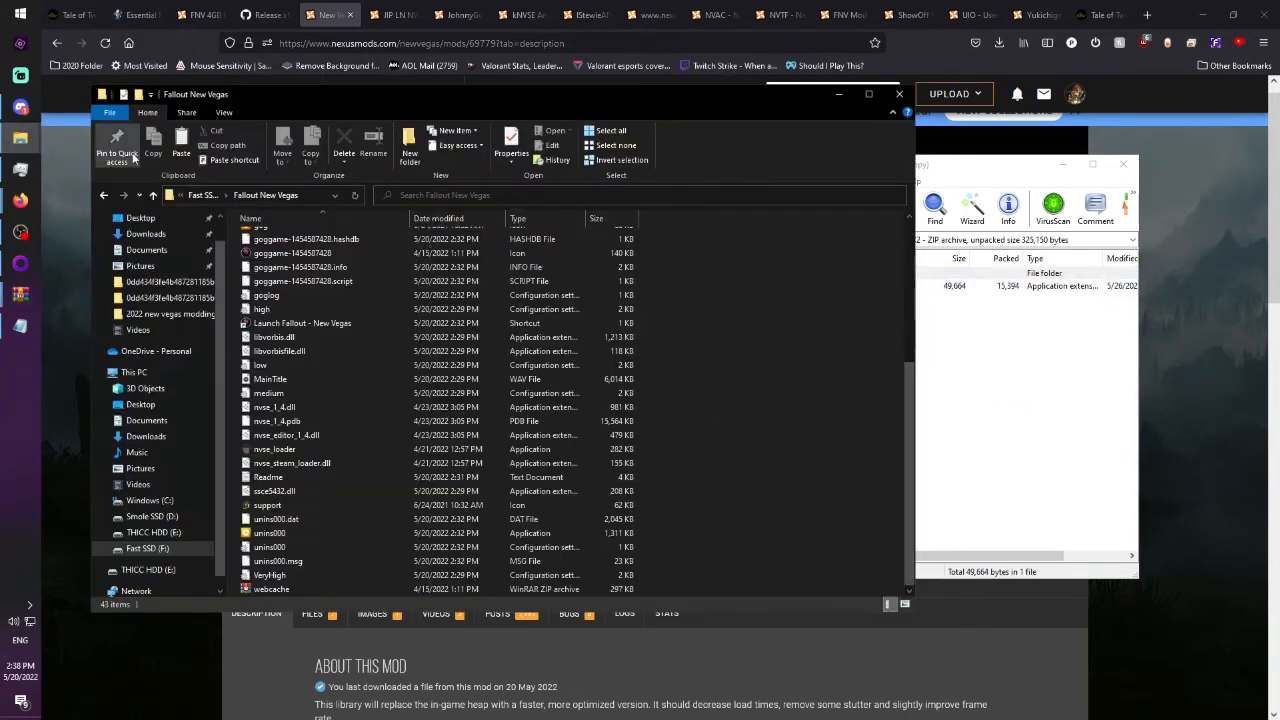
click(956, 354)
drag(776, 288, 236, 342)
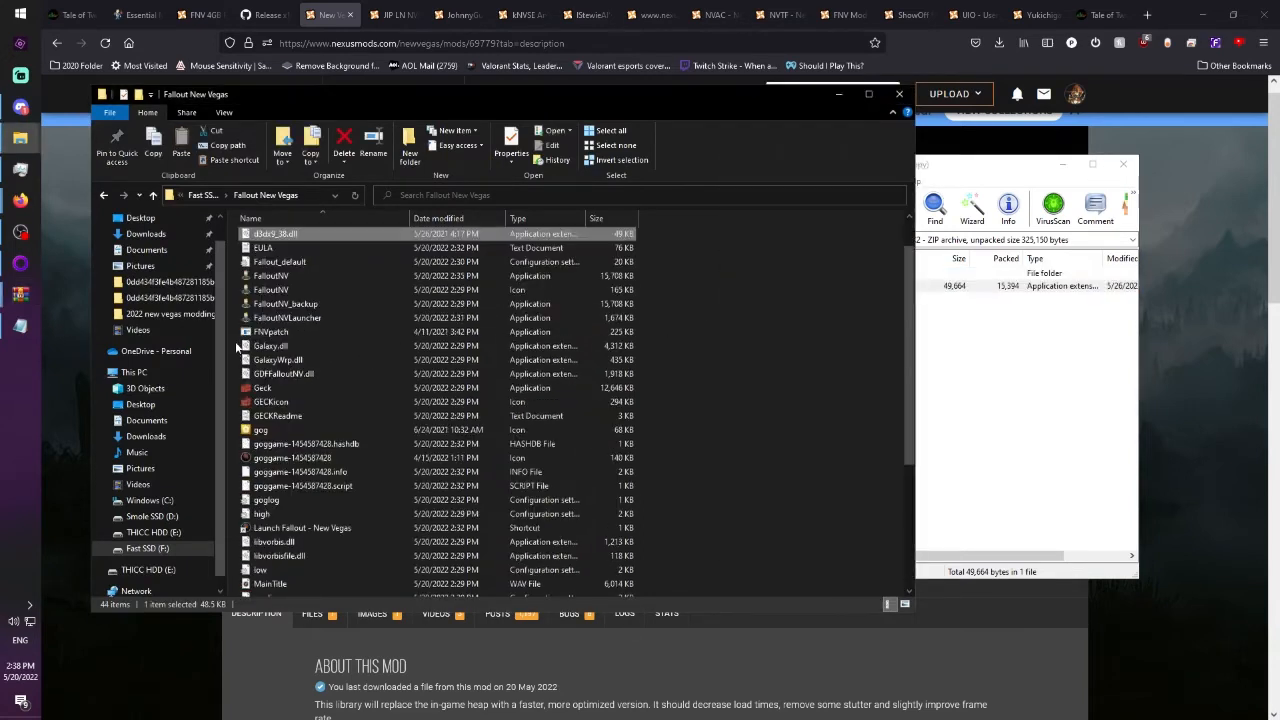
click(737, 384)
click(935, 368)
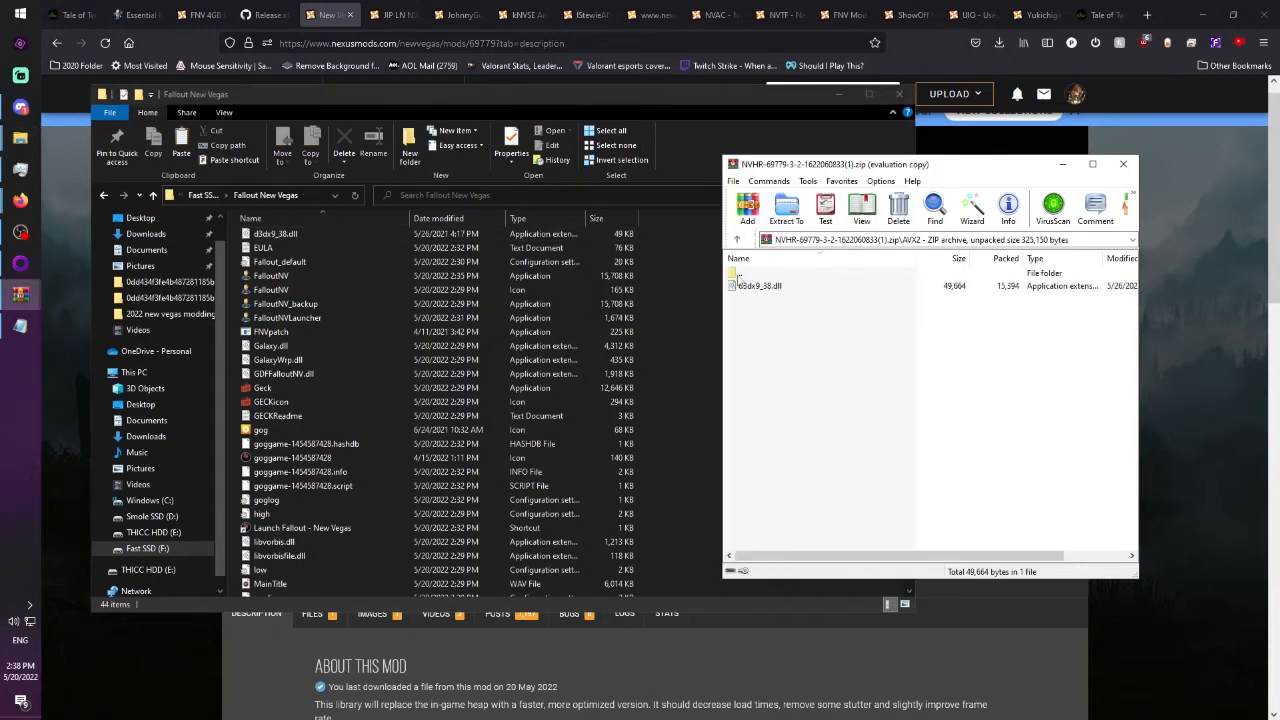
double_click(739, 276)
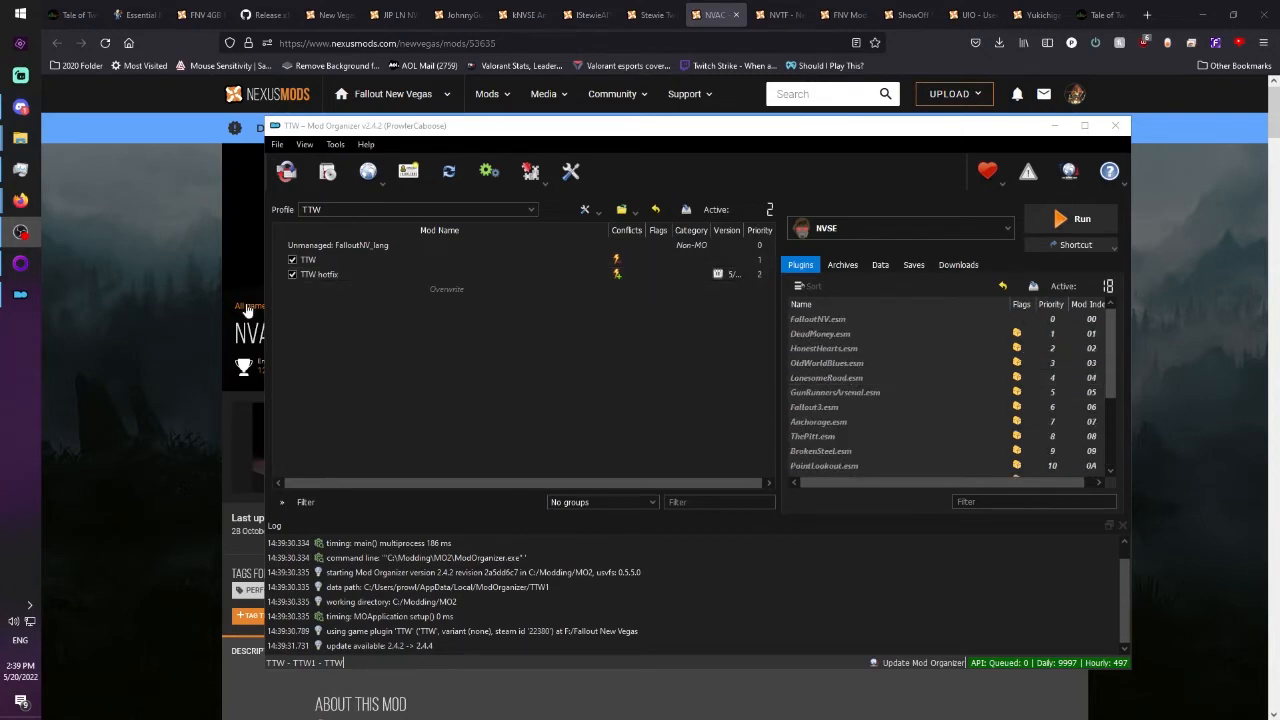
Request the Vortex download of JIP LN NVSE Plugin from its Nexus page, continuing past the xNVSE requirement notice.
click(134, 256)
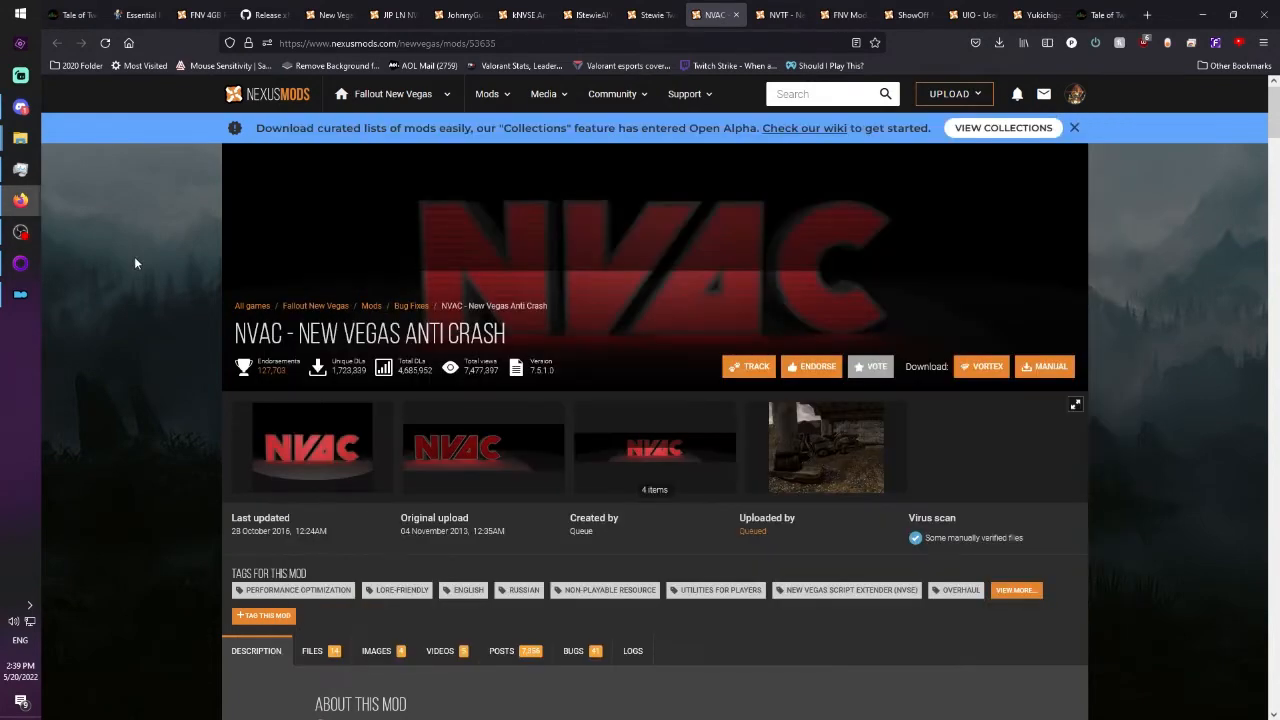
click(390, 14)
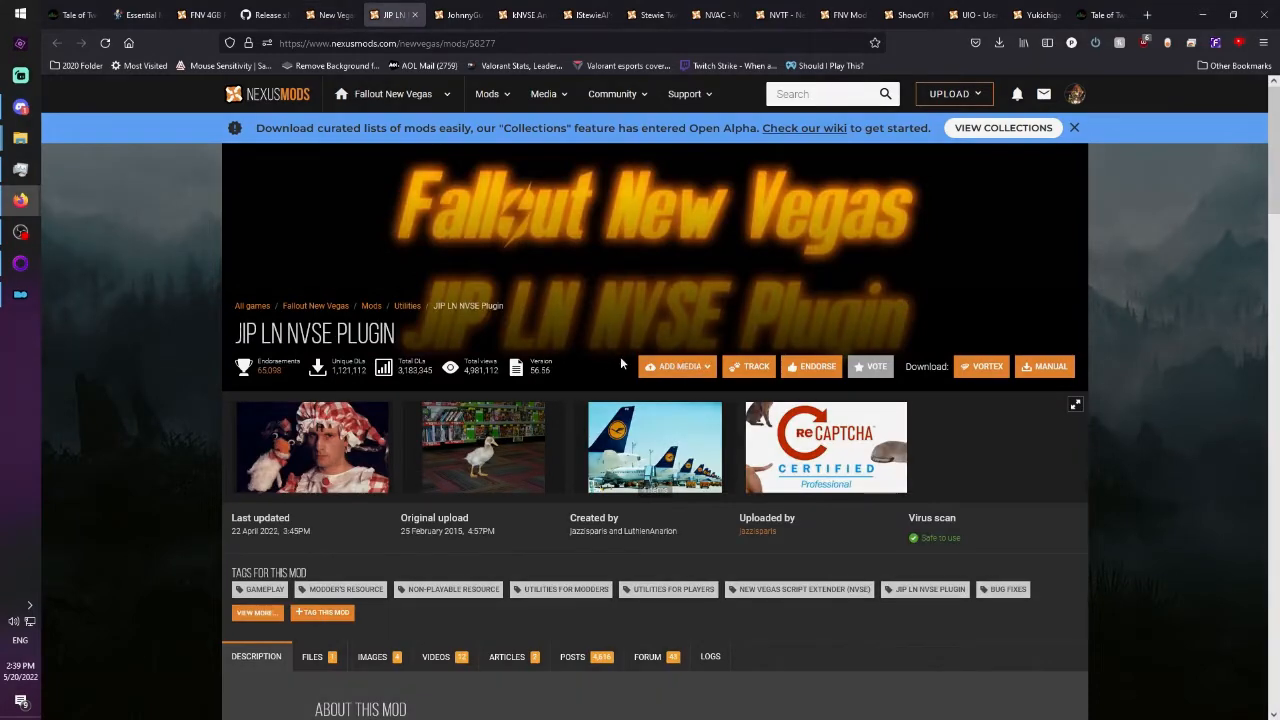
click(981, 366)
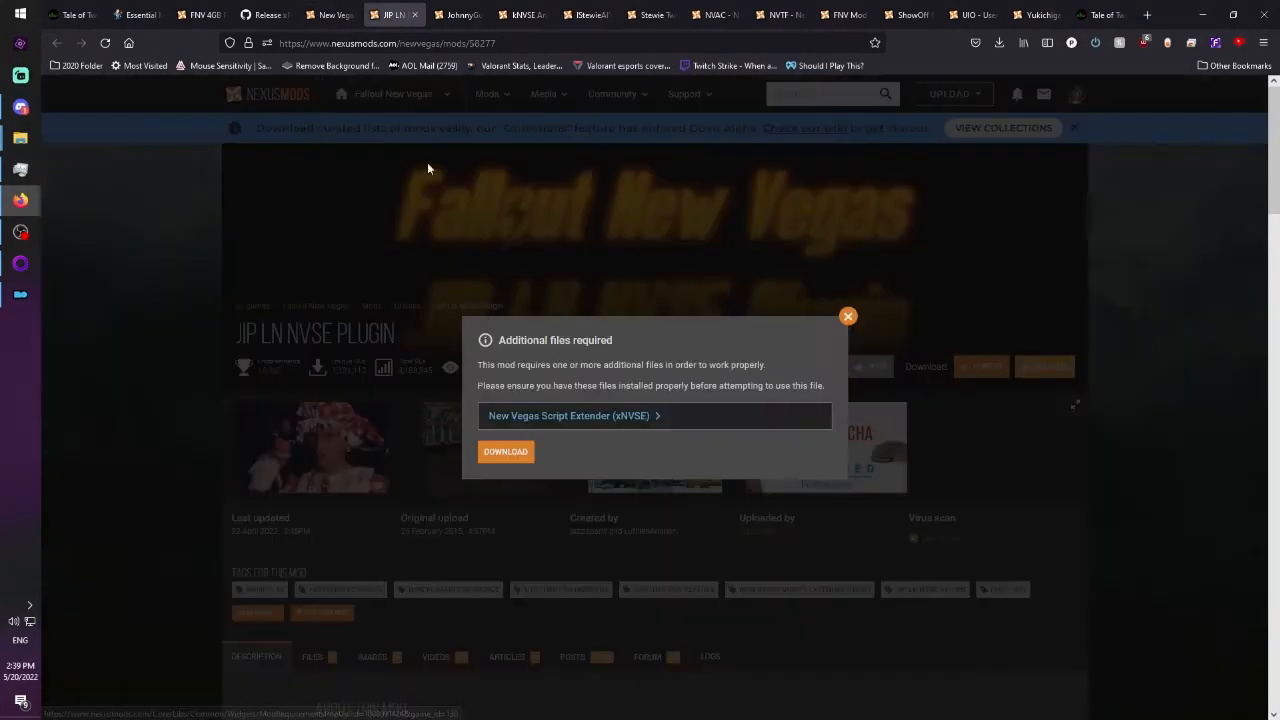
click(848, 317)
click(984, 370)
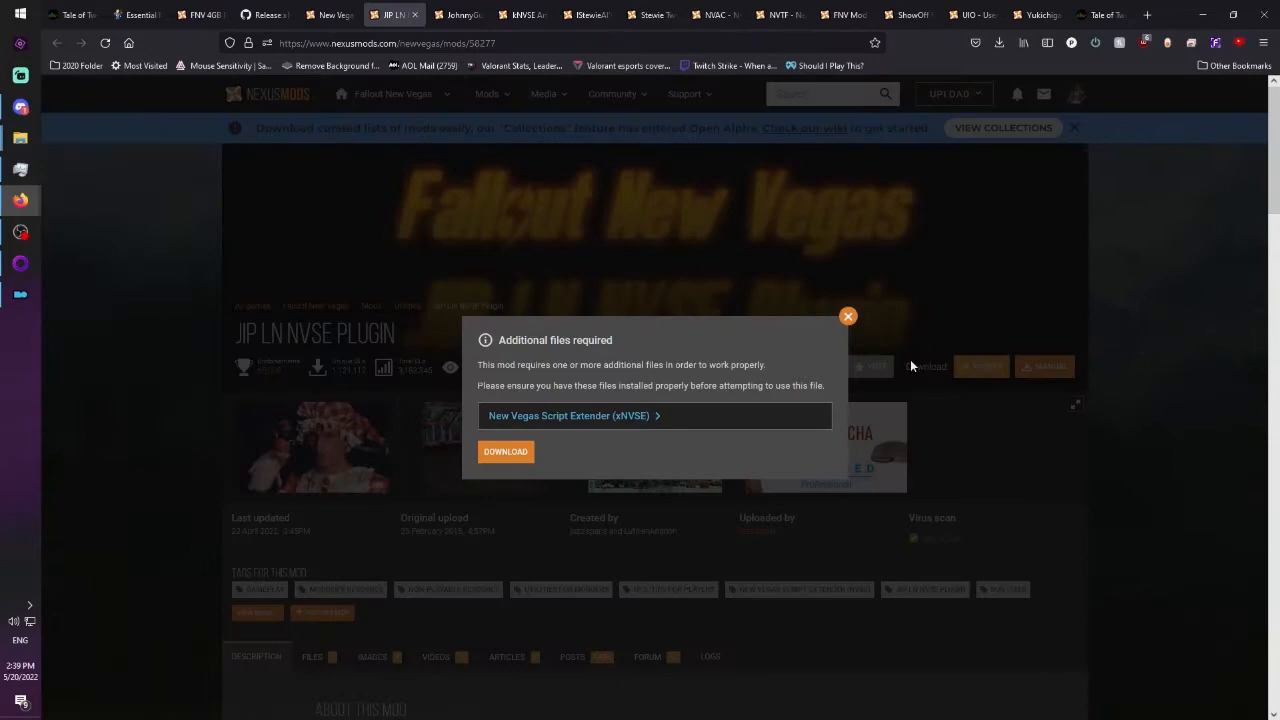
click(522, 456)
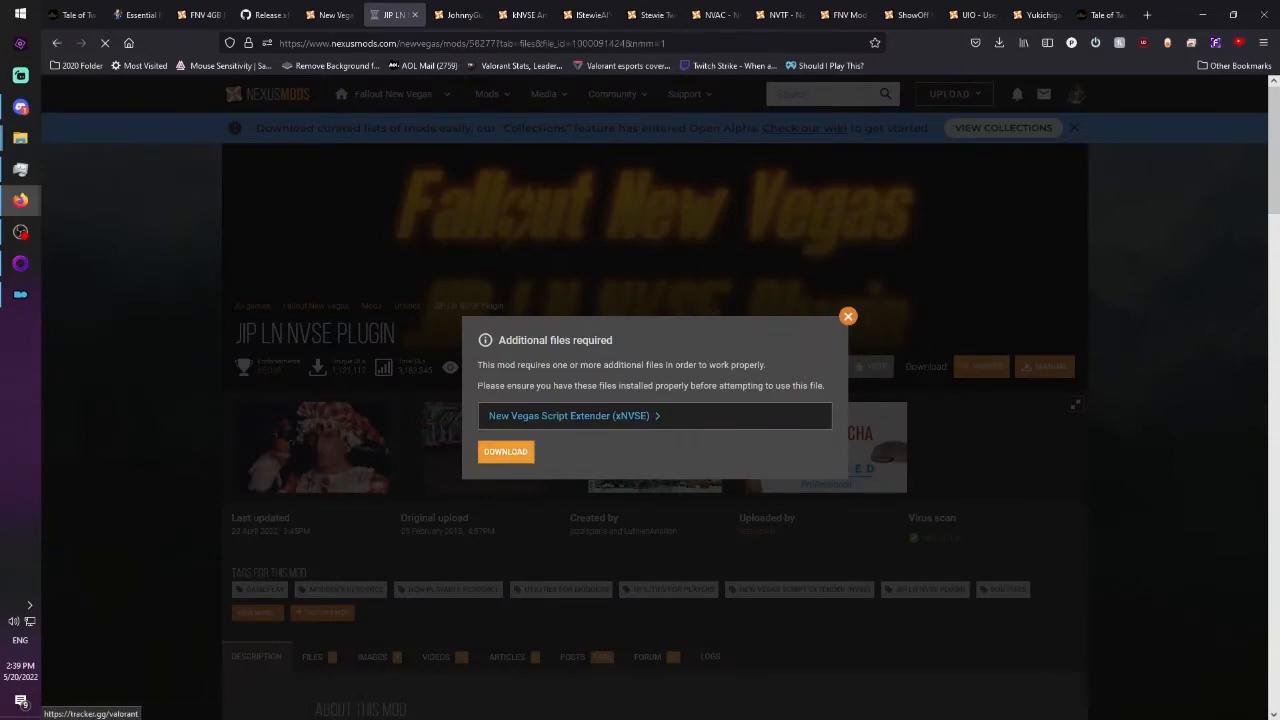
Request the Vortex downloads of JohnnyGuitar NVSE and kNVSE Animation Plugin, and start the free slow download for kNVSE.
click(455, 14)
click(981, 366)
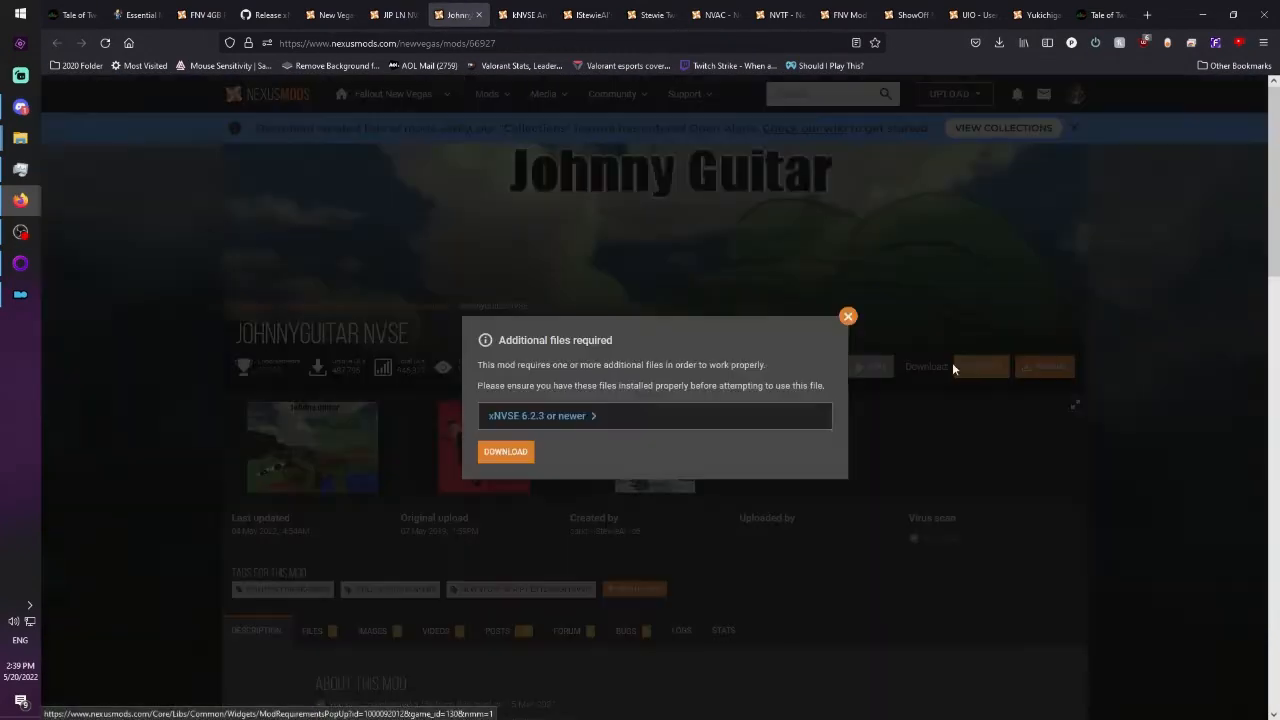
click(520, 451)
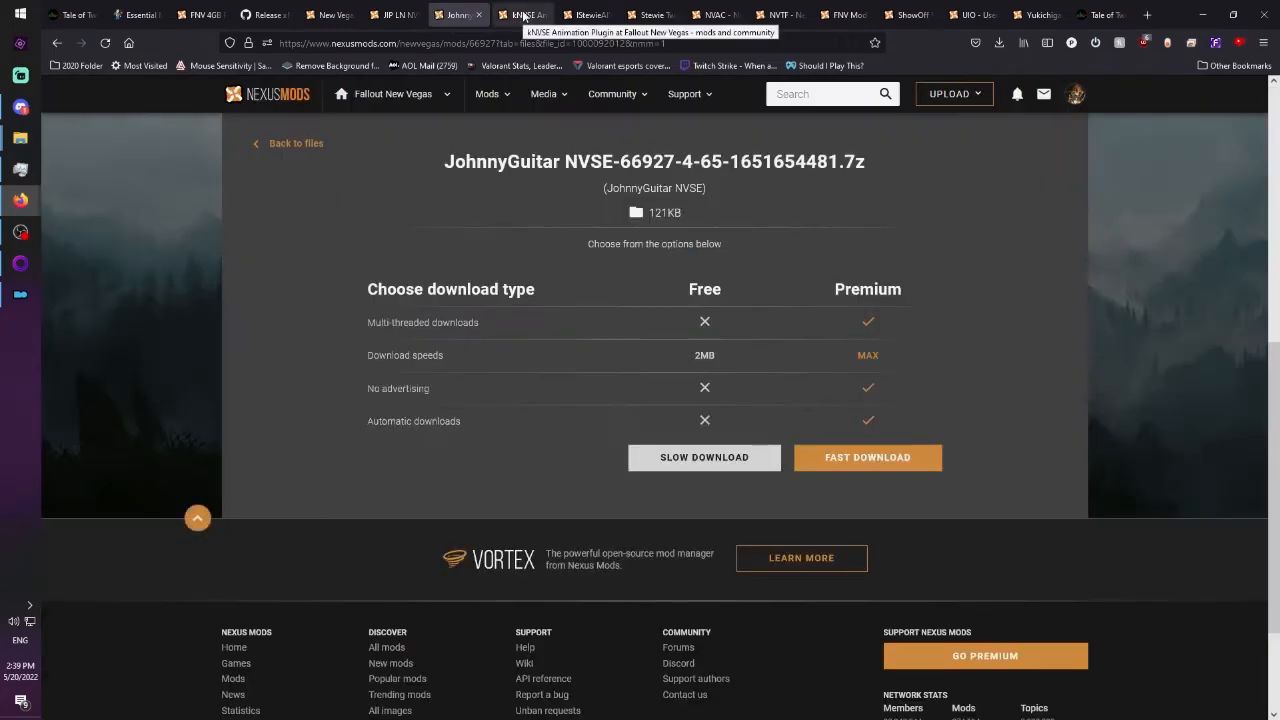
click(523, 14)
click(978, 368)
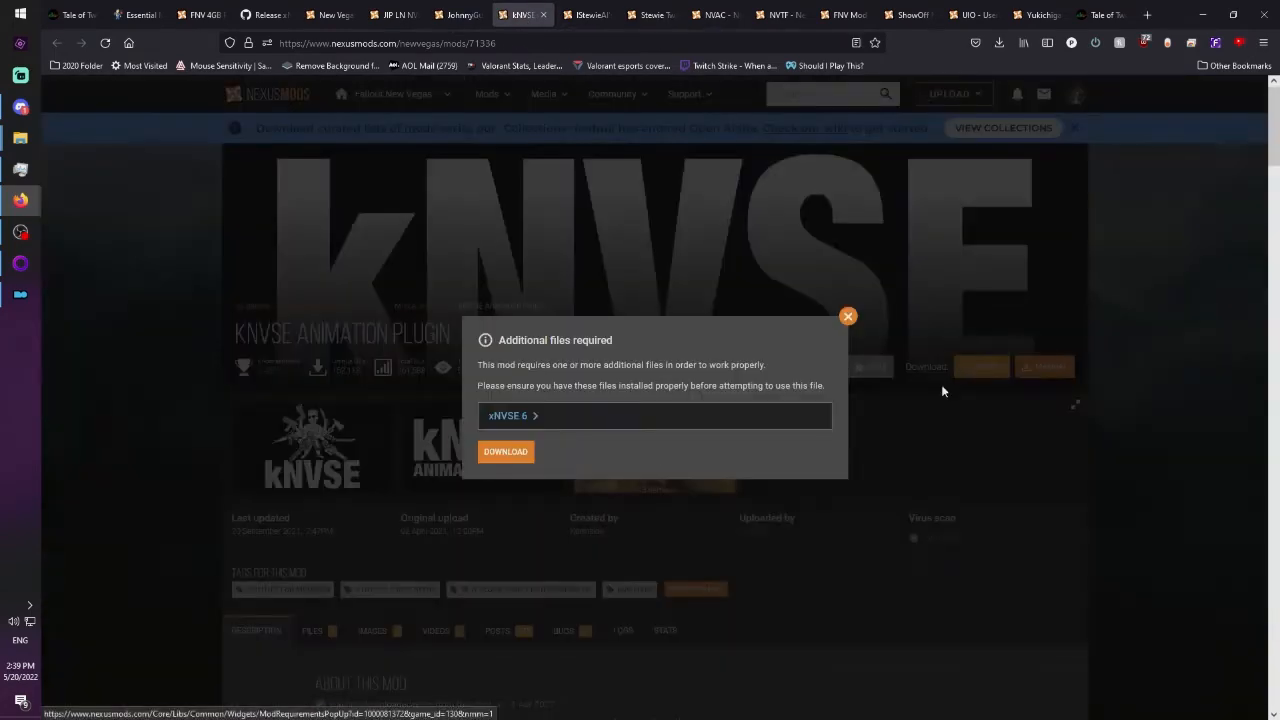
click(511, 455)
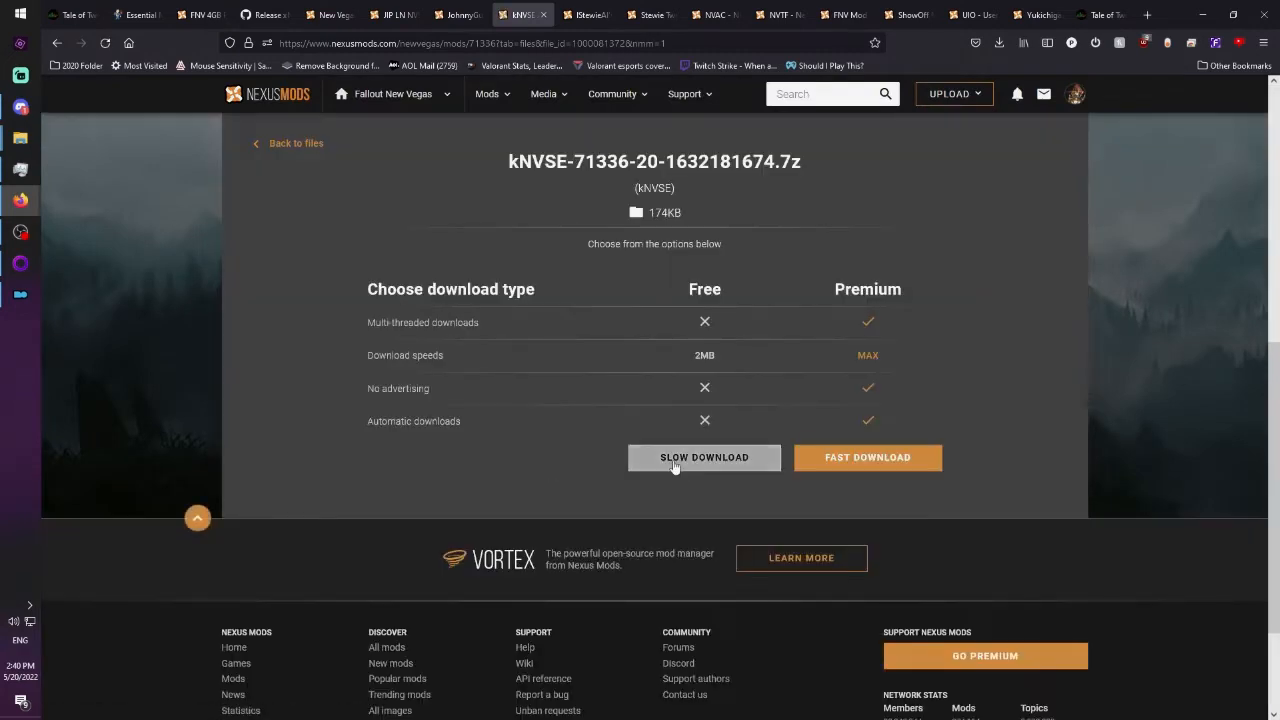
click(674, 463)
Start the free slow downloads of JohnnyGuitar NVSE and JIP LN NVSE Plugin on their open Nexus pages.
click(462, 14)
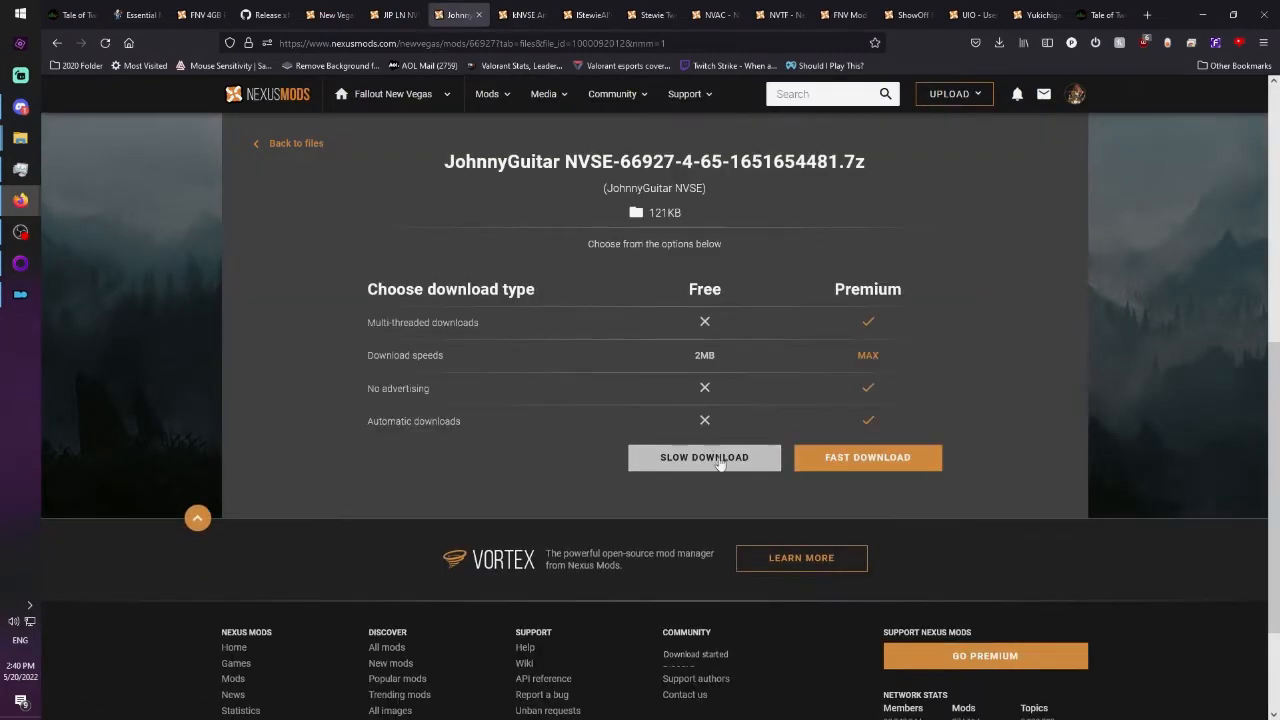
click(704, 457)
click(394, 14)
click(704, 457)
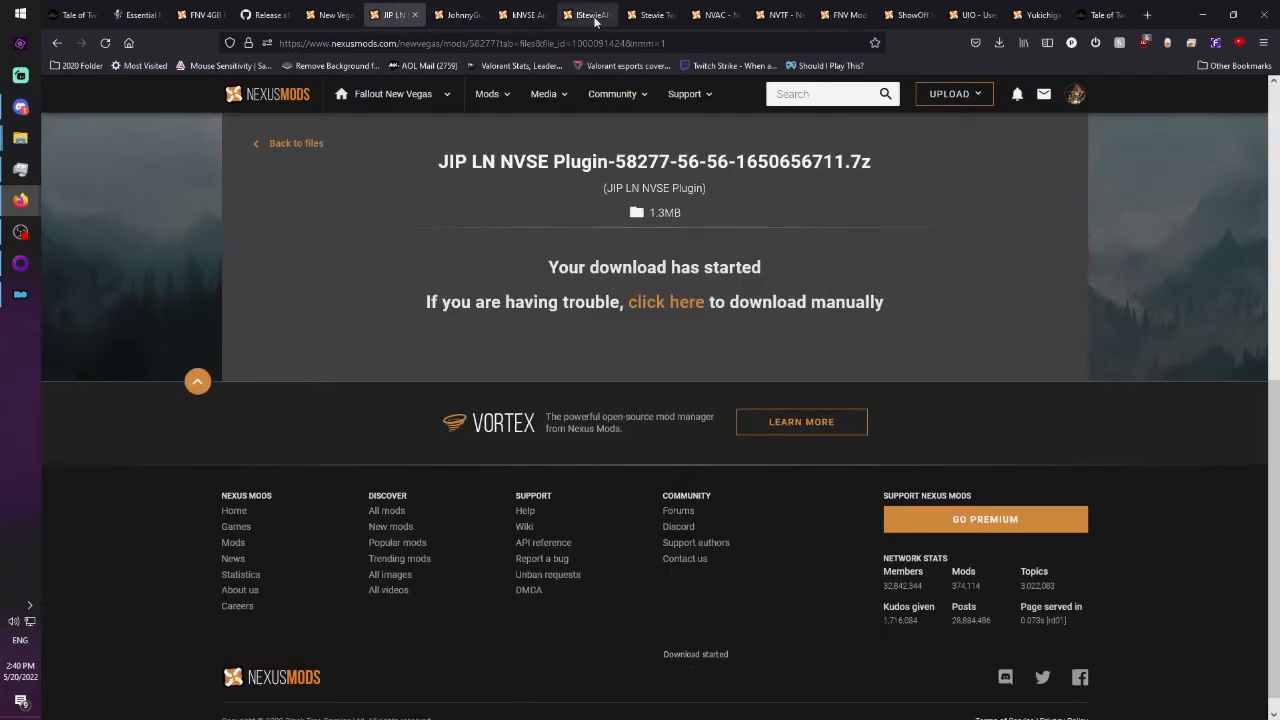
Review the lStewieAl's Tweaks and Engine Fixes page, and download Stewie Tweaks Essentials INI through Vortex with the slow option.
click(592, 14)
scroll(692, 330, up, 2)
scroll(641, 427, up, 1)
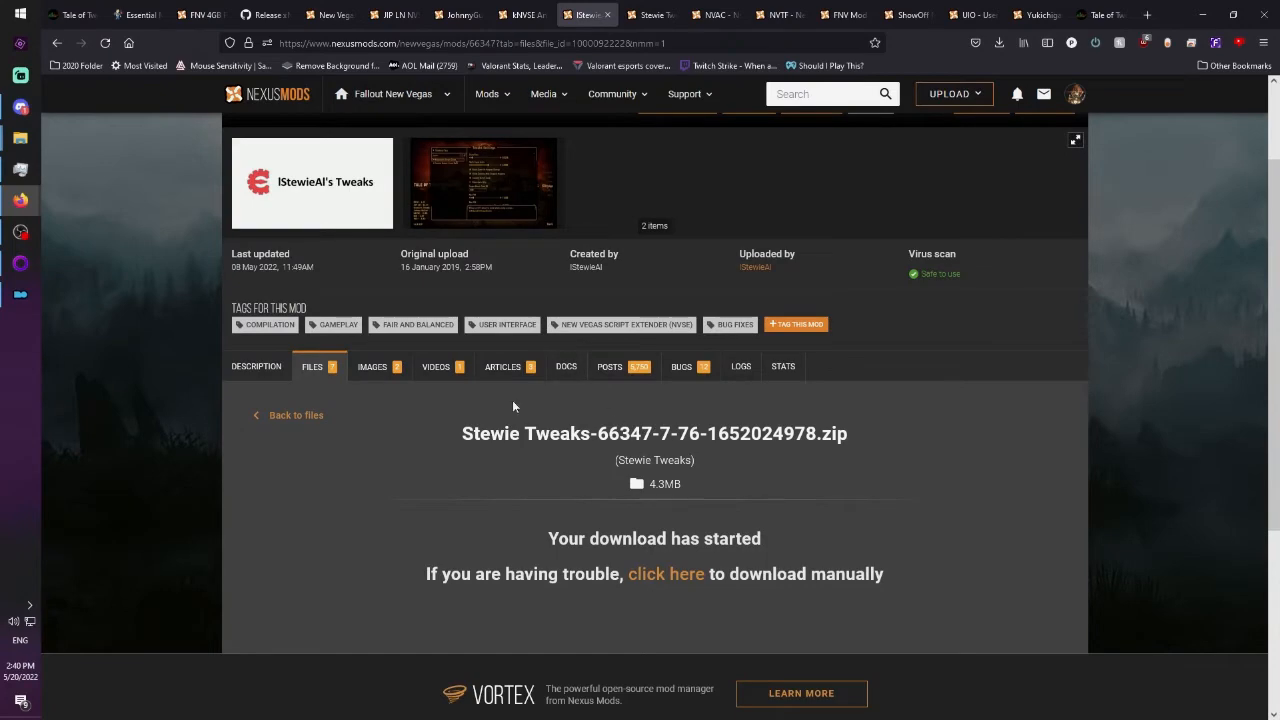
scroll(512, 406, up, 2)
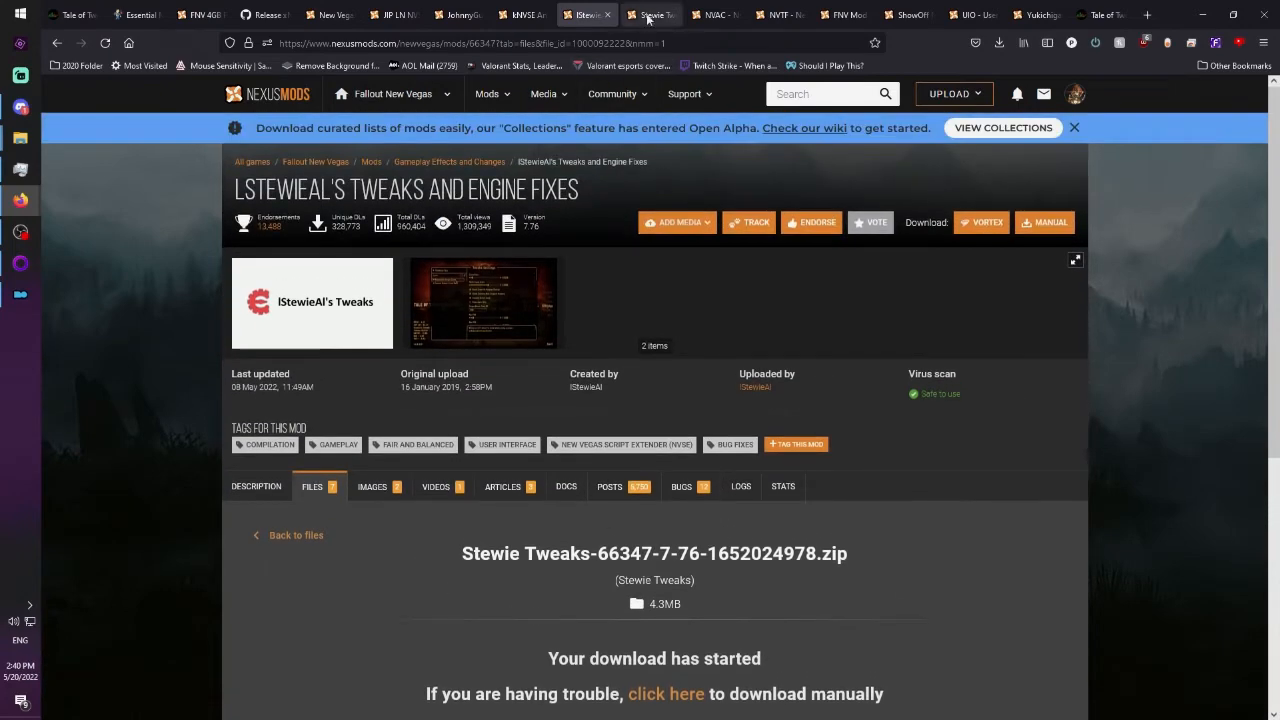
click(648, 16)
scroll(821, 312, up, 5)
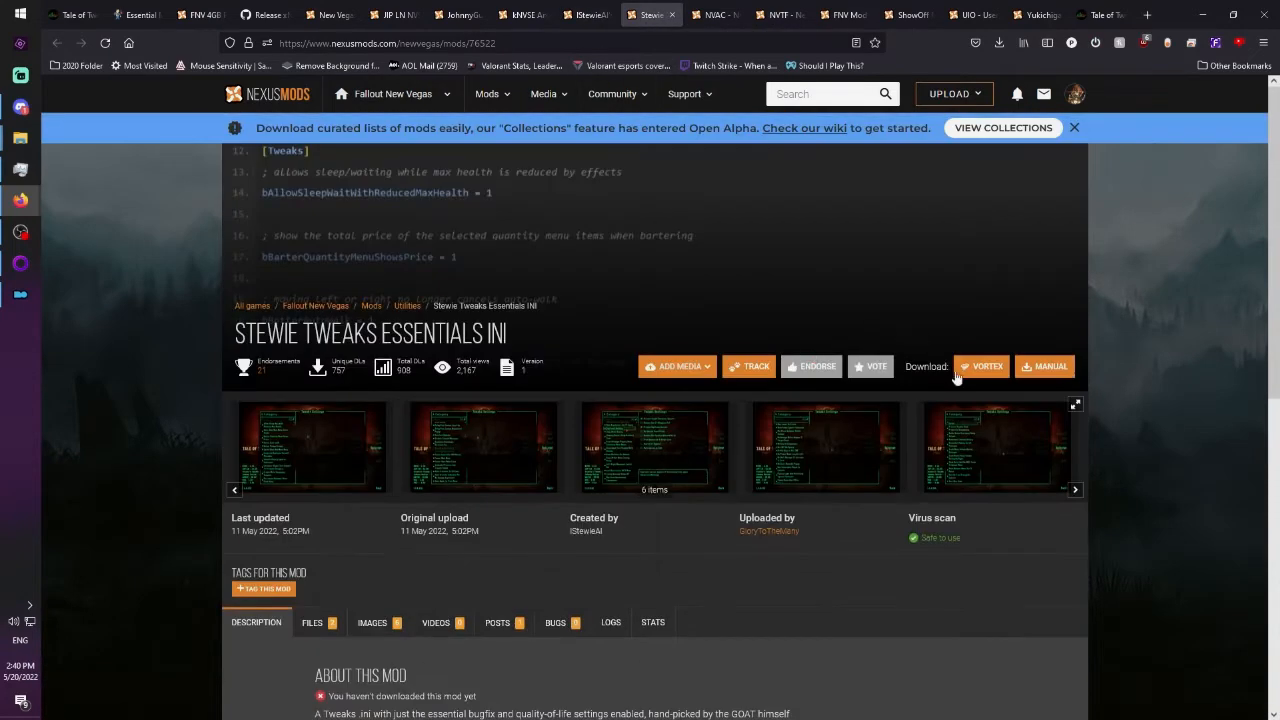
click(975, 366)
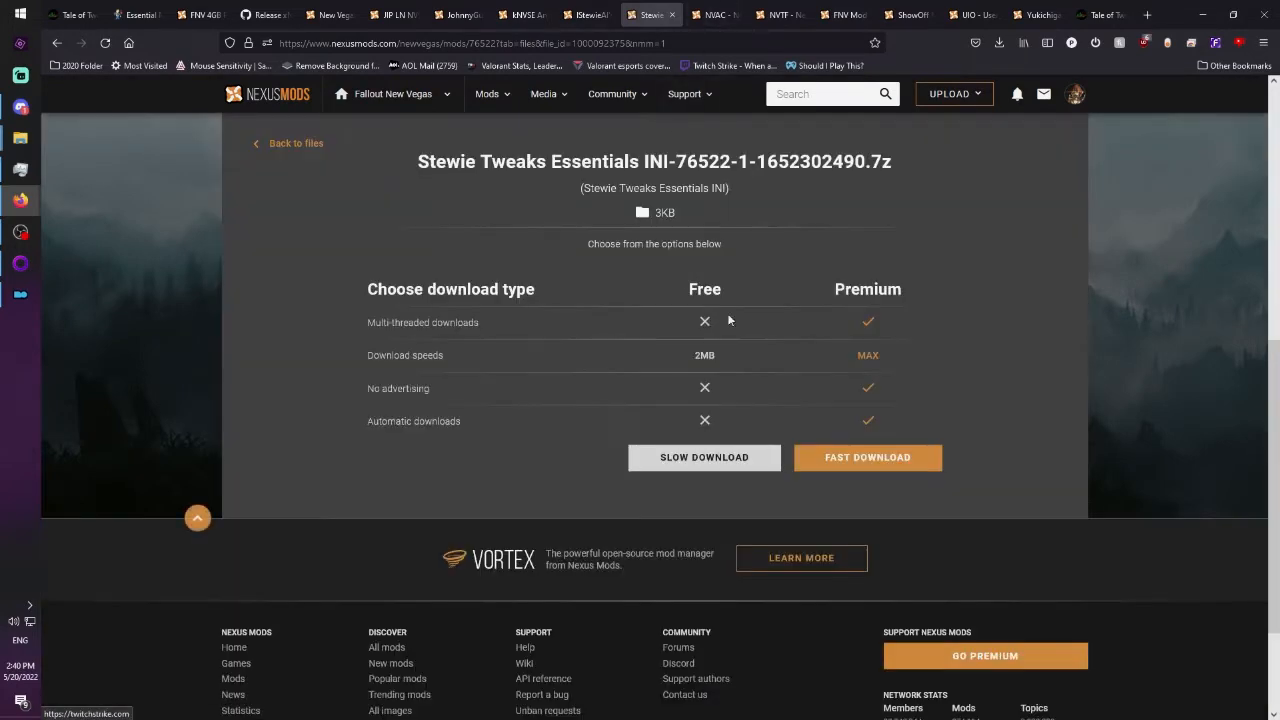
click(704, 457)
Download NVAC - New Vegas Anti Crash from its Nexus page through Vortex with the free slow option.
click(712, 15)
click(986, 367)
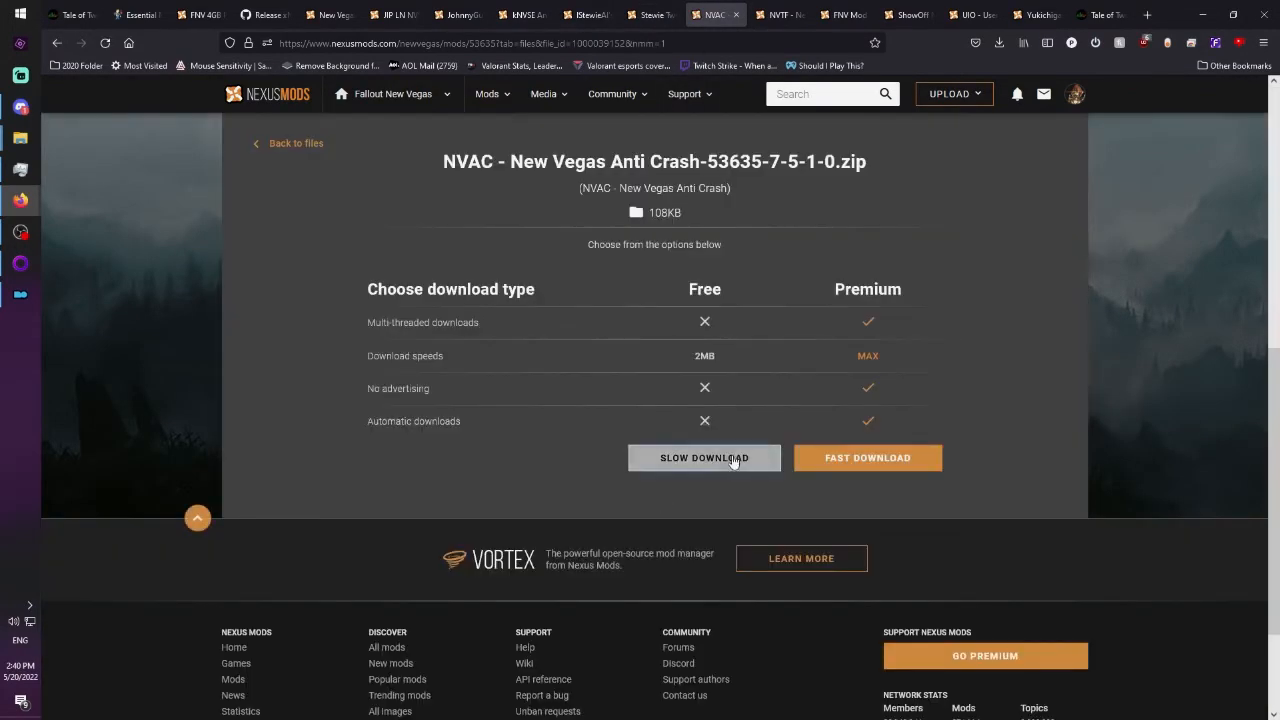
click(733, 459)
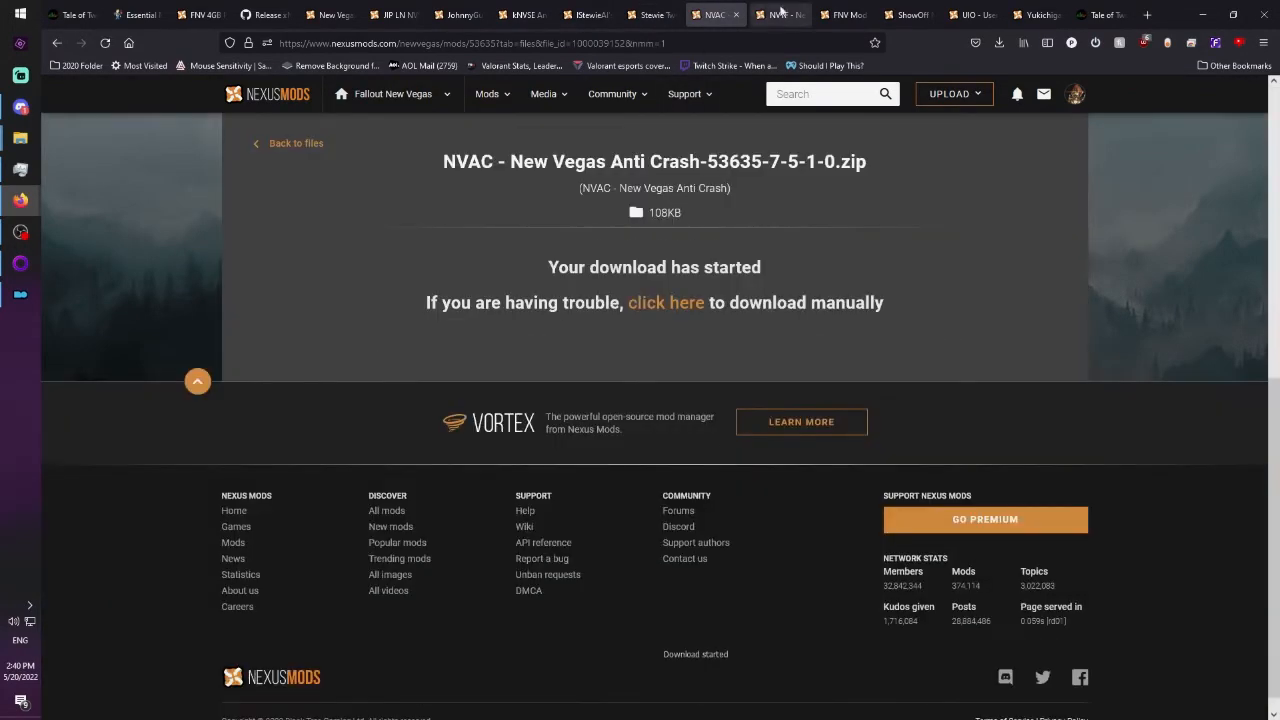
Download NVTF - New Vegas Tick Fix from its Nexus page through Vortex with the free slow option.
click(780, 15)
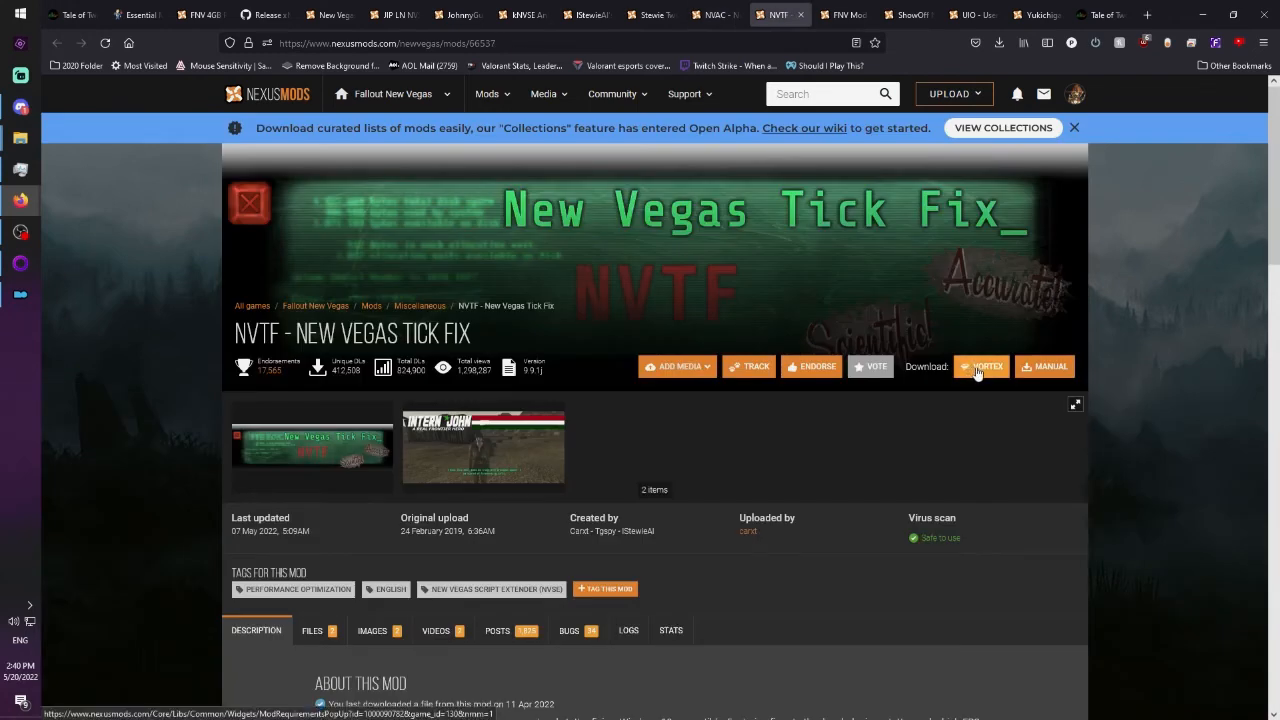
click(981, 368)
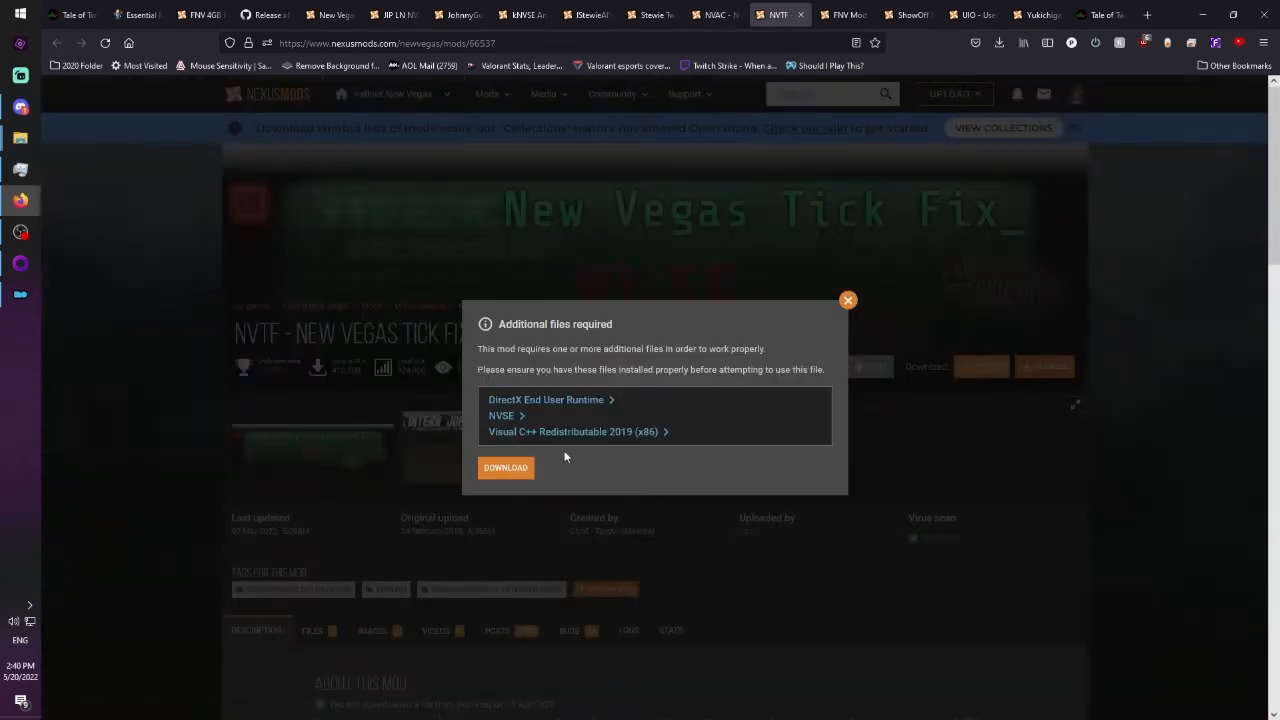
click(505, 471)
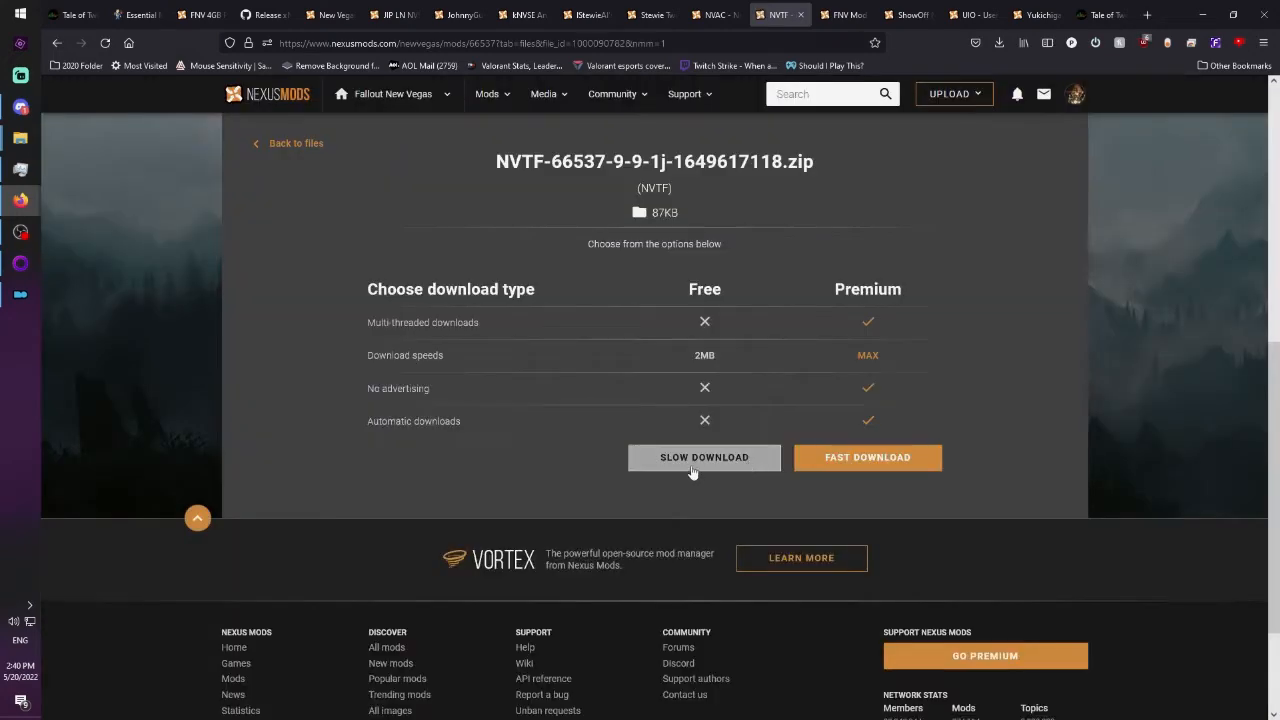
click(696, 462)
Request the Vortex download of FNV Mod Limit Fix from its Nexus page, accepting the additional file requirement.
click(845, 14)
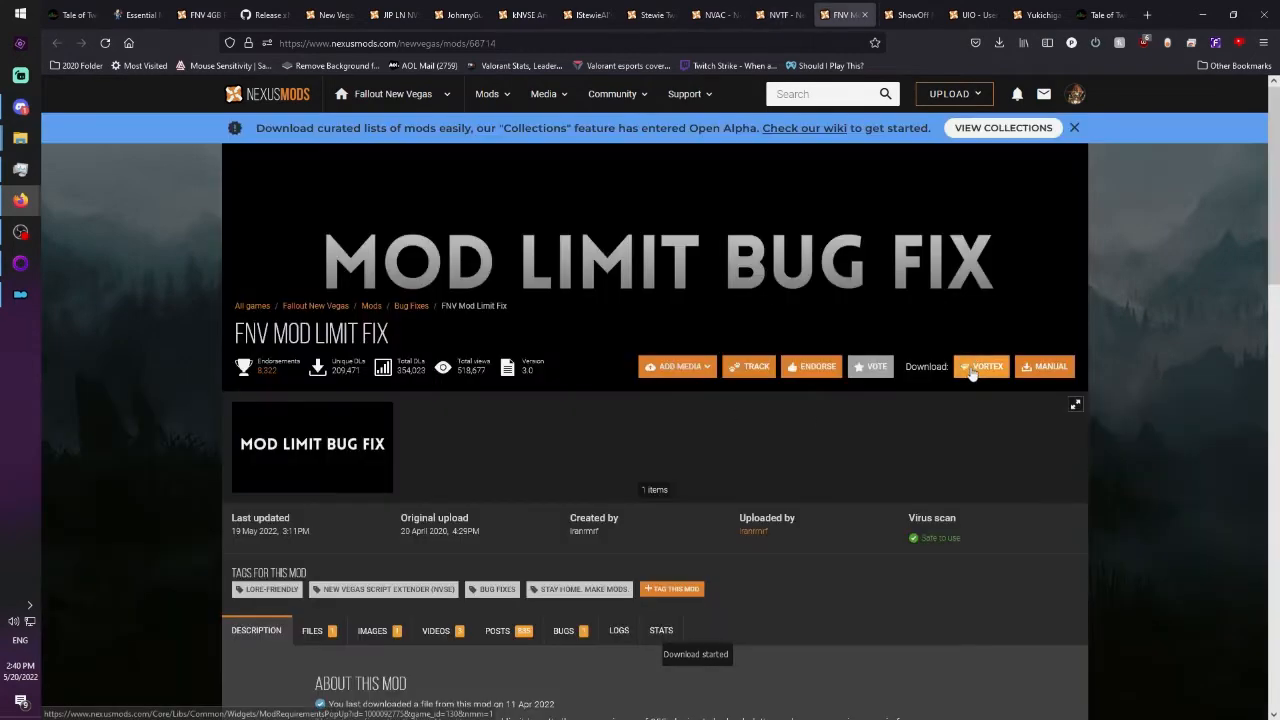
click(975, 368)
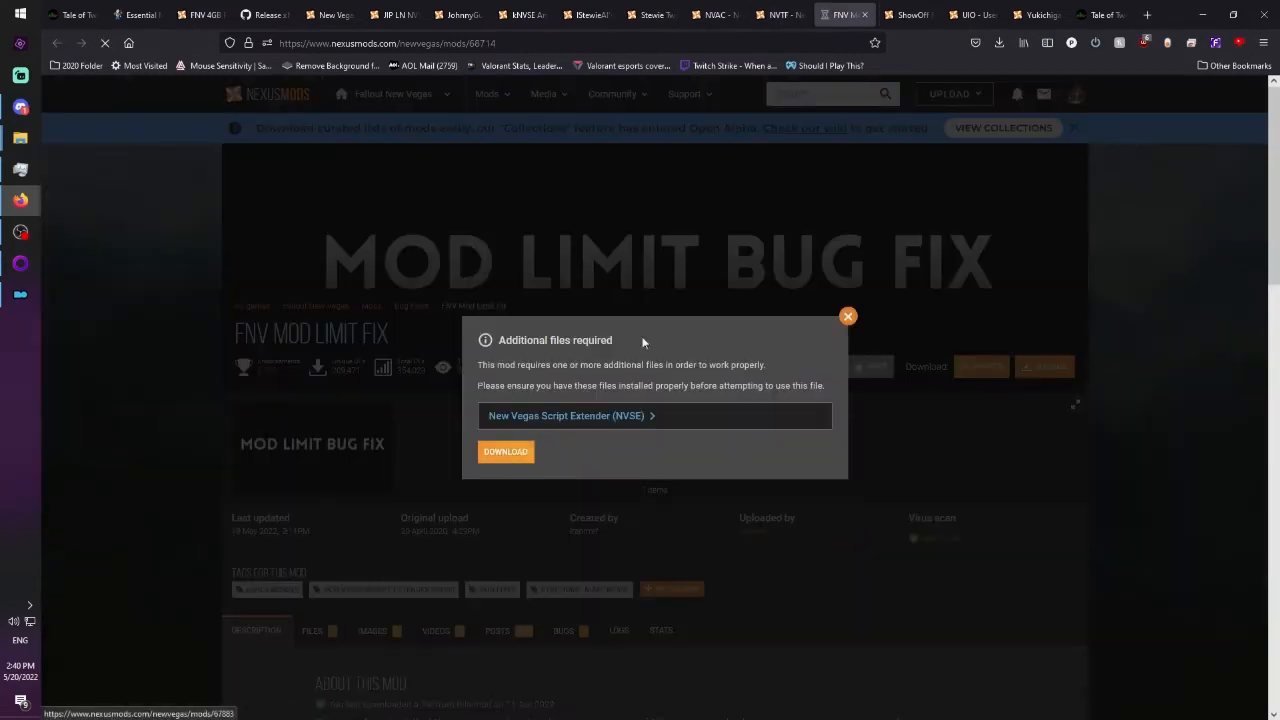
click(505, 452)
Request the manual download of ShowOff NVSE Plugin and the Vortex download of UIO - User Interface Organizer.
click(910, 16)
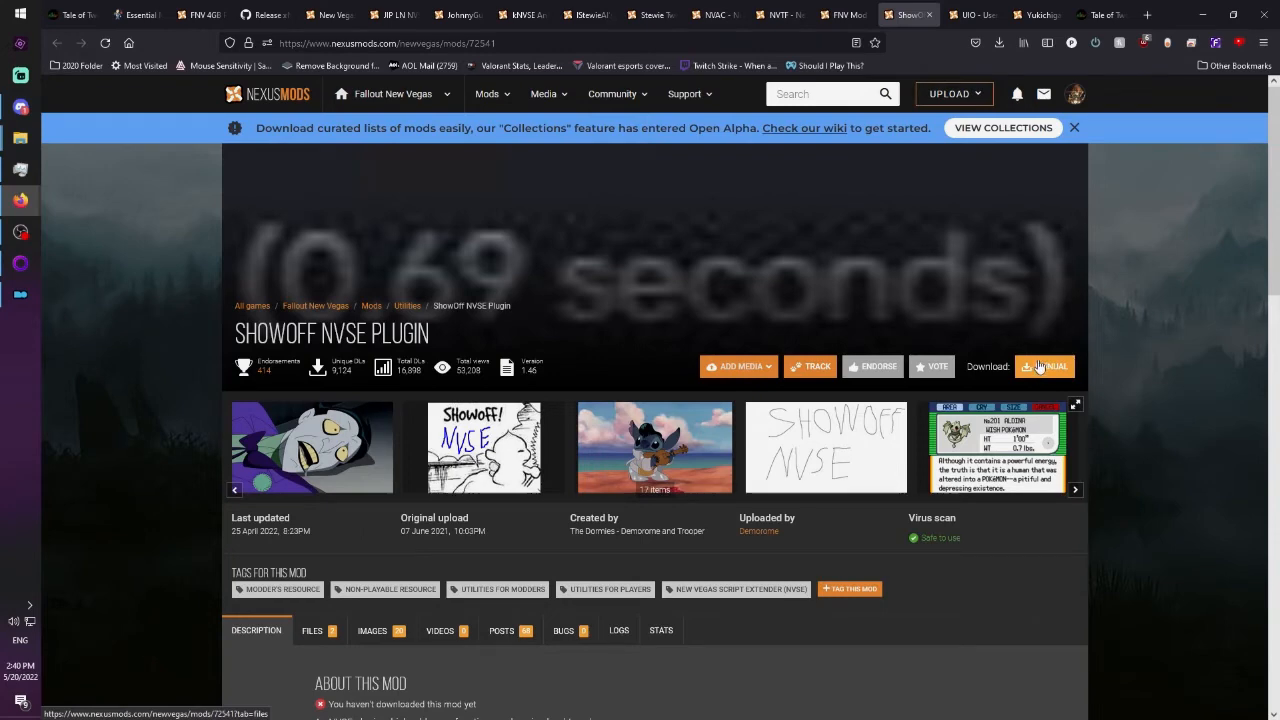
click(1040, 367)
click(968, 15)
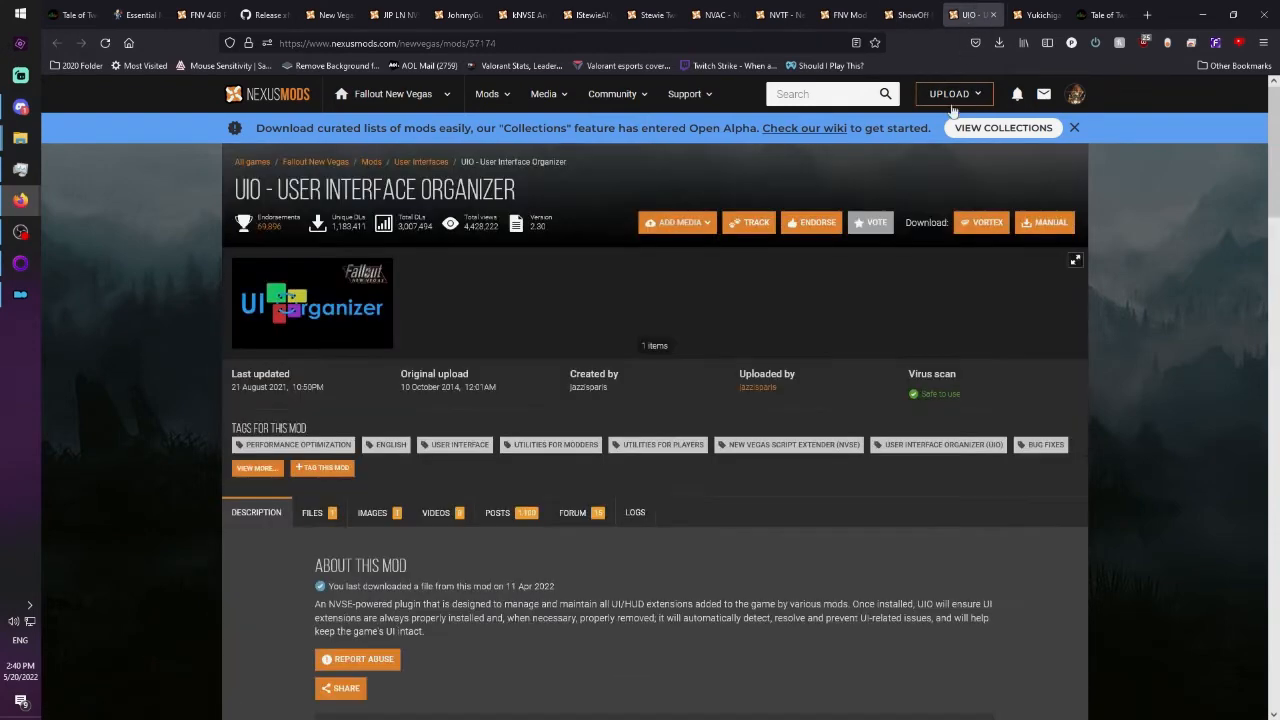
click(981, 222)
Look over the description of the Yukichigai Unofficial Patch - YUP on its open Nexus page.
click(1035, 15)
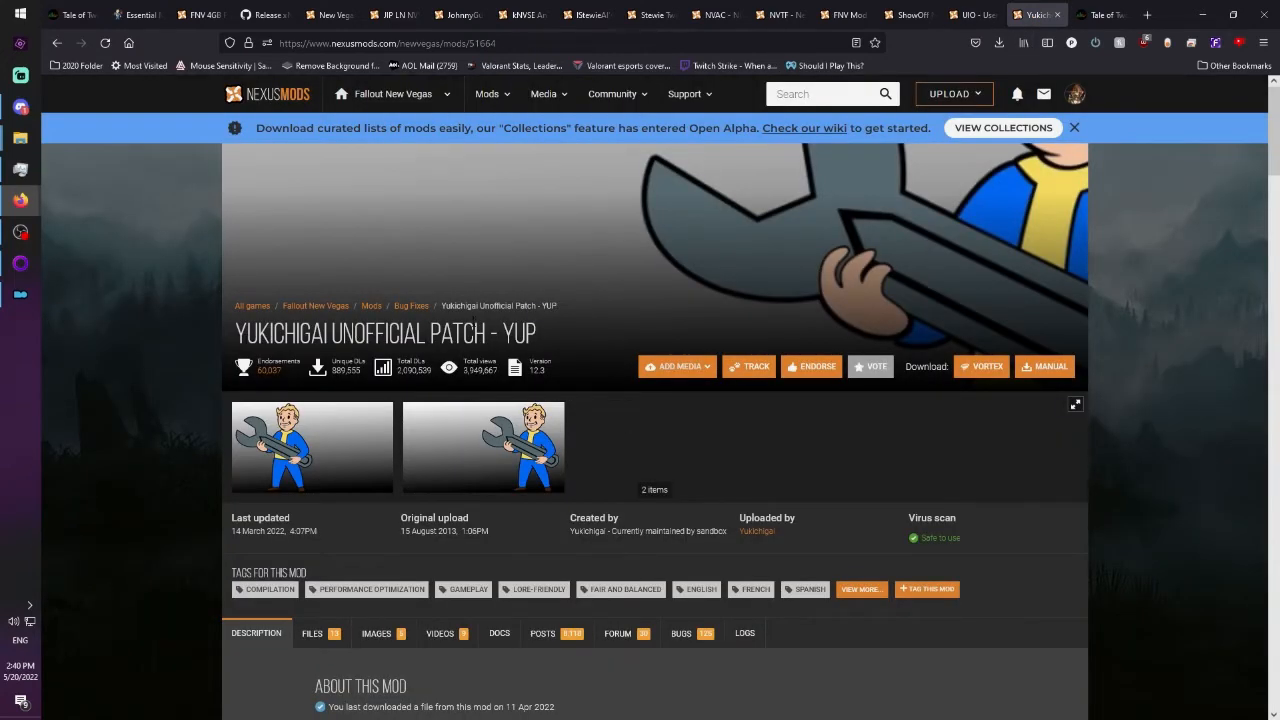
scroll(615, 420, down, 4)
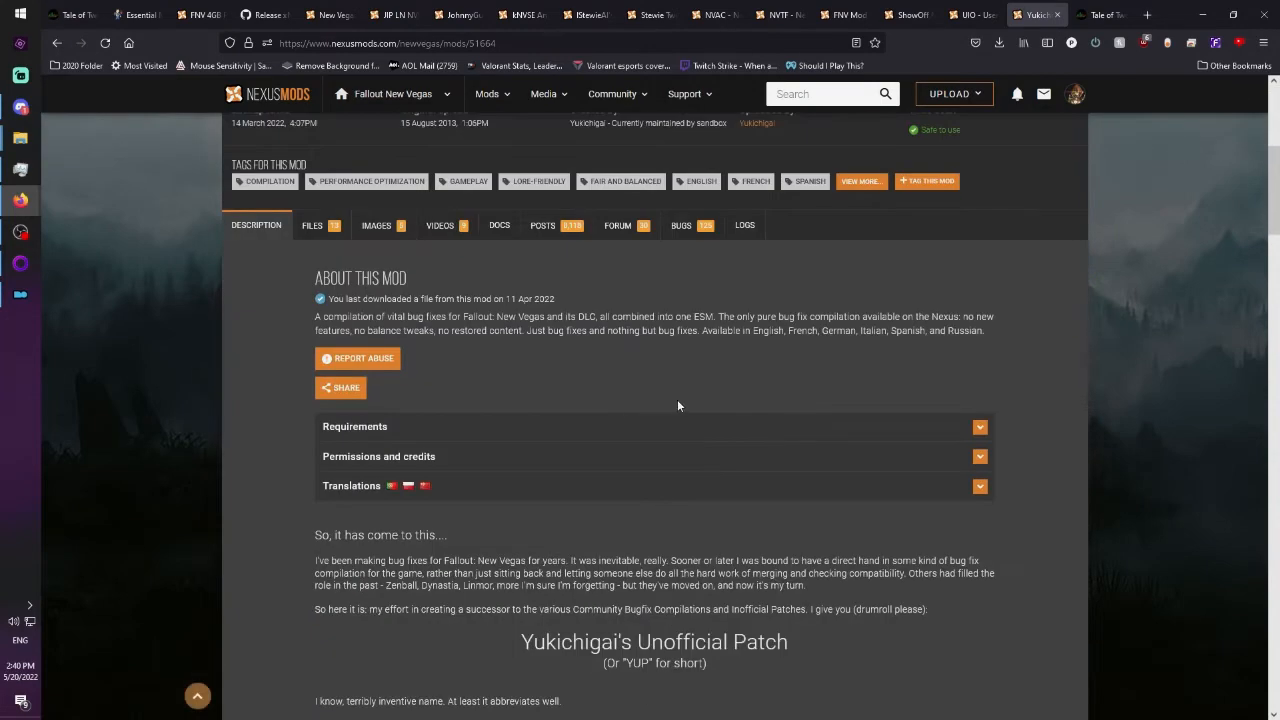
scroll(683, 400, up, 4)
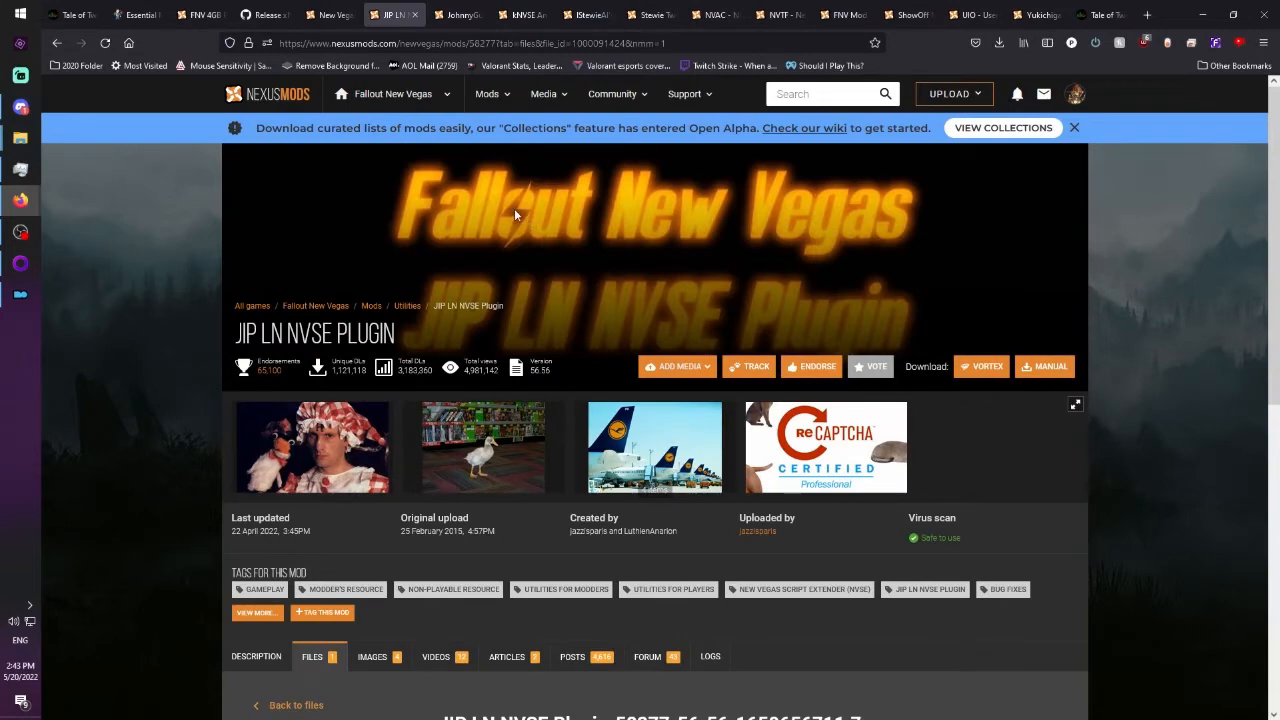
Review the open Nexus pages of JohnnyGuitar NVSE, kNVSE Animation Plugin, lStewieAl's Tweaks, Stewie Tweaks Essentials INI and NVAC.
click(449, 17)
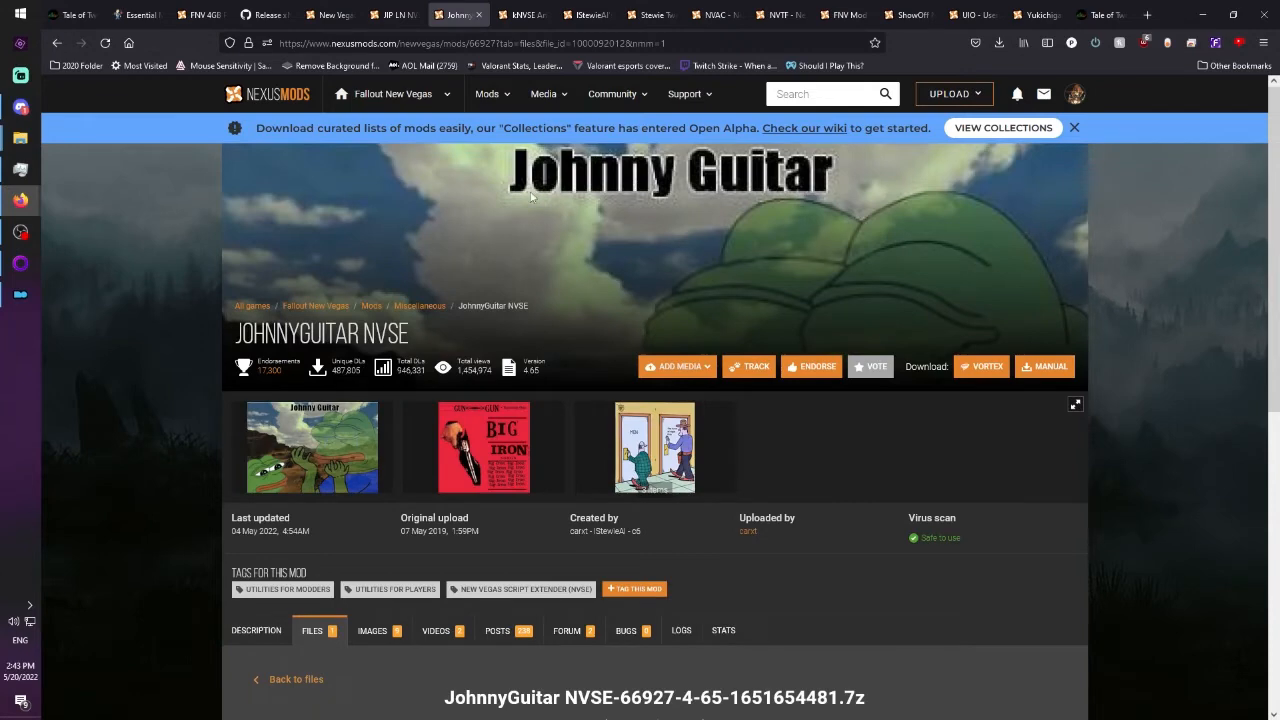
click(512, 16)
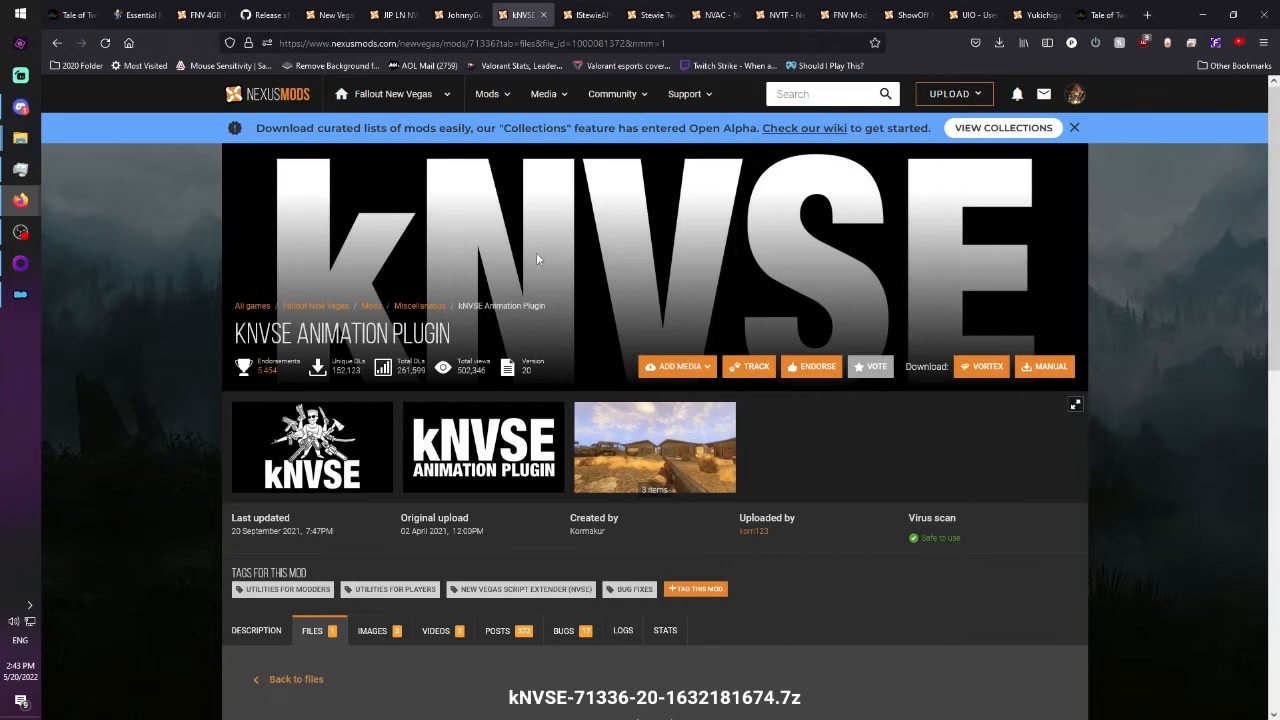
key(ctrl+Tab)
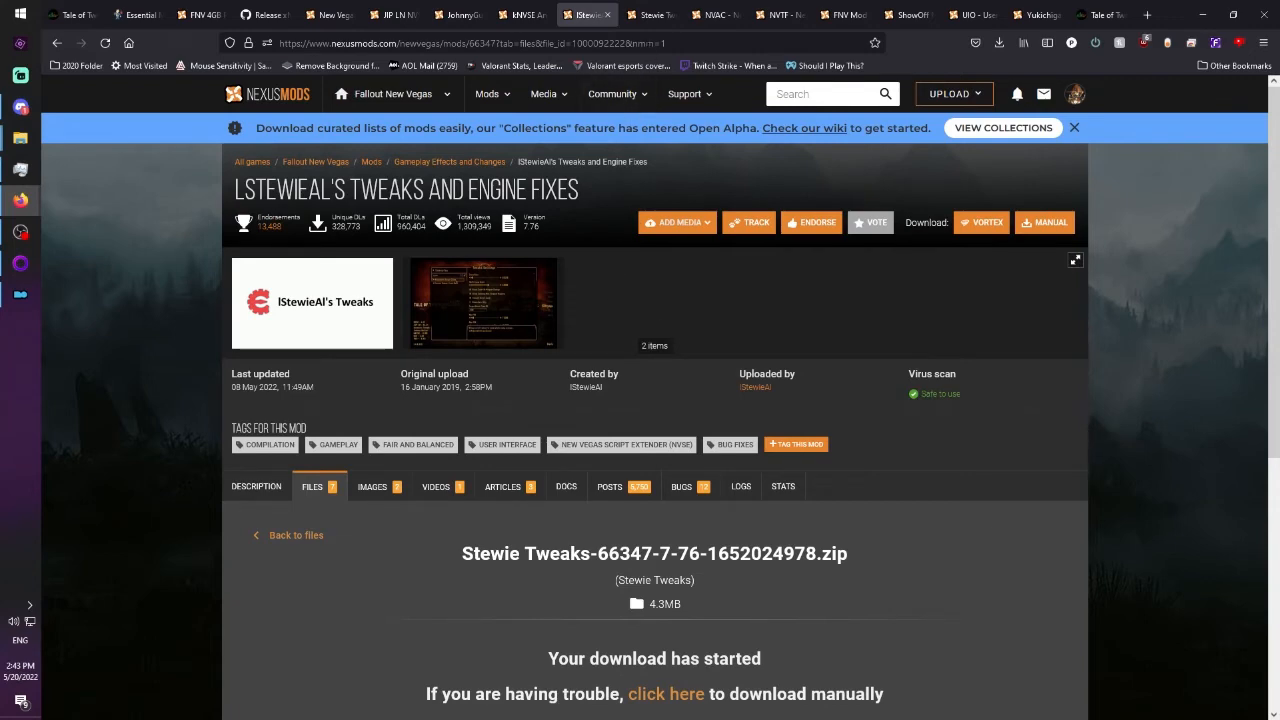
key(ctrl+Tab)
key(ctrl+Tab)
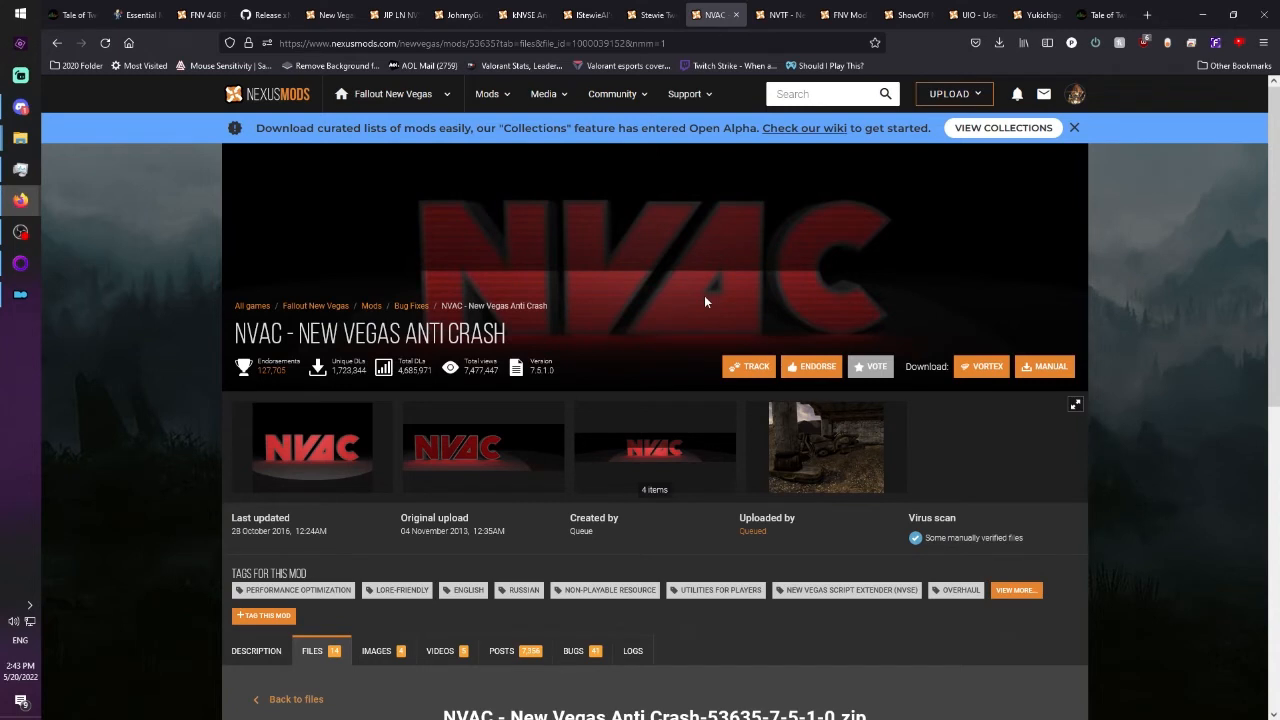
drag(540, 325, 357, 330)
click(529, 337)
Review the open Nexus pages of NVTF, FNV Mod Limit Fix, ShowOff NVSE Plugin, UIO and YUP.
key(ctrl+Tab)
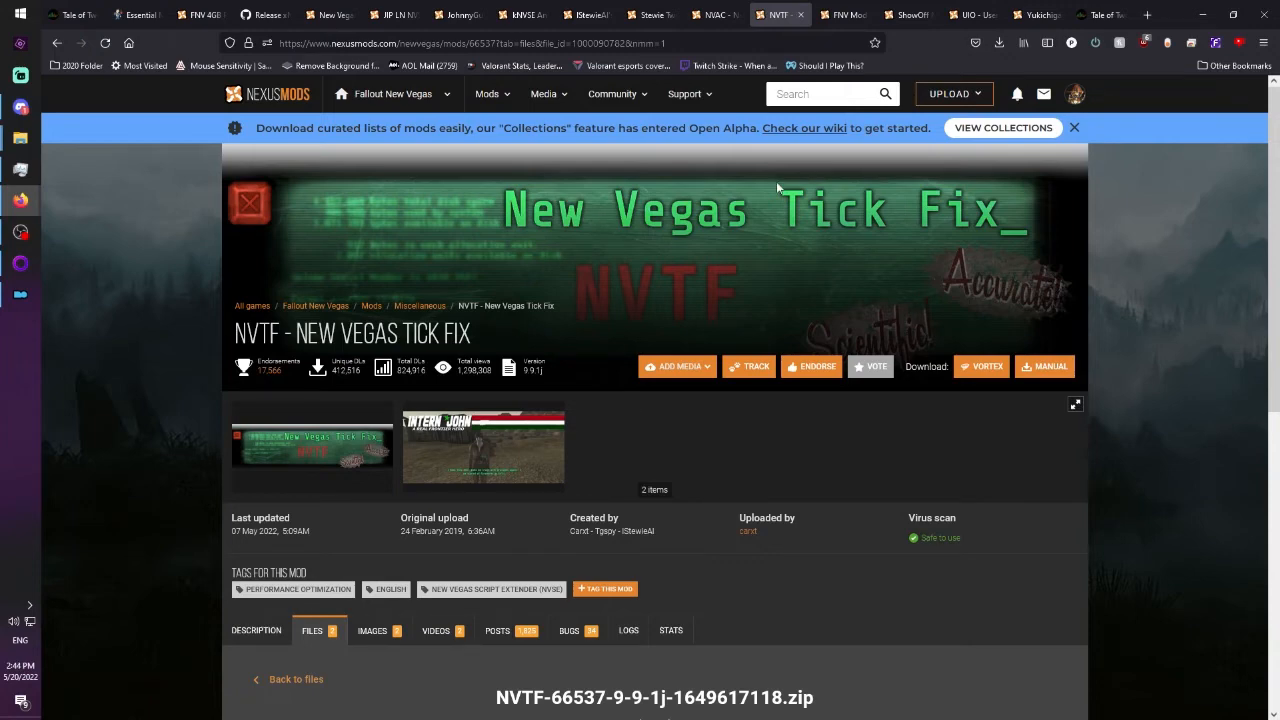
click(847, 16)
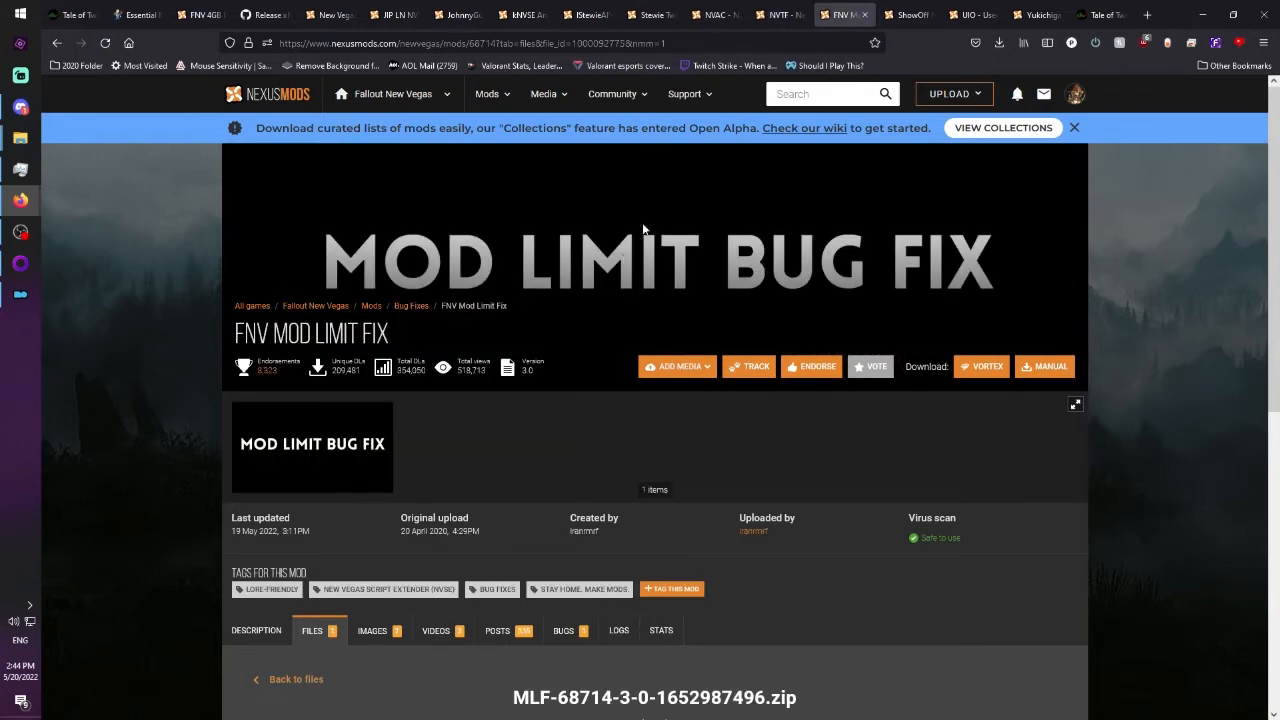
click(905, 15)
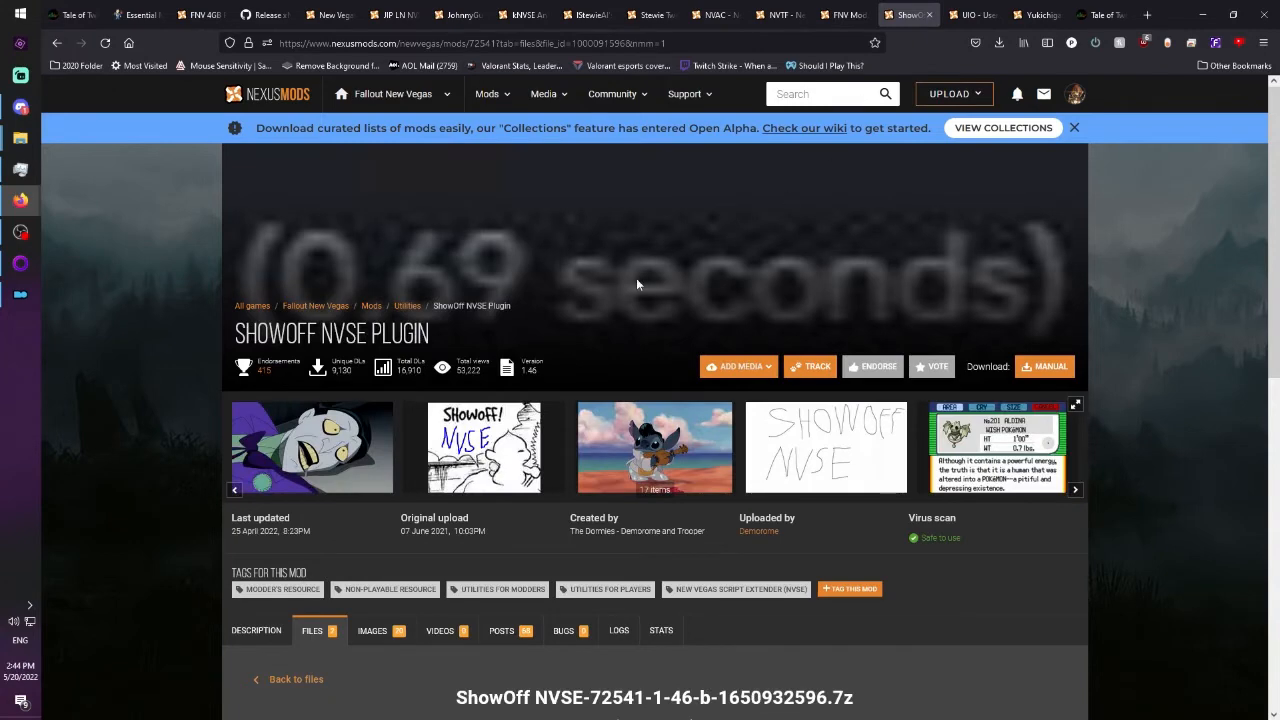
scroll(636, 278, down, 1)
scroll(637, 279, up, 1)
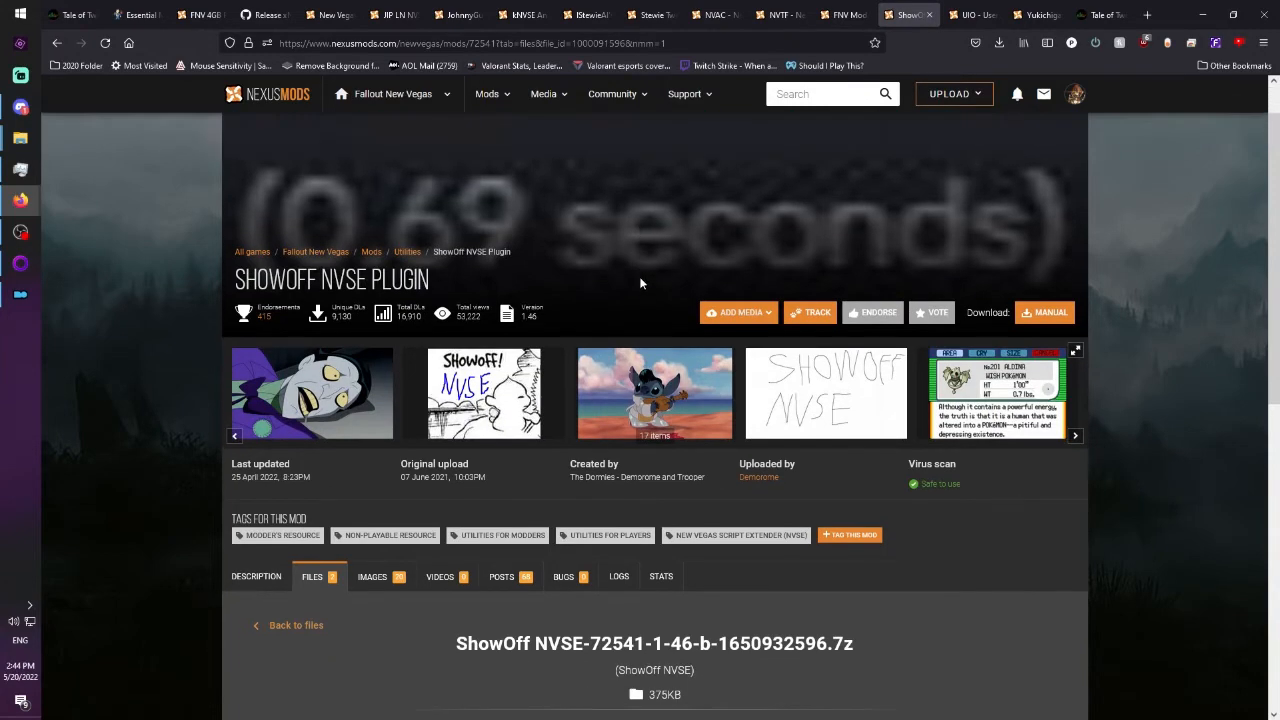
click(970, 16)
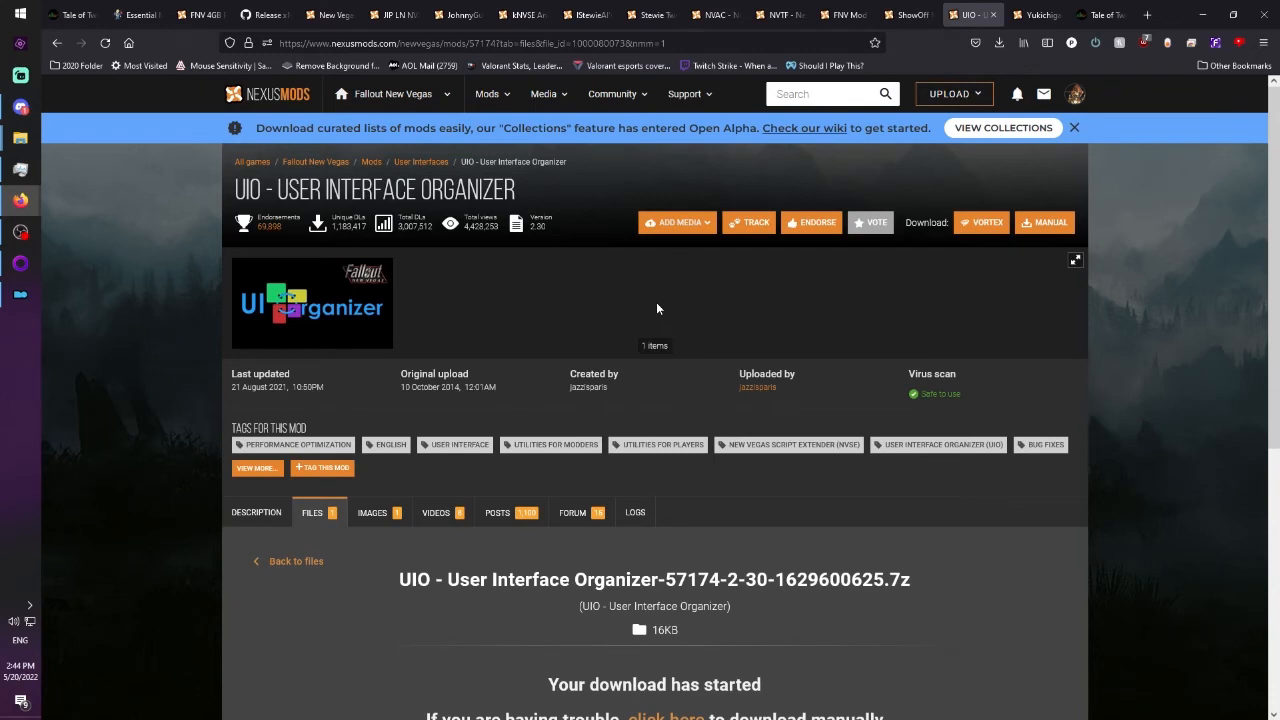
click(1038, 14)
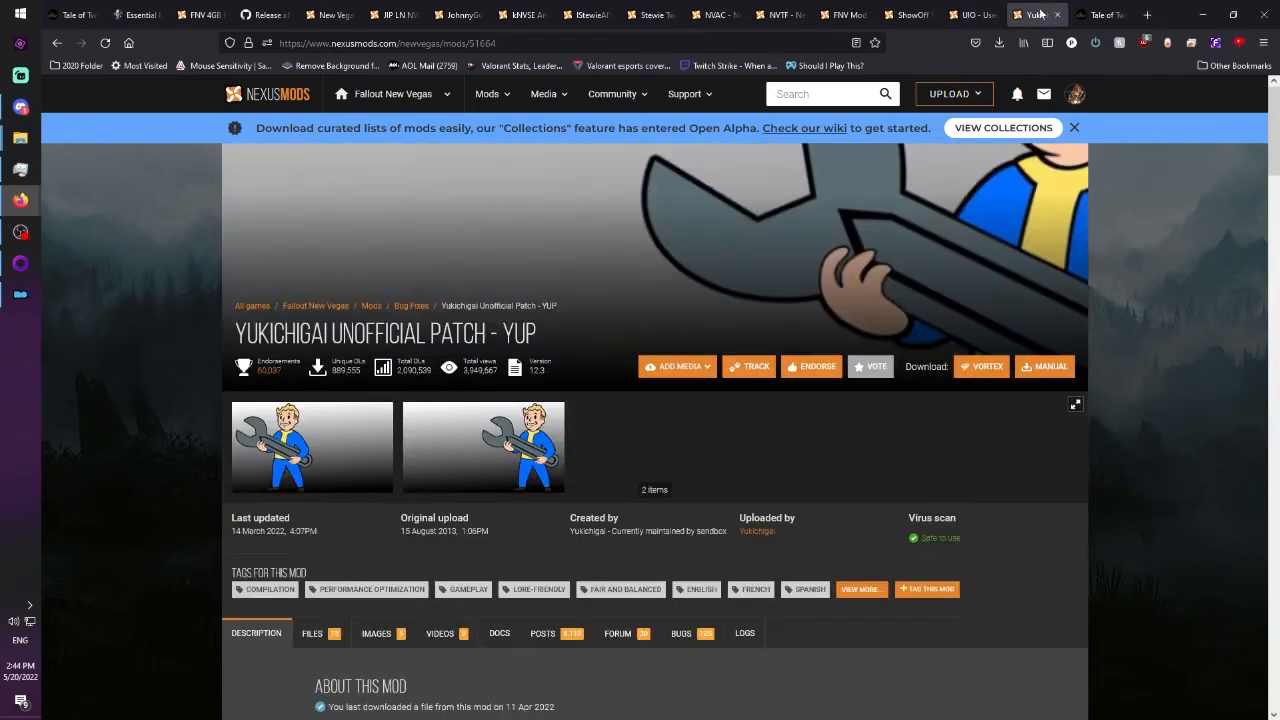
Switch to Mod Organizer and install the downloaded FNV Mod Limit Fix and UIO - User Interface Organizer under their suggested names.
click(16, 299)
click(937, 268)
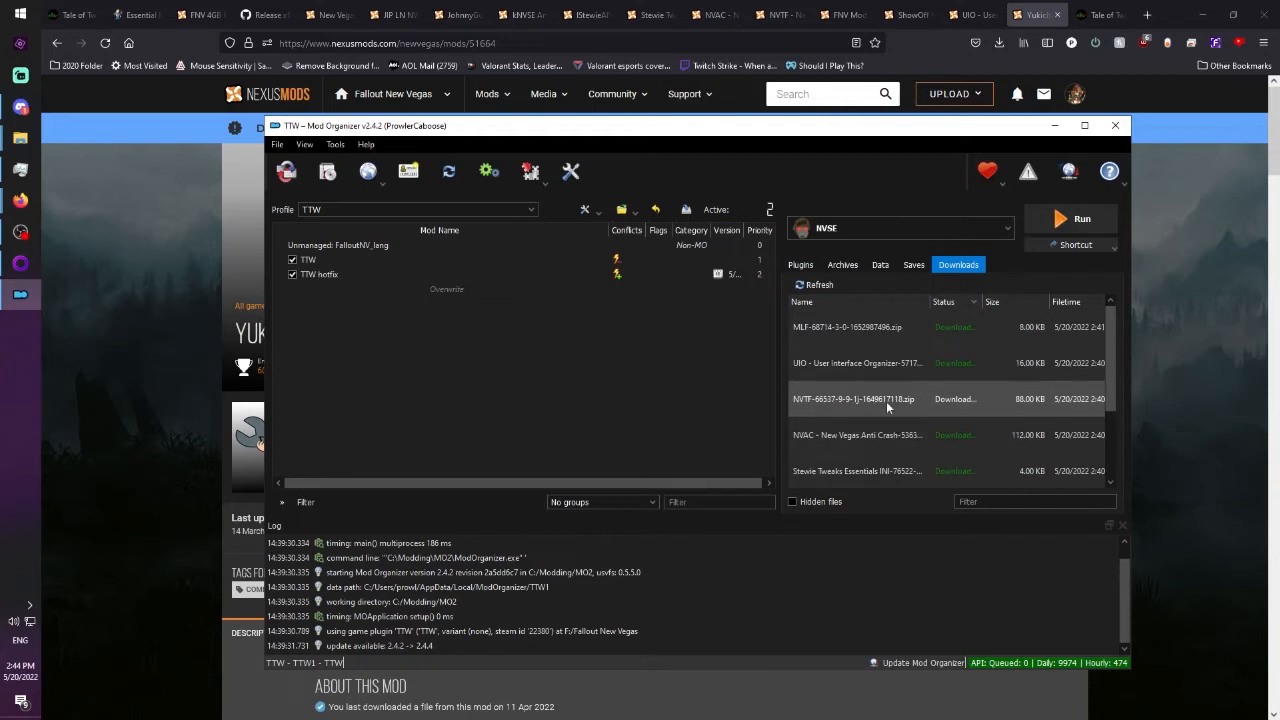
double_click(904, 338)
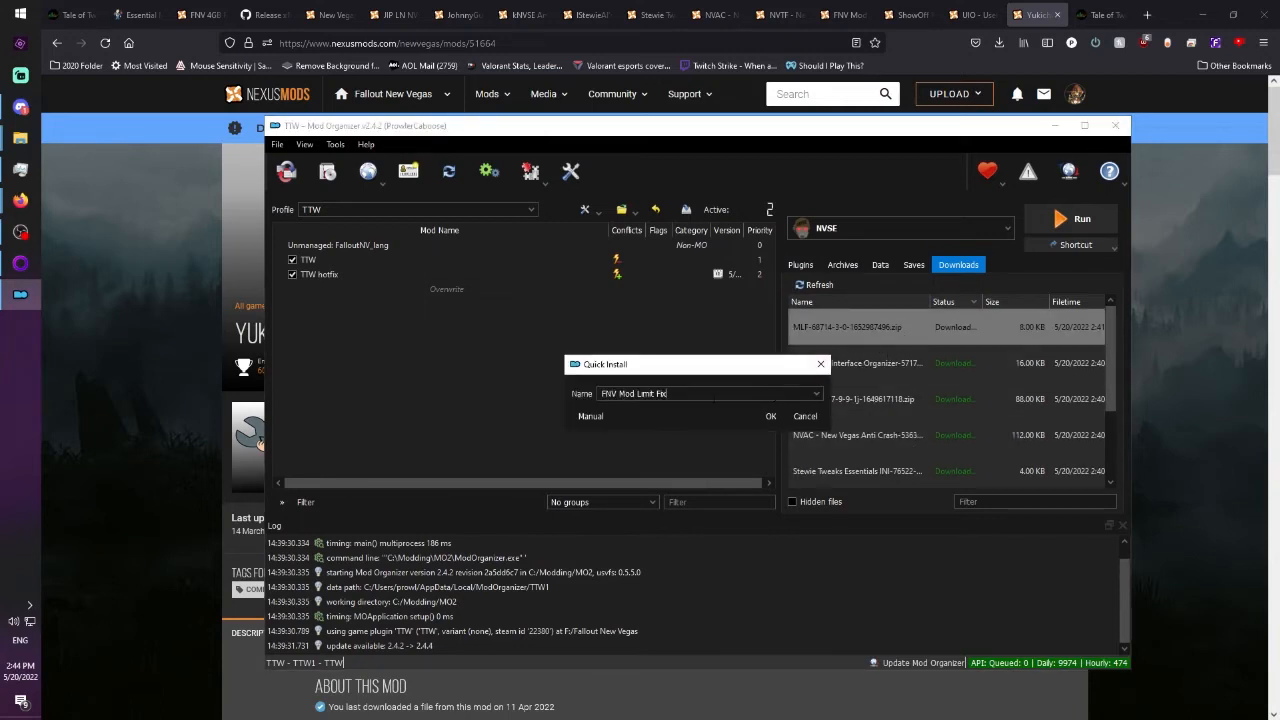
click(767, 416)
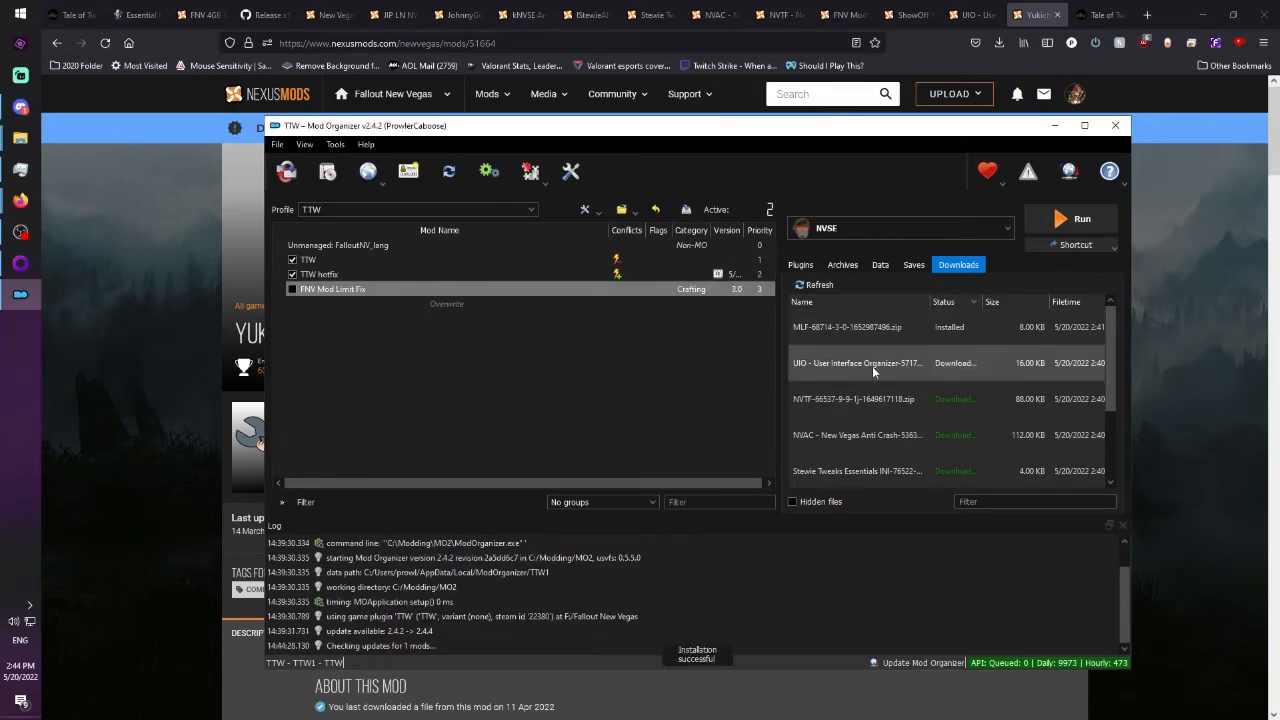
double_click(872, 366)
click(778, 416)
Install the downloaded NVTF - New Vegas Tick Fix and NVAC - New Vegas Anti Crash archives.
double_click(899, 398)
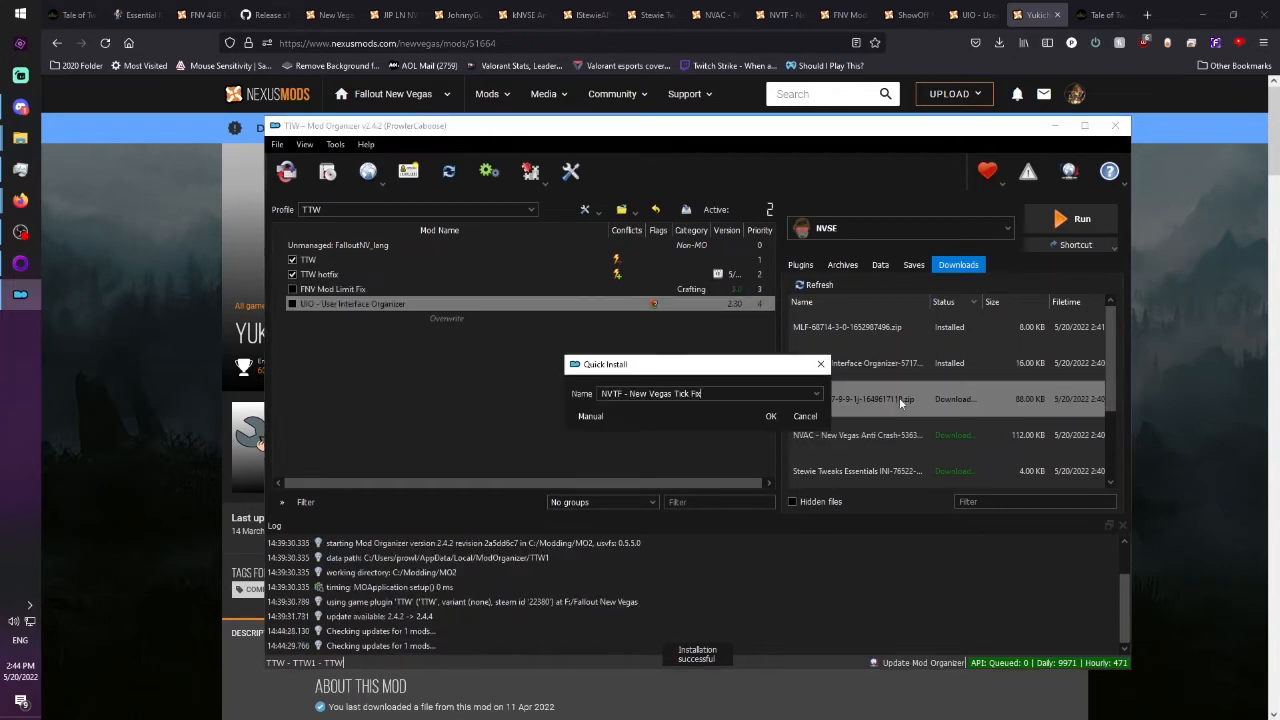
click(773, 416)
double_click(860, 435)
click(712, 394)
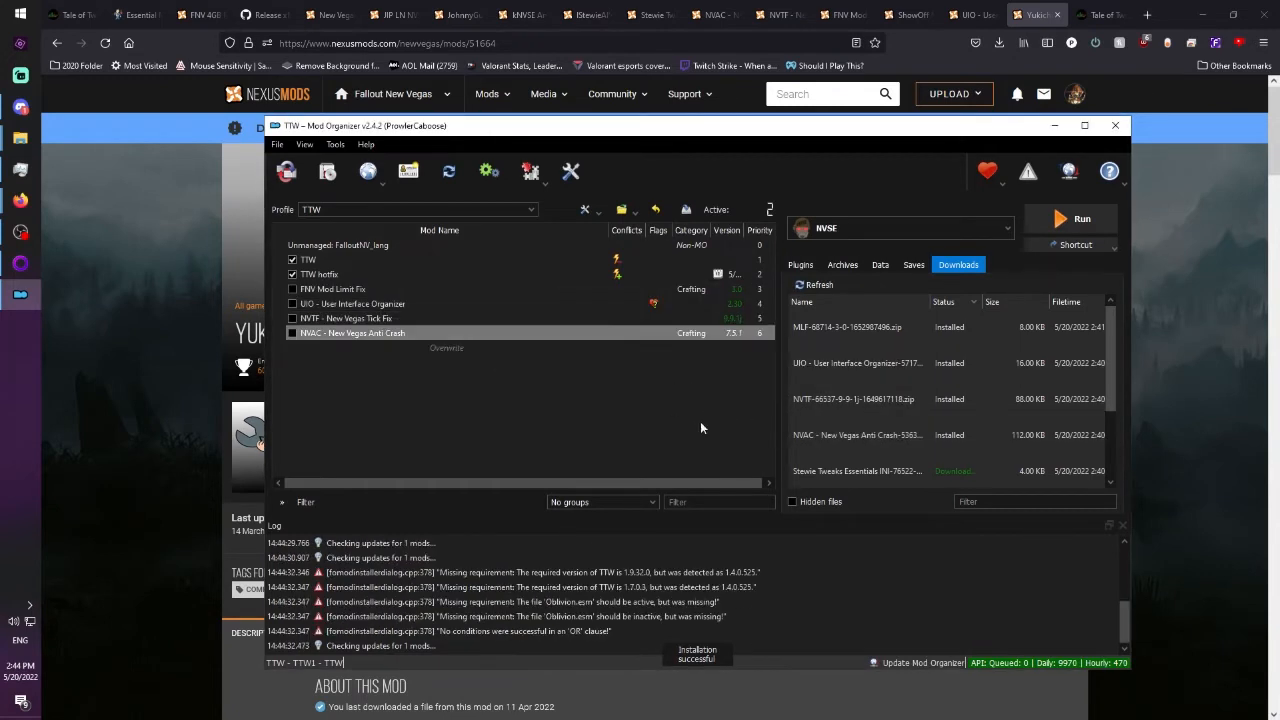
Install the downloaded Stewie Tweaks Essentials INI and JIP LN NVSE Plugin archives under their suggested names.
scroll(902, 418, down, 1)
double_click(885, 368)
click(770, 416)
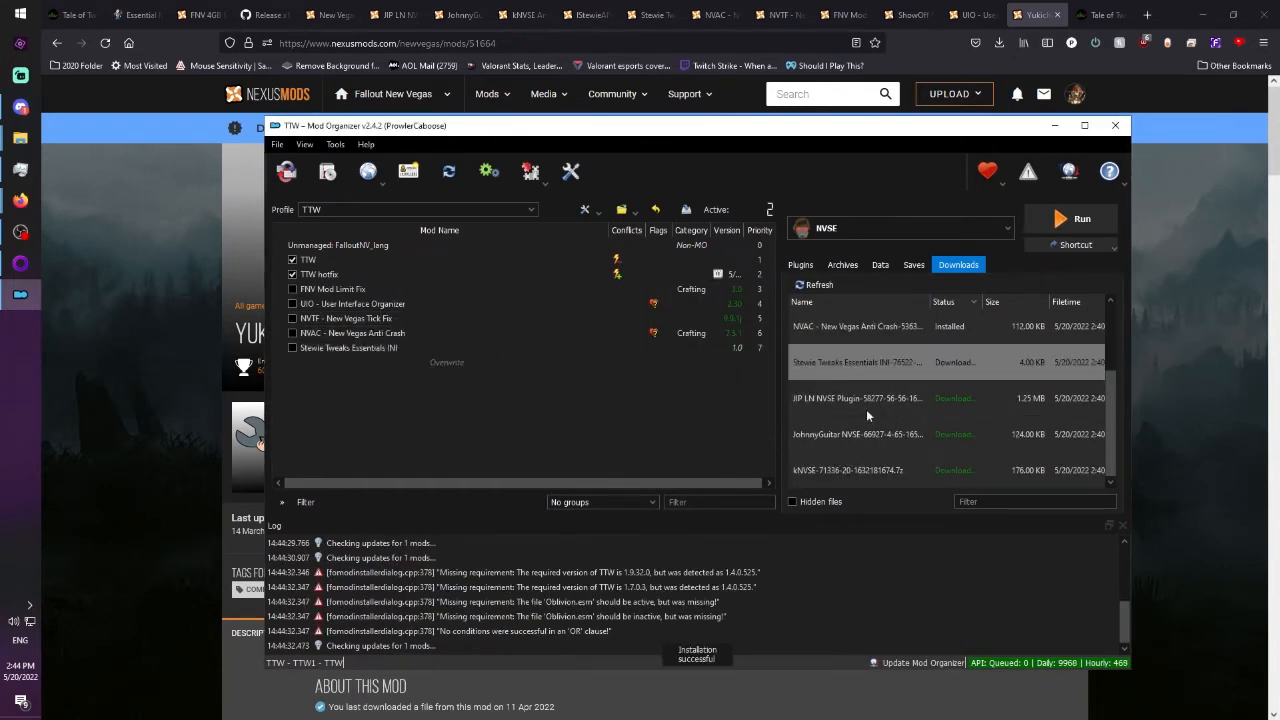
double_click(866, 410)
click(771, 417)
Install the downloaded JohnnyGuitar NVSE and kNVSE Animation Plugin archives under their suggested names.
double_click(845, 437)
click(771, 417)
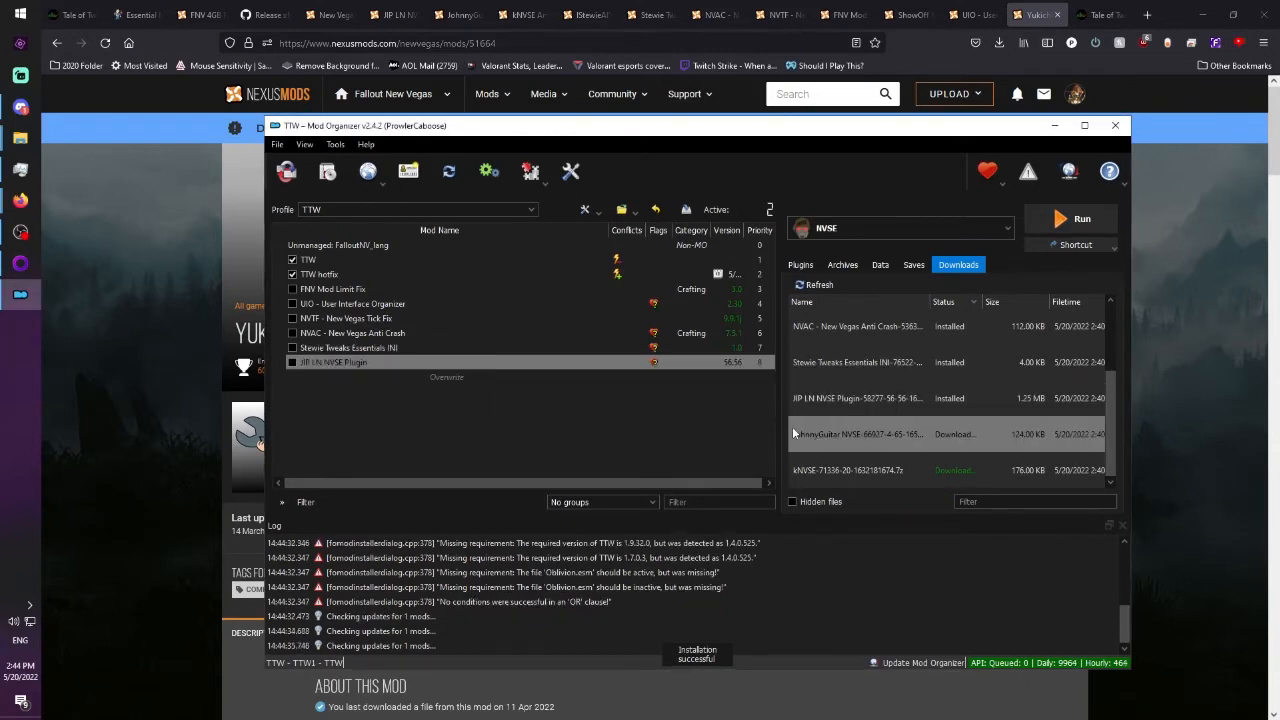
double_click(845, 470)
click(771, 417)
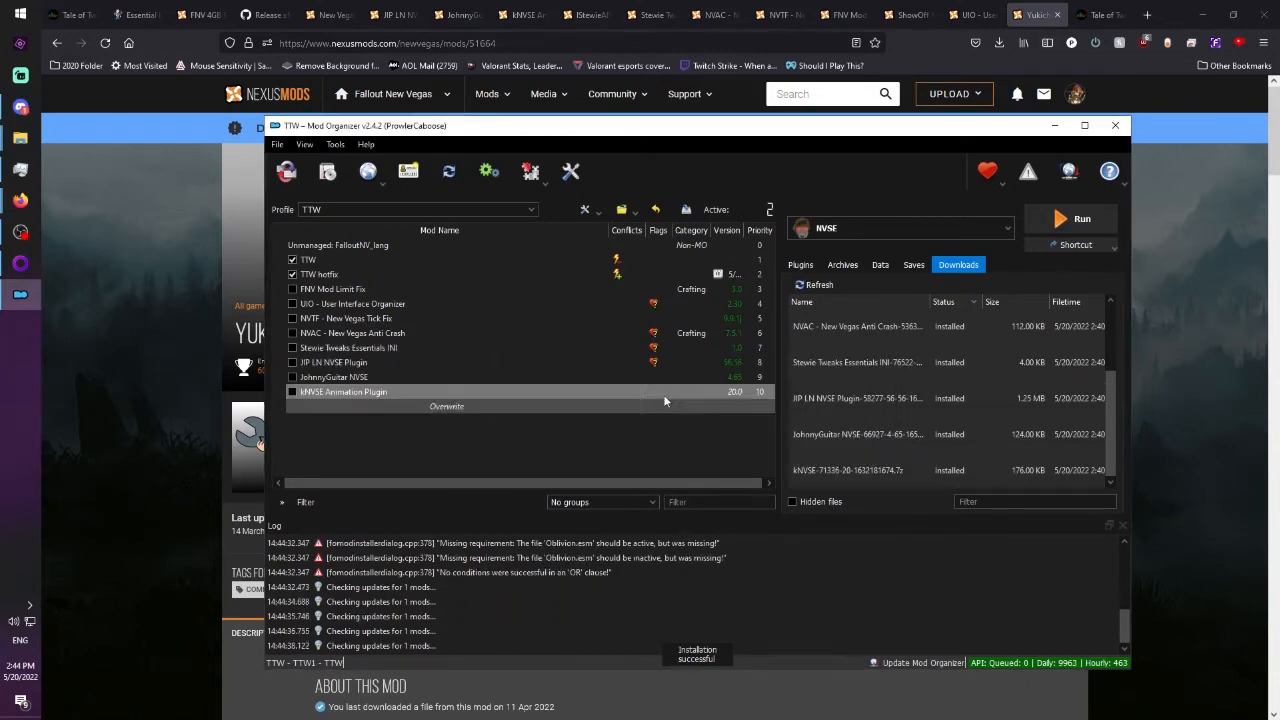
Enable the eight newly installed mods from FNV Mod Limit Fix through kNVSE Animation Plugin, and show the plugin load order.
click(292, 289)
click(292, 303)
click(292, 318)
click(292, 333)
click(292, 347)
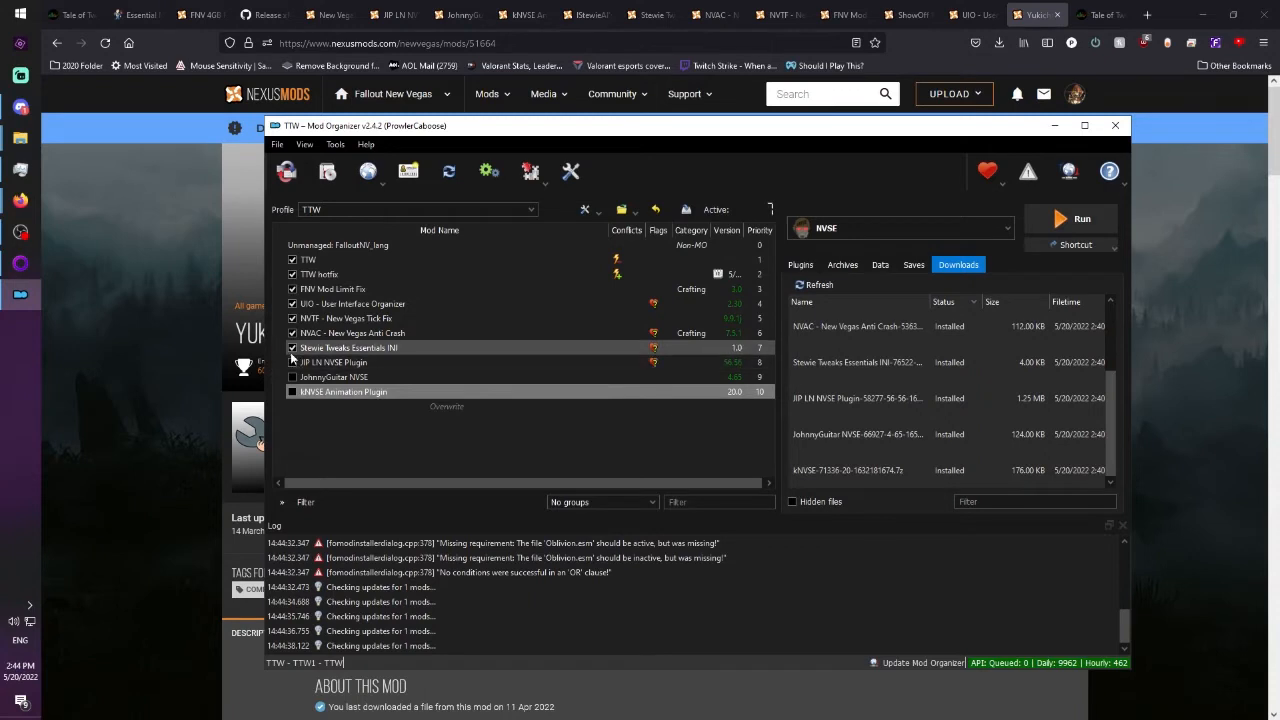
click(292, 362)
click(292, 377)
click(292, 392)
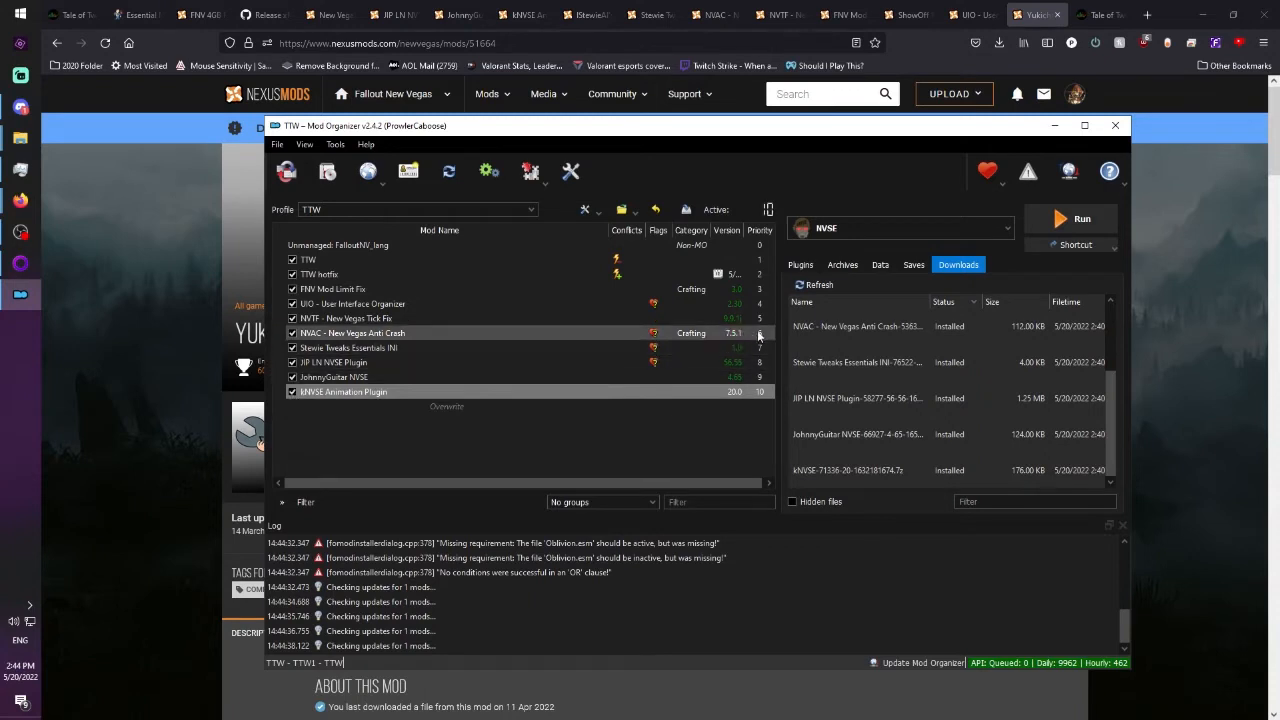
click(800, 265)
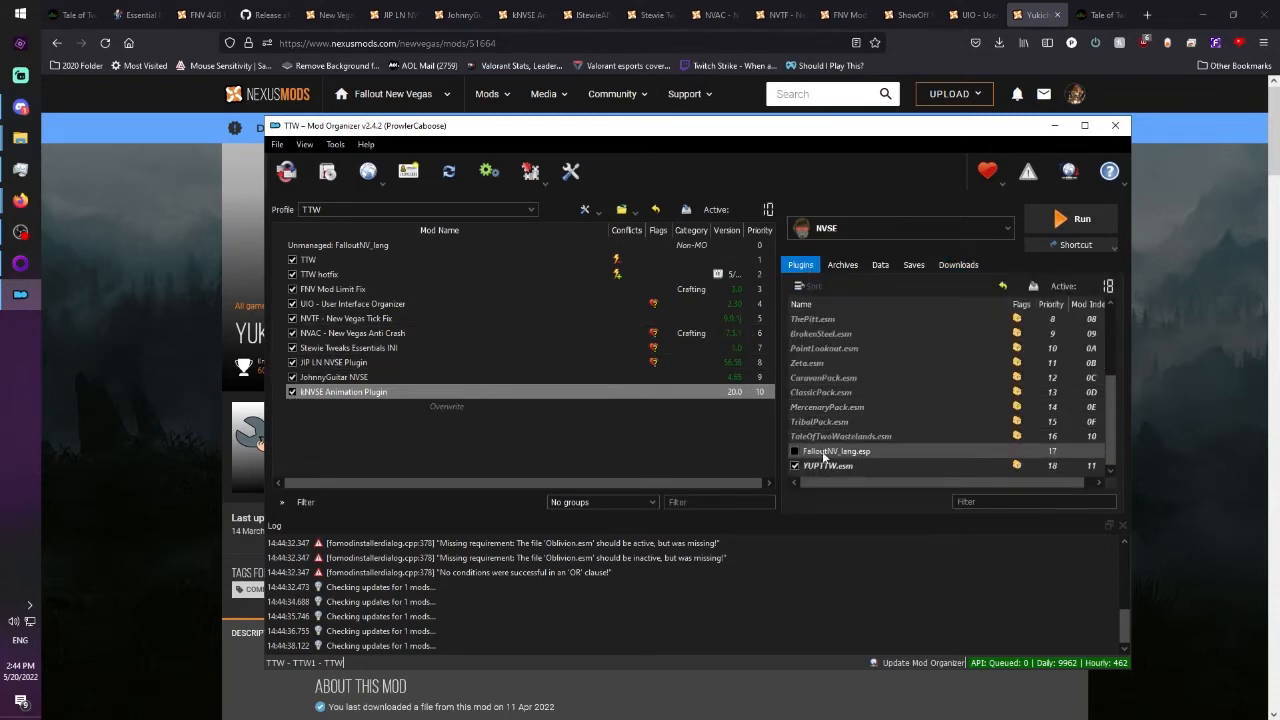
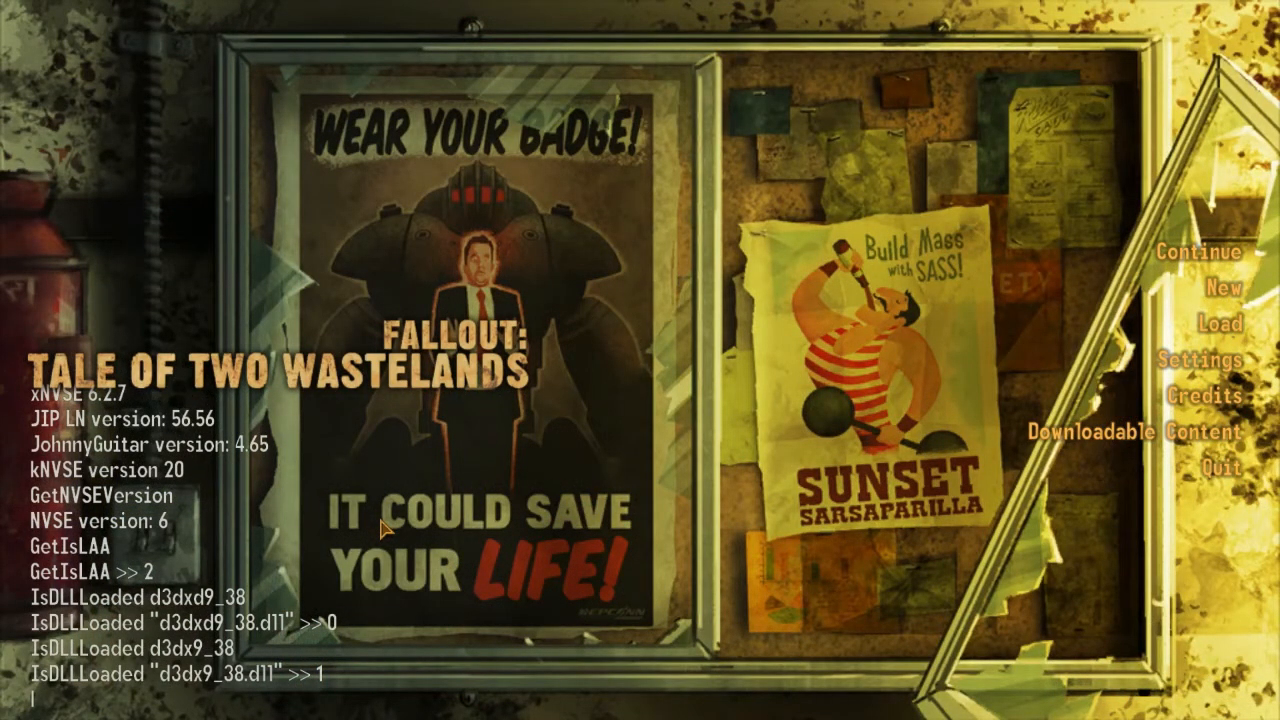
Check in the game console with IsDLLLoaded whether the NVTF and mlf DLLs are loaded.
text(IsDLLLoaded NVTF)
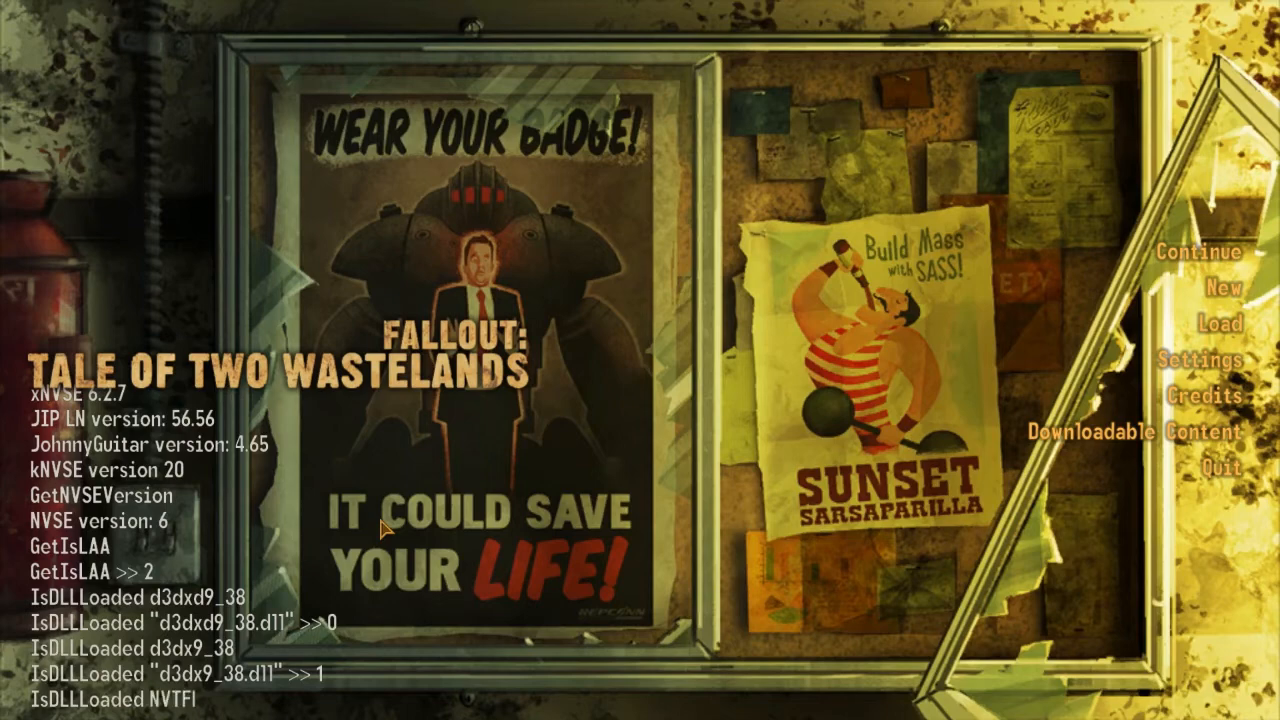
key(Return)
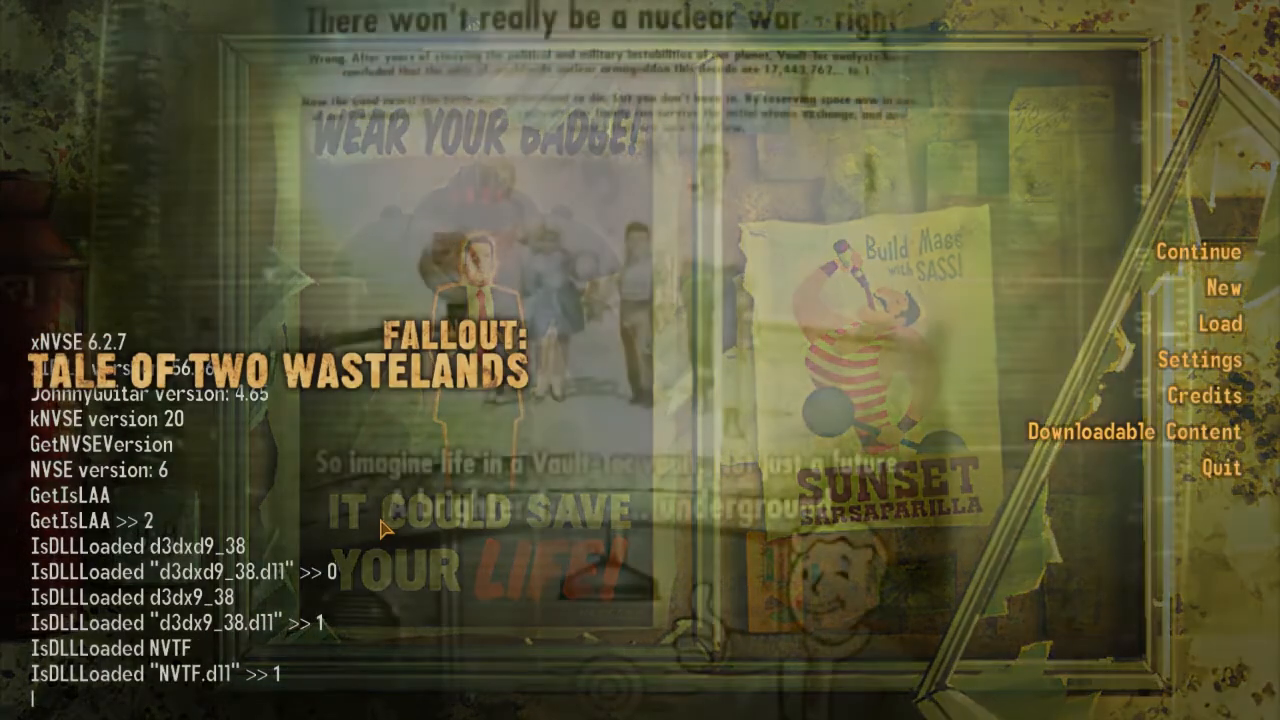
text(I)
text(sDLL)
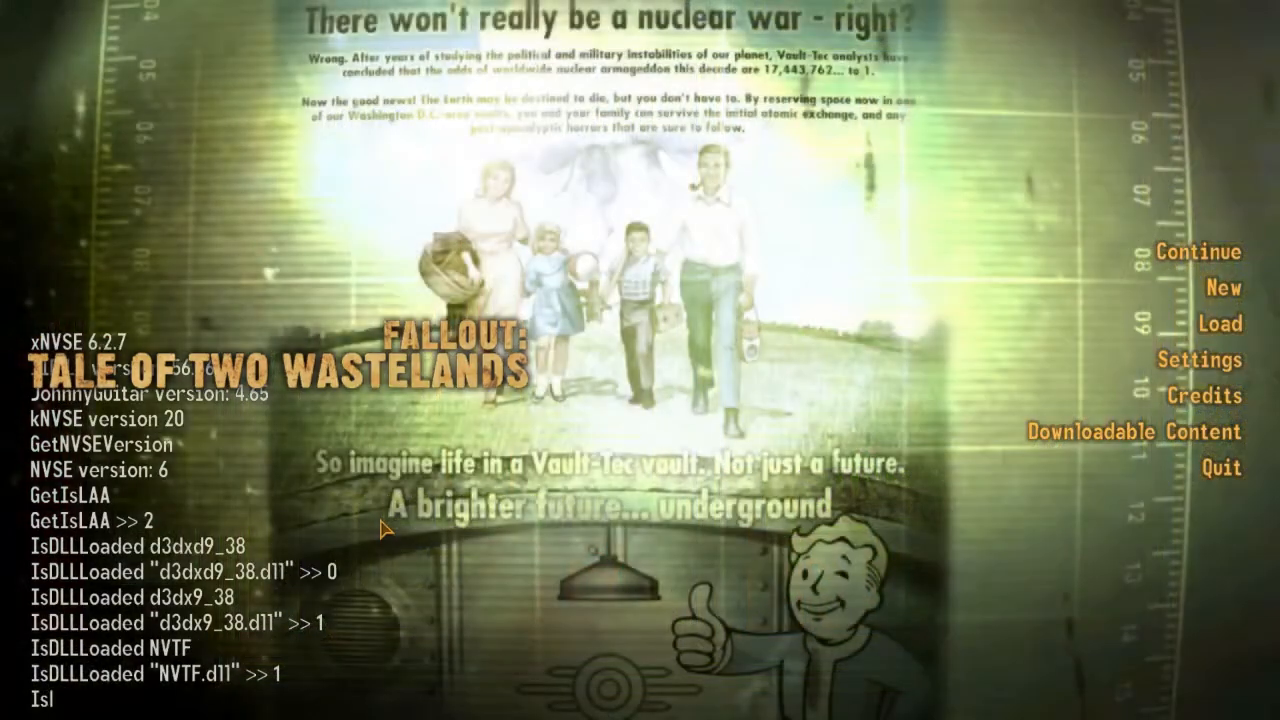
text(Loaded mlfl)
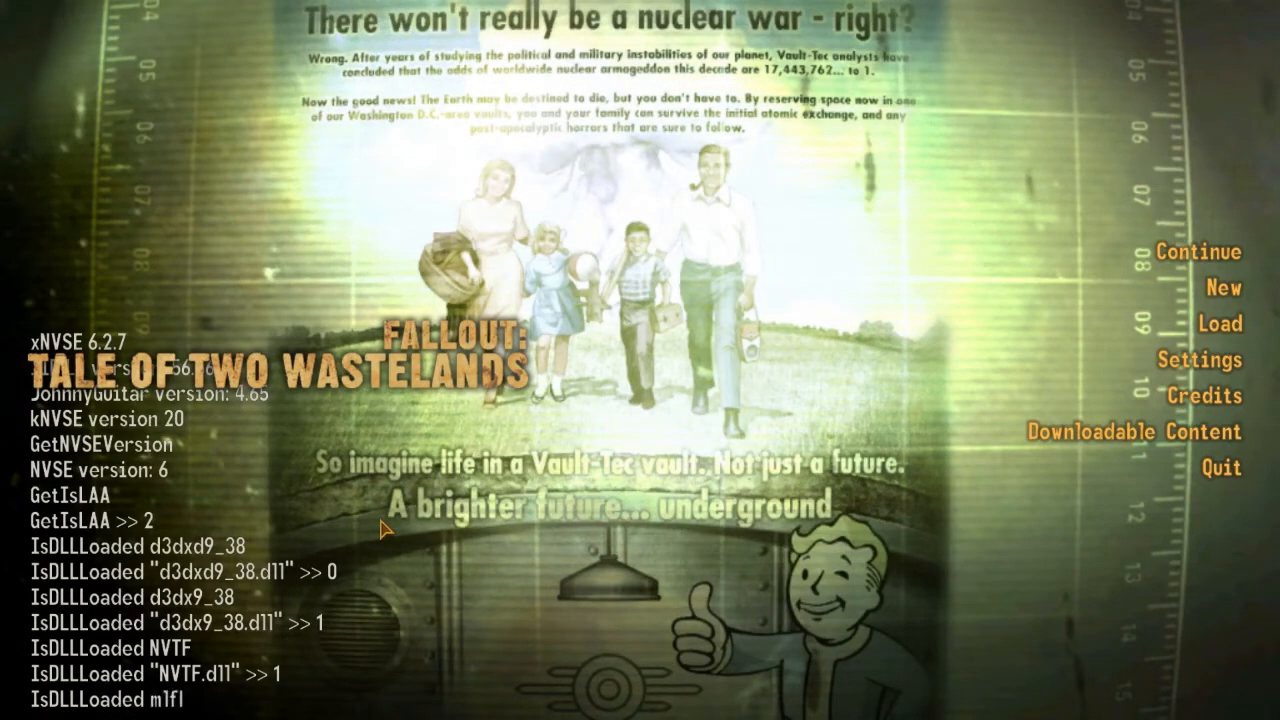
key(Return)
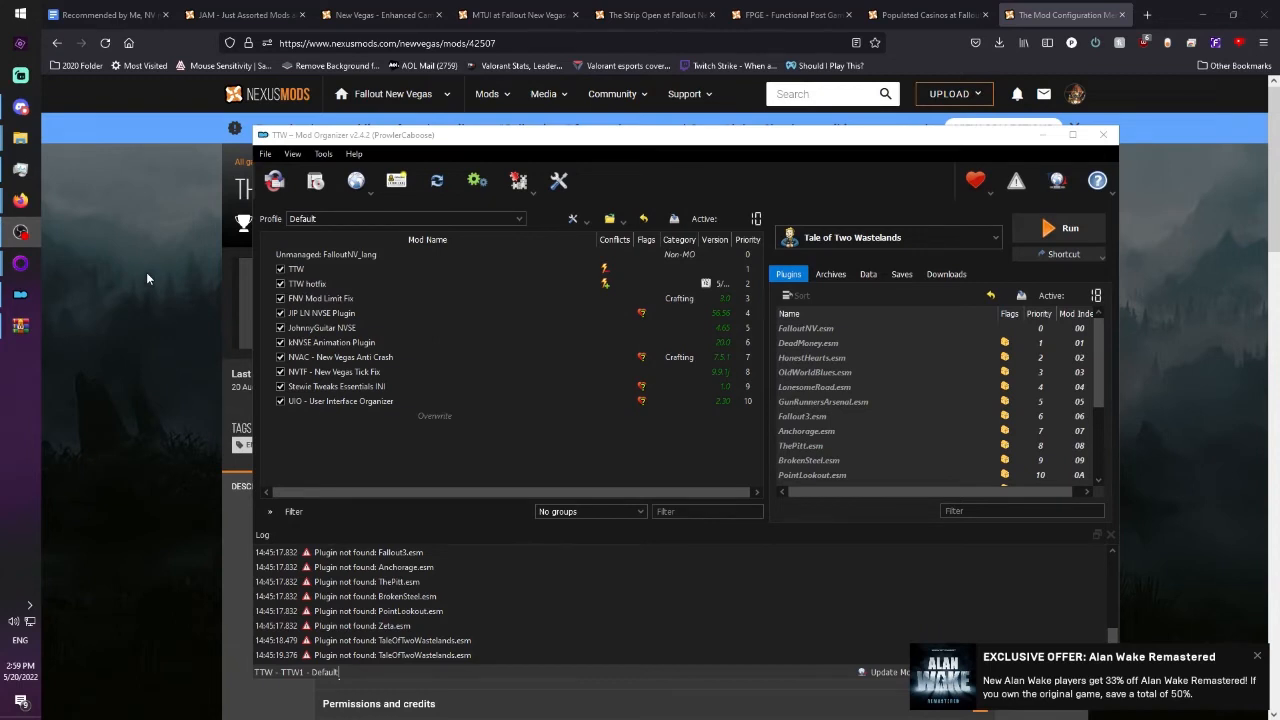
Dismiss the Alan Wake offer notification, and view the Just Mods options screenshot on the JAM - Just Assorted Mods page in Firefox.
click(1257, 656)
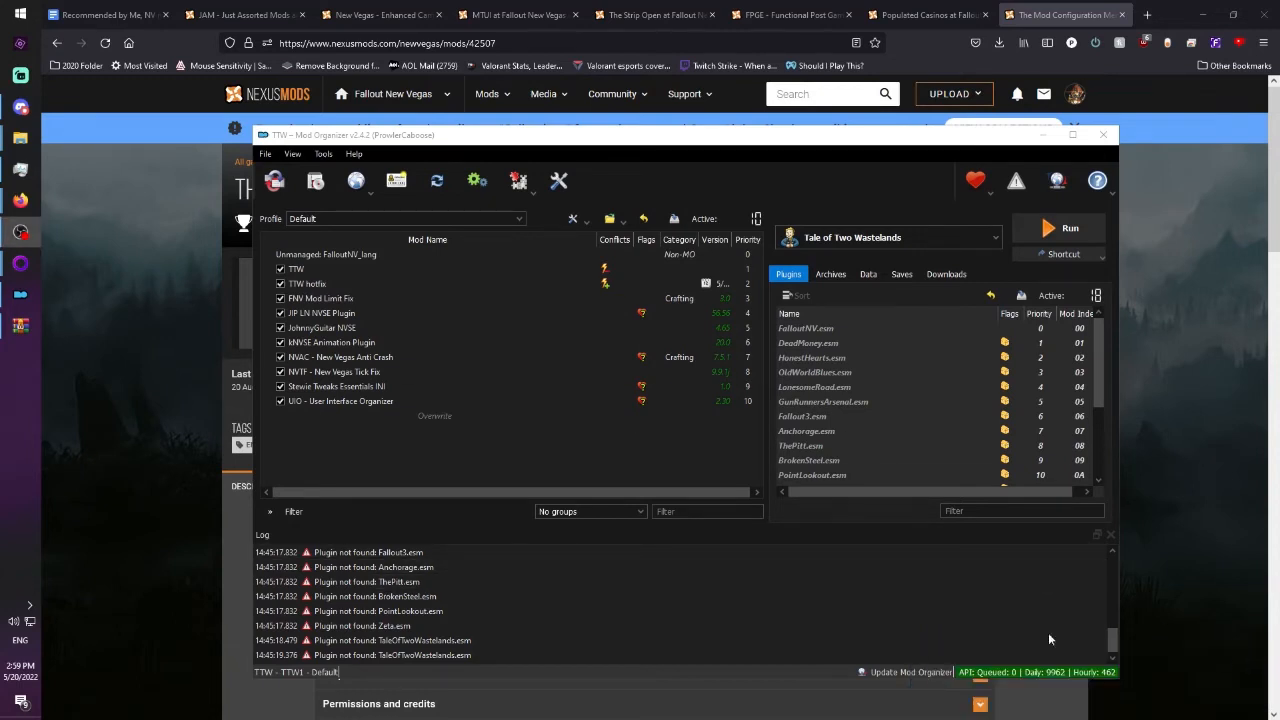
click(489, 514)
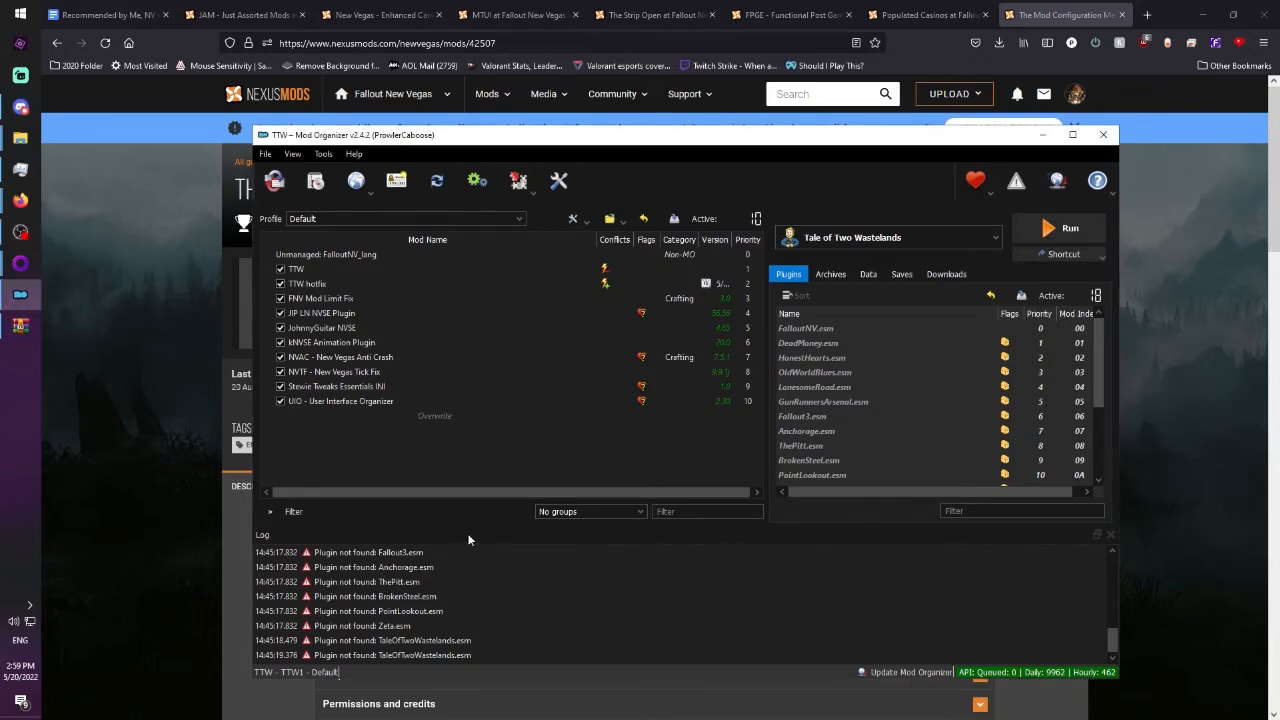
click(240, 14)
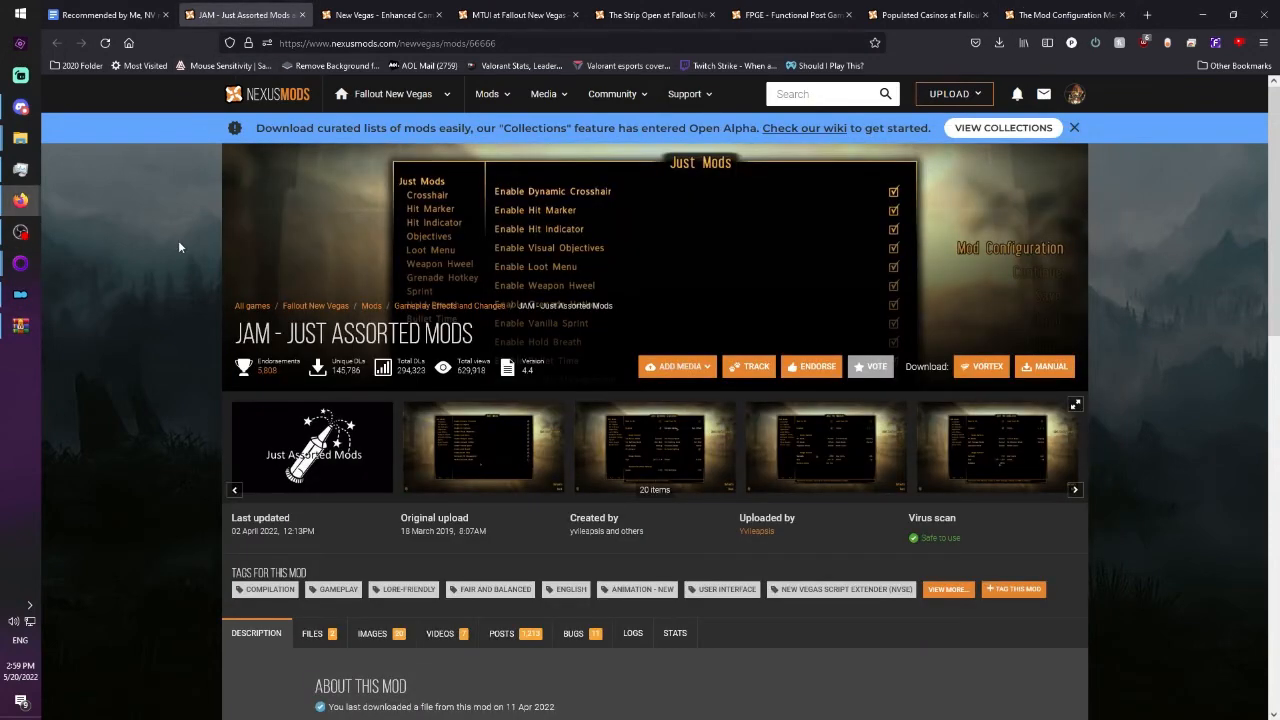
click(485, 448)
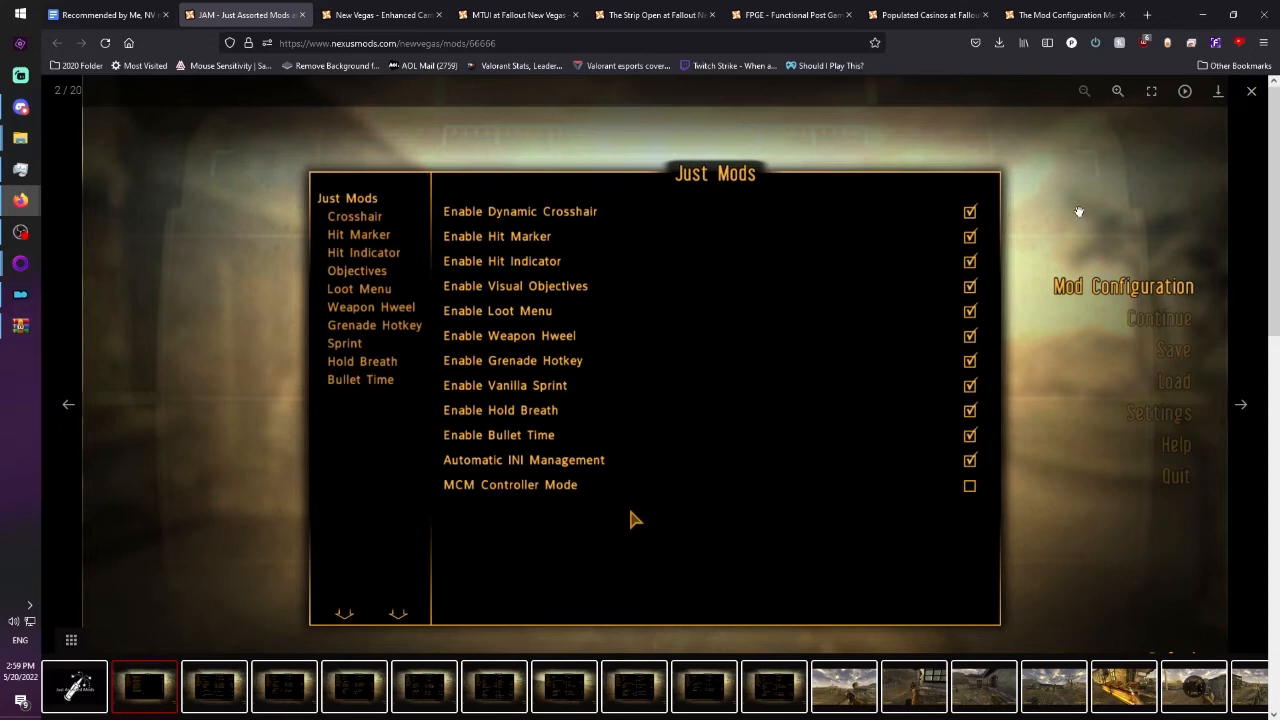
click(1251, 93)
View the first two screenshots on the New Vegas - Enhanced Camera mod page.
click(378, 15)
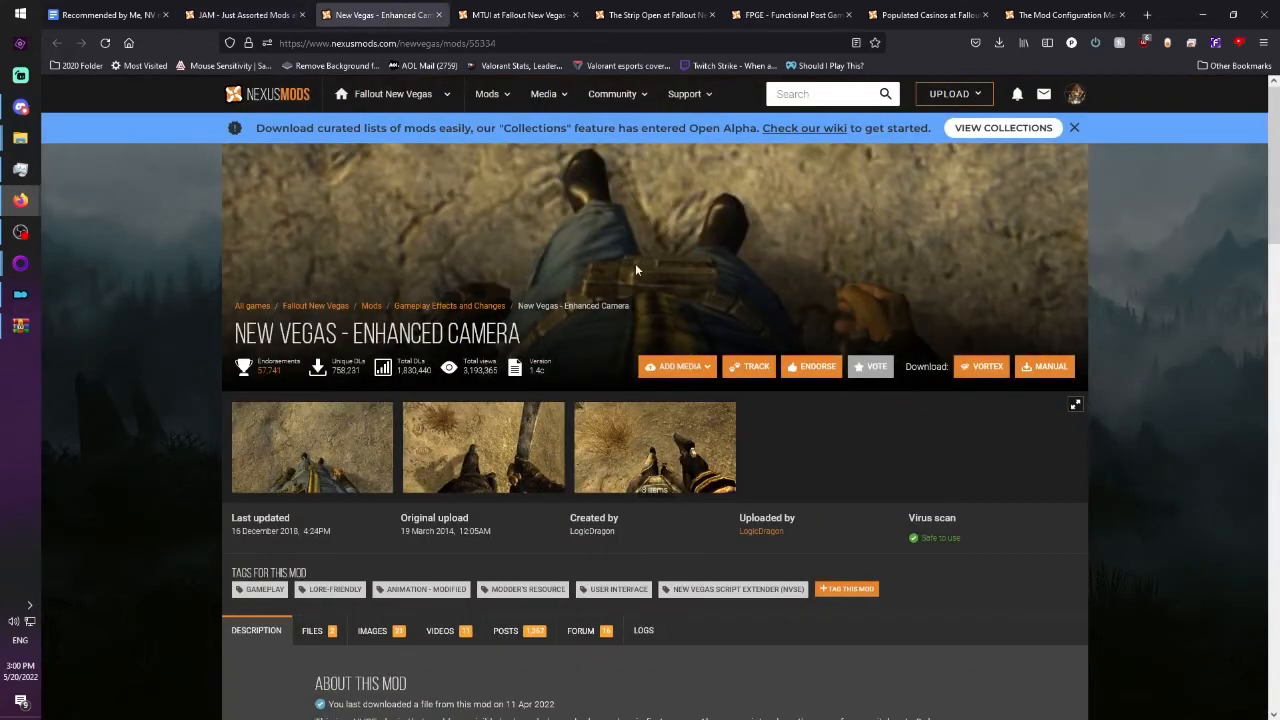
click(312, 450)
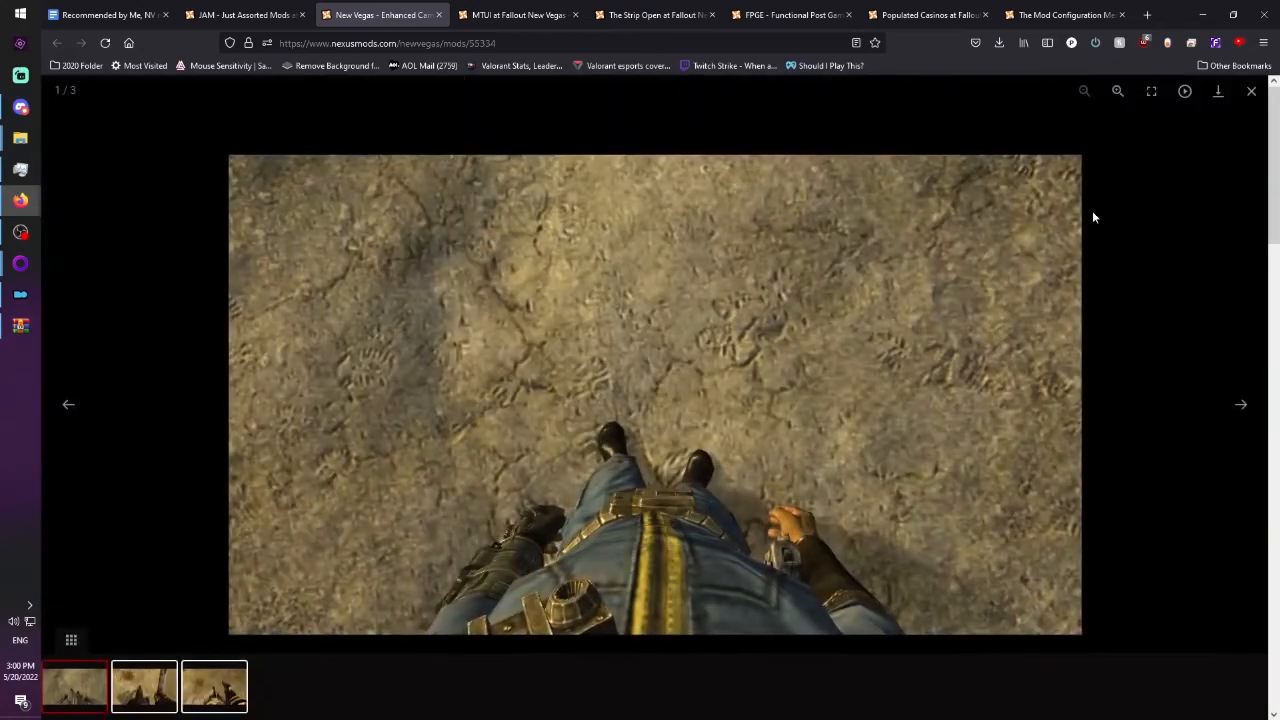
click(1251, 91)
click(558, 430)
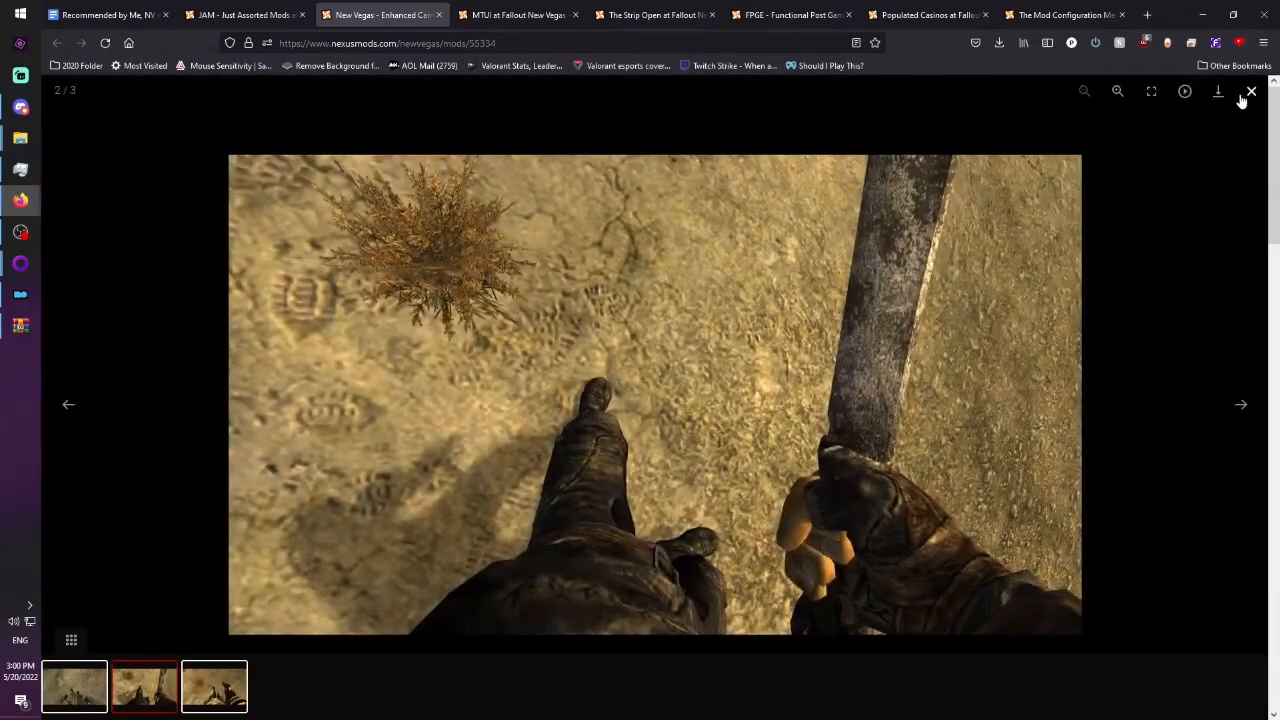
click(1249, 91)
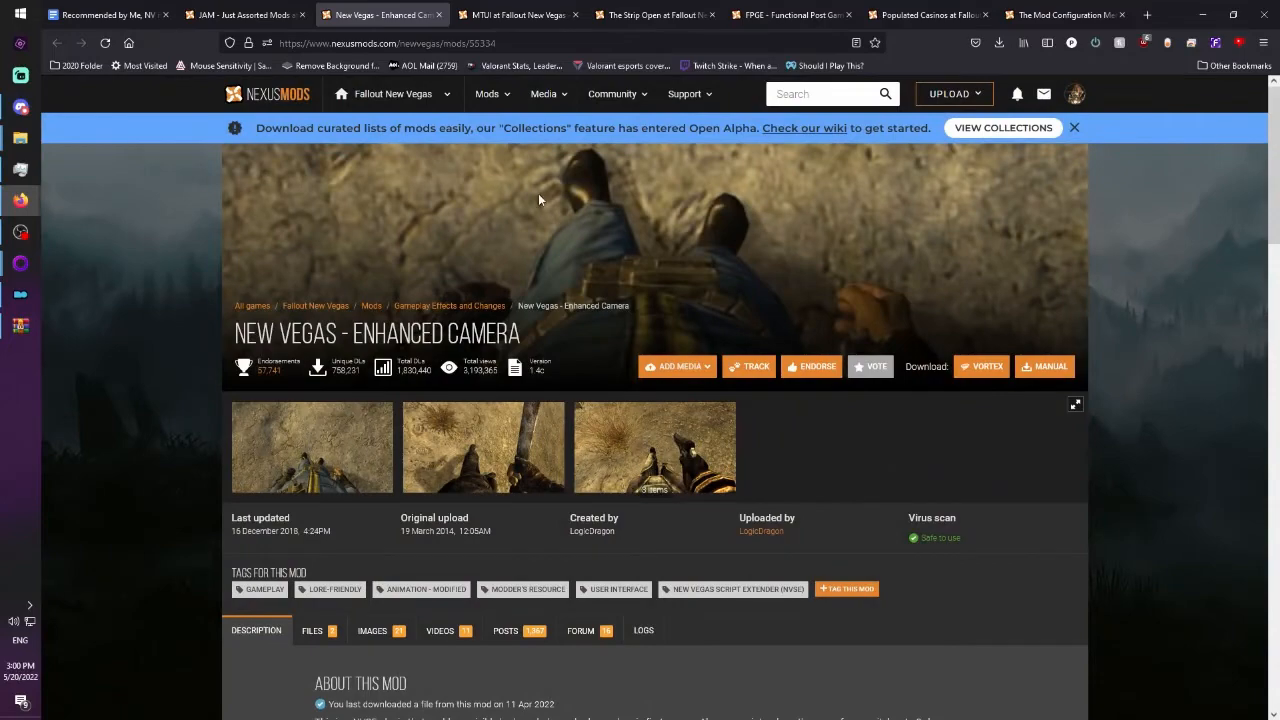
View the first two before-and-after interface screenshots on the MTUI mod page.
click(510, 15)
click(358, 310)
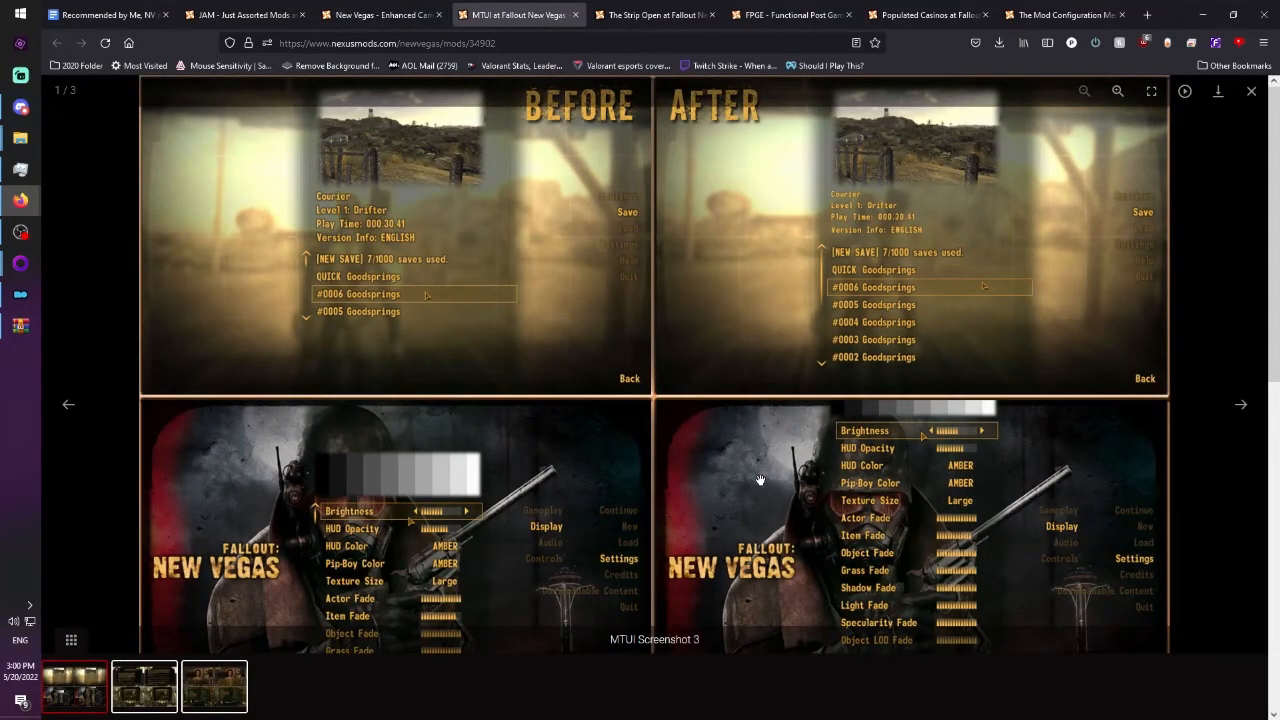
click(1250, 91)
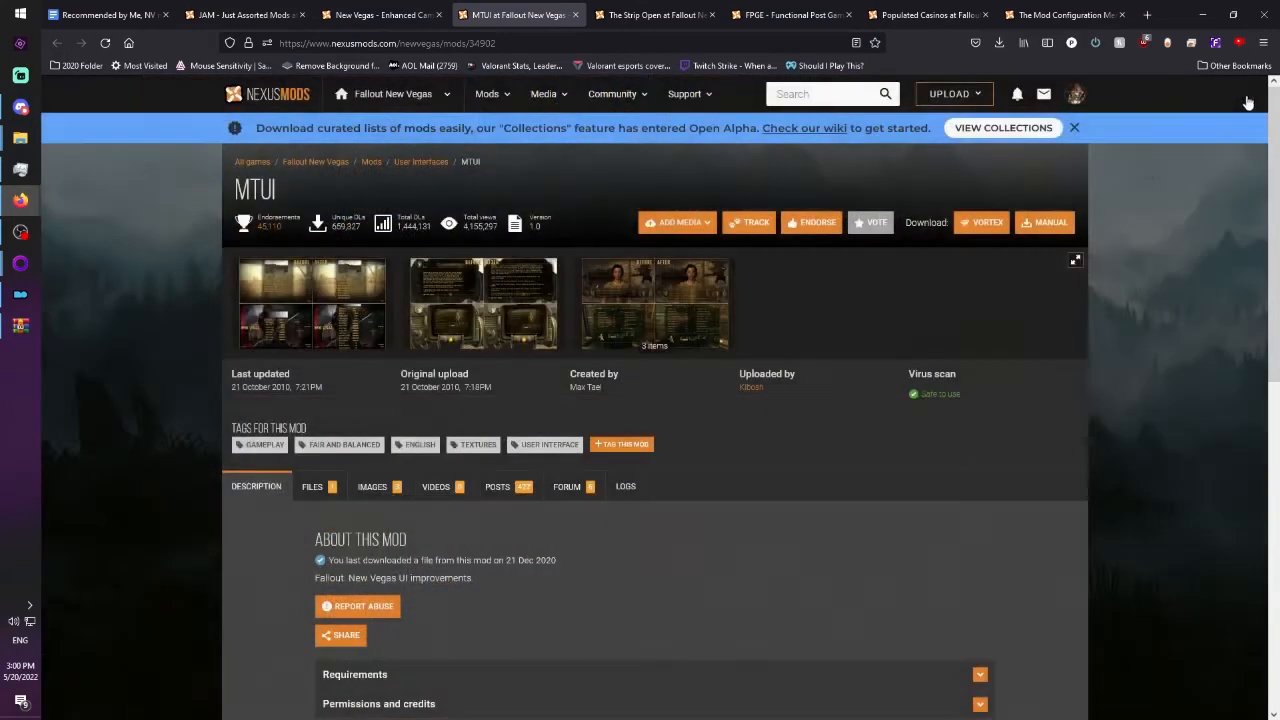
click(510, 320)
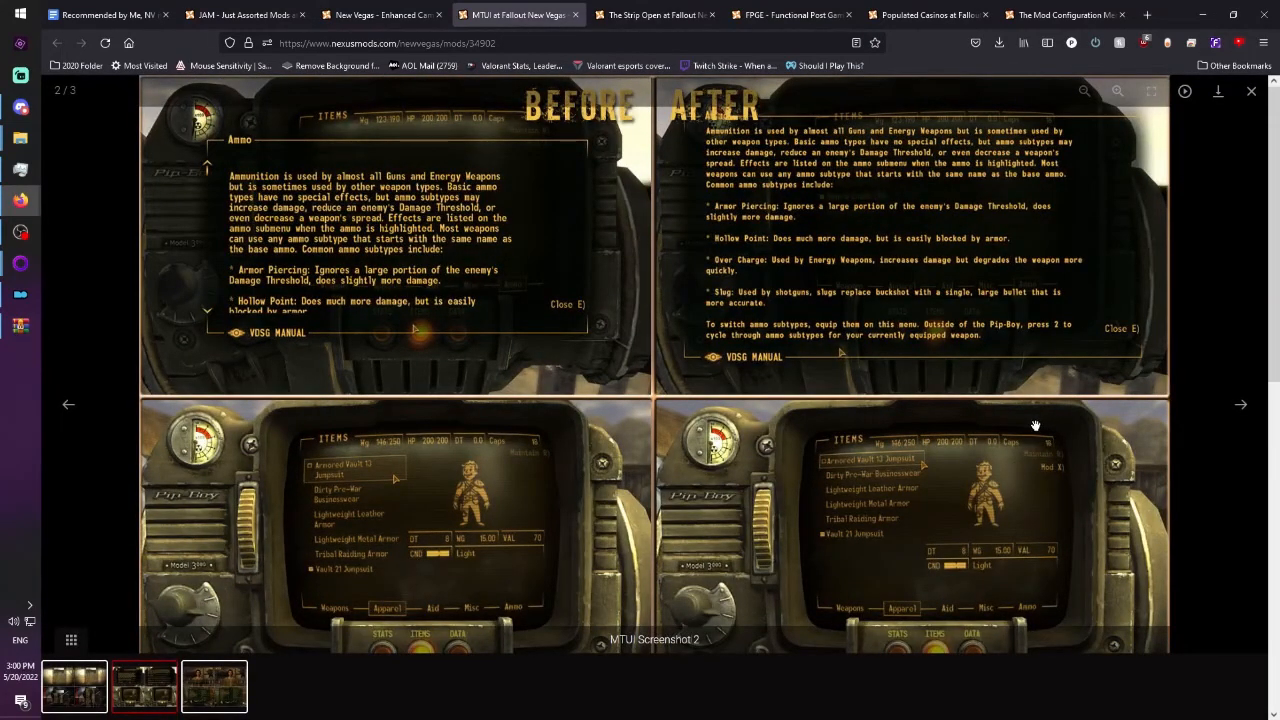
click(1250, 92)
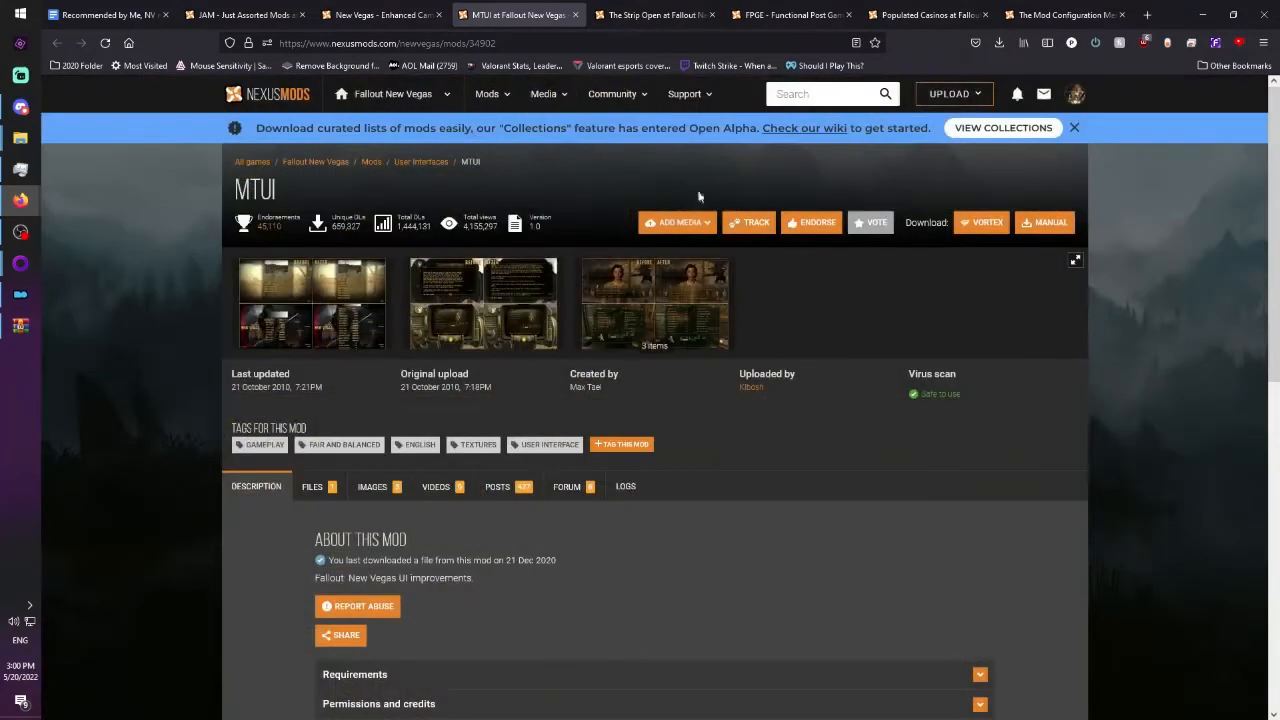
View the first screenshot of The Strip Open and read through its mod page description.
click(668, 20)
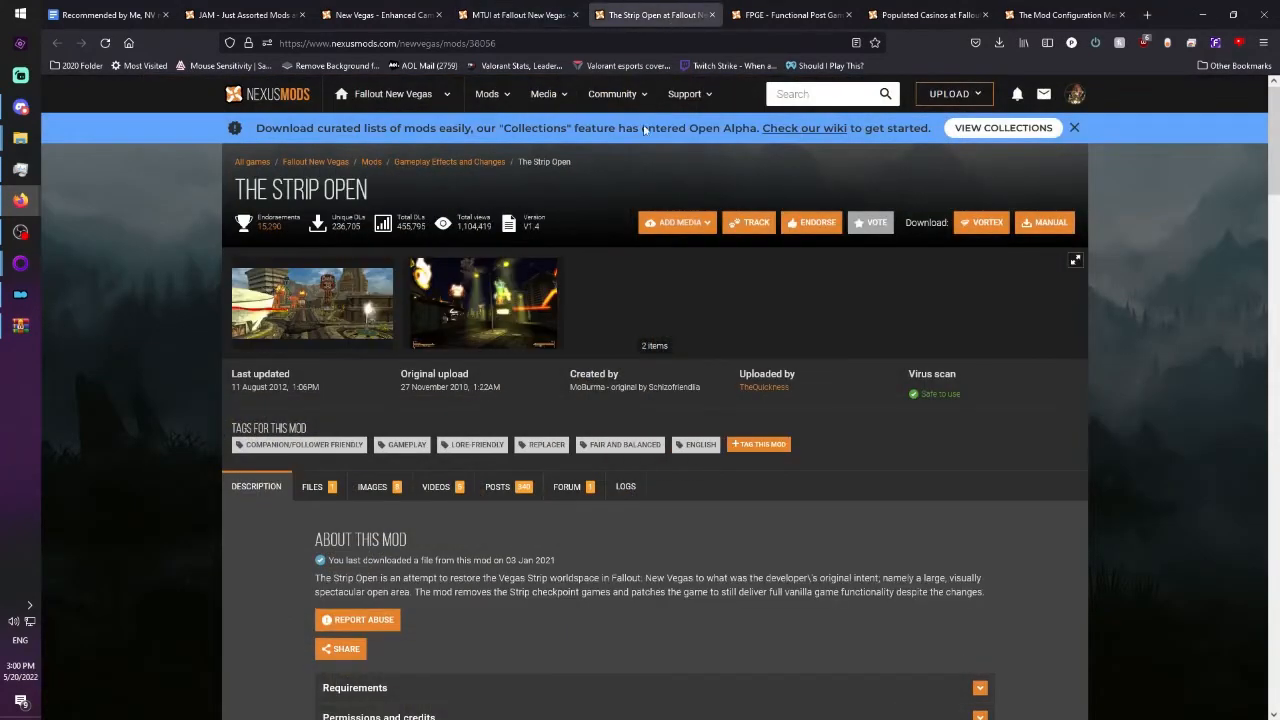
click(360, 312)
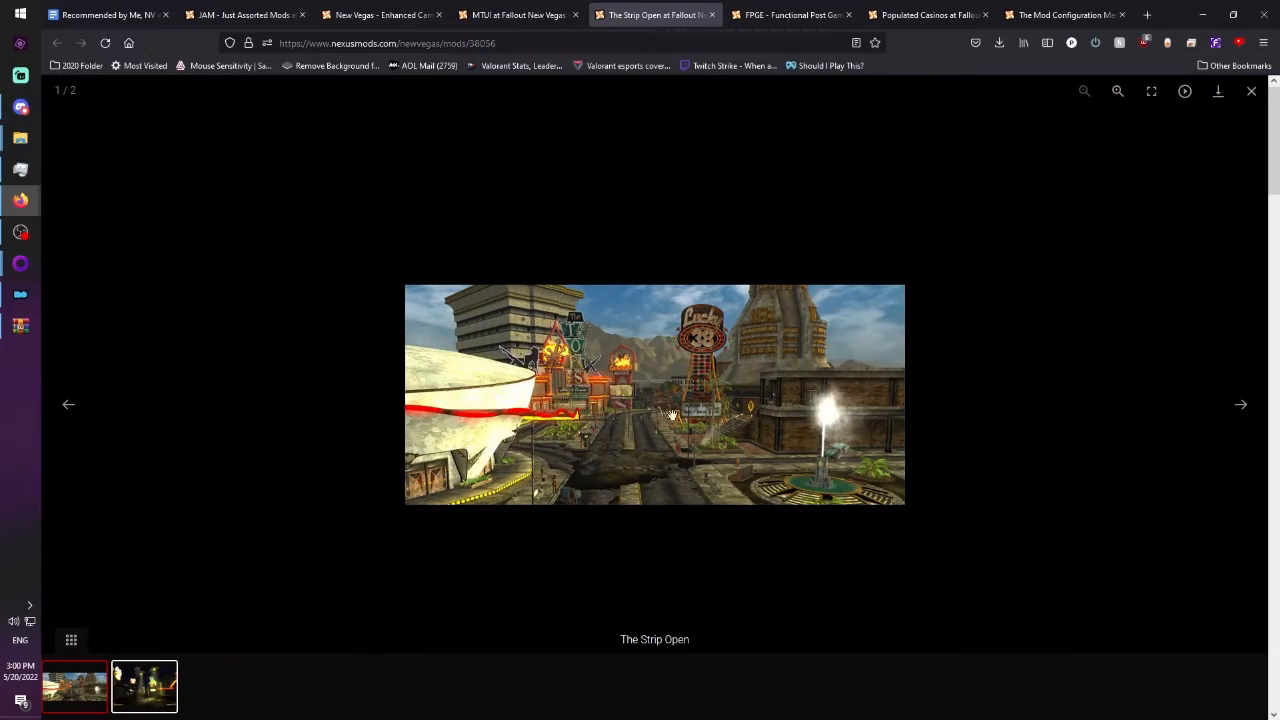
click(1251, 91)
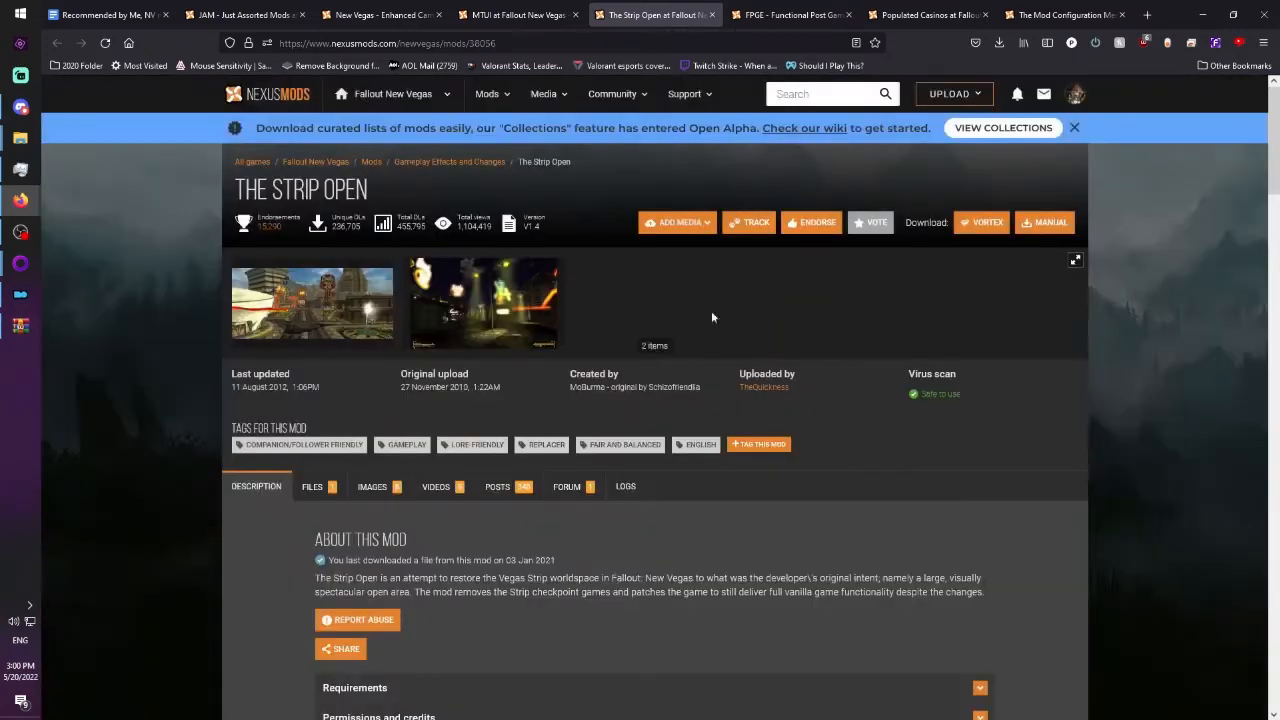
scroll(640, 440, down, 3)
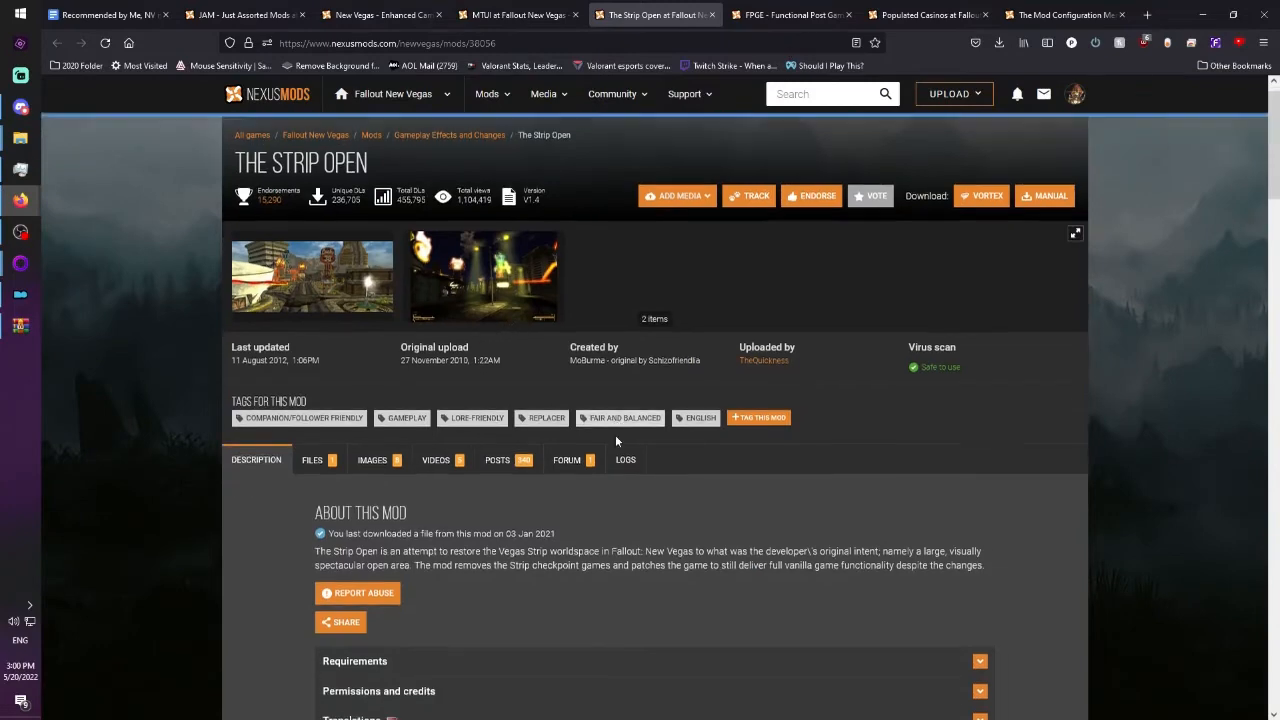
scroll(640, 440, up, 3)
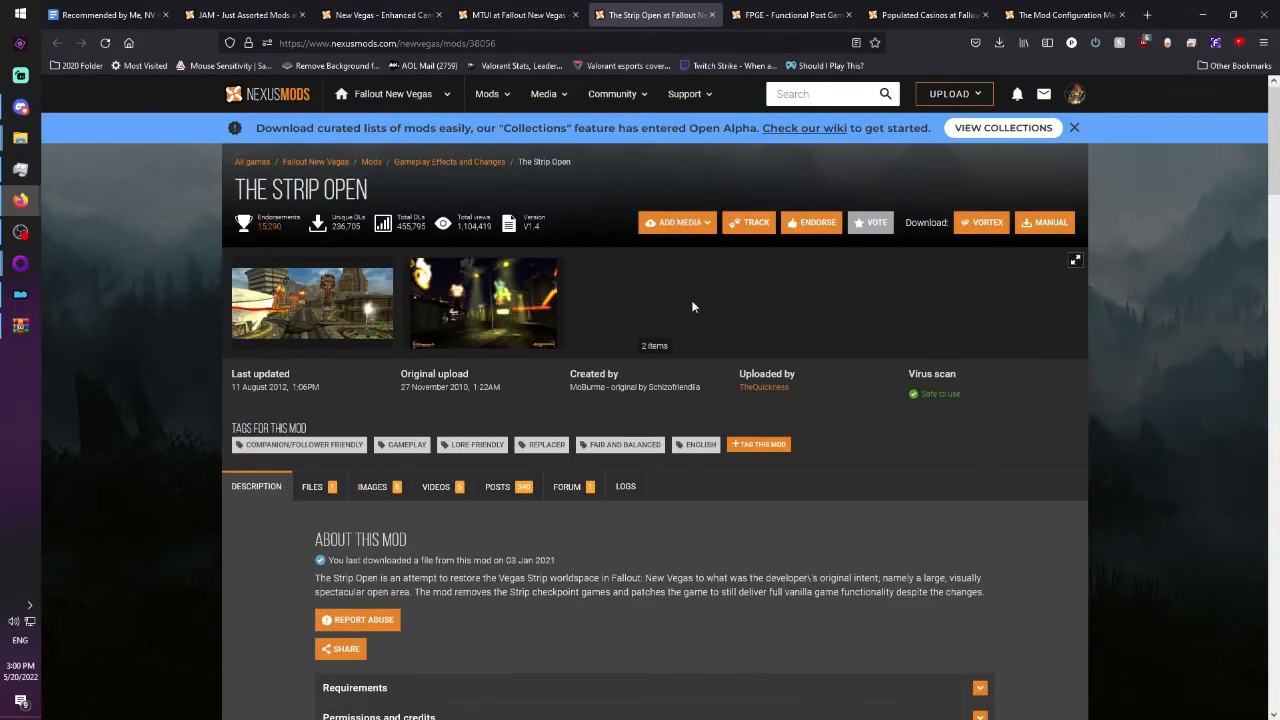
Examine the Gomorrah casino and Ultra Luxe comparison screenshots on the Populated Casinos mod page.
click(930, 18)
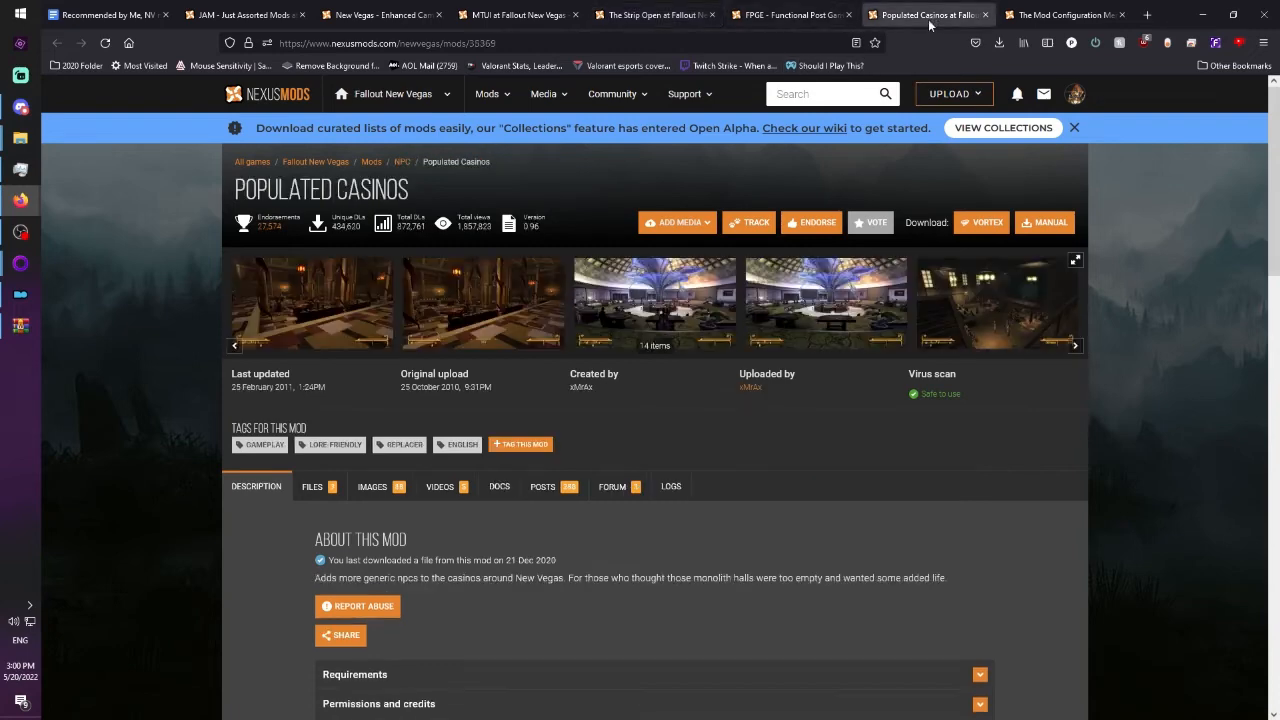
click(314, 328)
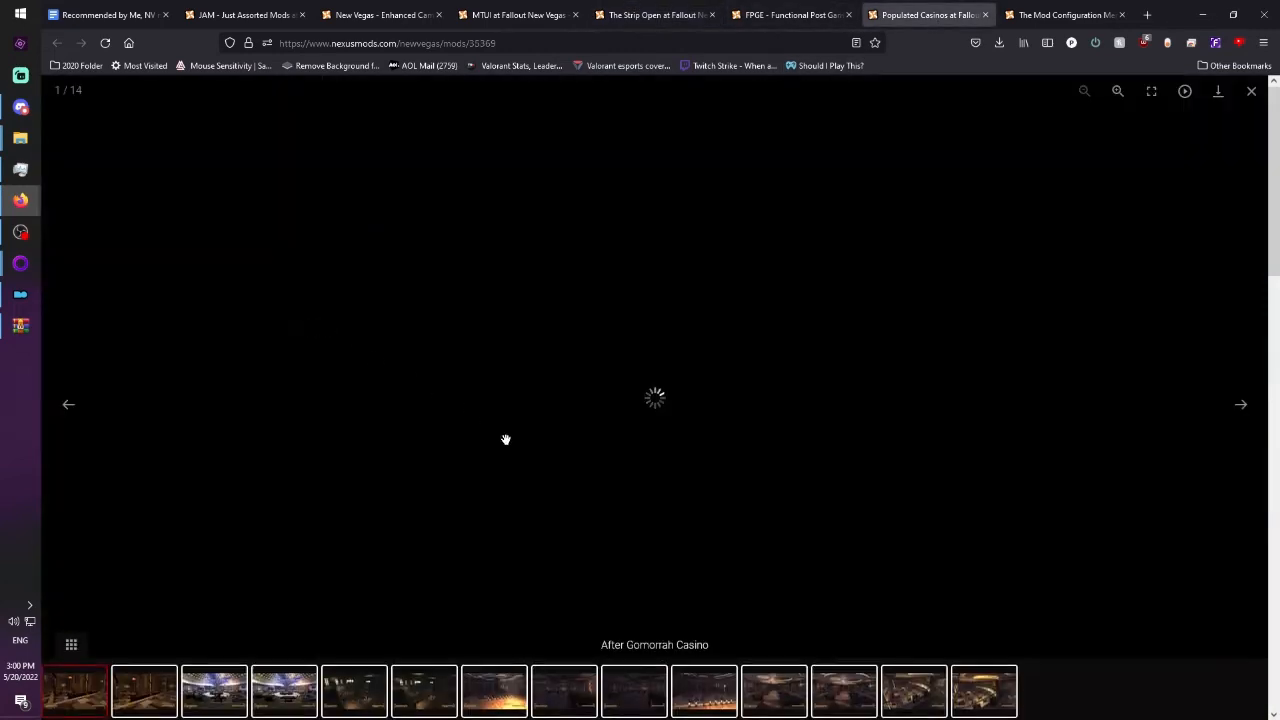
key(Right)
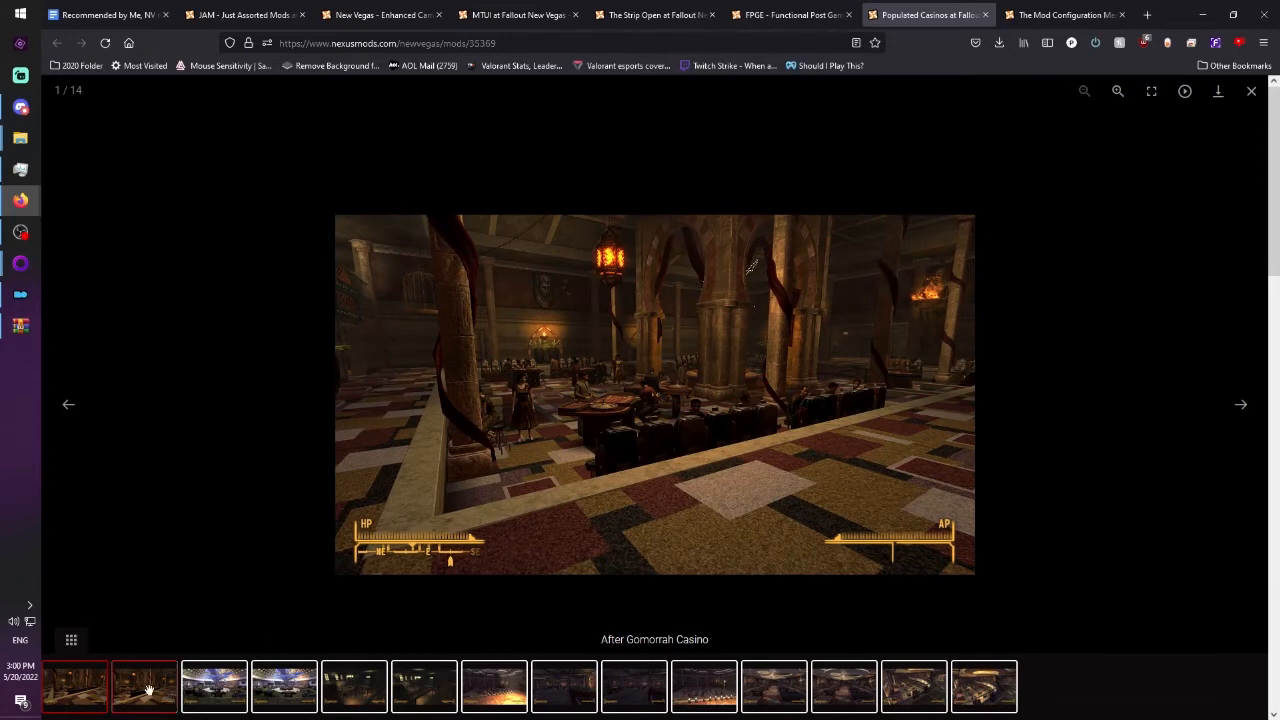
key(Left)
click(1251, 91)
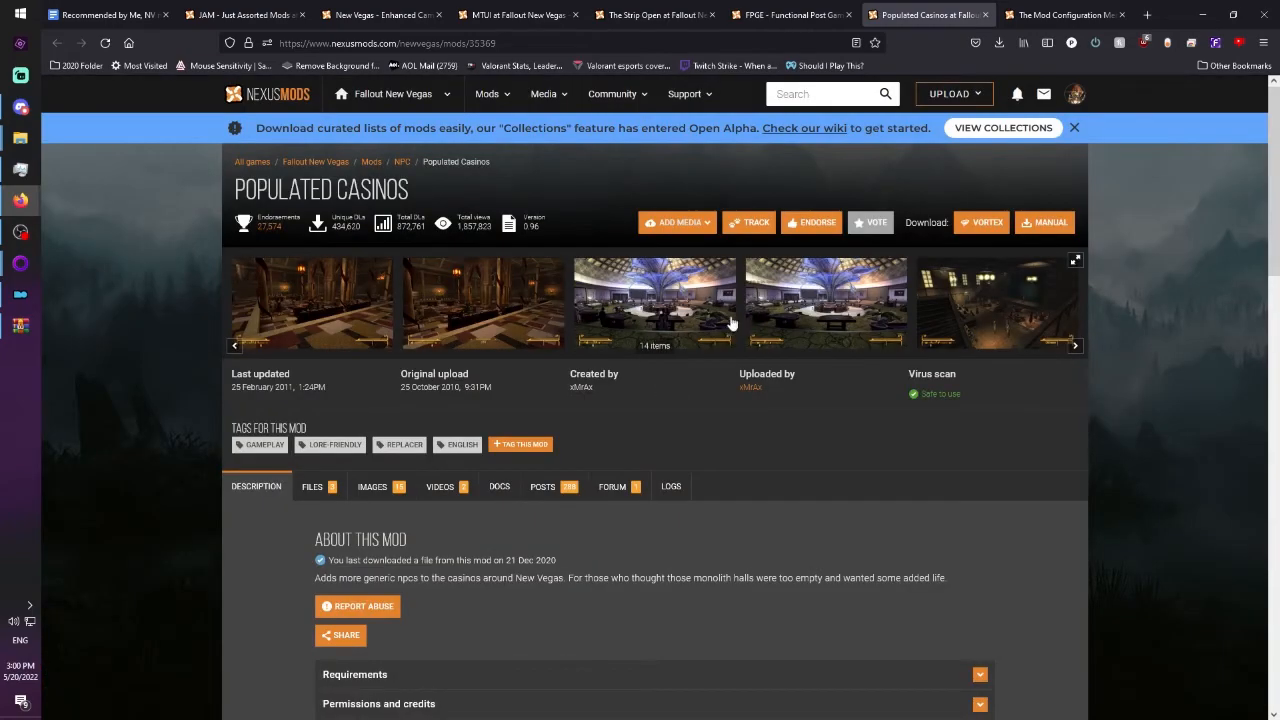
click(848, 316)
click(66, 404)
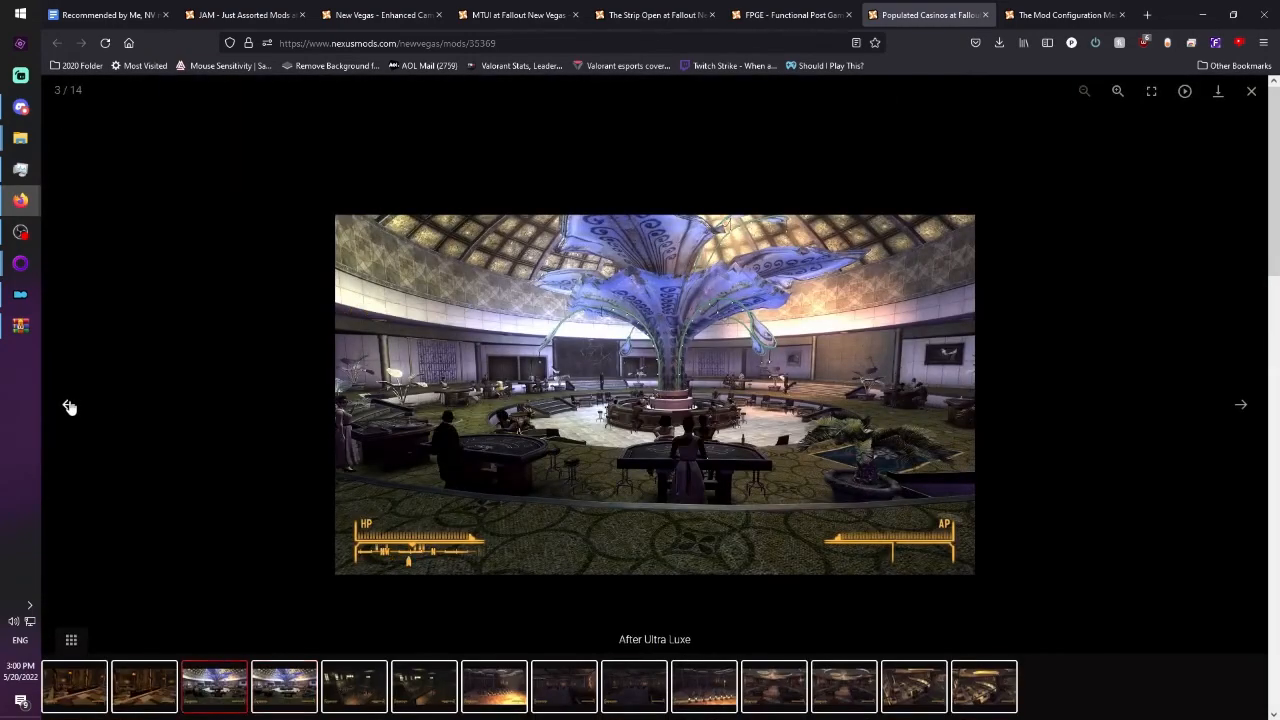
click(1251, 92)
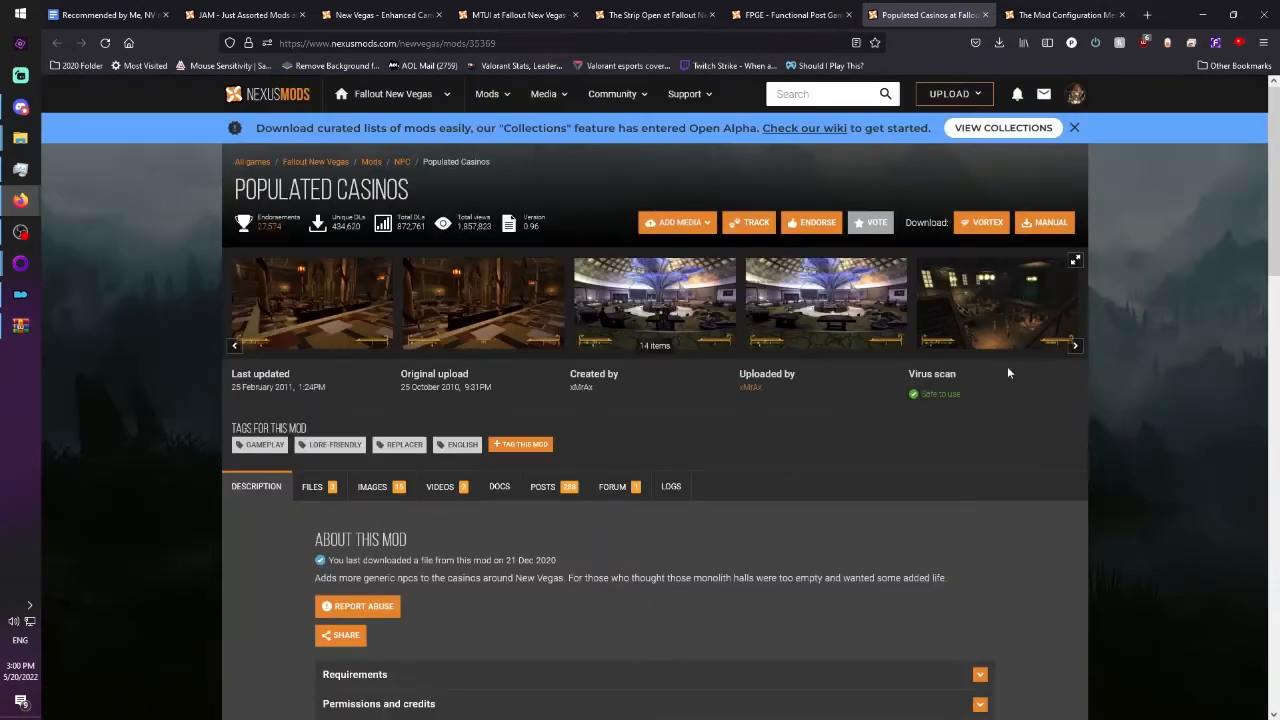
Look through the gallery of menu screenshots on The Mod Configuration Menu page, from the second image onward, and close it.
click(1042, 14)
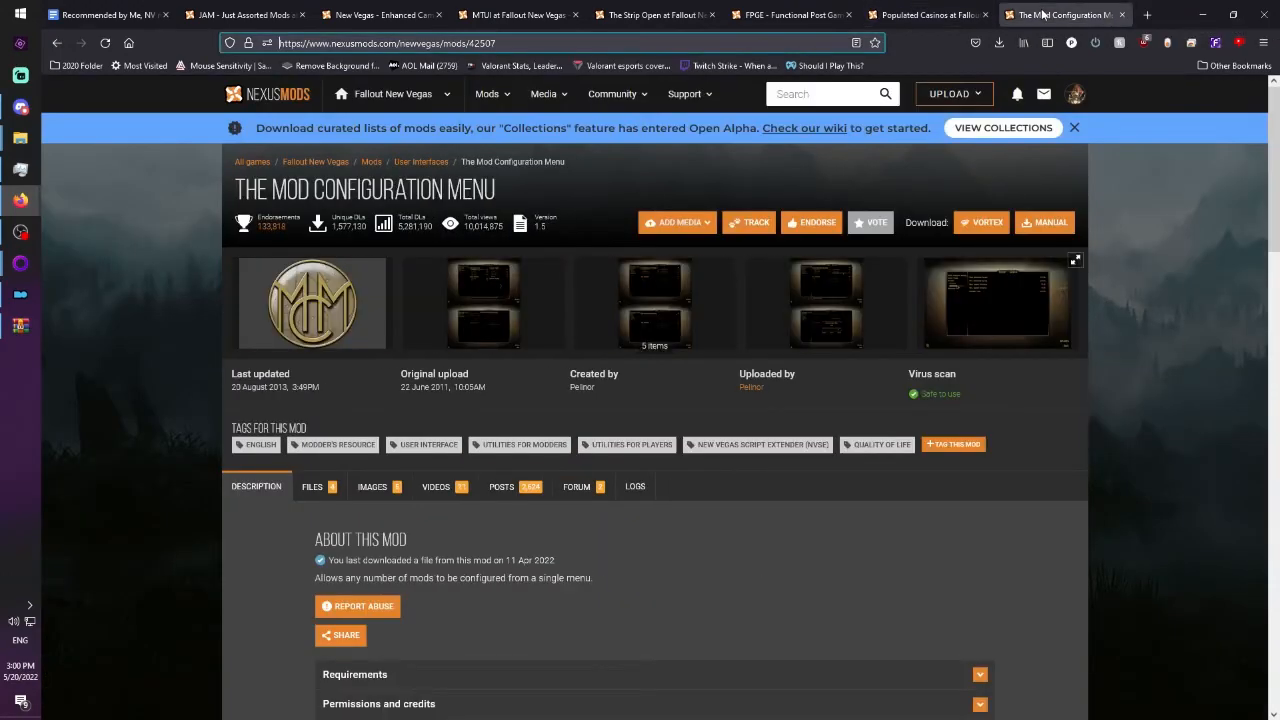
click(479, 298)
click(1240, 404)
click(1240, 406)
click(1240, 406)
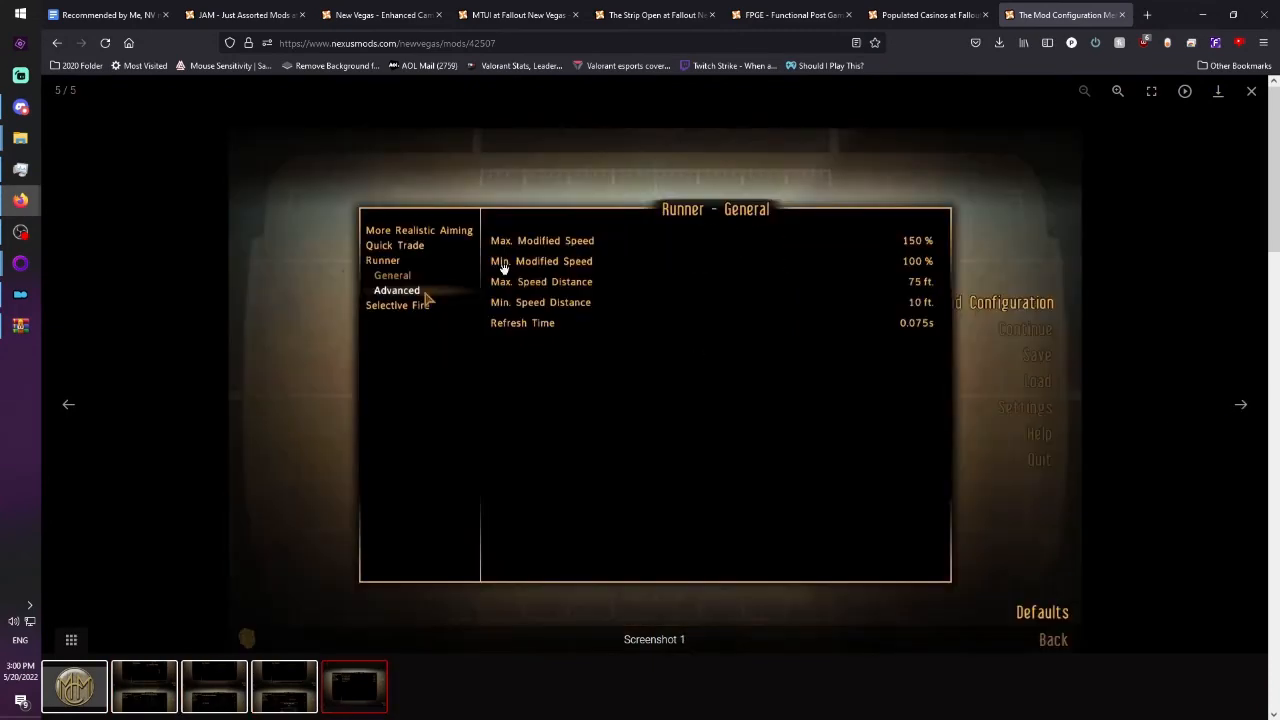
click(1240, 406)
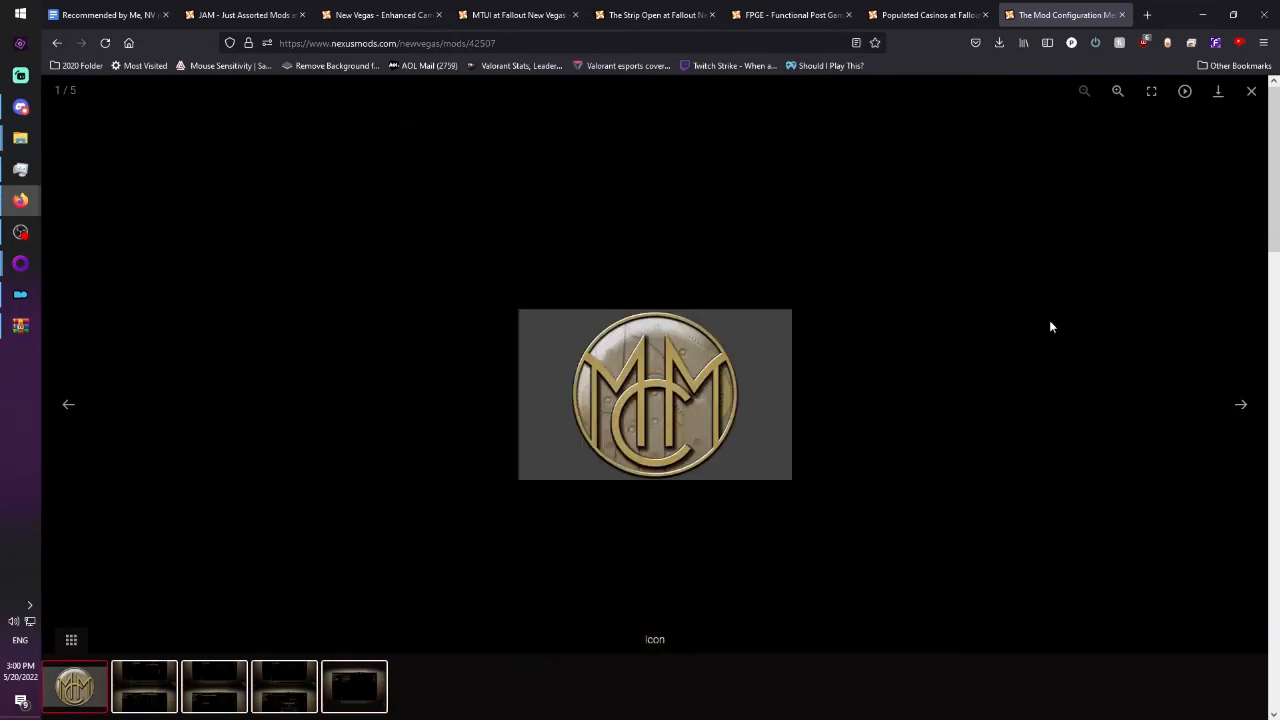
click(1251, 92)
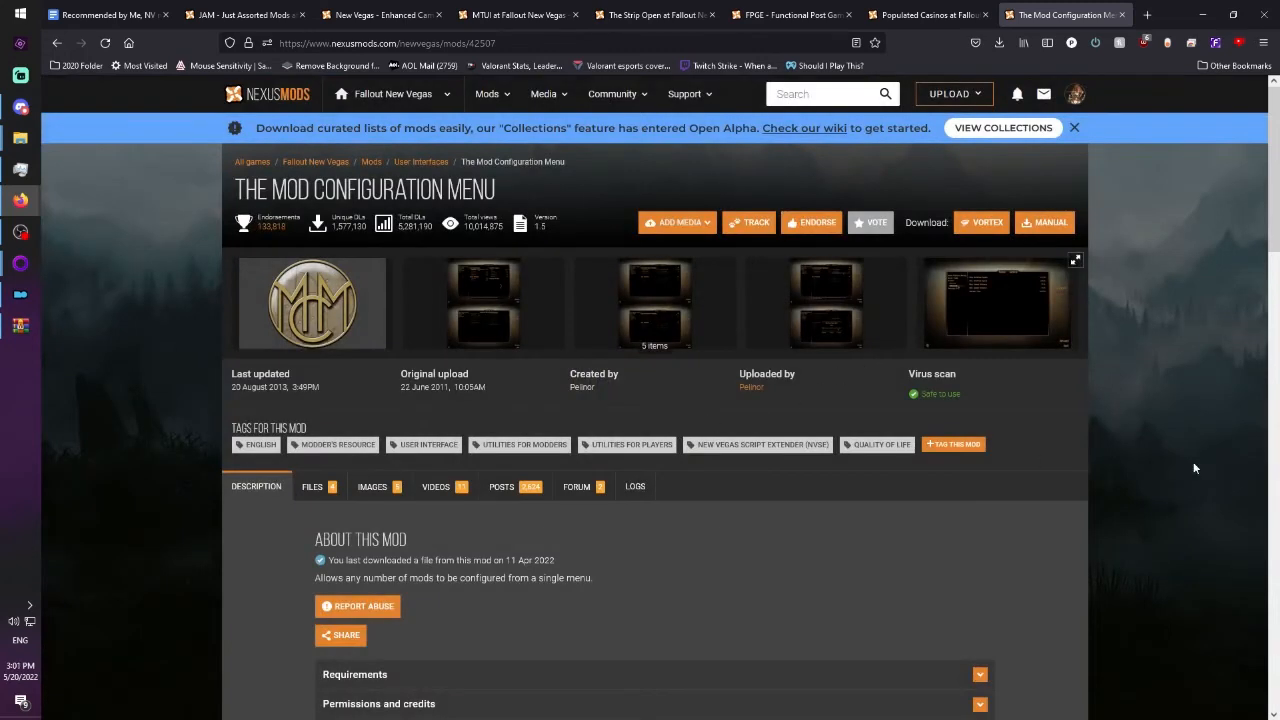
Download the JAM - Just Assorted Mods version 4.4 file to the mod manager, accepting its additional file requirements.
click(240, 15)
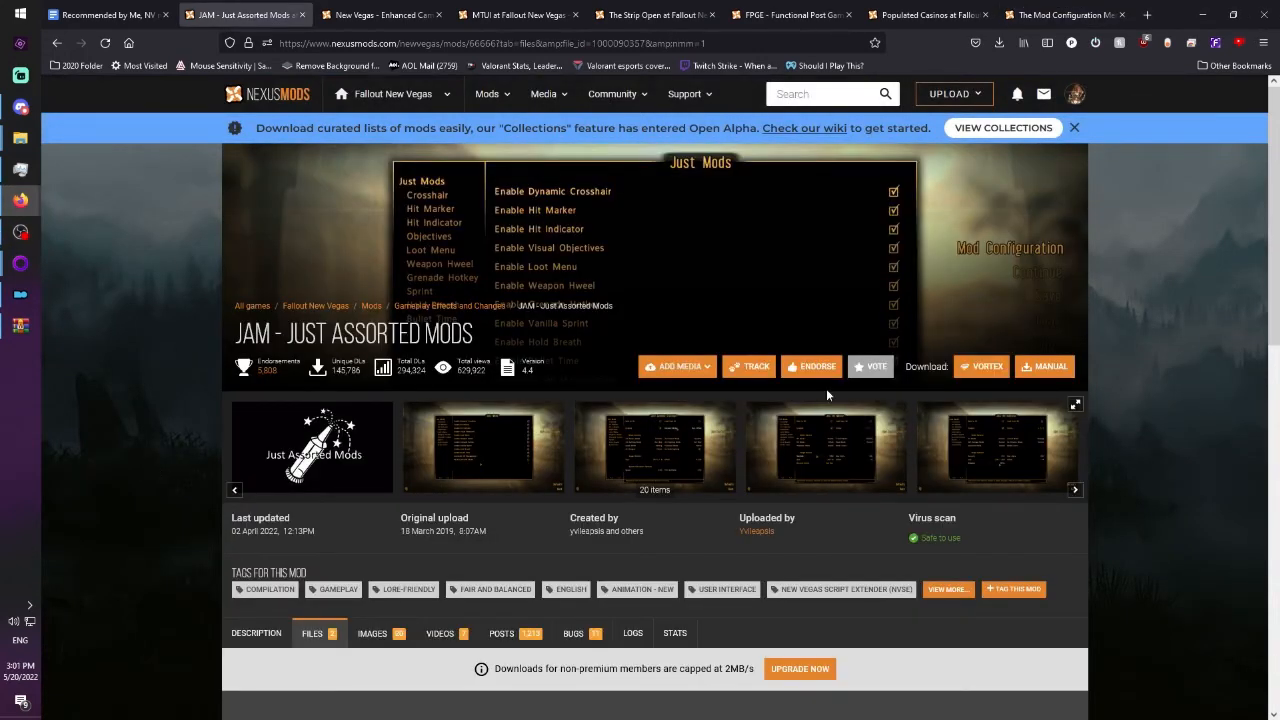
click(961, 368)
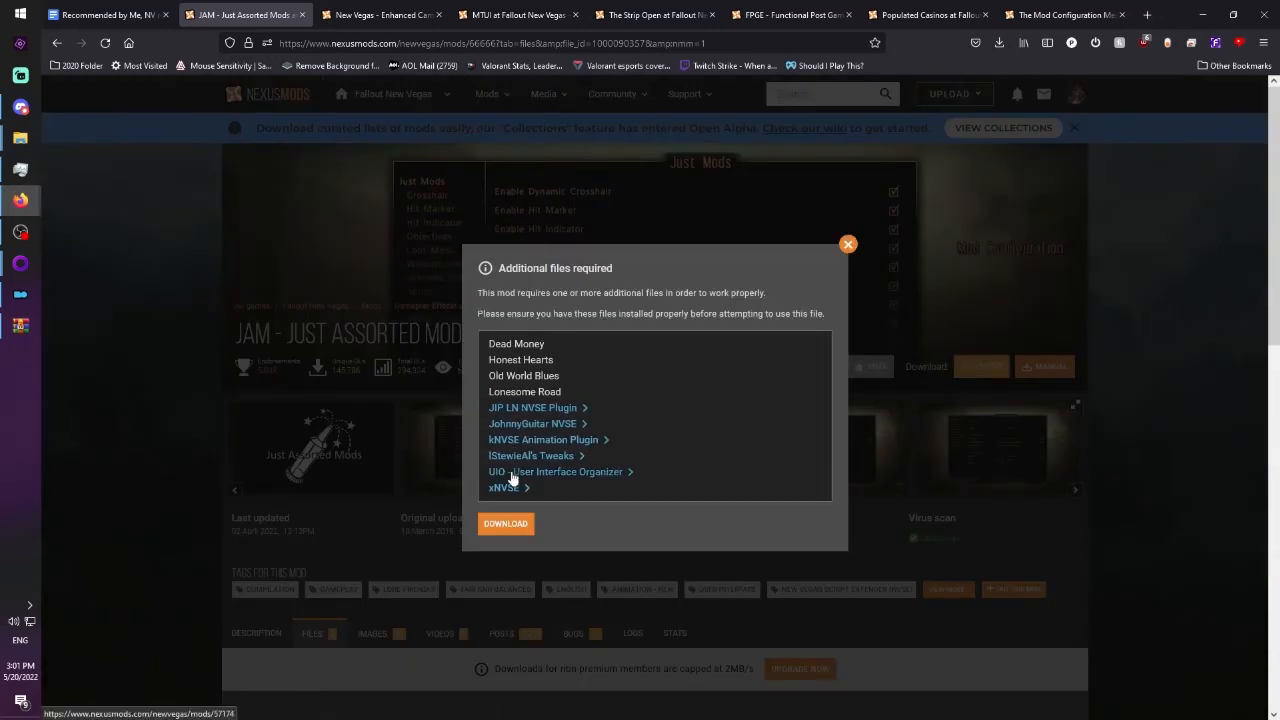
click(506, 523)
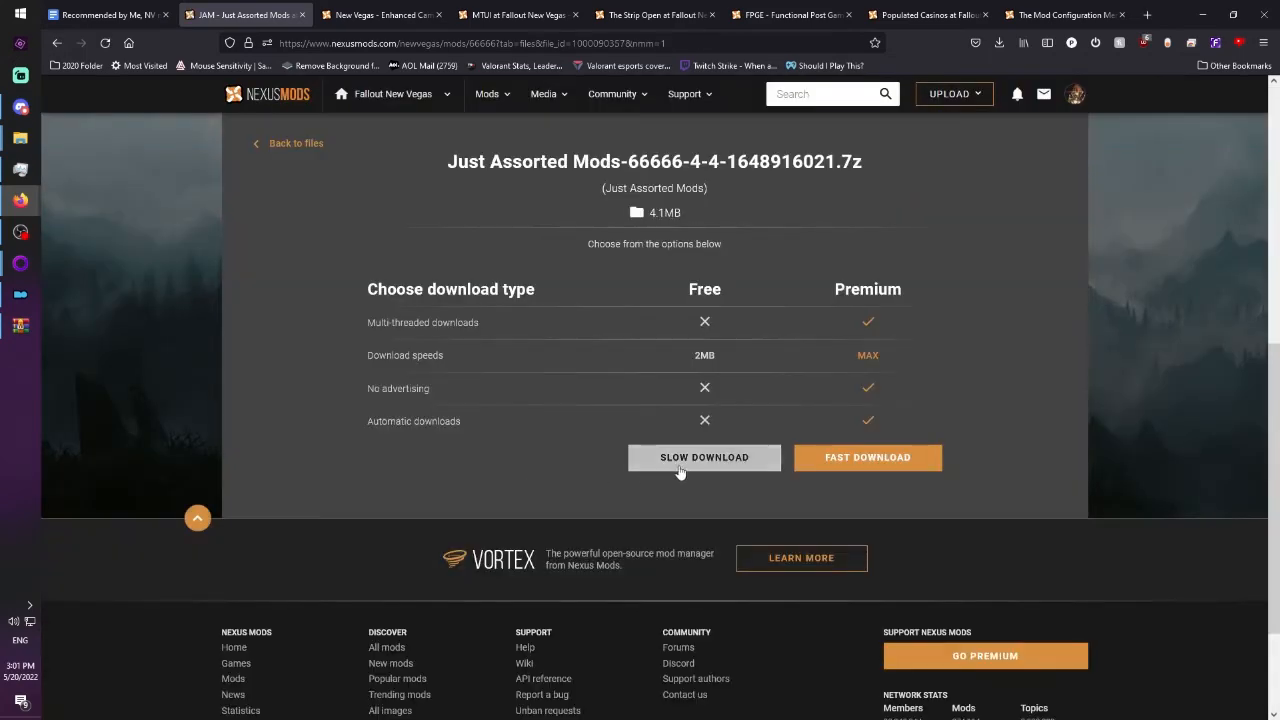
click(680, 462)
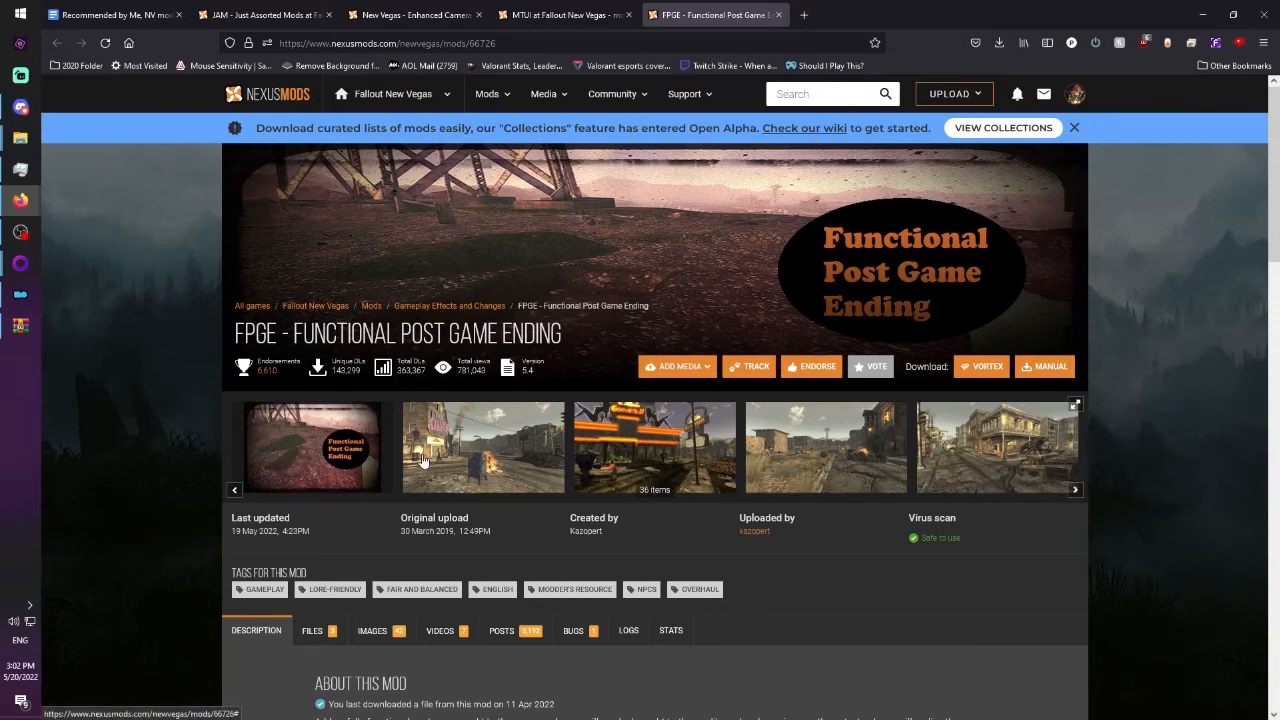
Look through the first 15 gallery images on the FPGE - Functional Post Game Ending mod page and close the gallery.
click(363, 456)
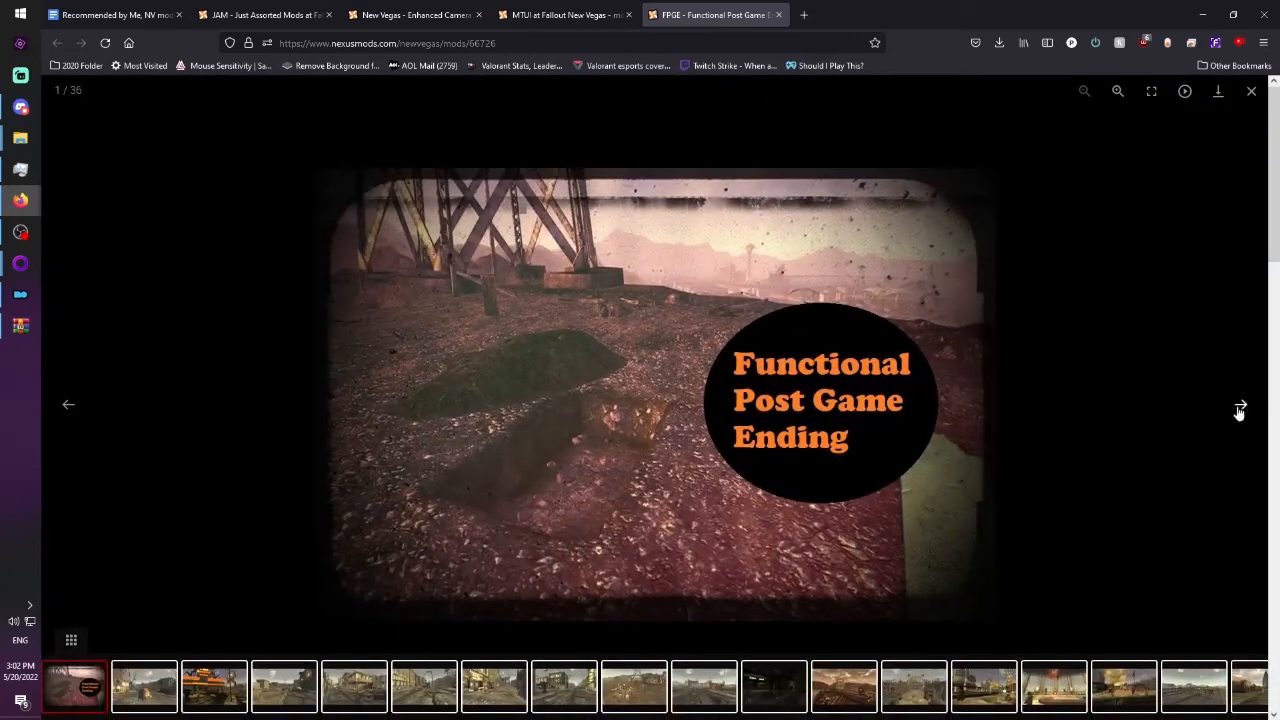
click(1243, 410)
click(1242, 407)
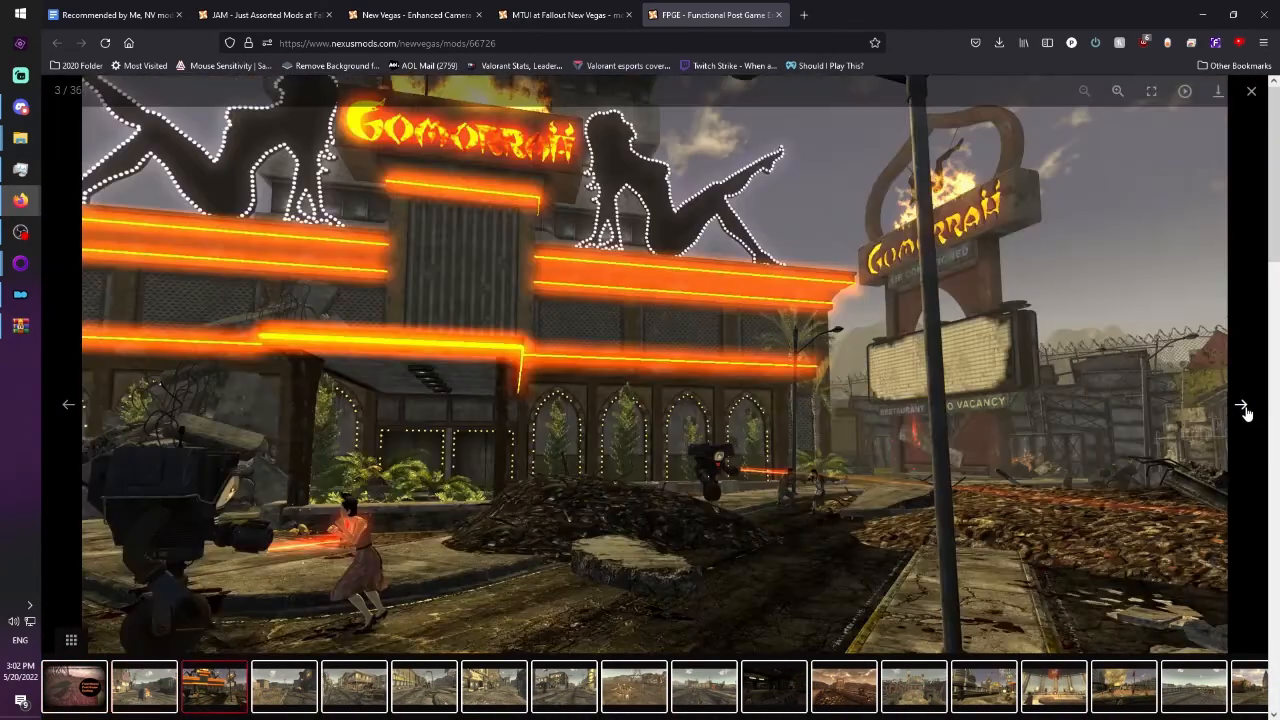
click(1243, 408)
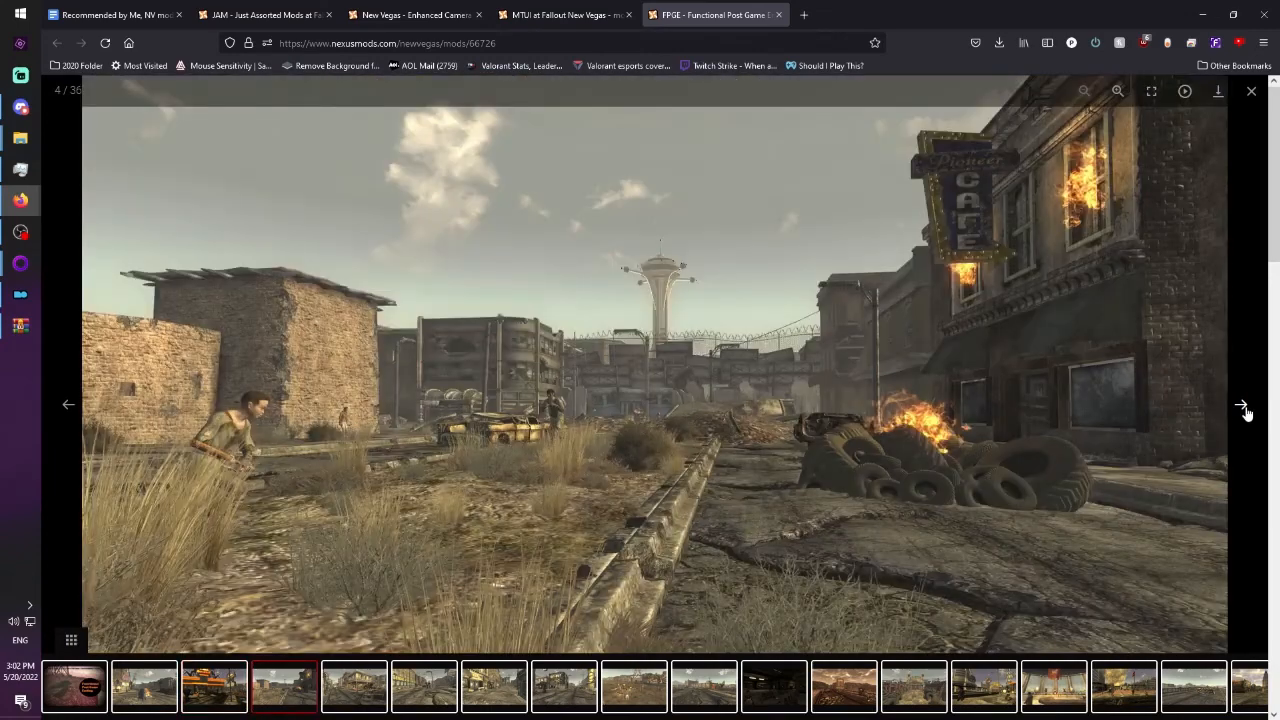
click(1243, 409)
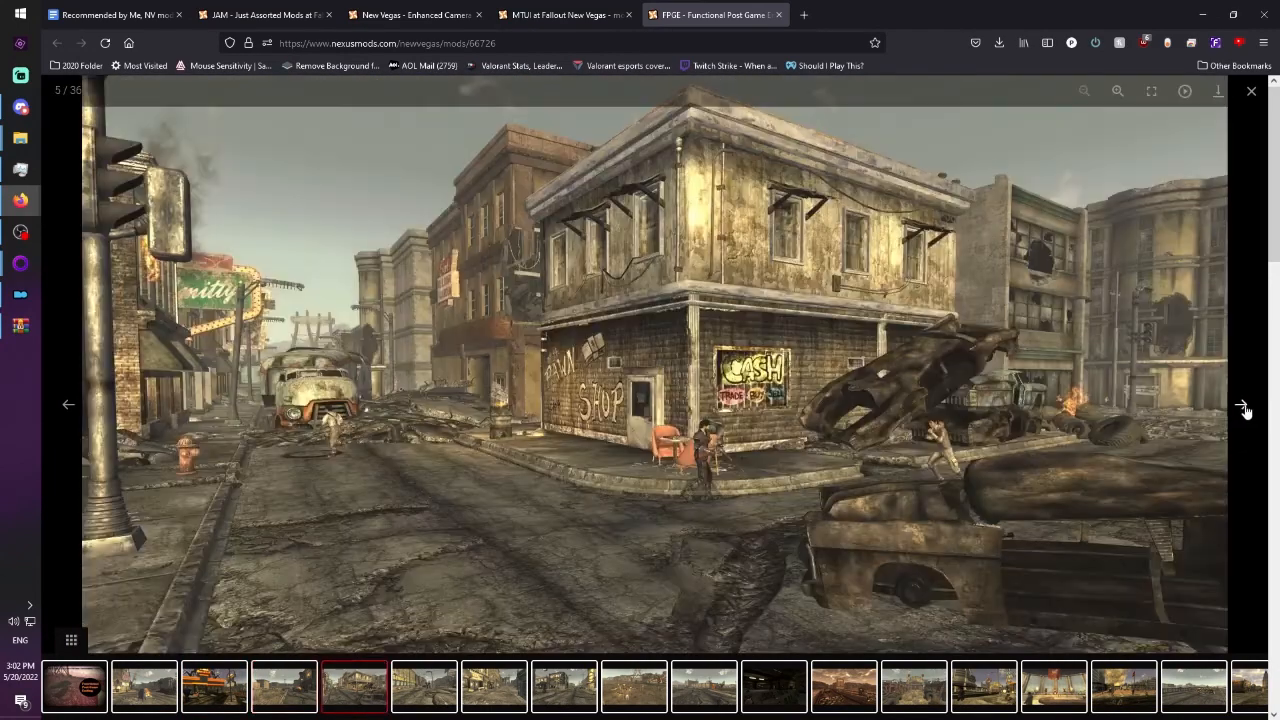
click(1243, 408)
click(1243, 408)
click(1243, 408)
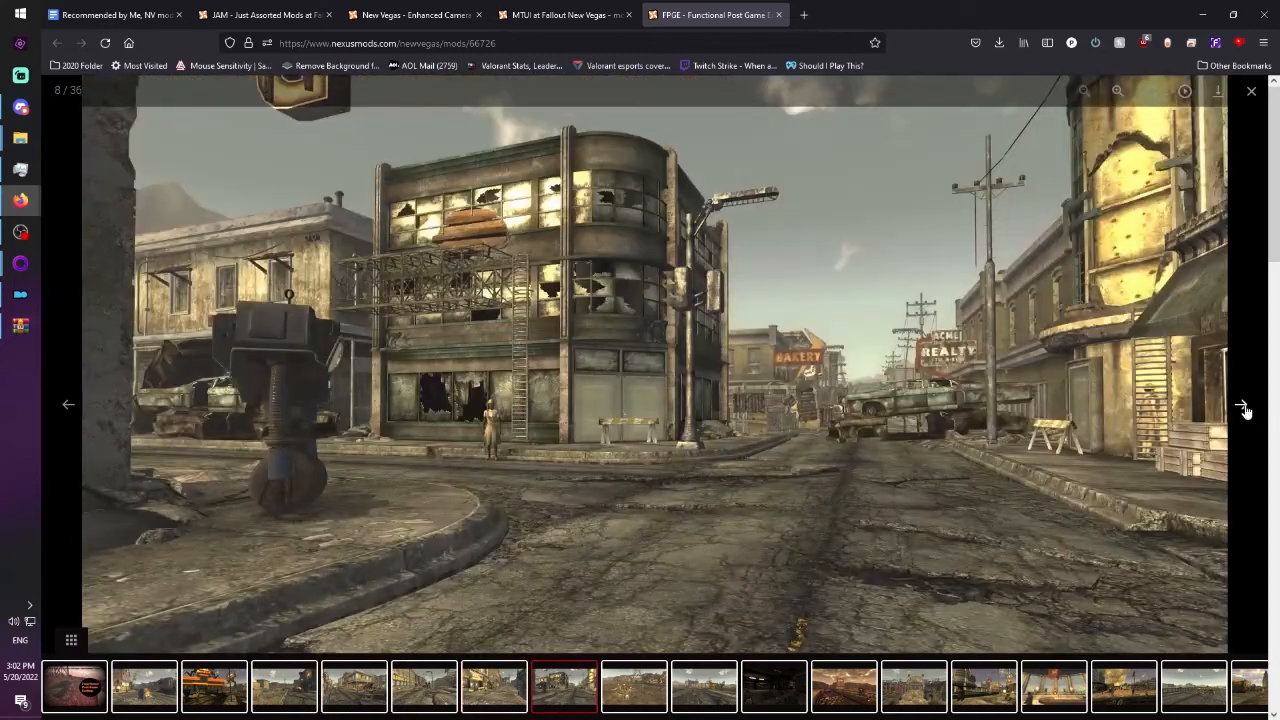
click(1243, 409)
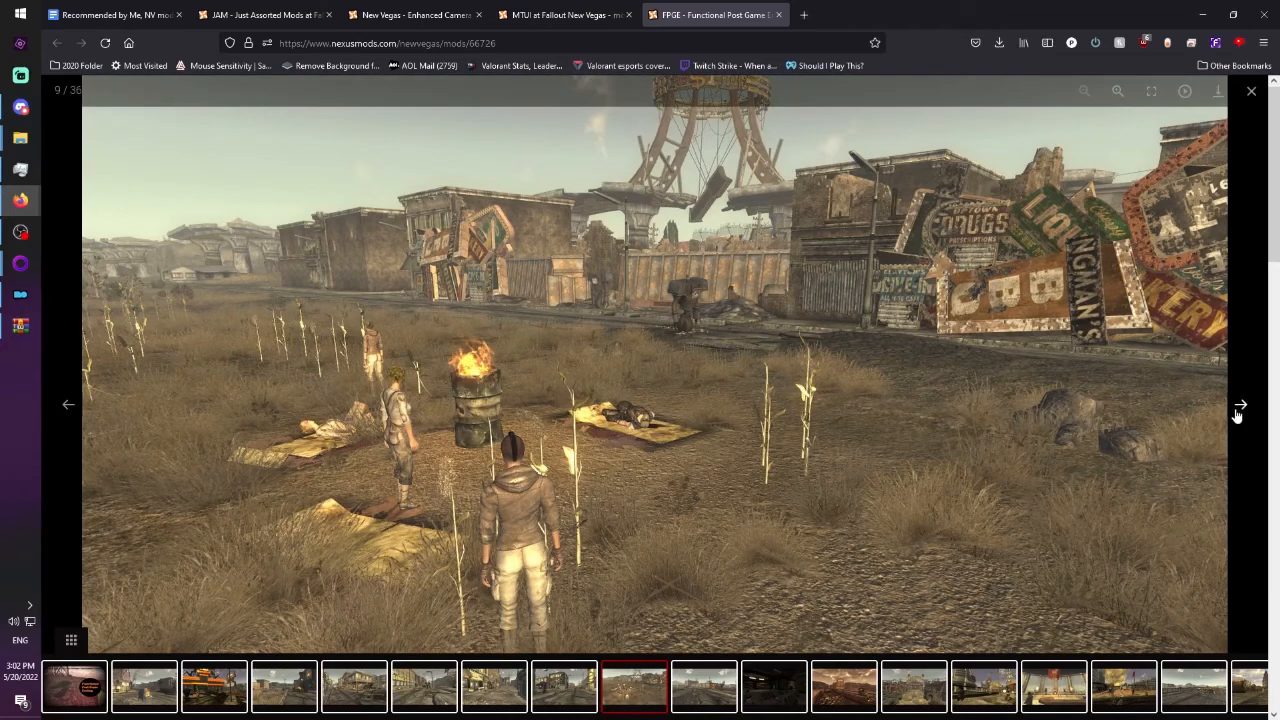
click(1241, 408)
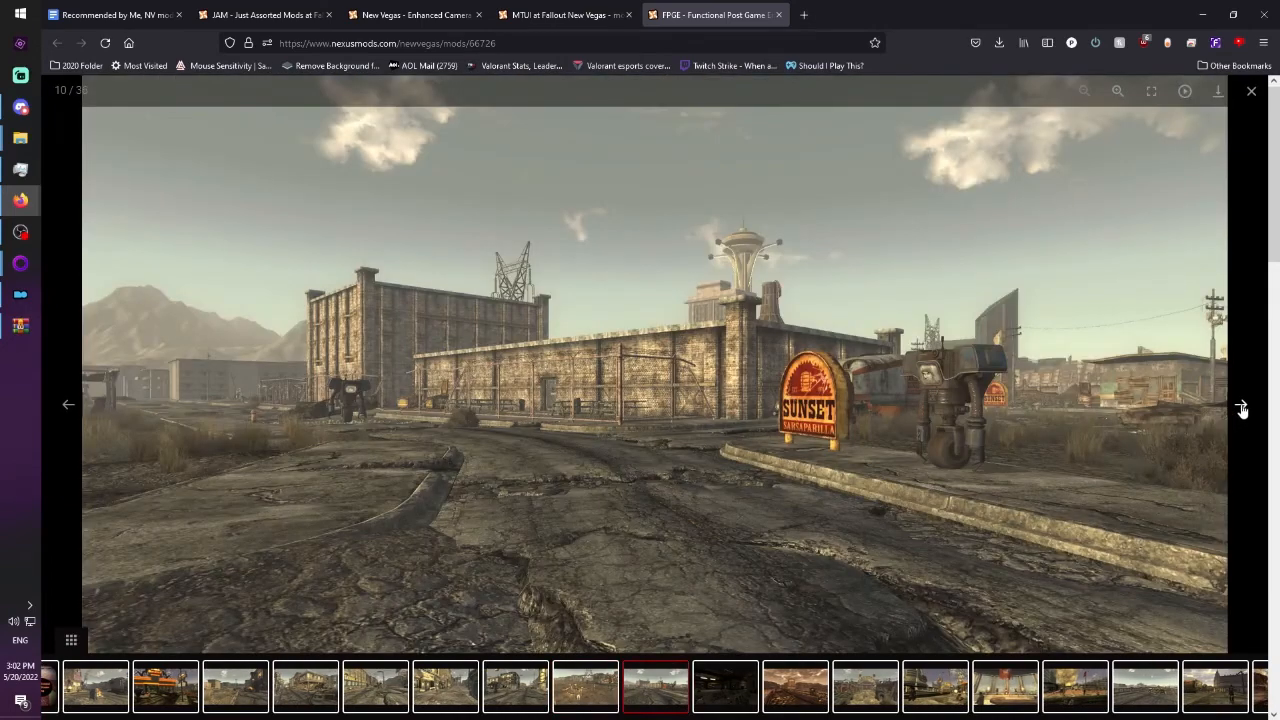
click(1241, 408)
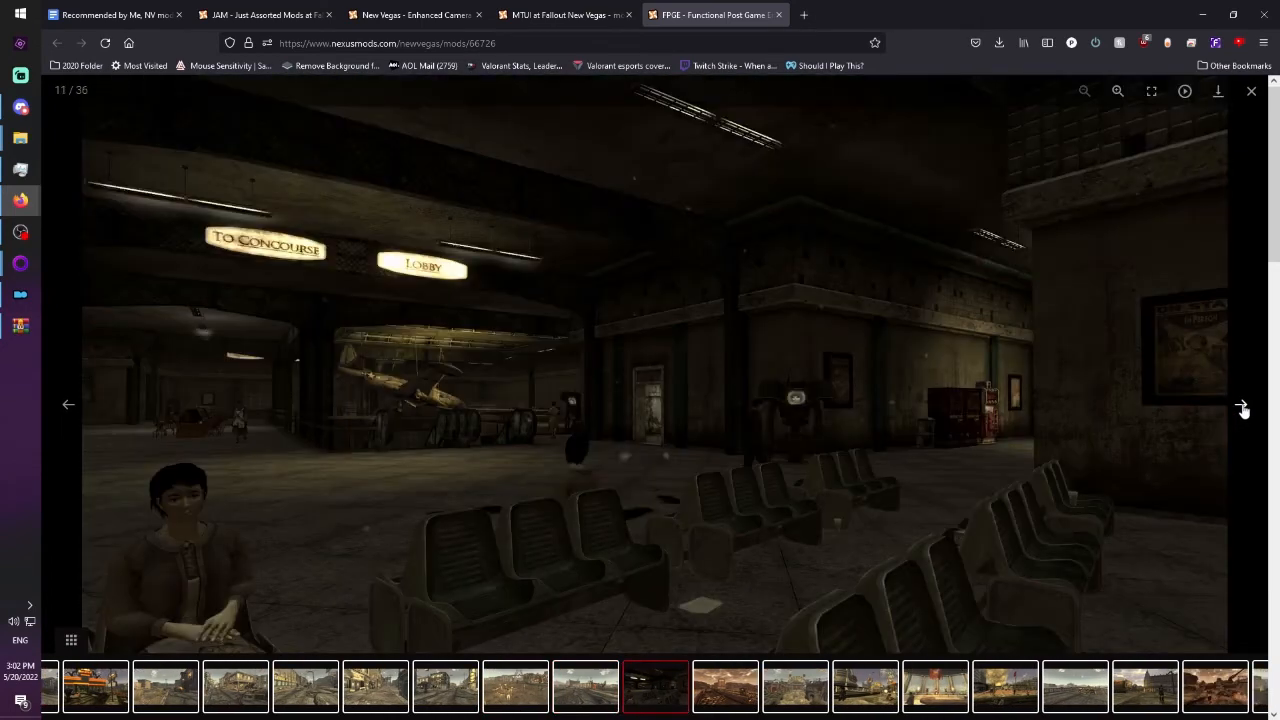
click(1241, 408)
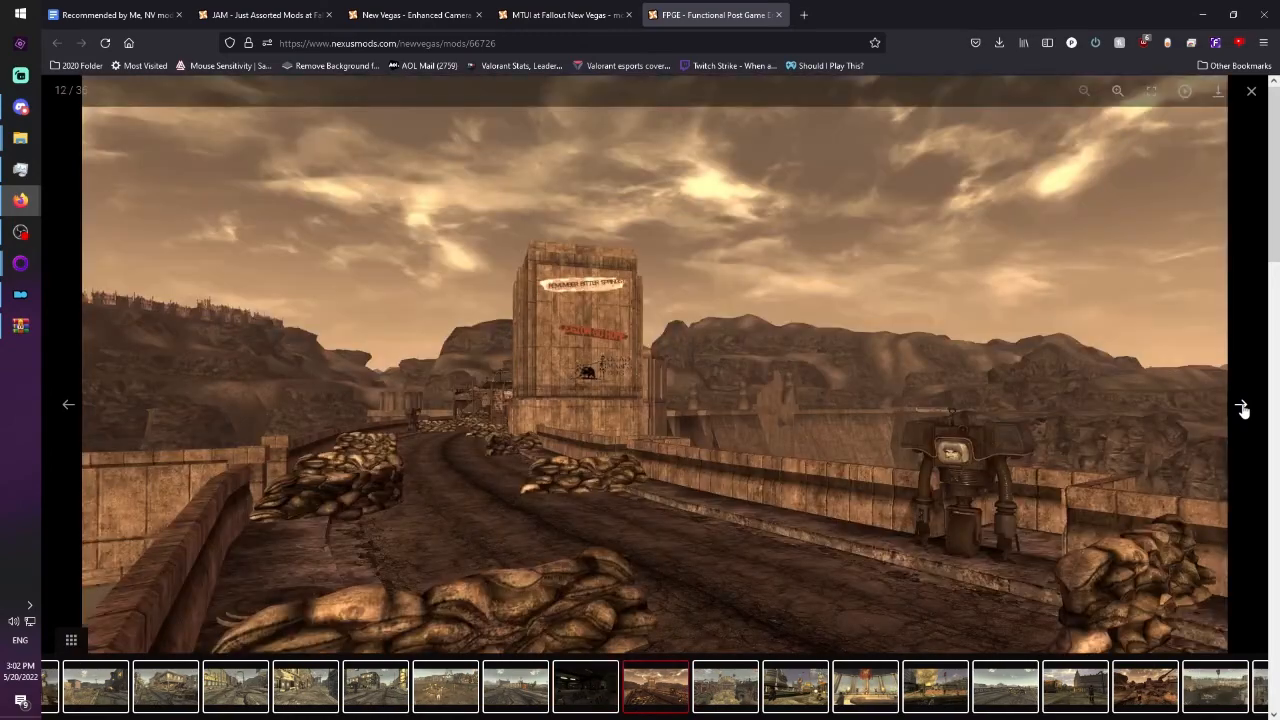
click(1241, 408)
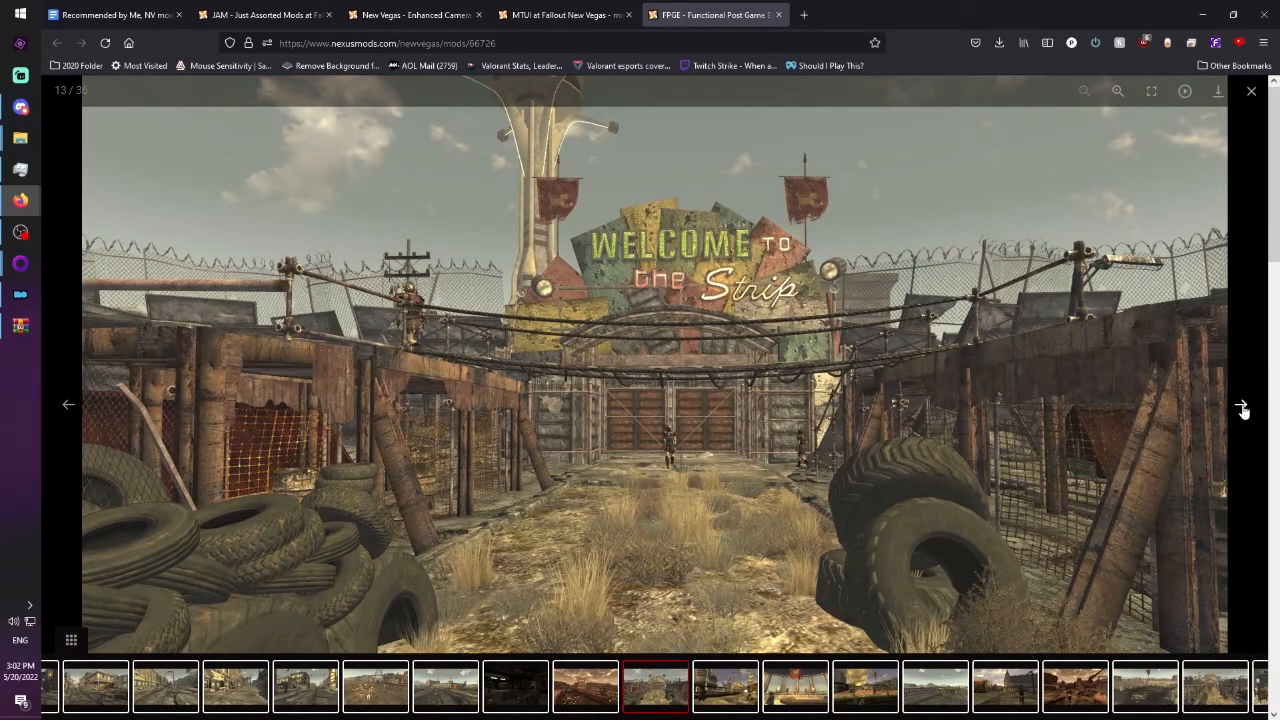
click(1241, 408)
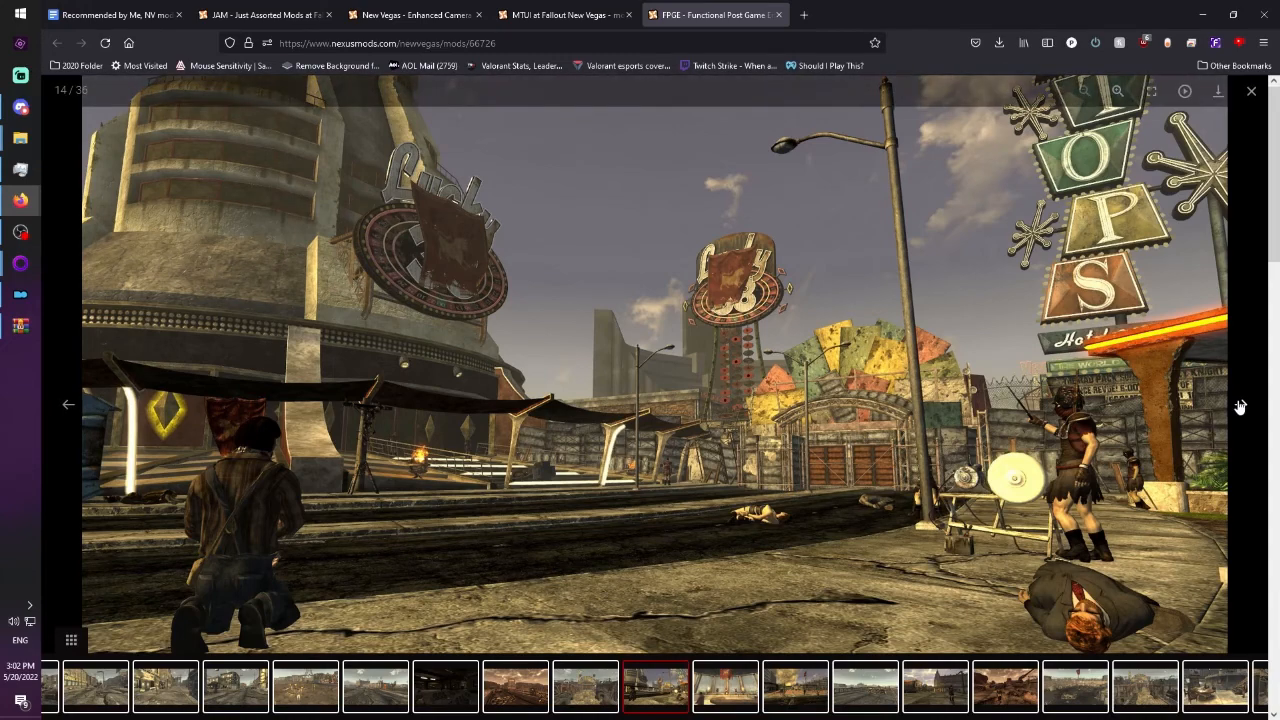
click(1240, 407)
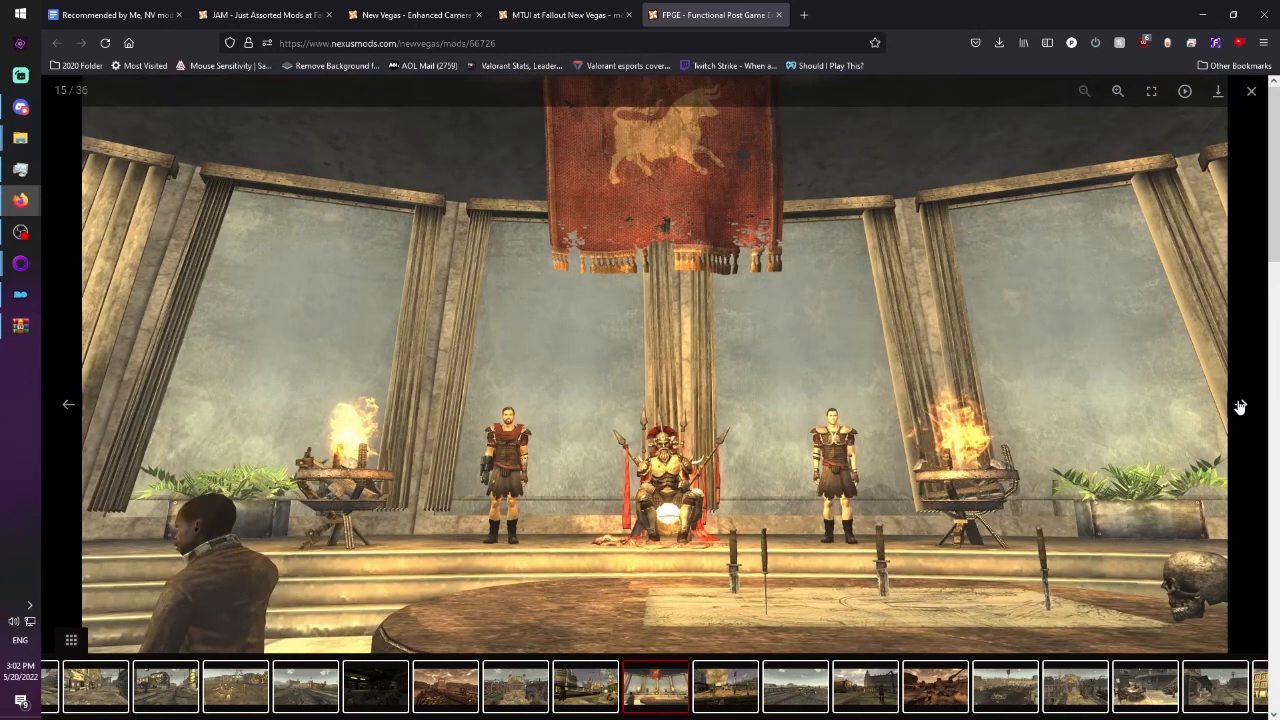
click(1251, 92)
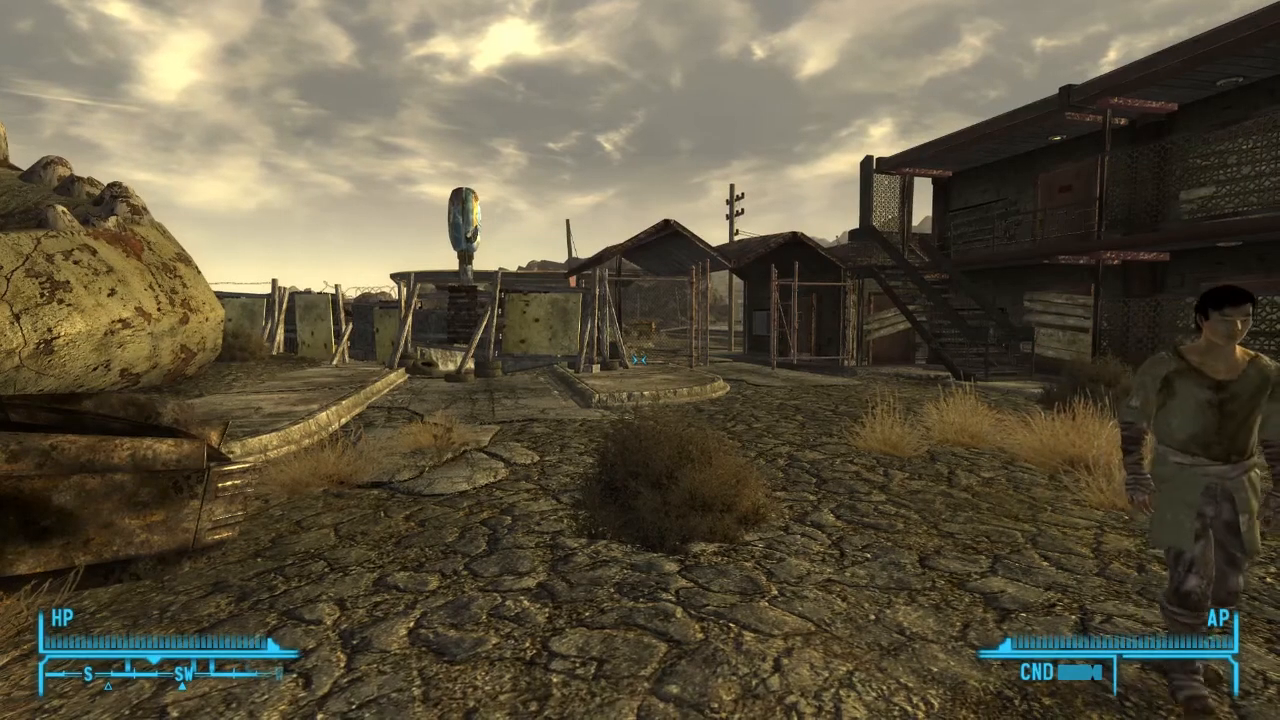
In the running game, examine the Just Mods configuration pages for Crosshair, Hit Marker, Hit Indicator and Objectives.
key(w)
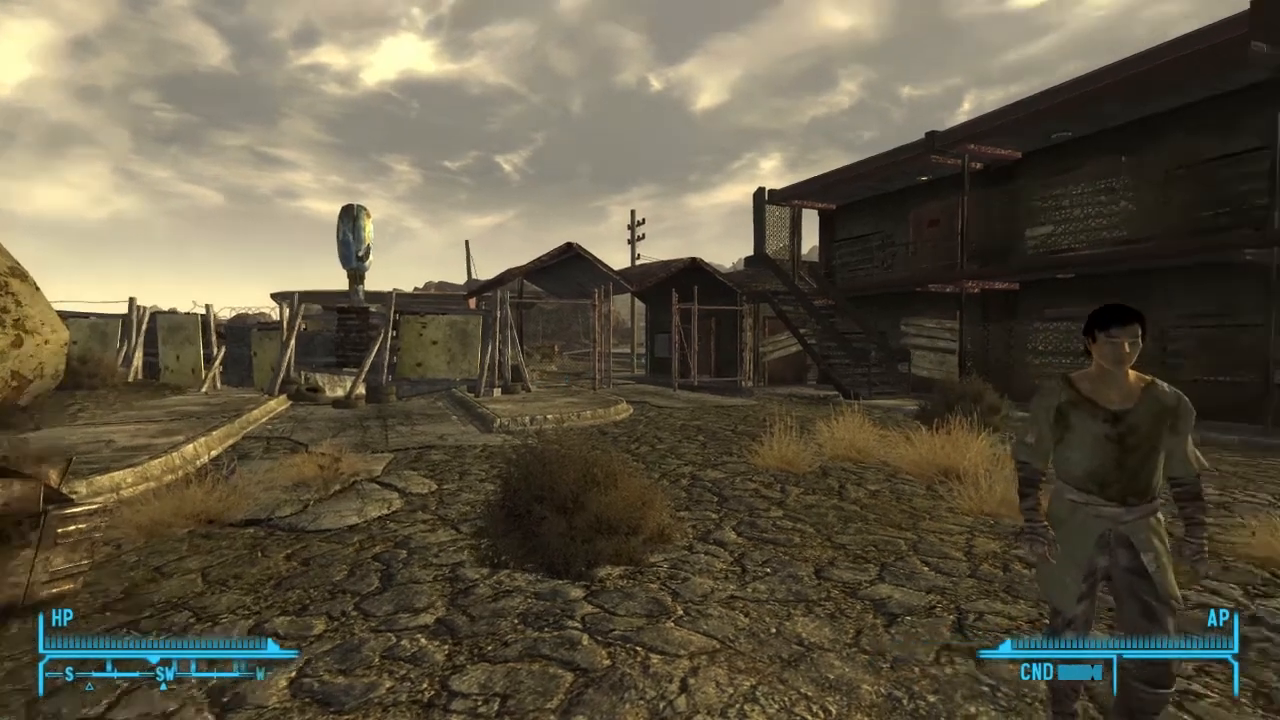
key(Escape)
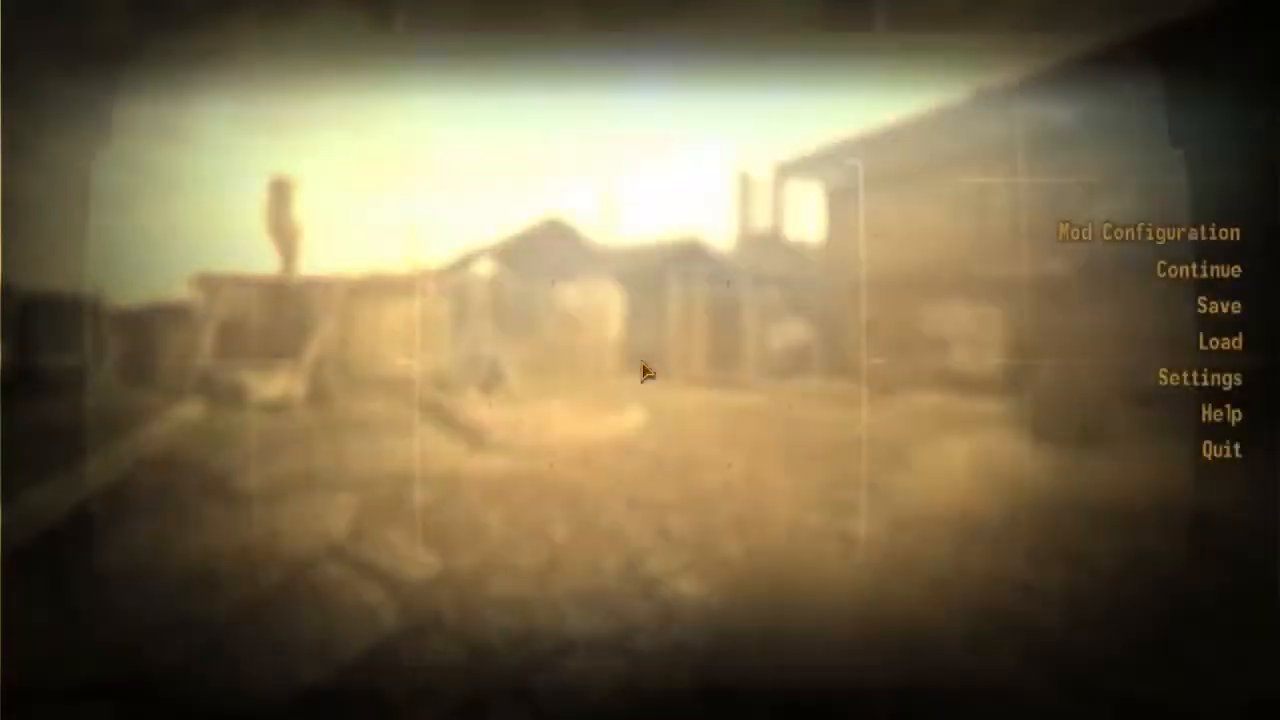
click(993, 237)
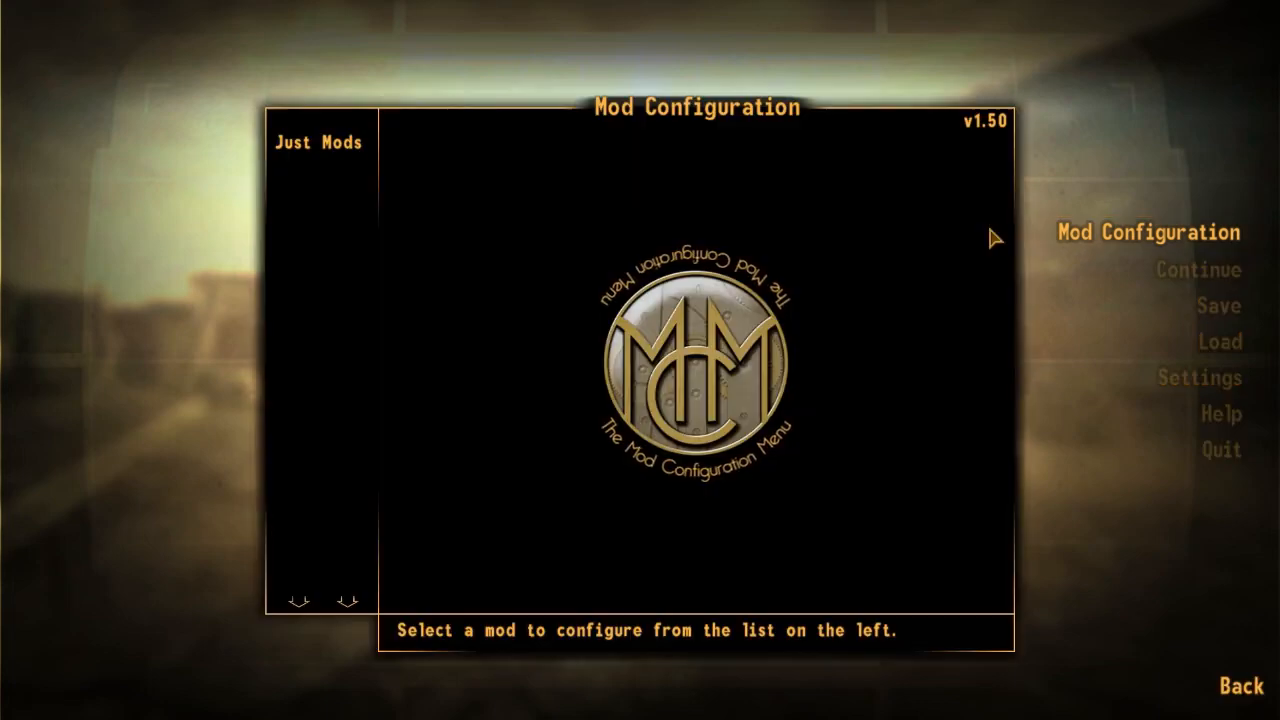
click(333, 152)
click(337, 172)
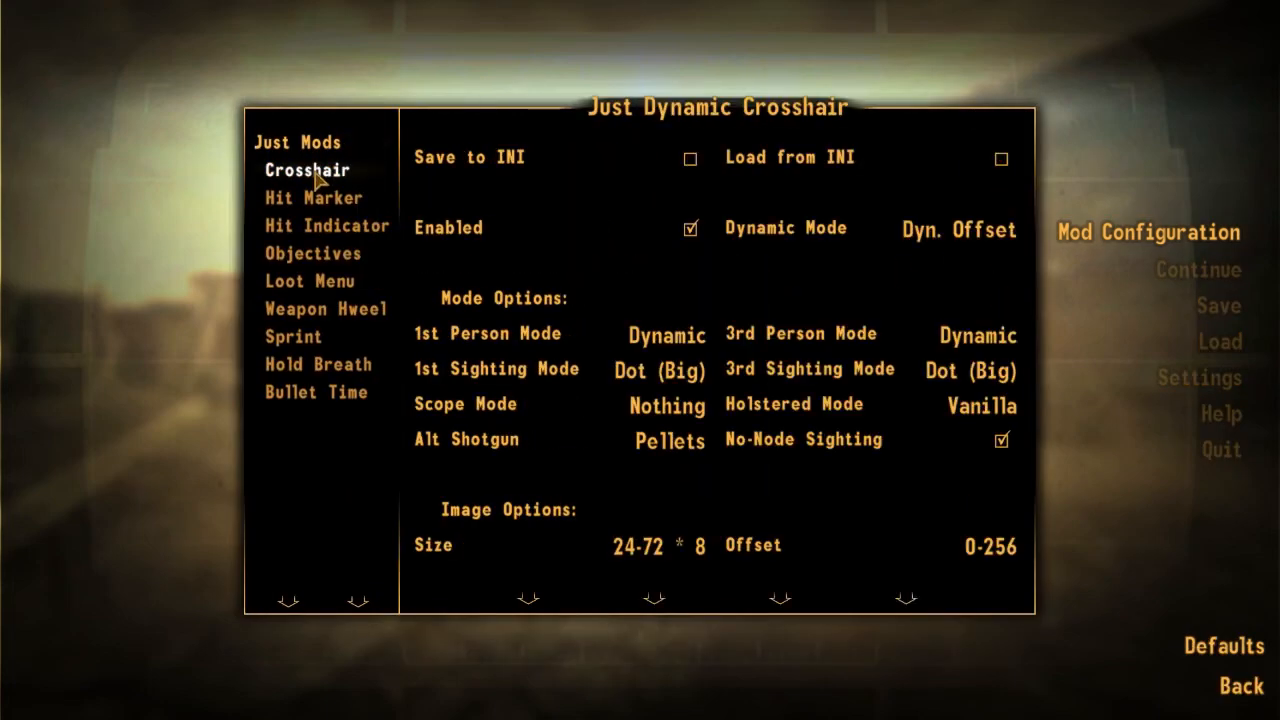
click(312, 199)
click(330, 230)
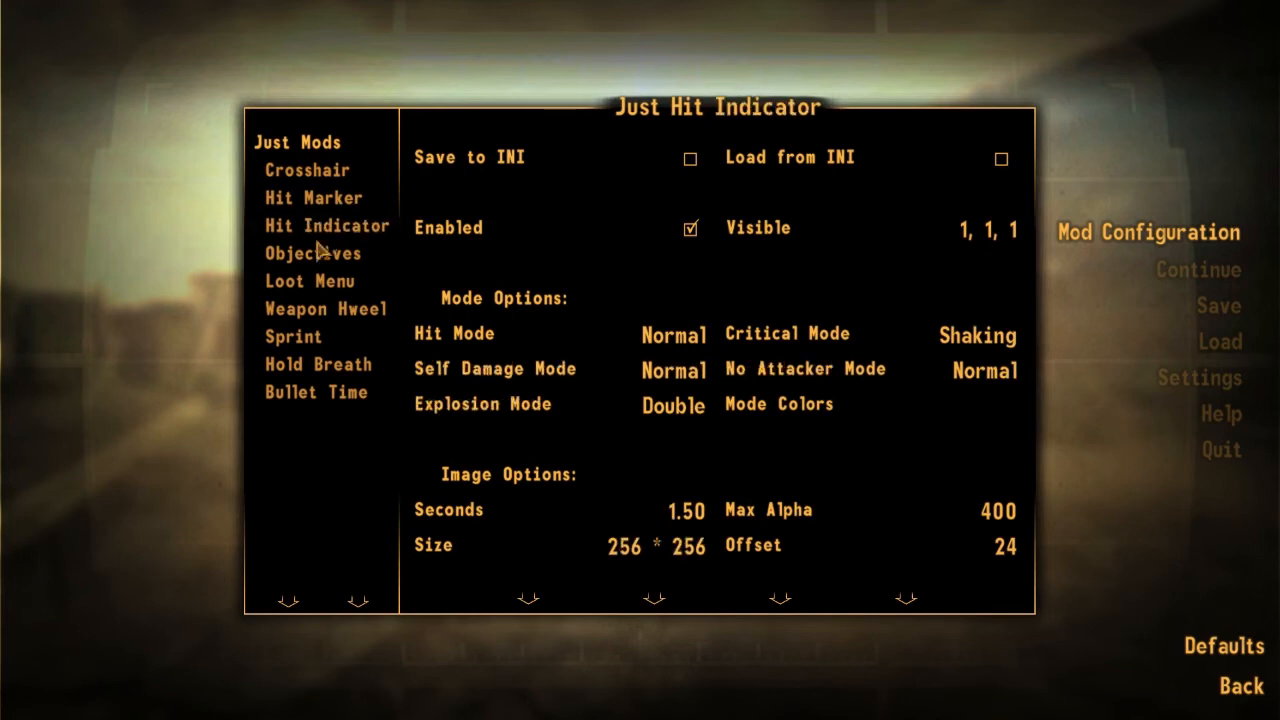
click(320, 253)
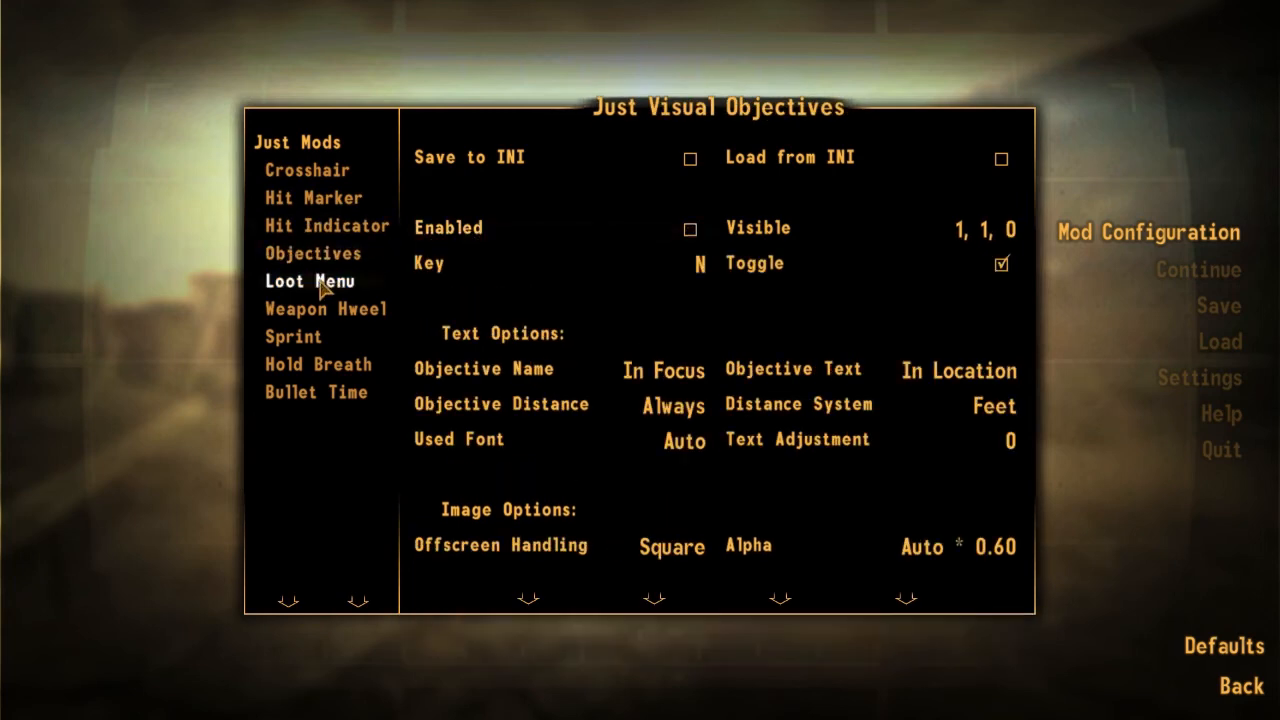
Set the Just Loot Menu's 1st Key to F, close the mod configuration and resume the game.
click(322, 283)
click(506, 263)
key(f)
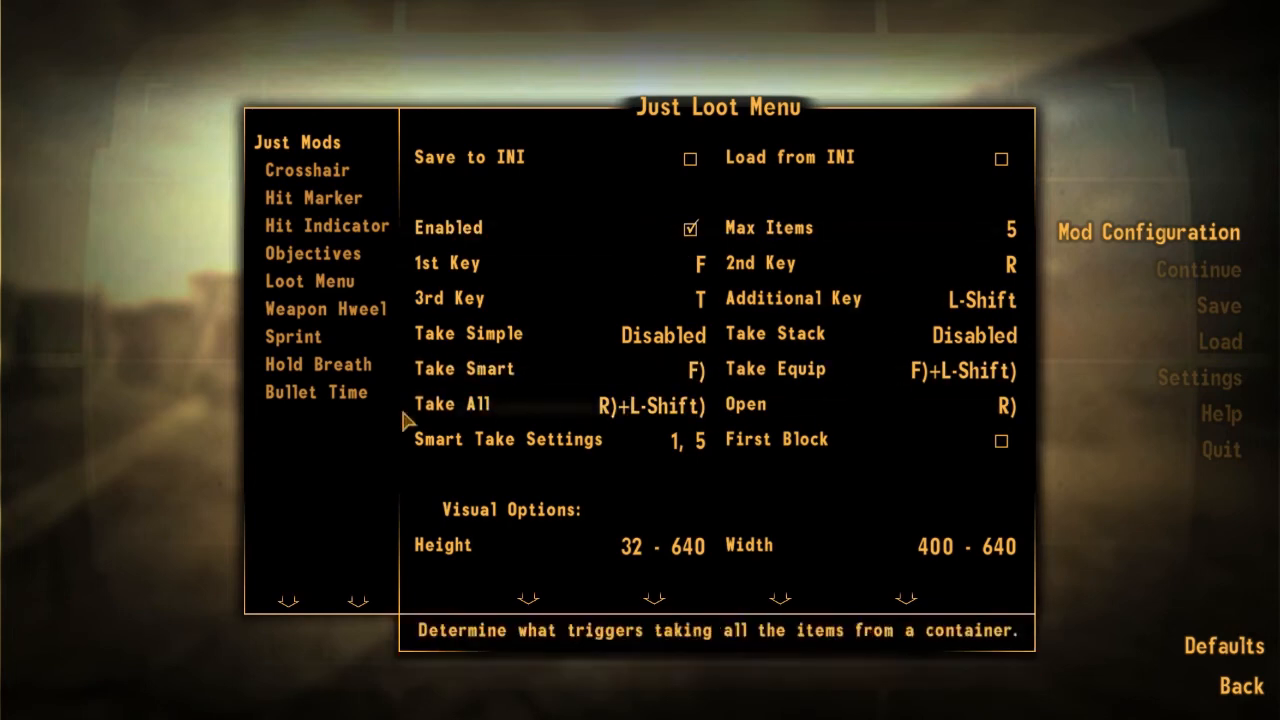
click(1208, 690)
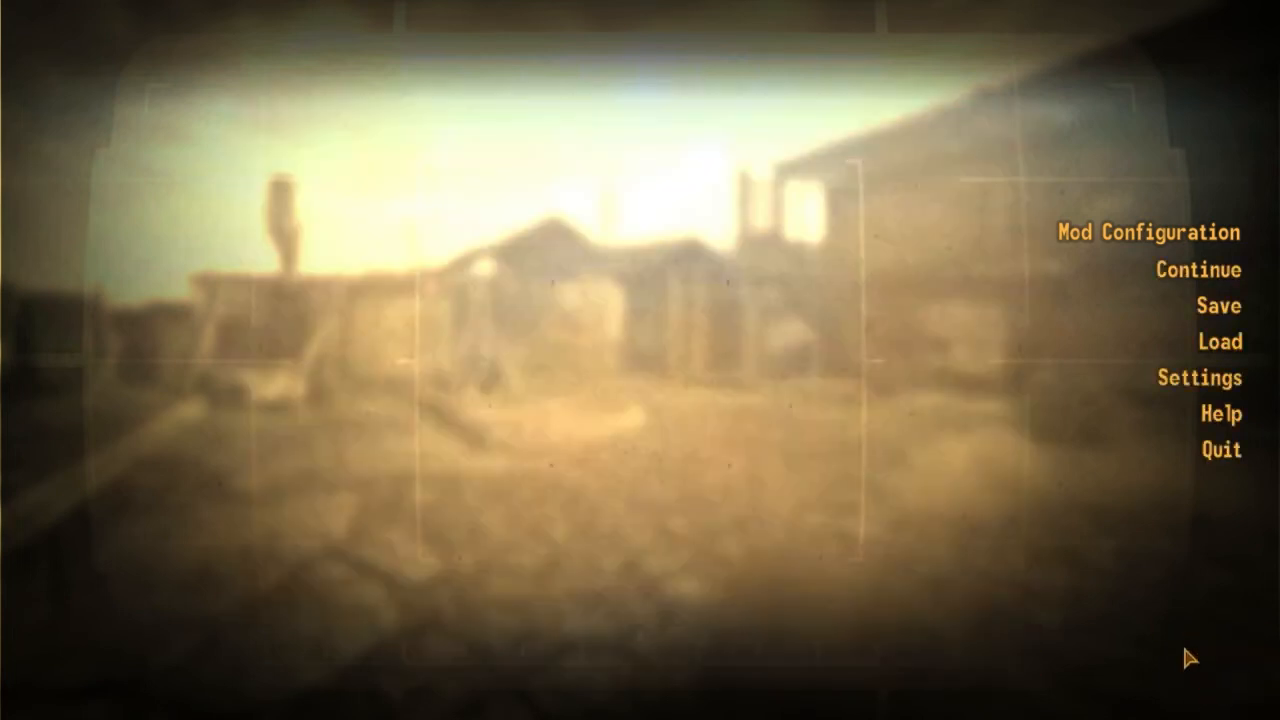
click(1128, 274)
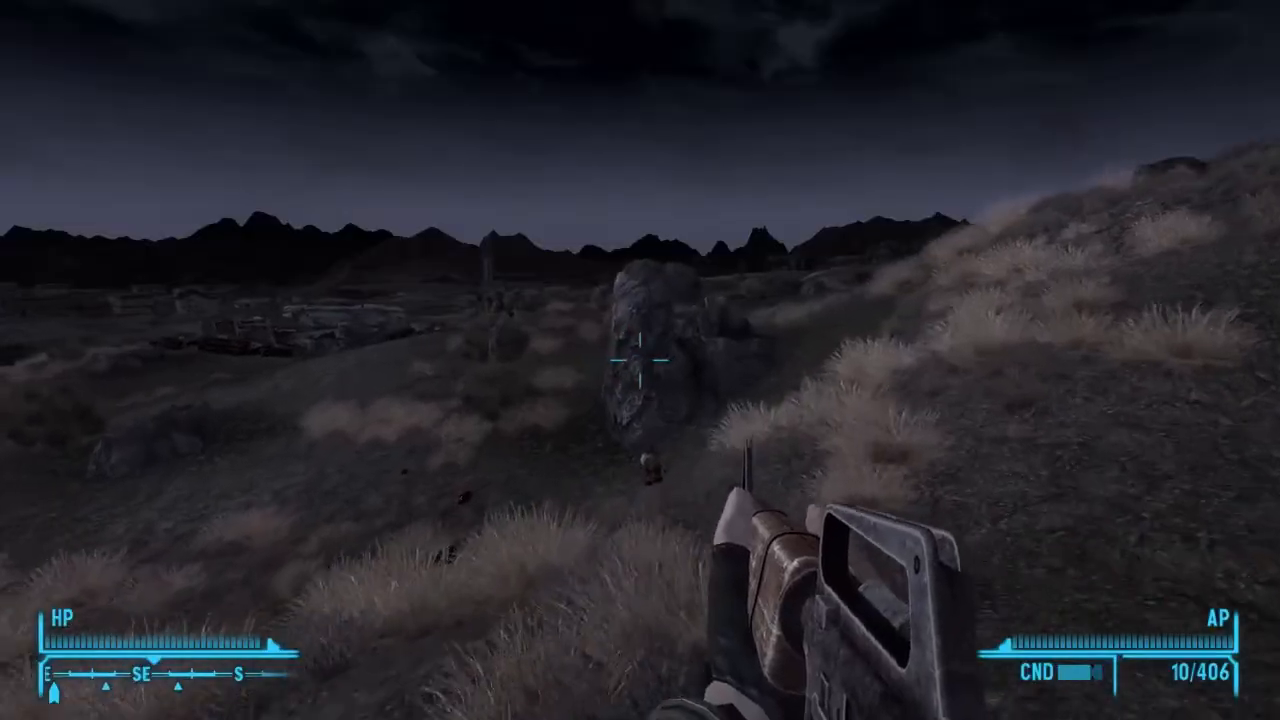
key(w)
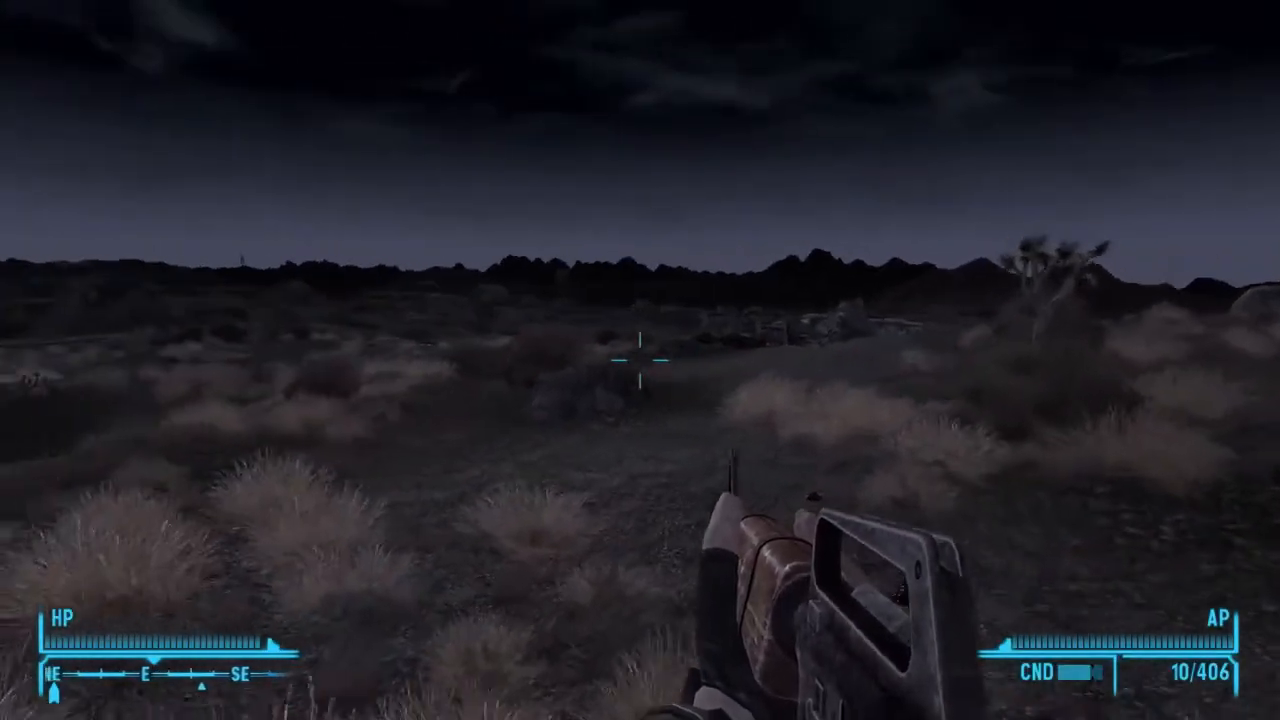
key(w)
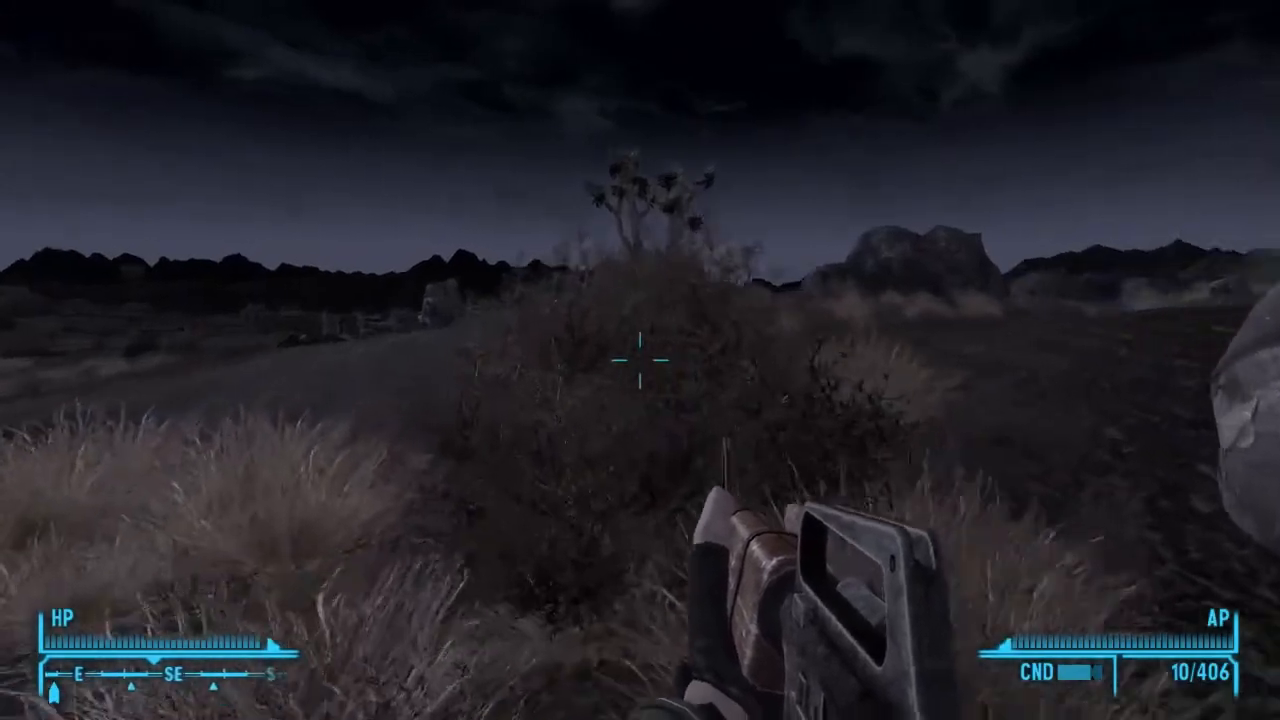
key(w)
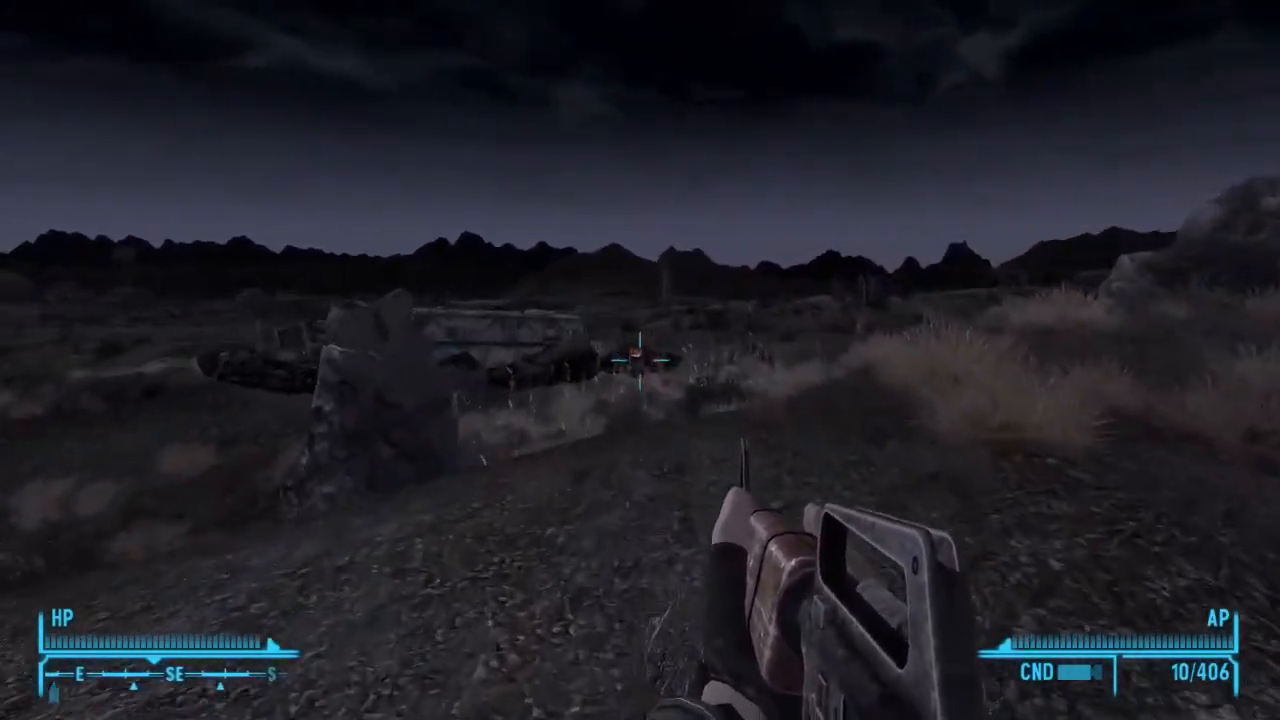
key(w)
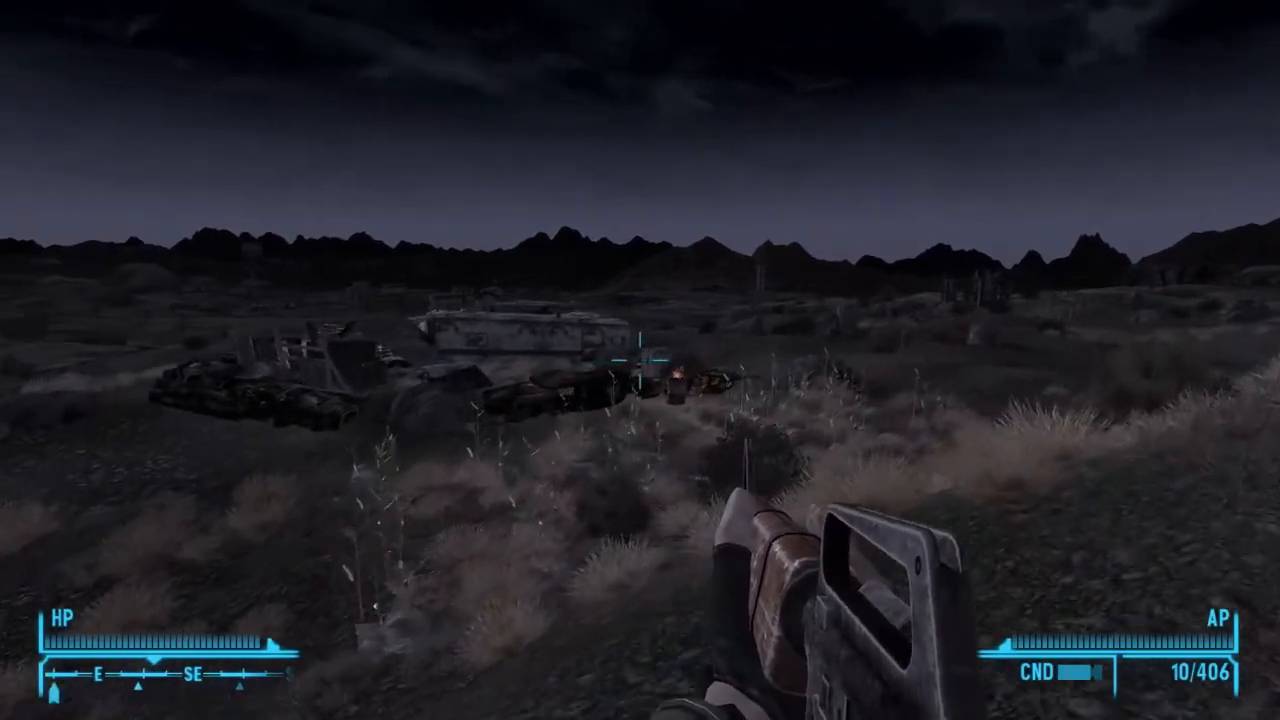
key(w)
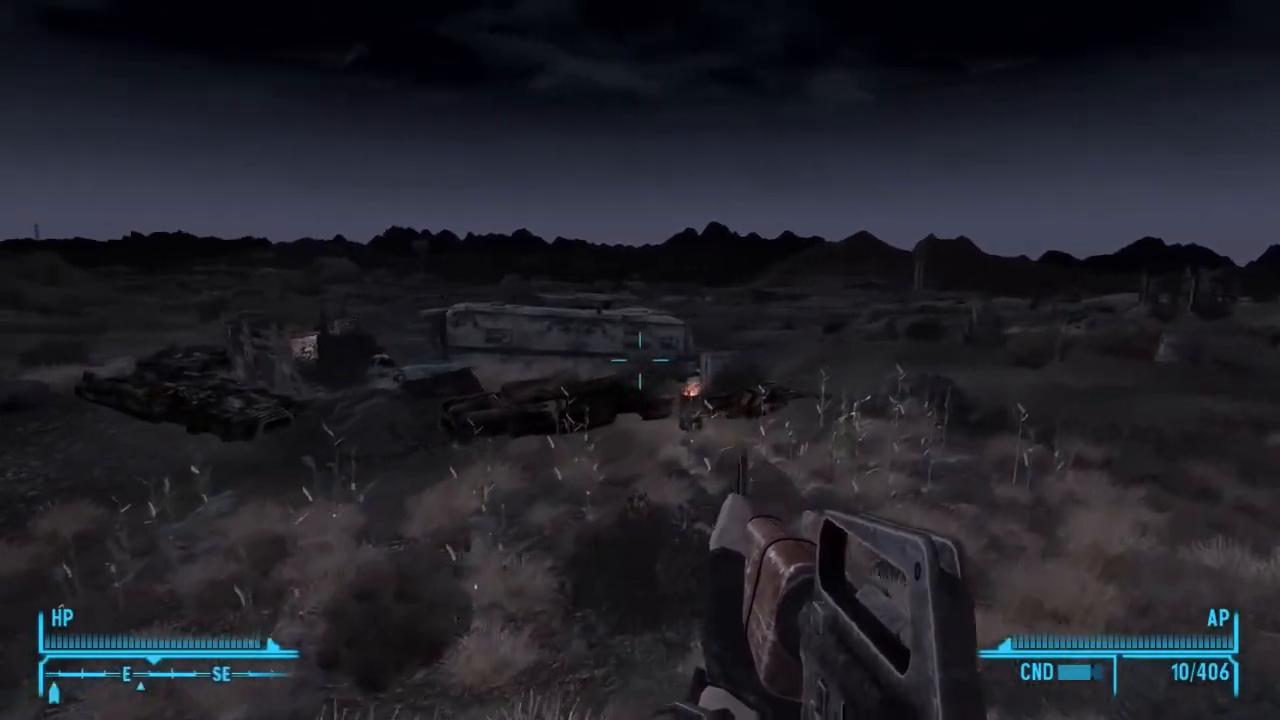
key(w)
key(w)
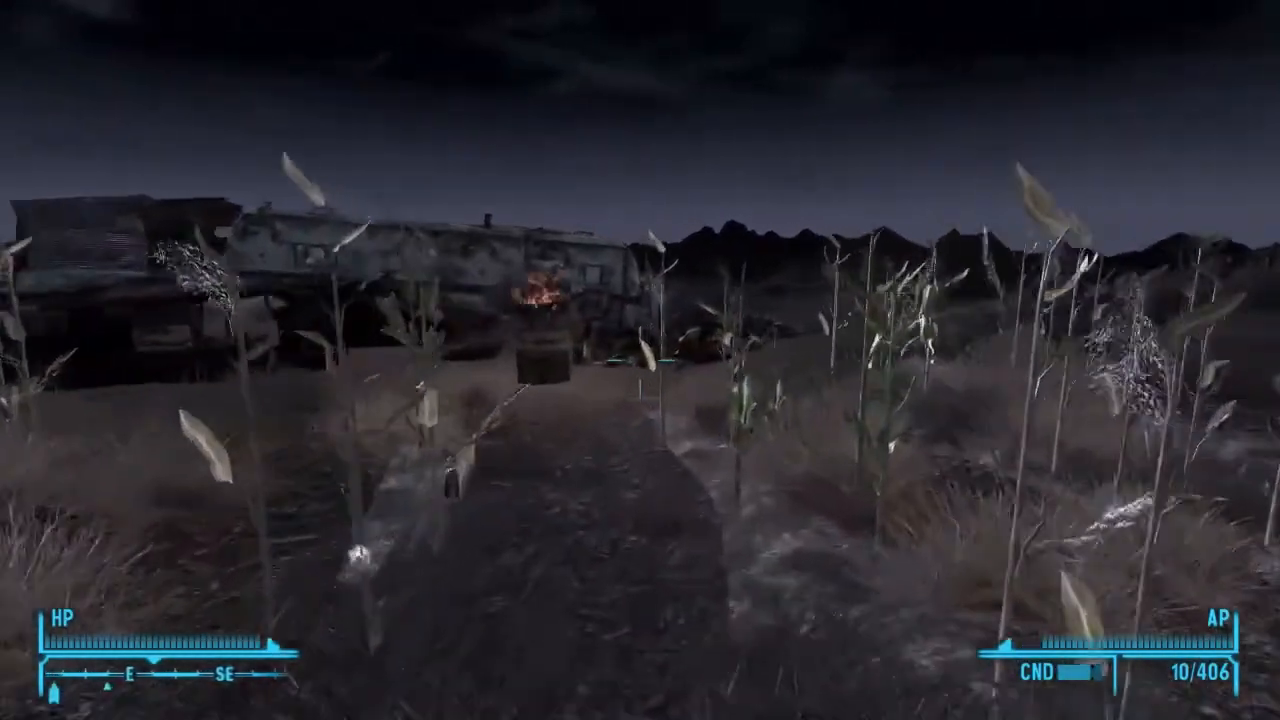
key(w)
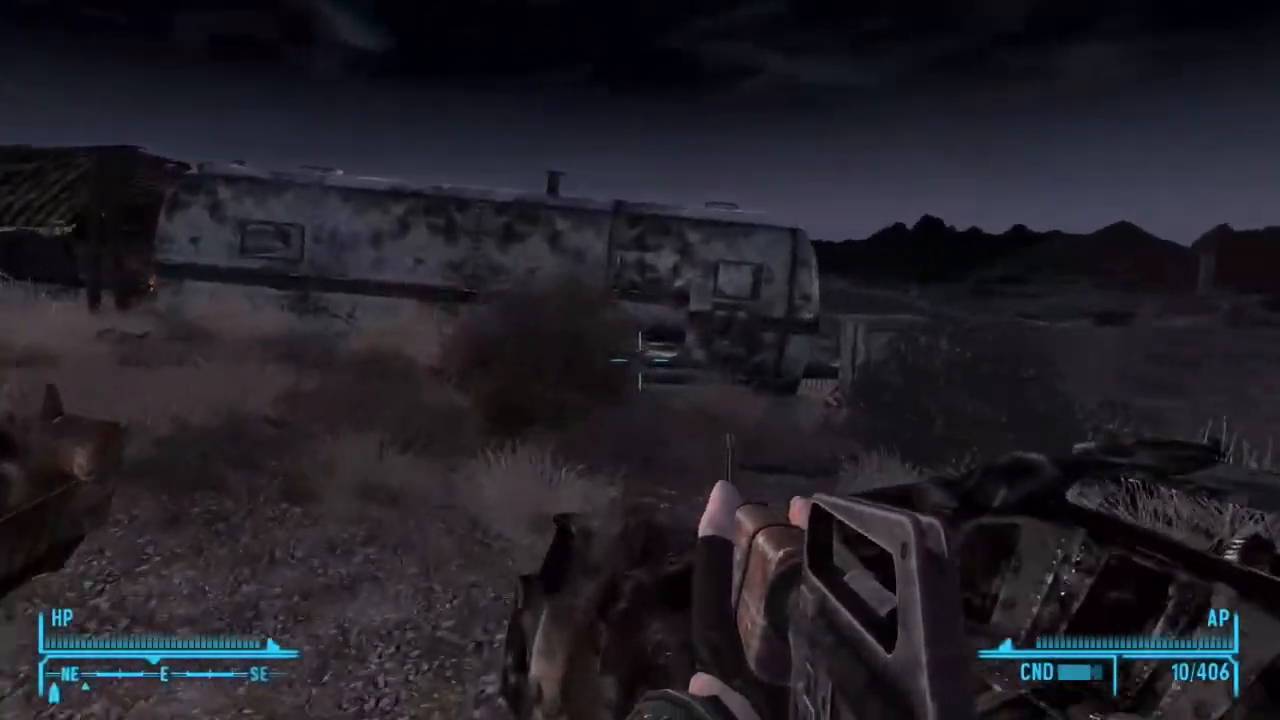
key(w)
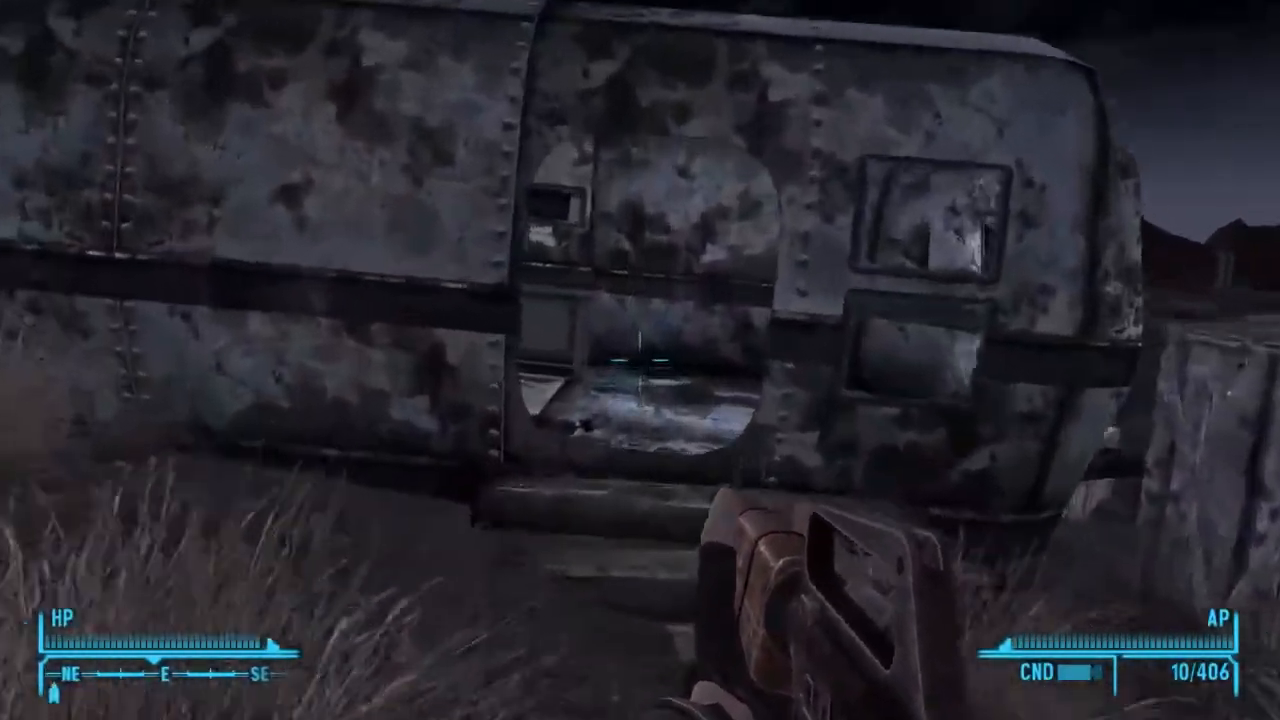
key(w)
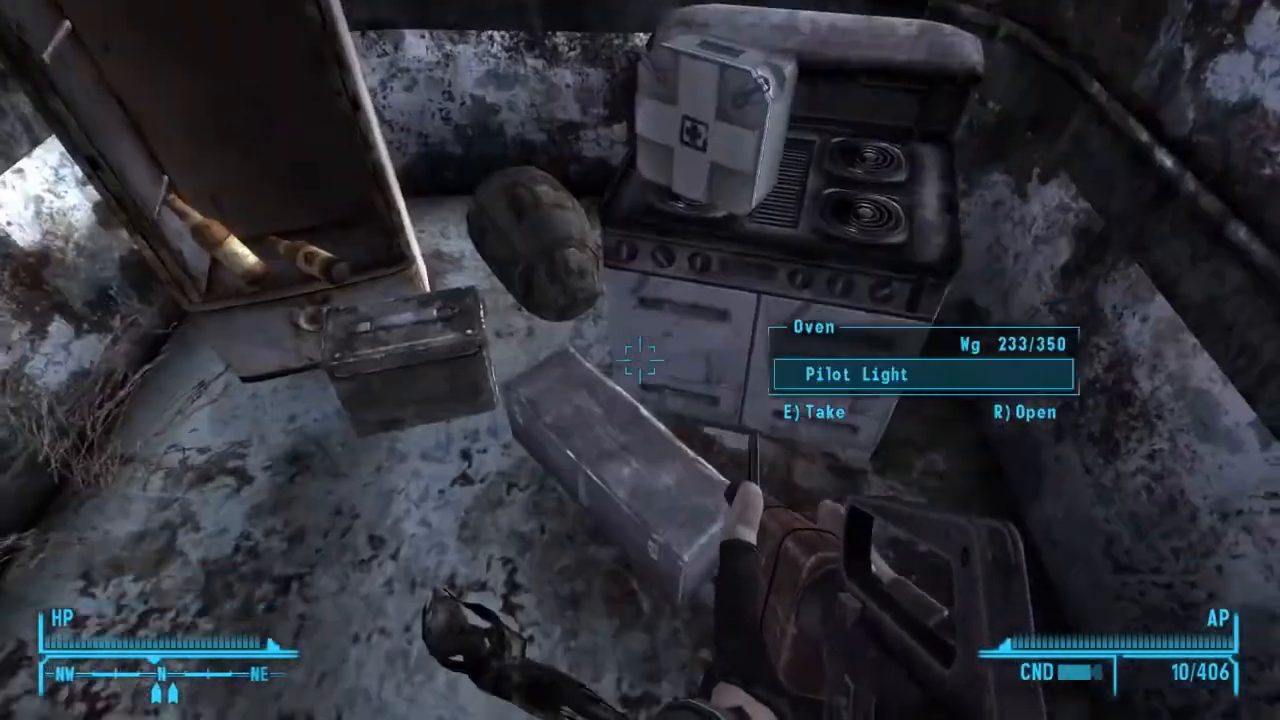
Walk out across the wasteland to the rocky slope, shoot the distant target with the rifle and reload.
key(w)
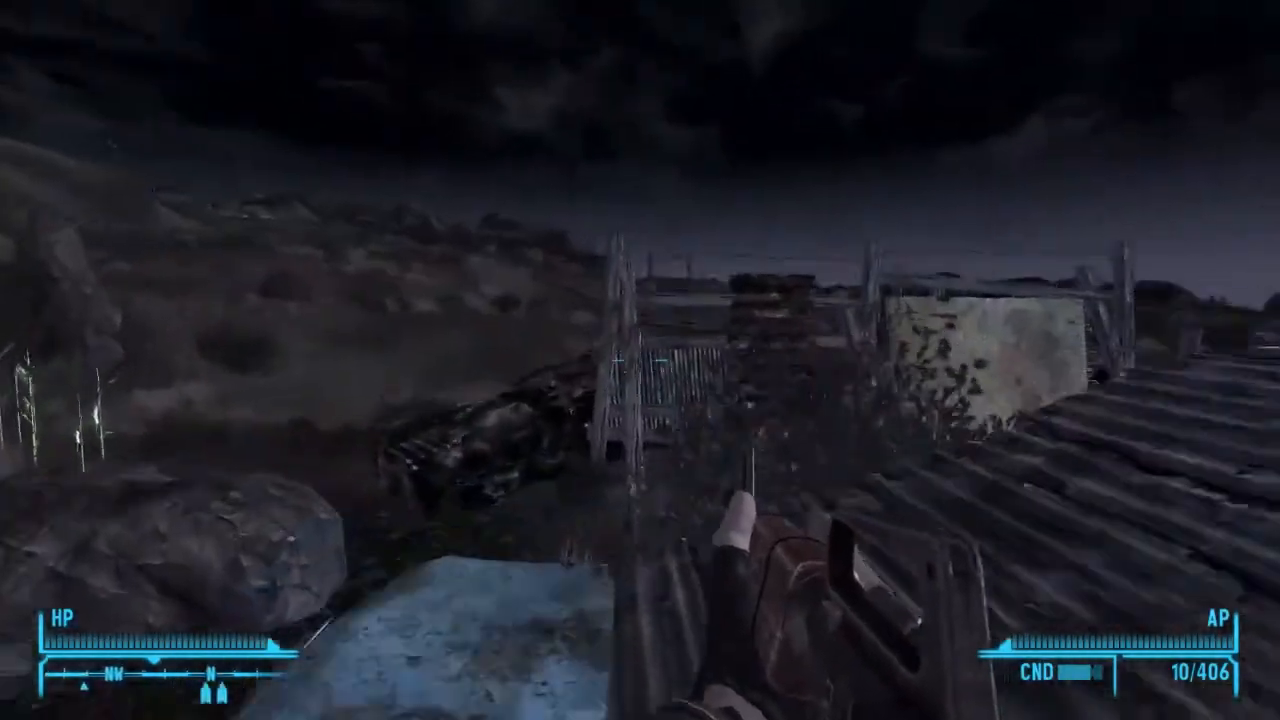
key(w)
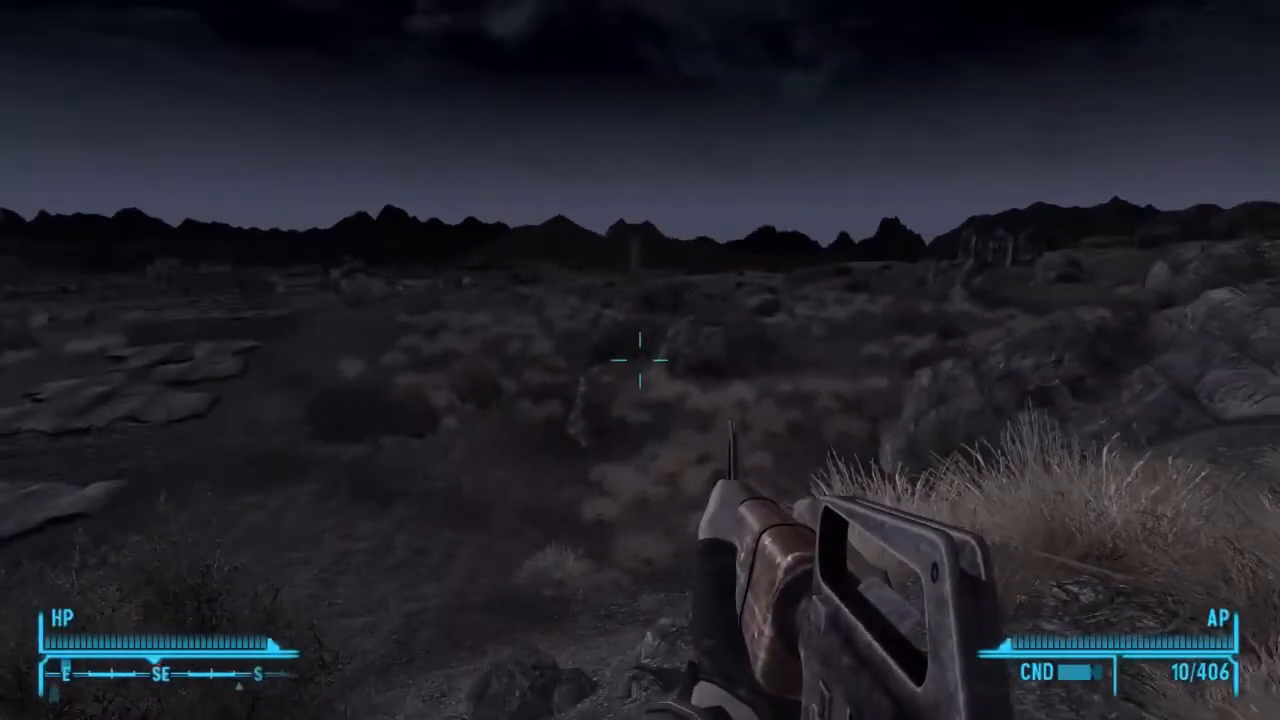
right_click(640, 360)
click(640, 360)
click(640, 360)
click(640, 360)
key(r)
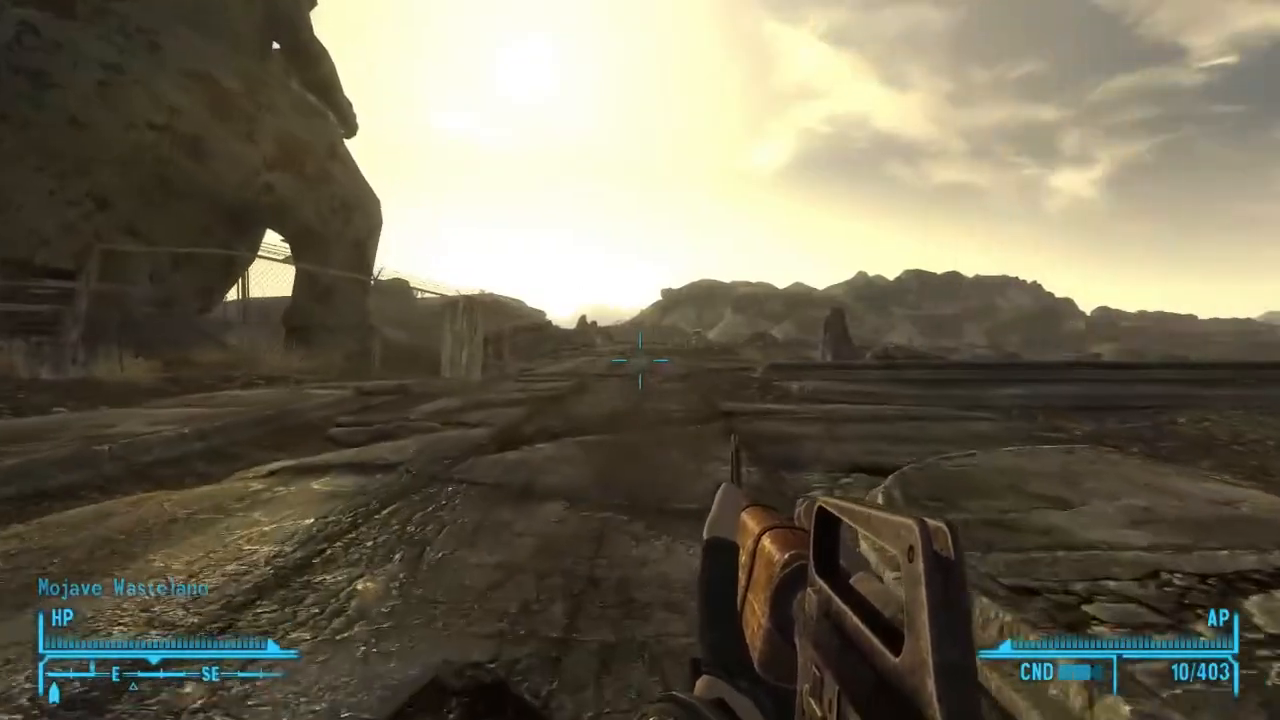
Walk past the giant dinosaur statue, looking up at it, and continue to the start of the road bridge.
key(w)
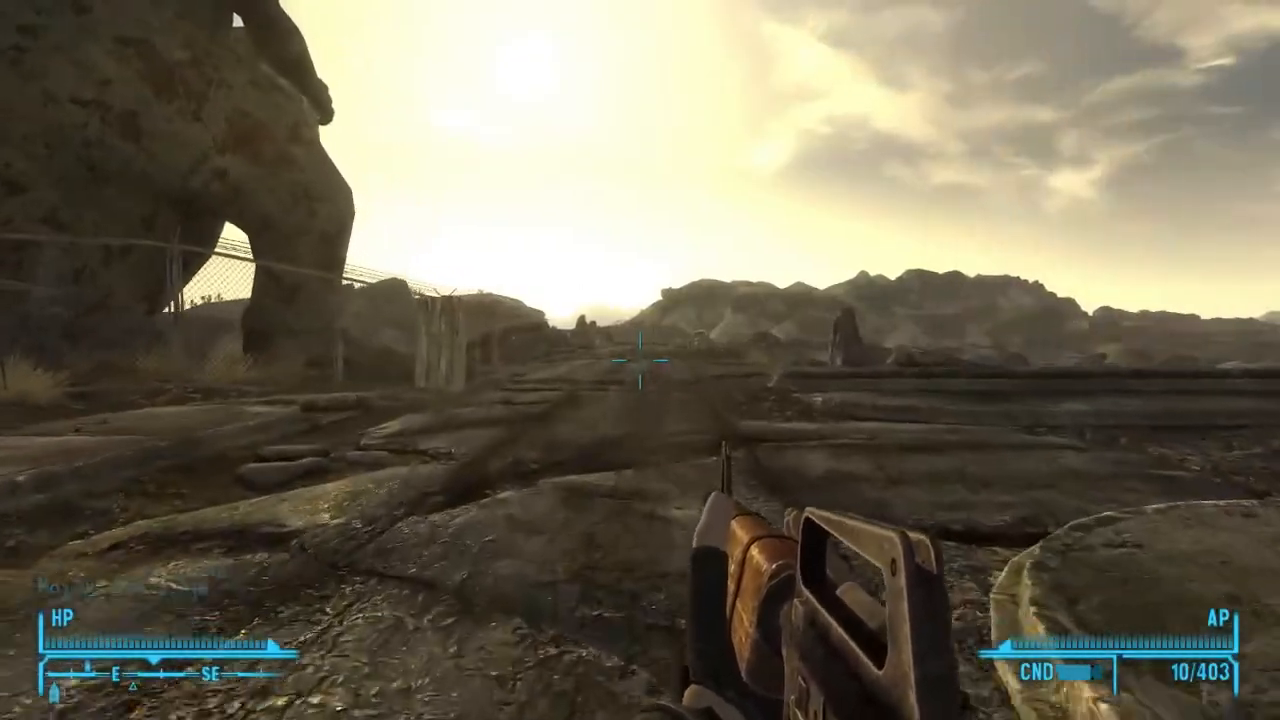
key(w)
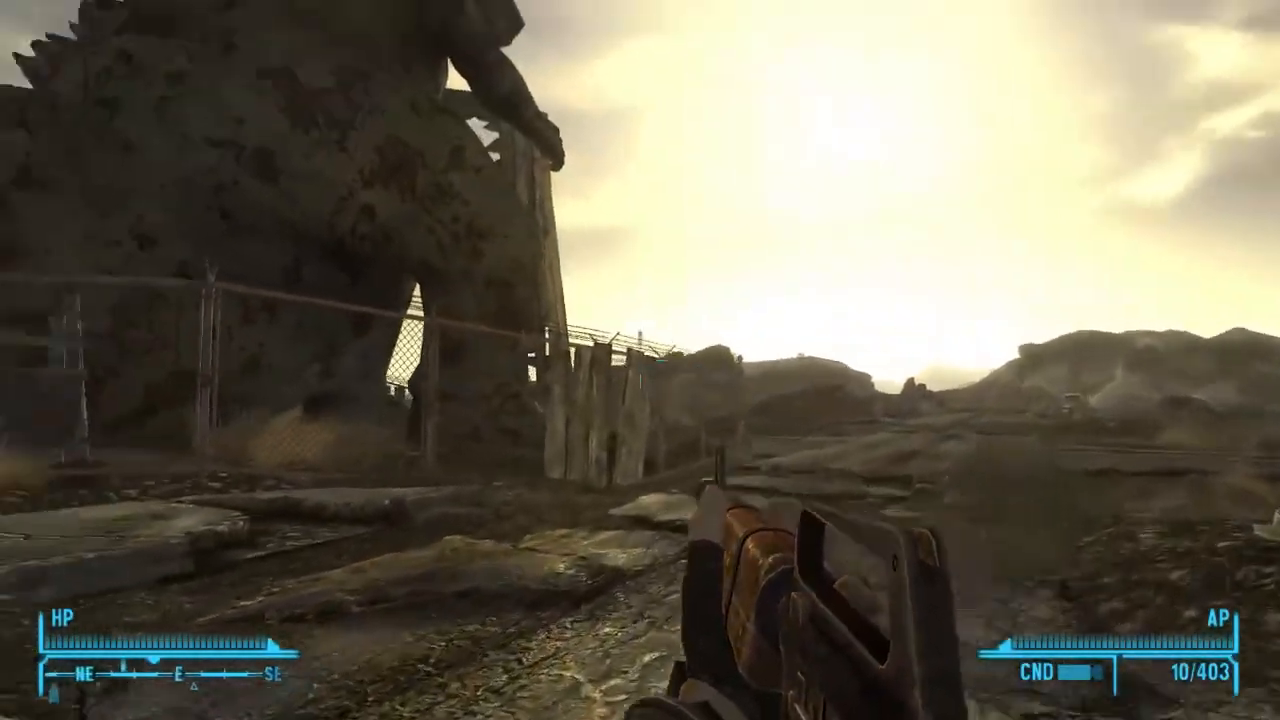
key(w)
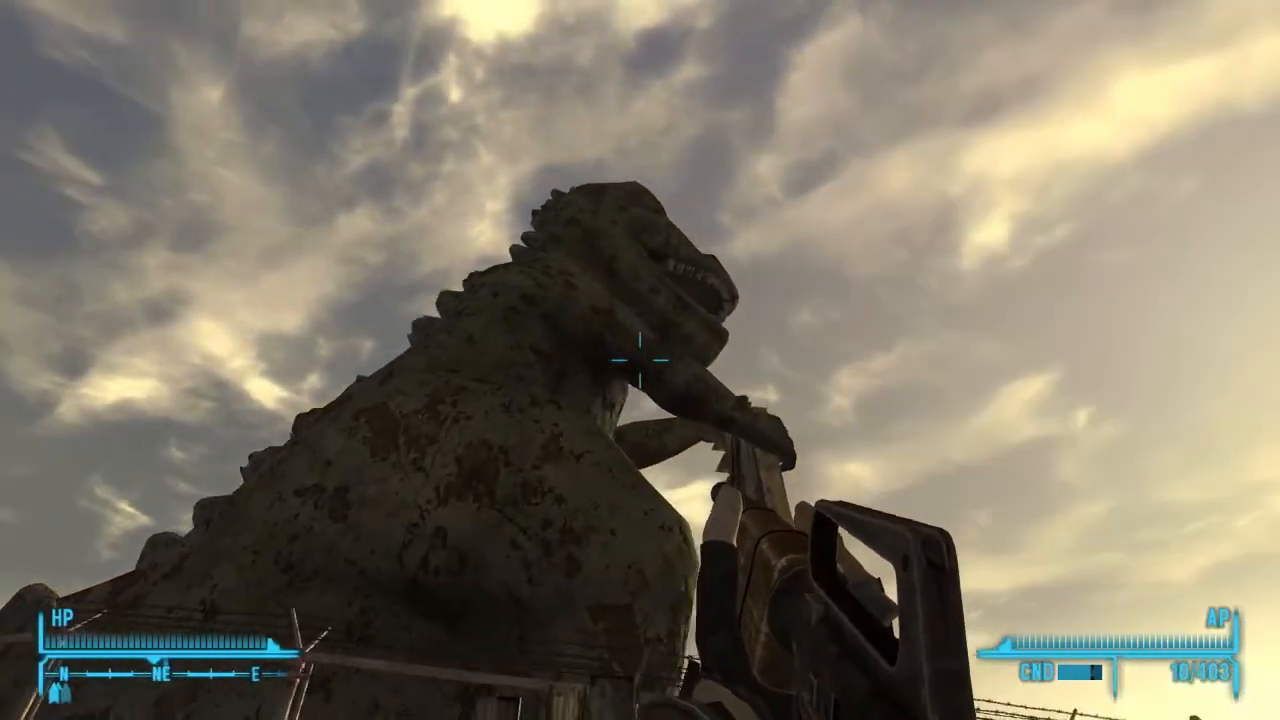
key(w)
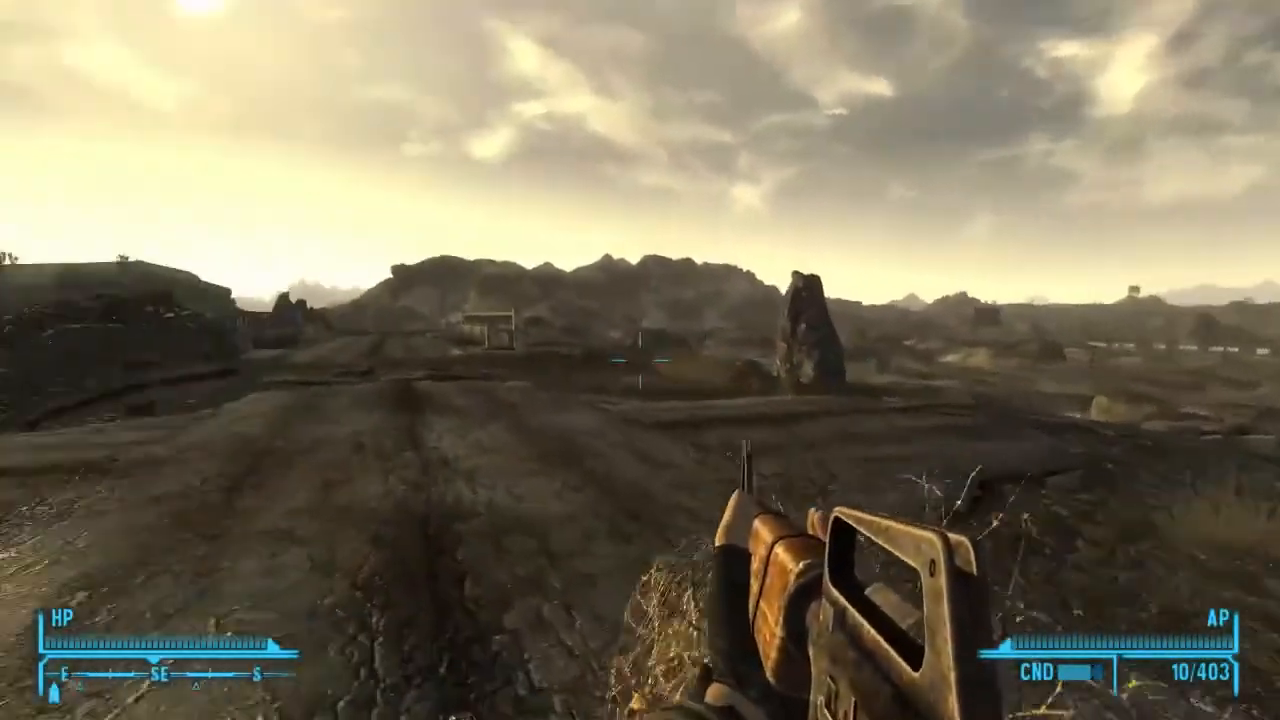
key(w)
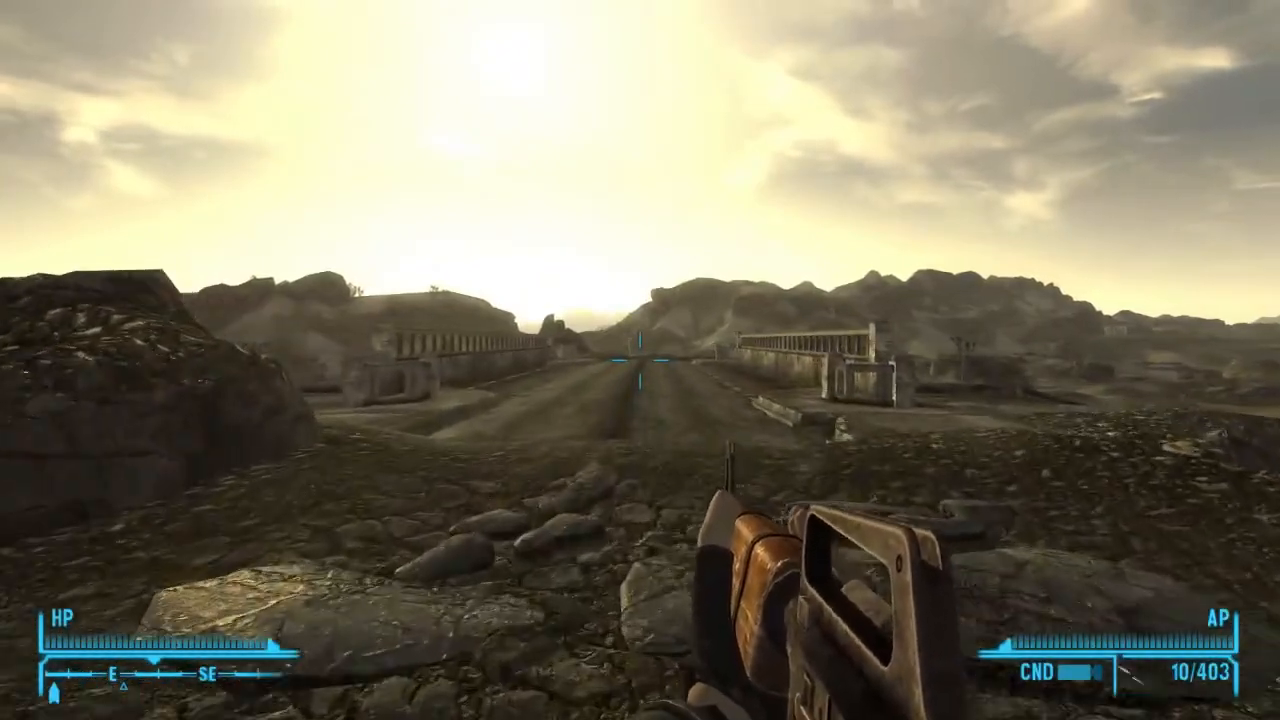
Cross the road bridge eastward, switching to third-person view and back to first-person on the way.
key(w)
key(f)
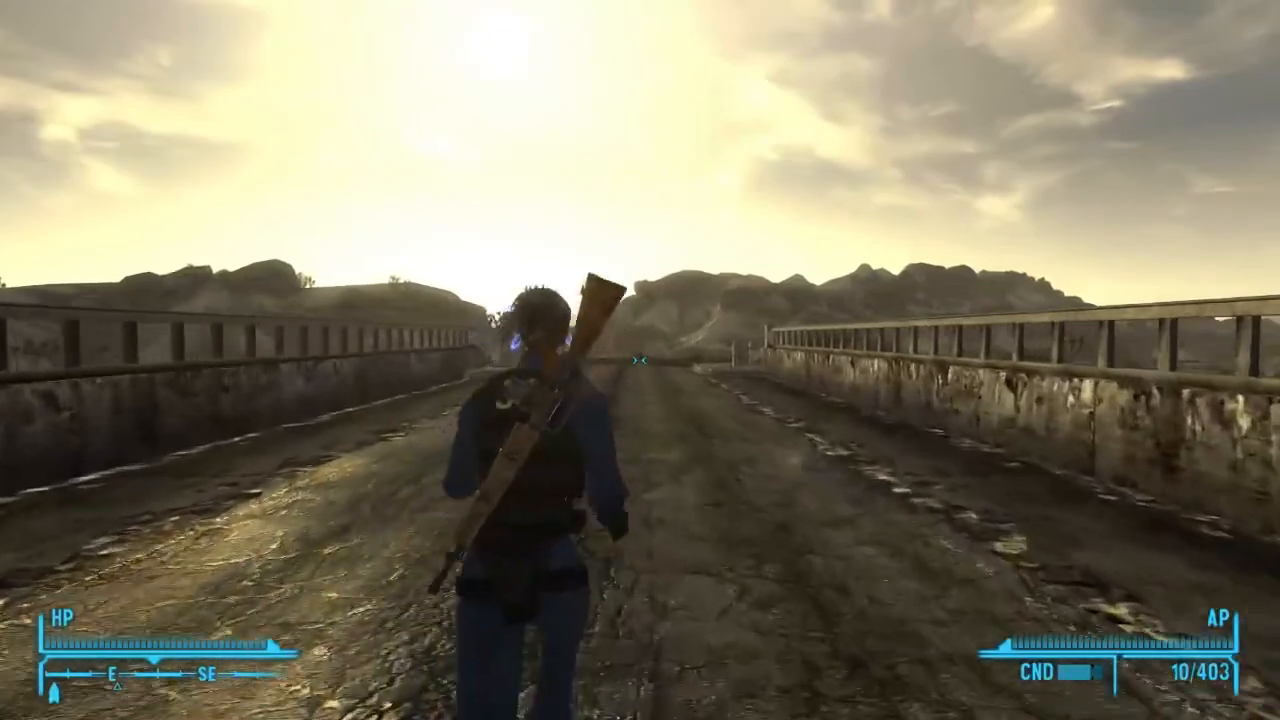
key(f)
key(w)
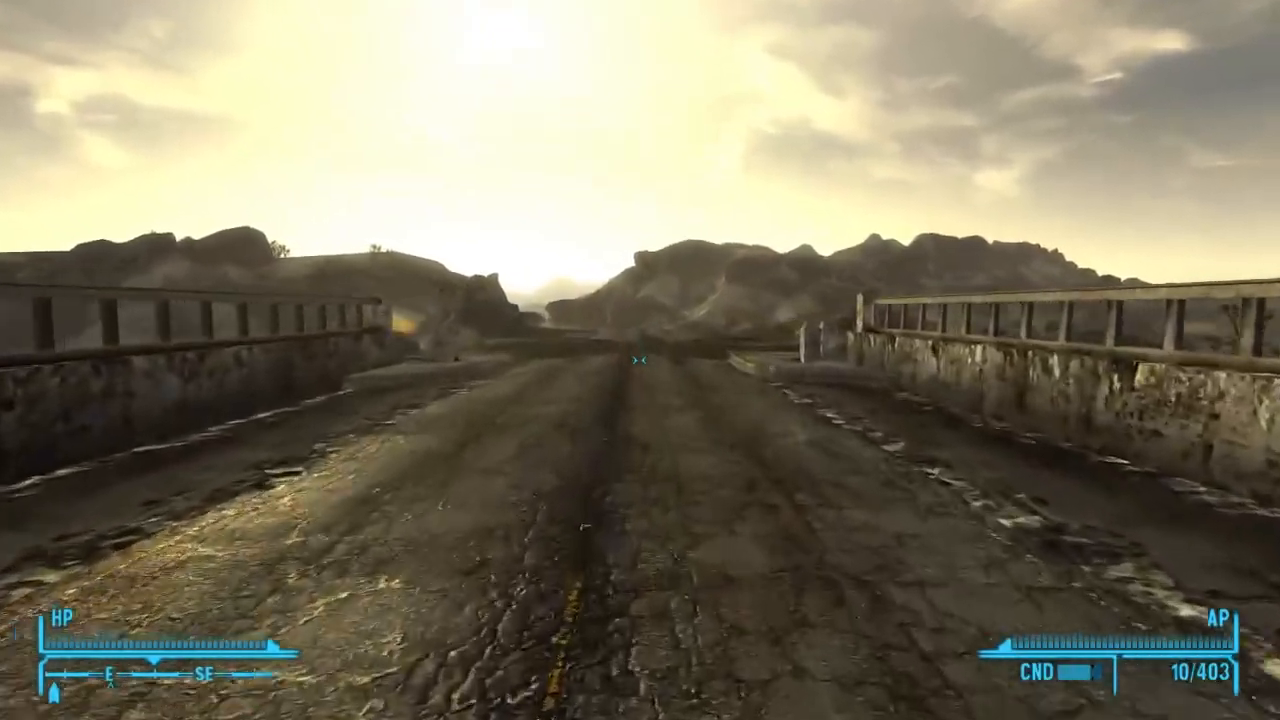
key(w)
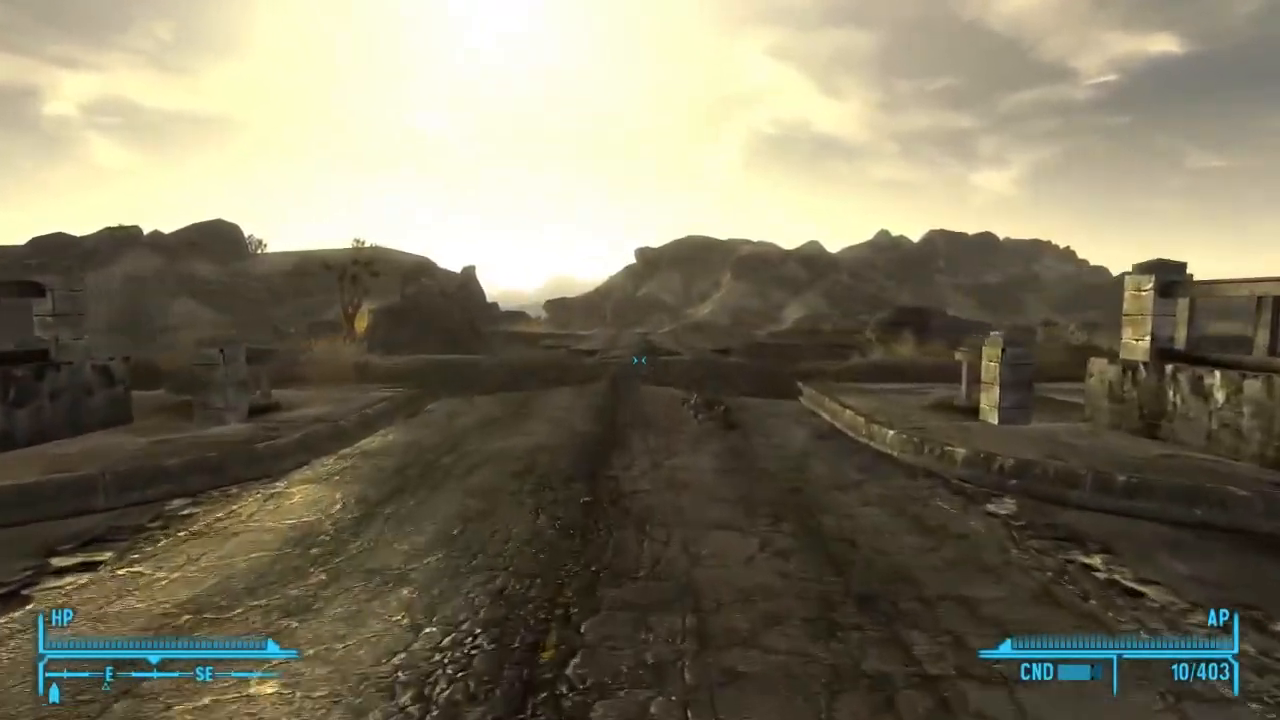
key(w)
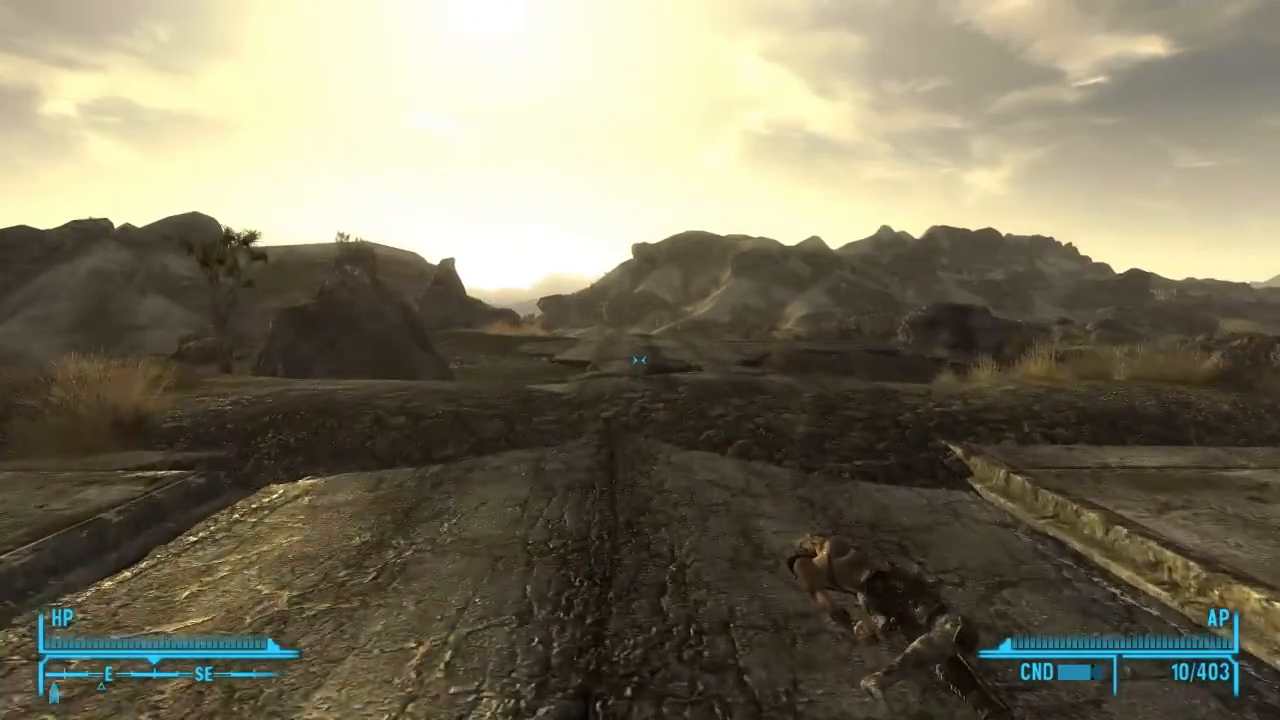
key(w)
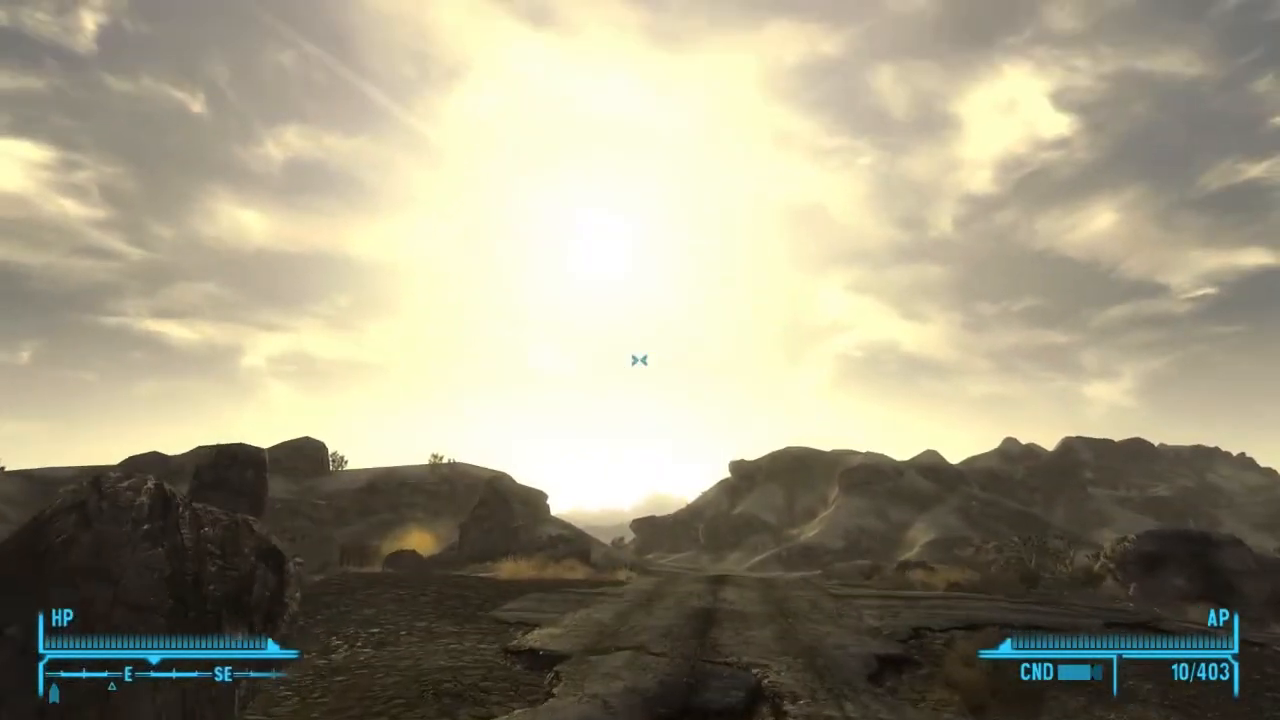